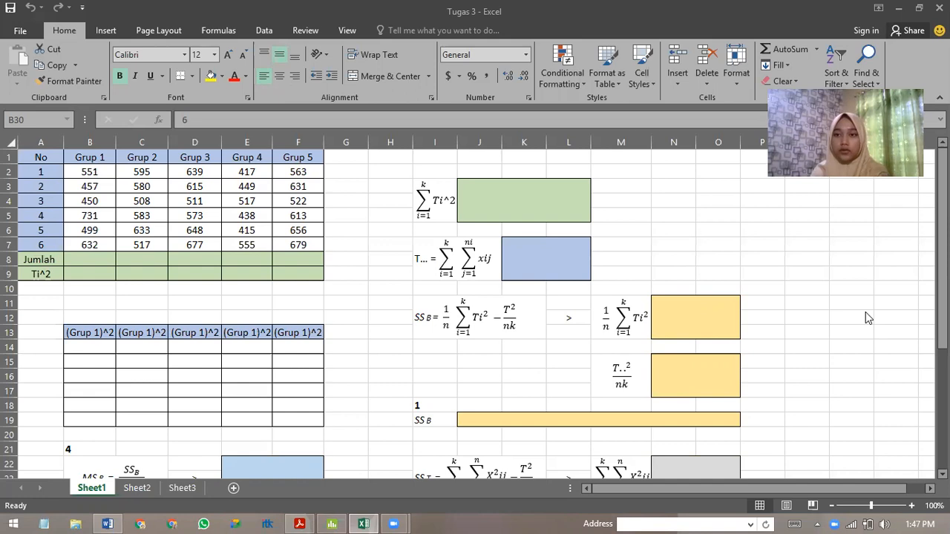
# Compare Table 13.1 on moisture absorption in the PDF textbook with the Grup 1 to Grup 5 data in the worksheet.
pyautogui.click(300, 524)
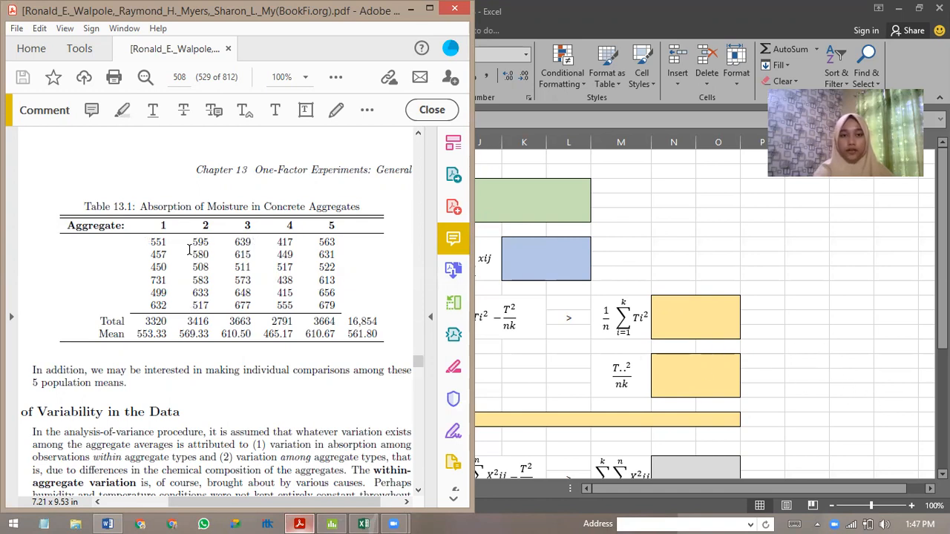
pyautogui.hotkey('alt', 'Tab')
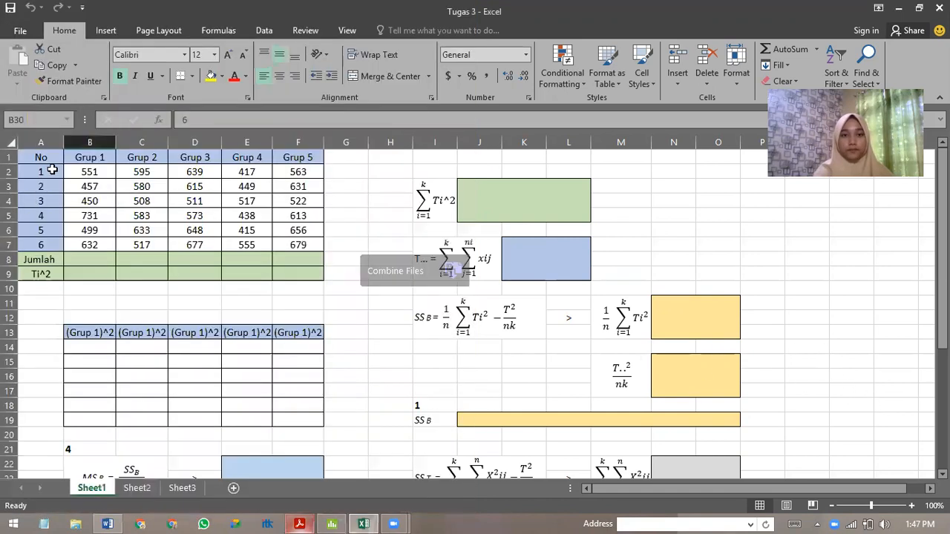
pyautogui.moveTo(89, 174); pyautogui.dragTo(279, 178)
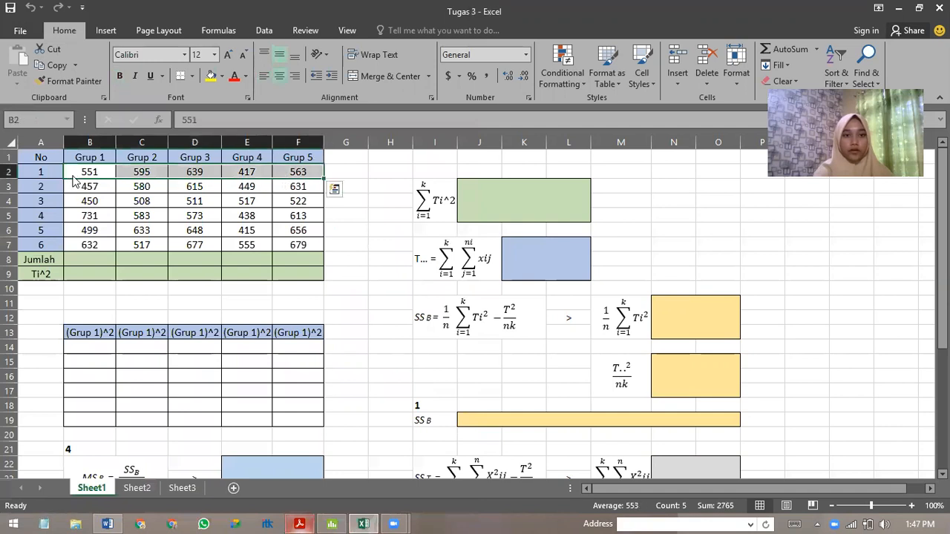
pyautogui.click(93, 199)
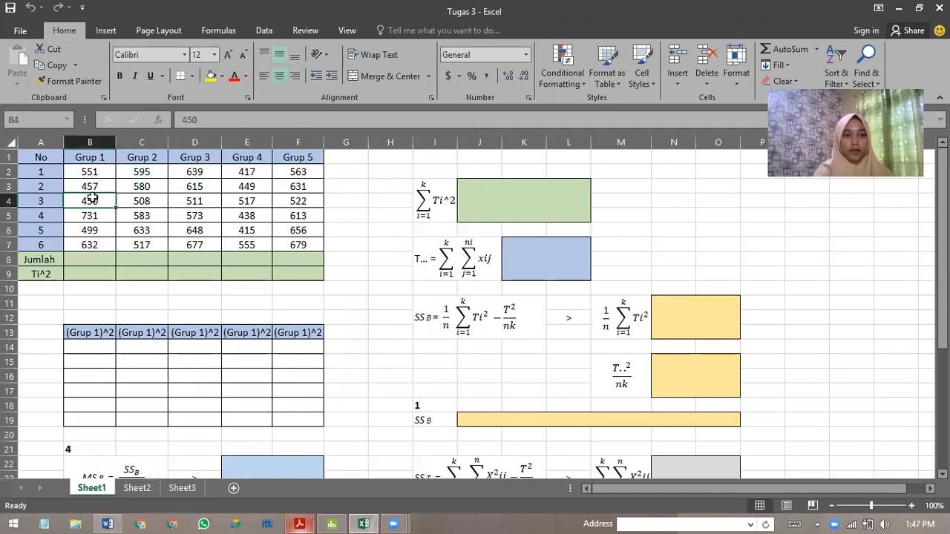
# Total Grup 1 in B8 of the Jumlah row with =SUM(B2:B7) and fill the formula across to F8.
pyautogui.click(86, 258)
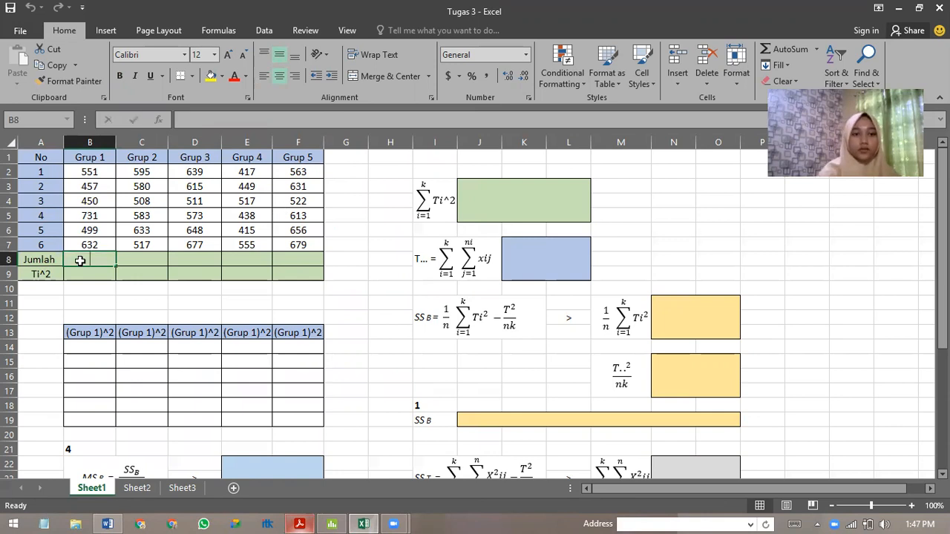
pyautogui.write('=sum(')
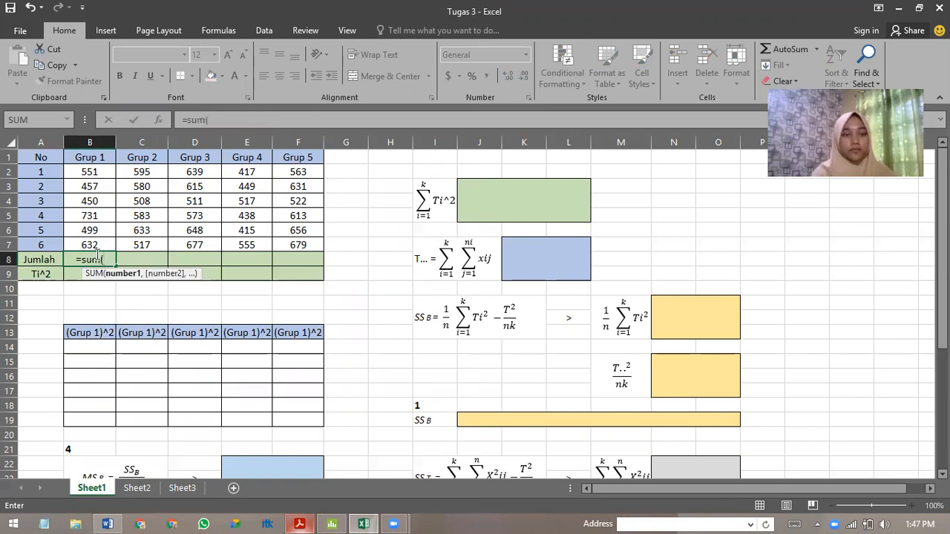
pyautogui.moveTo(89, 174); pyautogui.dragTo(91, 245)
pyautogui.write(')')
pyautogui.press('Return')
pyautogui.click(95, 259)
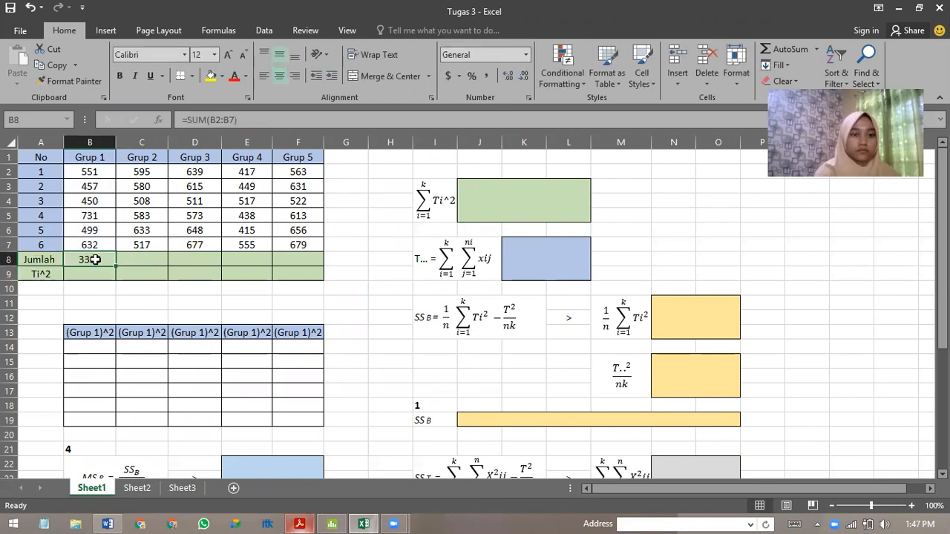
pyautogui.moveTo(117, 266); pyautogui.dragTo(318, 270)
# Square the Grup 1 total in B9 of the Ti^2 row with =B8^2 and fill the formula across to F9.
pyautogui.click(87, 274)
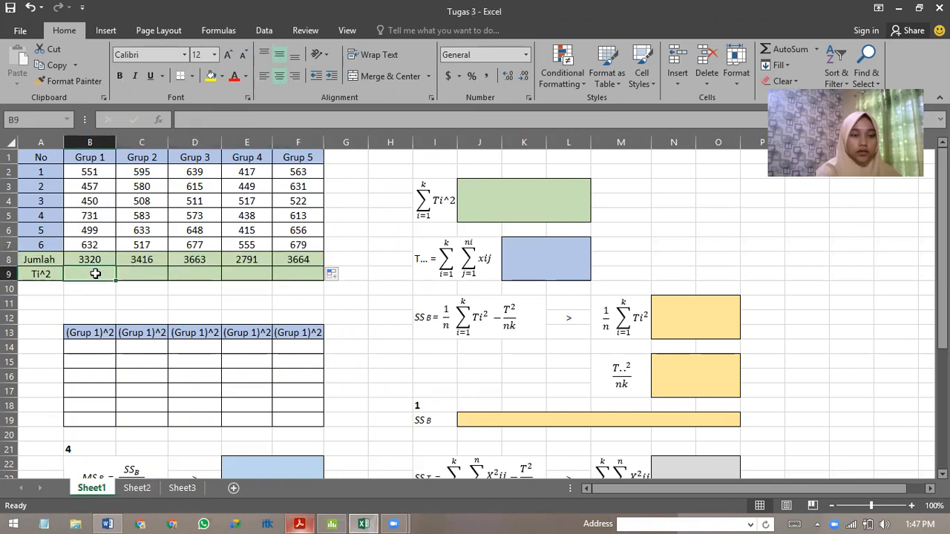
pyautogui.write('=')
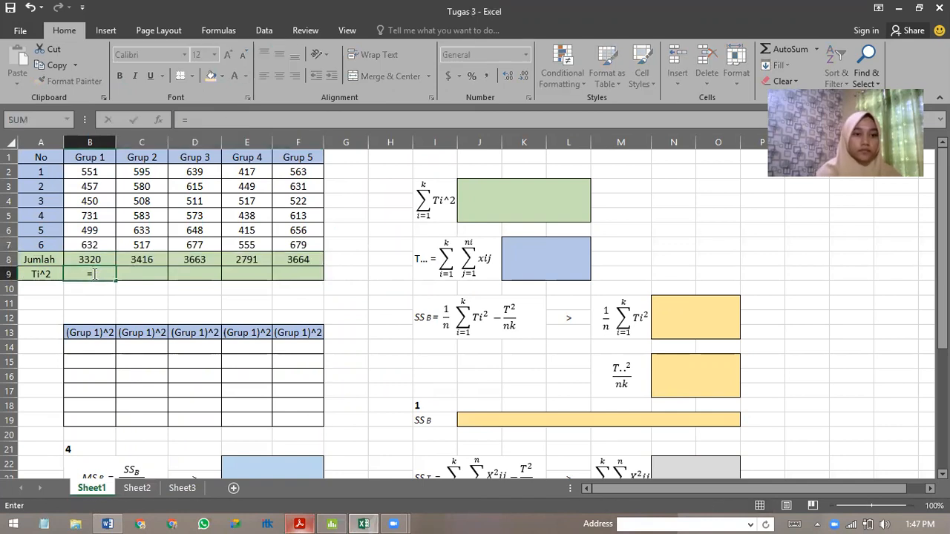
pyautogui.click(96, 259)
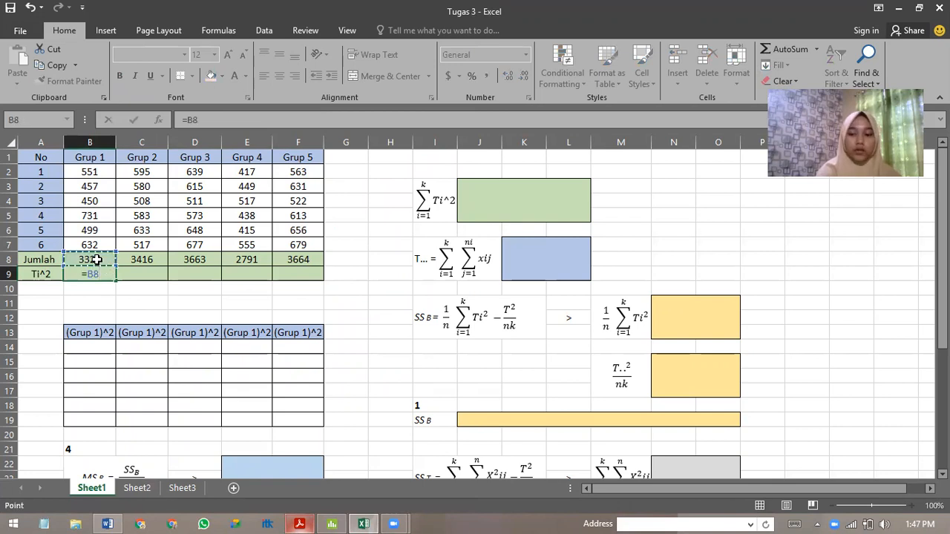
pyautogui.write('^2')
pyautogui.press('Return')
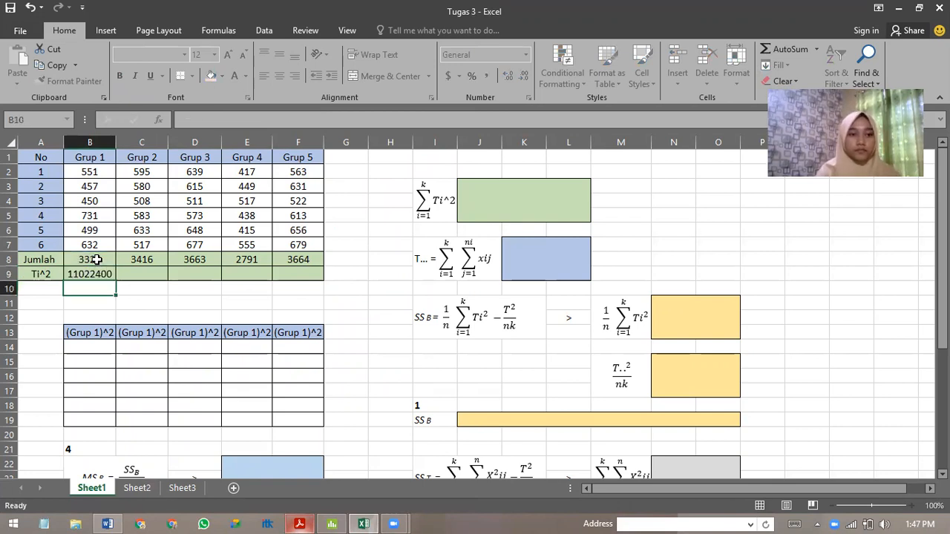
pyautogui.click(107, 274)
pyautogui.moveTo(115, 282); pyautogui.dragTo(300, 281)
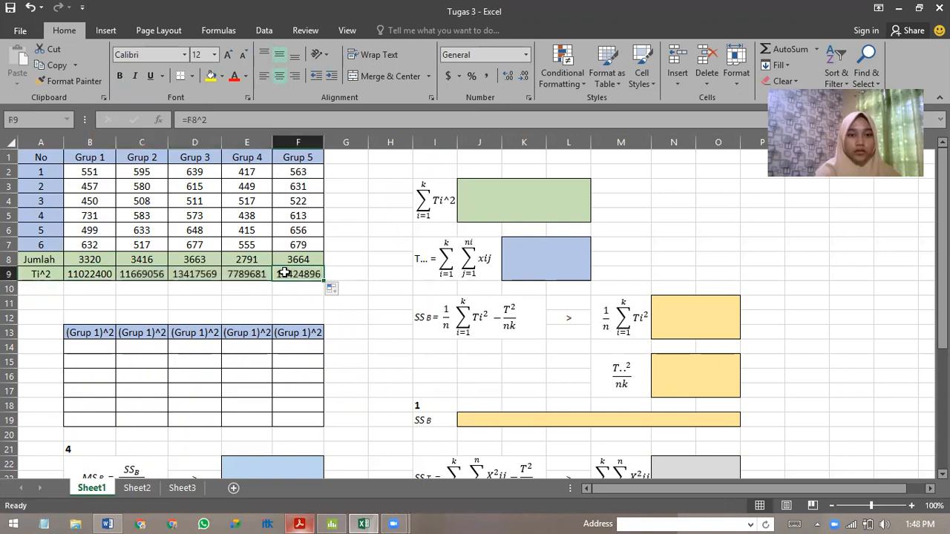
# Calculate the sum of Ti^2 in the green merged cell J3 with =SUM(B9:F9).
pyautogui.click(511, 193)
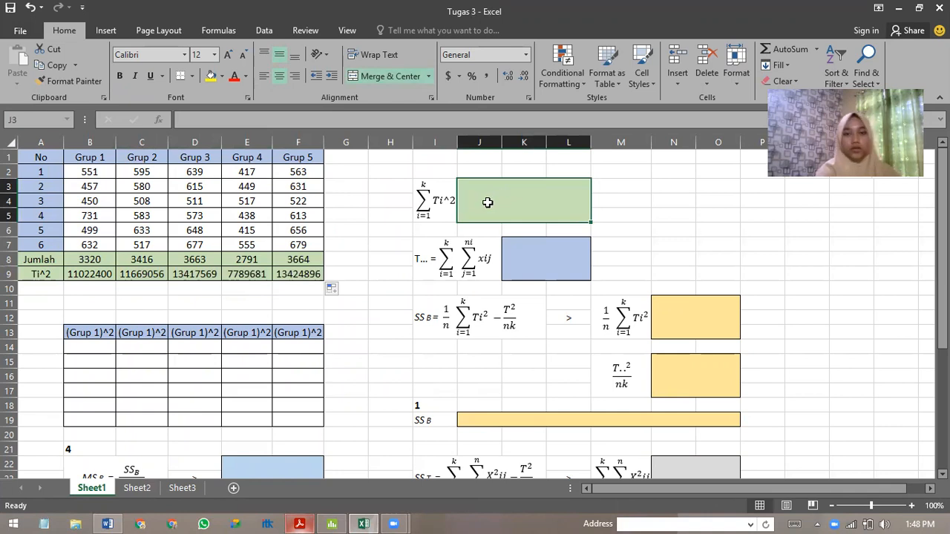
pyautogui.write('=sum(')
pyautogui.click(90, 275)
pyautogui.moveTo(90, 274); pyautogui.dragTo(301, 272)
pyautogui.write(')')
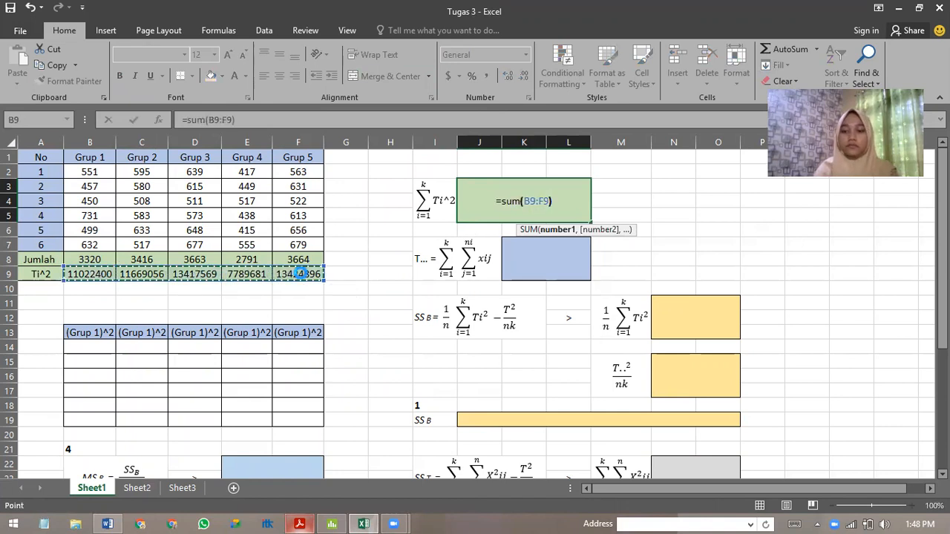
pyautogui.press('Return')
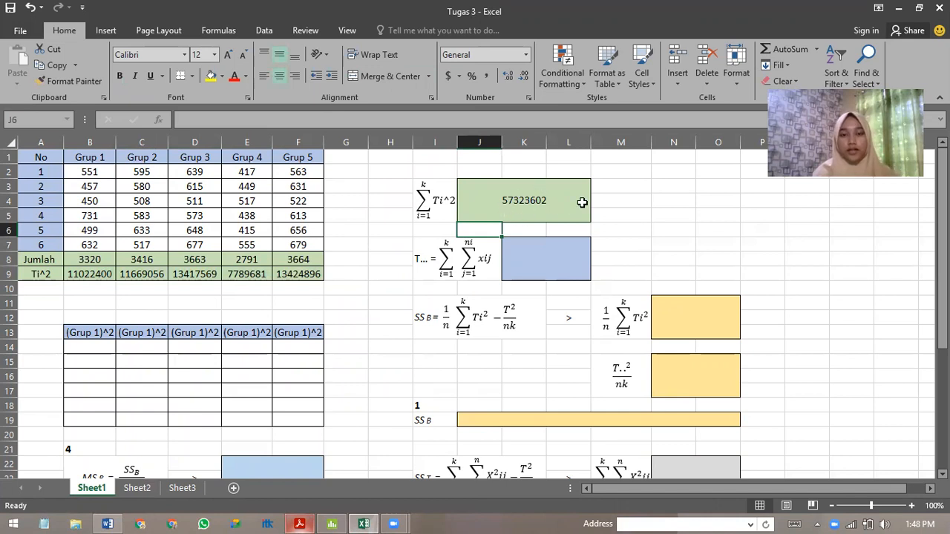
# Calculate the grand total T... in the blue merged cell K7 with =SUM(B2:F7).
pyautogui.click(581, 264)
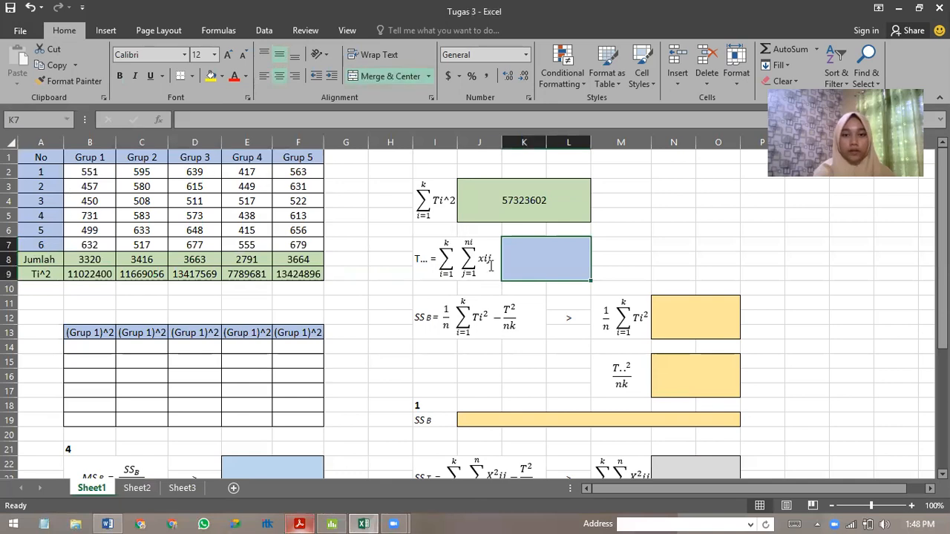
pyautogui.write('=')
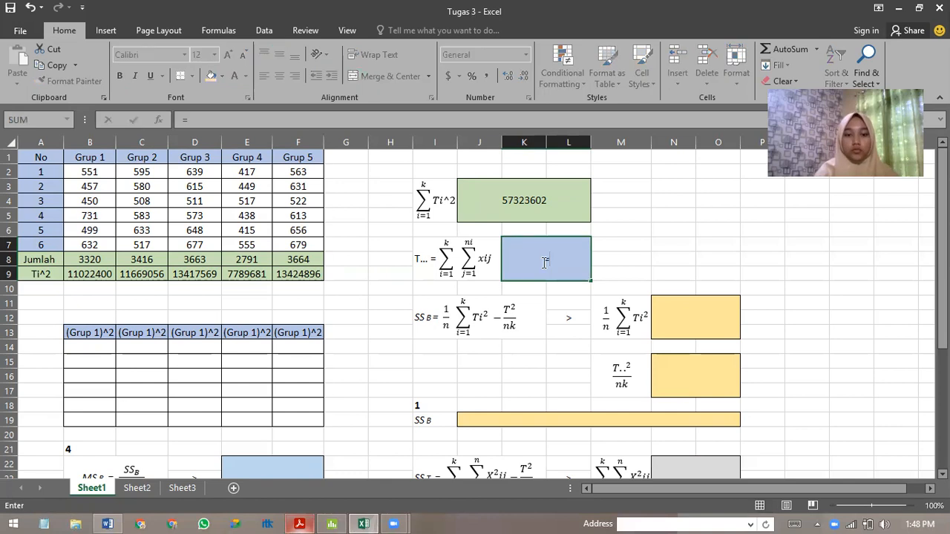
pyautogui.write('sum(')
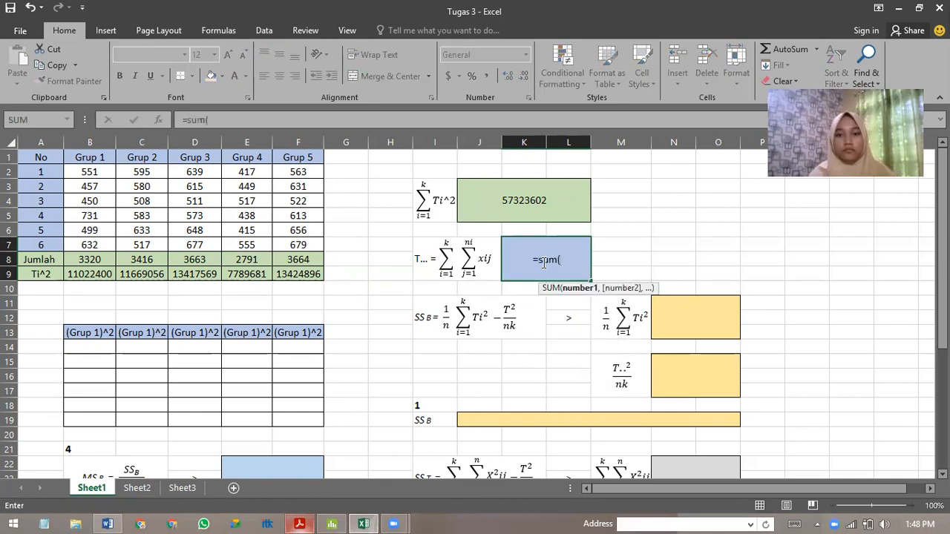
pyautogui.moveTo(85, 170); pyautogui.dragTo(298, 243)
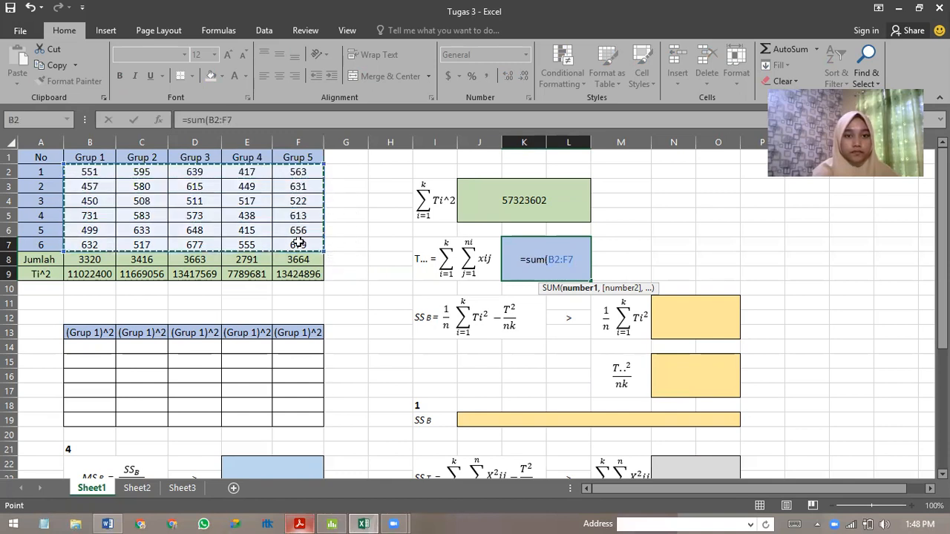
pyautogui.write(')')
pyautogui.press('Return')
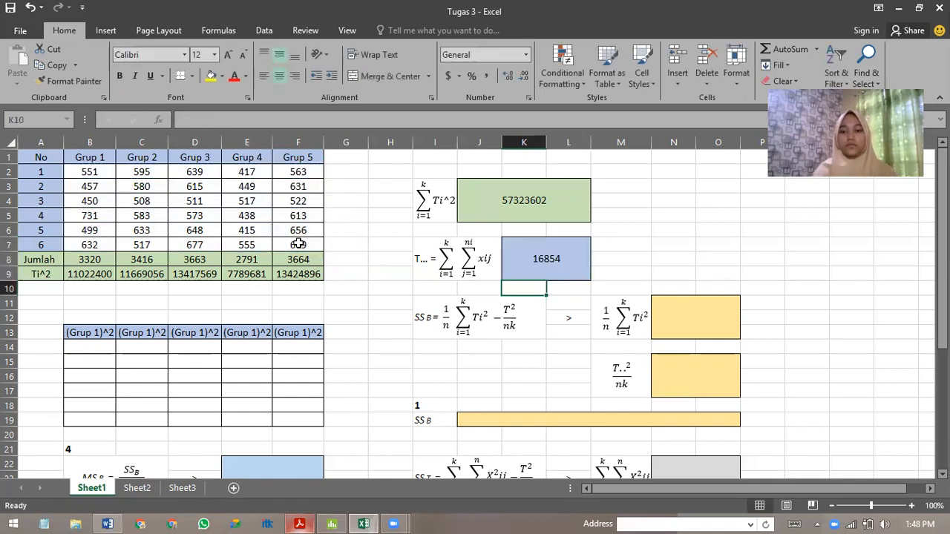
# Calculate the 1/n ΣTi² term of SSB in merged cell N11 with =J3/6.
pyautogui.click(706, 313)
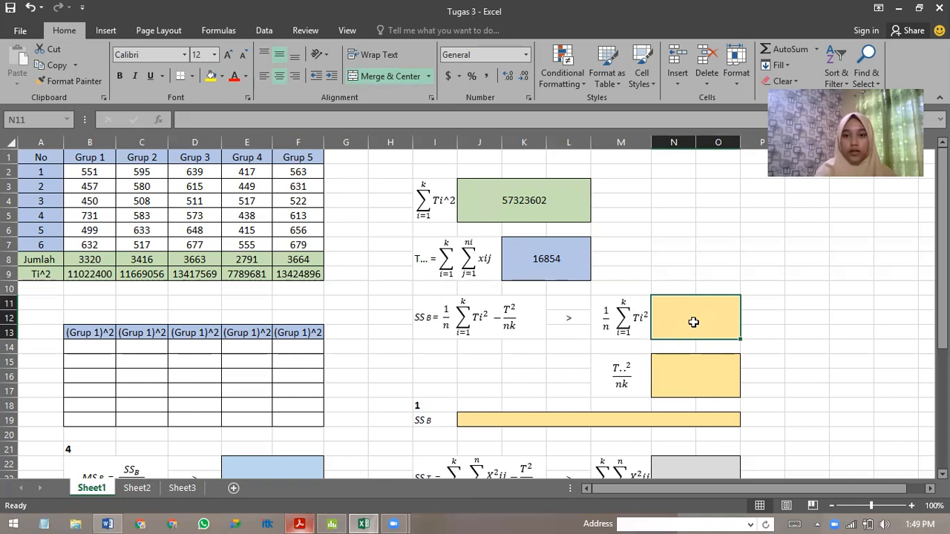
pyautogui.write('=')
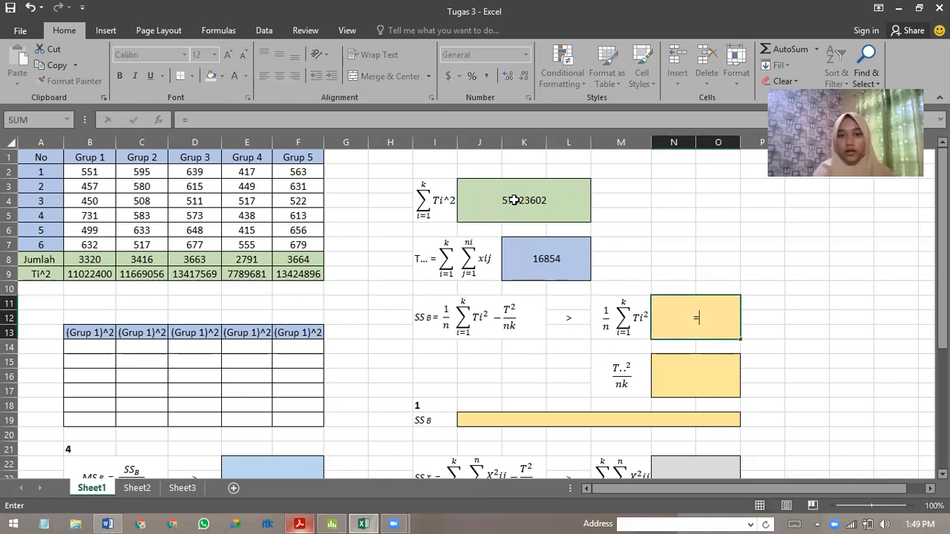
pyautogui.click(531, 200)
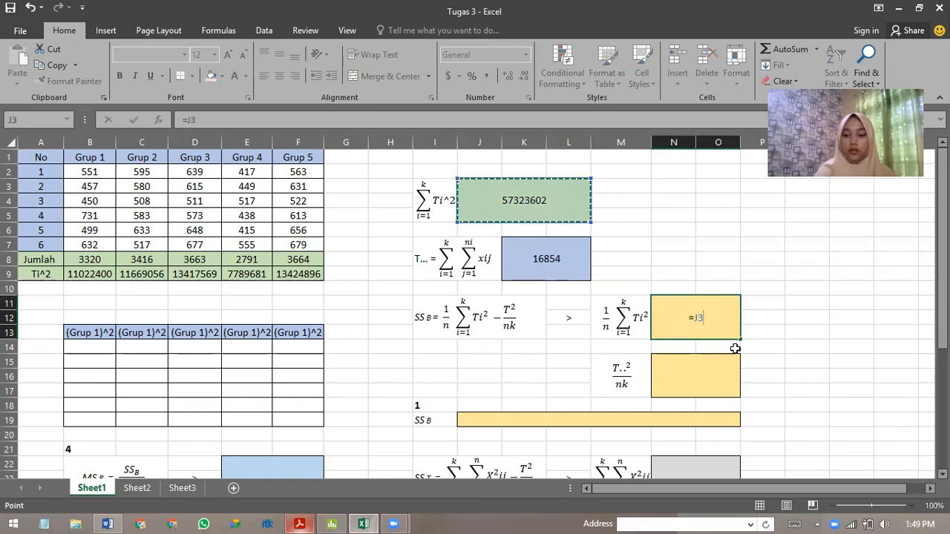
pyautogui.write('/')
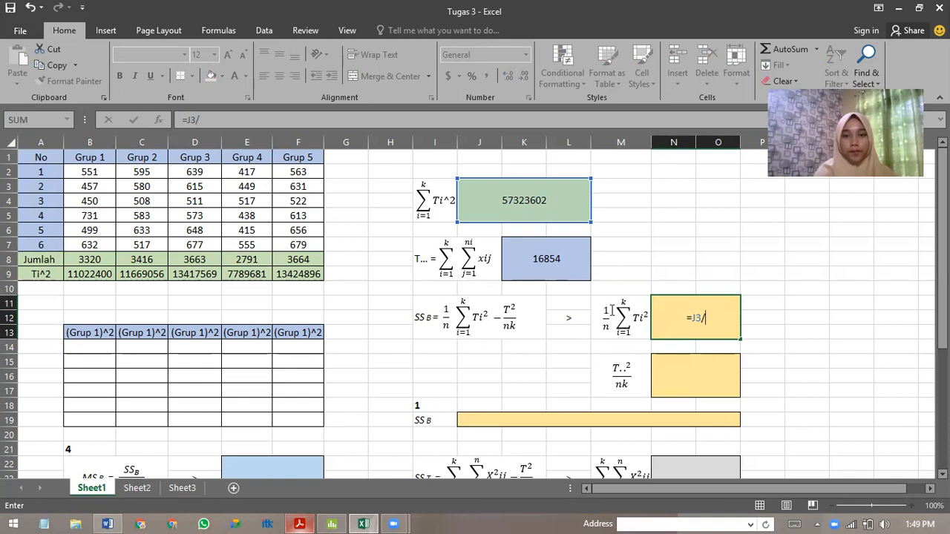
pyautogui.write('6')
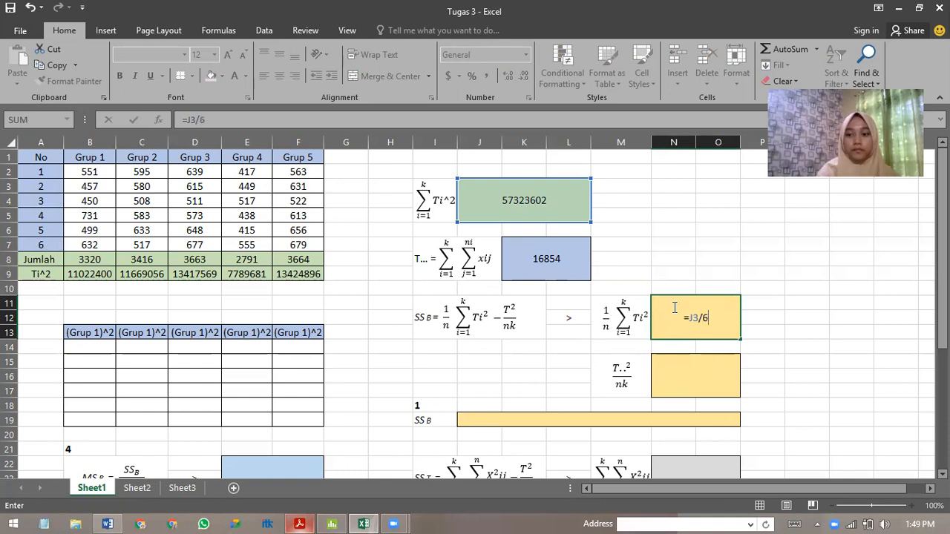
pyautogui.press('Return')
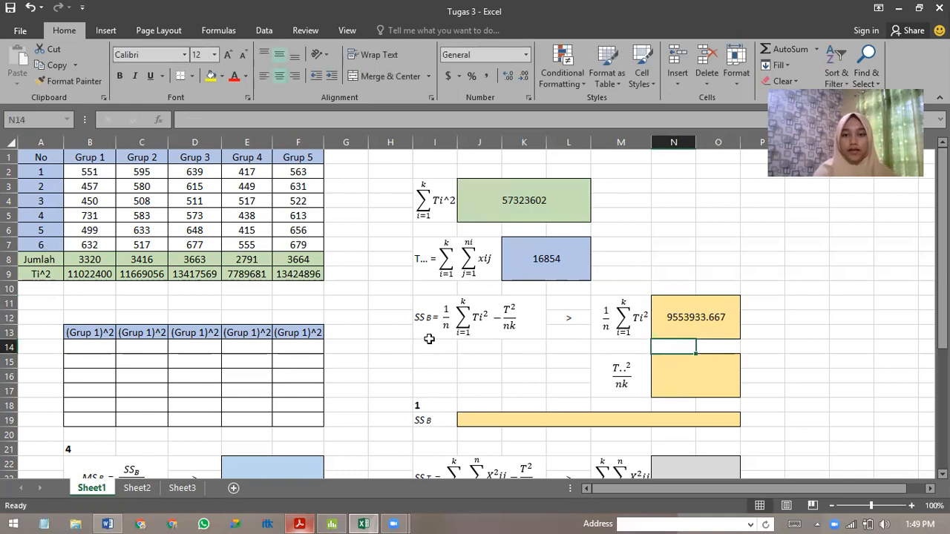
pyautogui.click(709, 383)
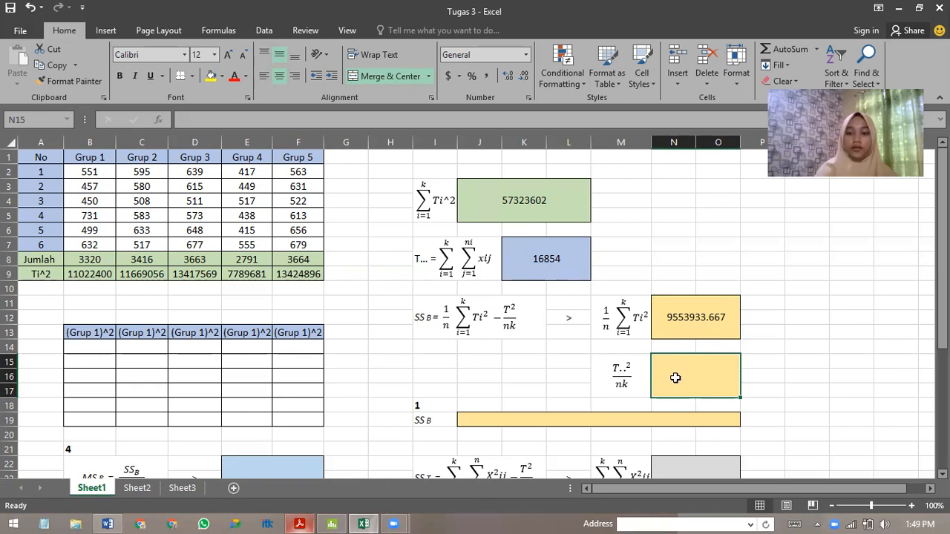
pyautogui.write('=')
pyautogui.click(549, 257)
pyautogui.write('^2')
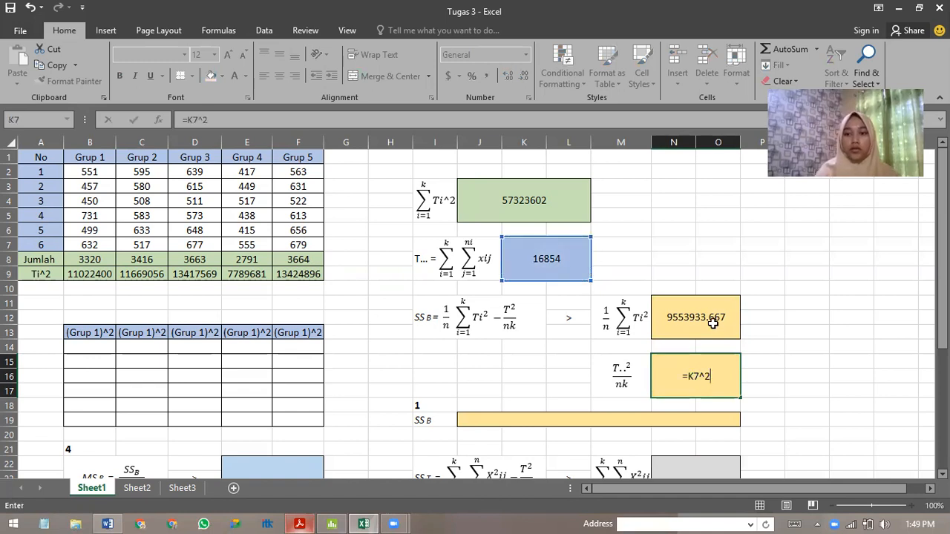
pyautogui.press('Return')
pyautogui.hotkey('ctrl', 'z')
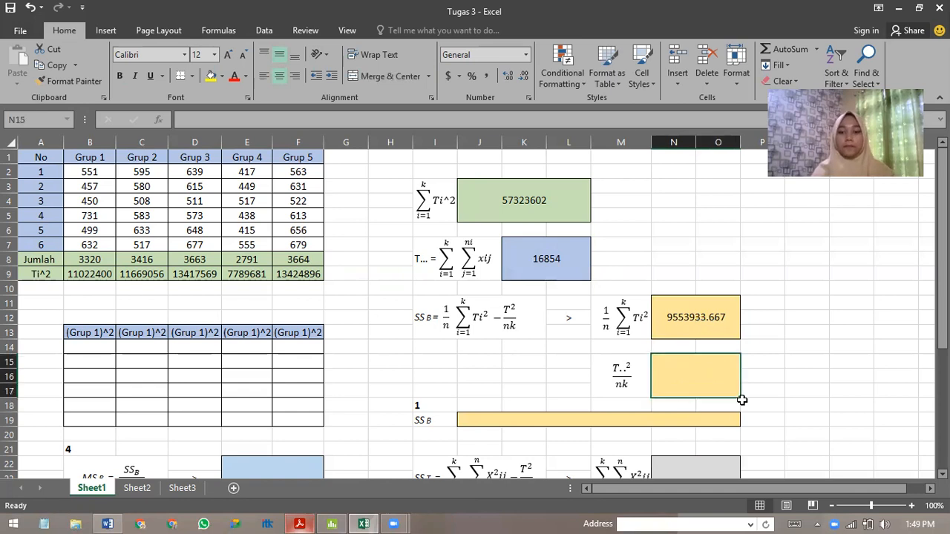
# Calculate the T..²/nk term of SSB in merged cell N15 with =K7^2/30.
pyautogui.write('=')
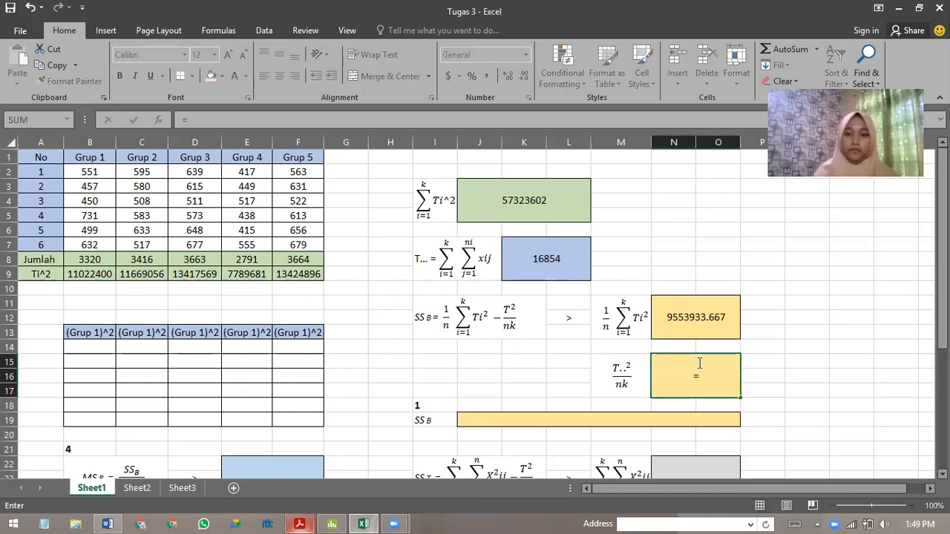
pyautogui.click(573, 267)
pyautogui.write('^2/')
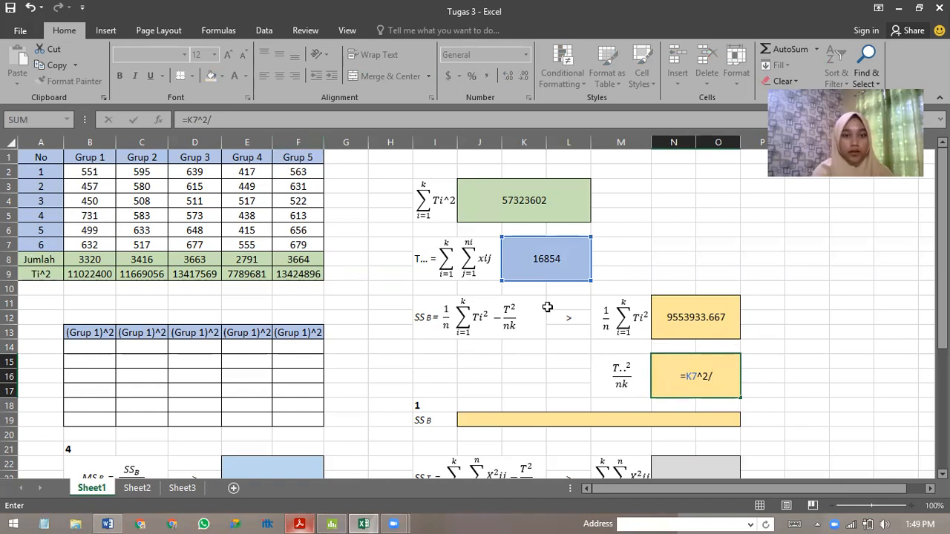
pyautogui.write('30')
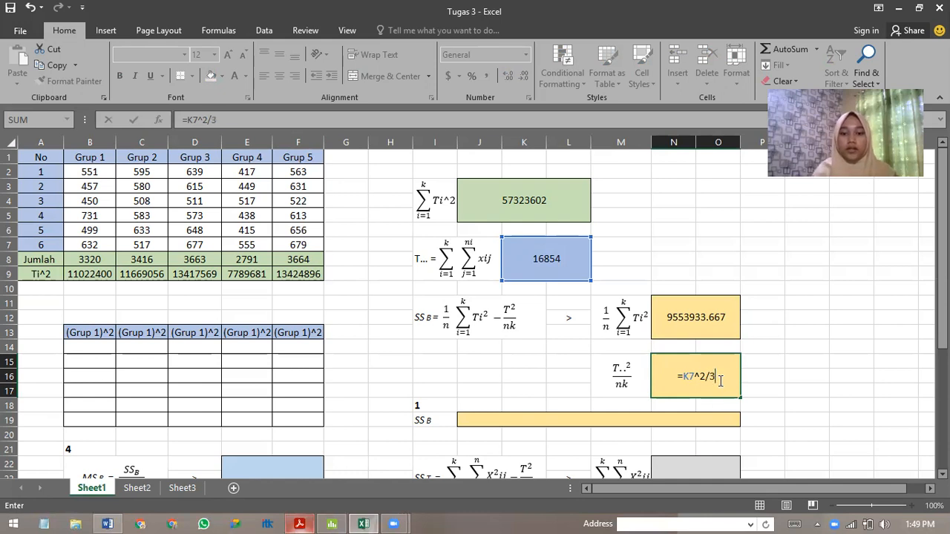
pyautogui.press('Return')
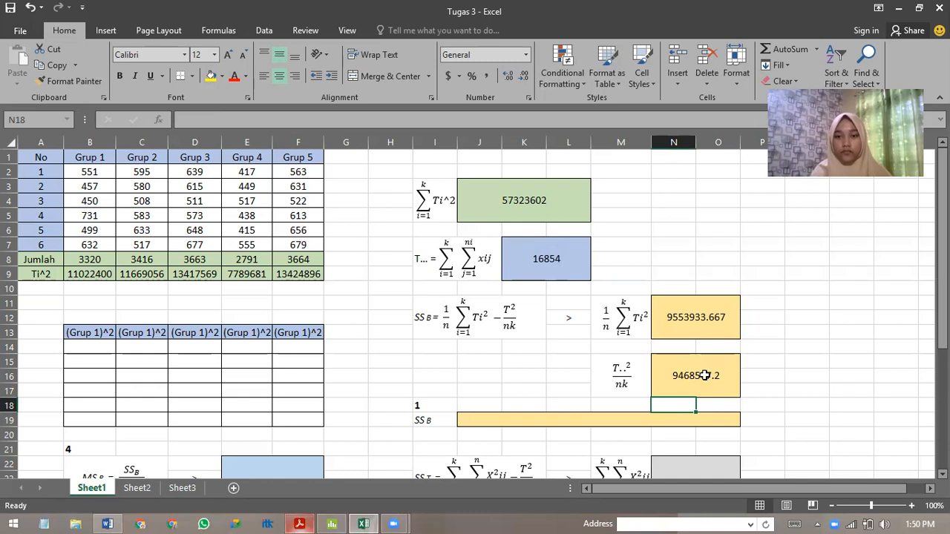
# Calculate SSB in the merged yellow cell J19 with =N11-N15.
pyautogui.scroll(-1, 701, 375)
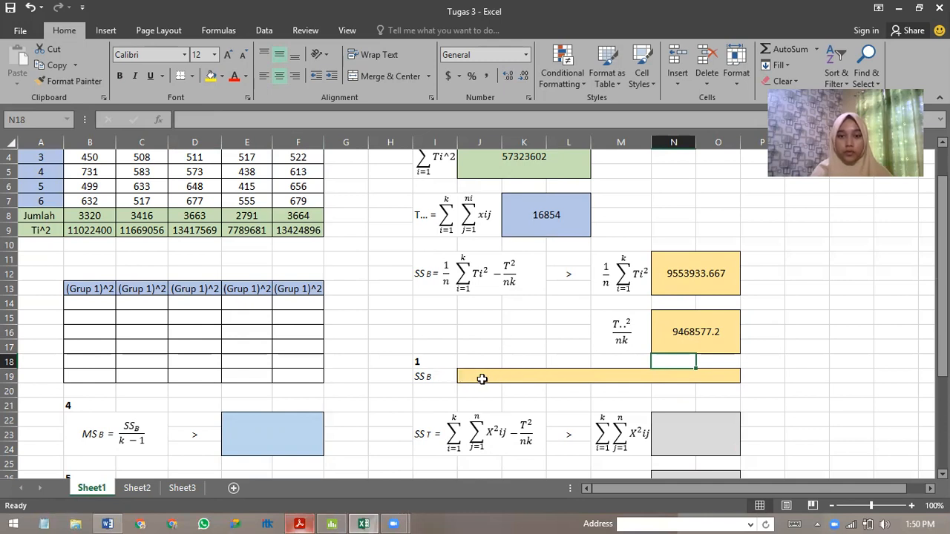
pyautogui.scroll(-1, 479, 376)
pyautogui.click(480, 333)
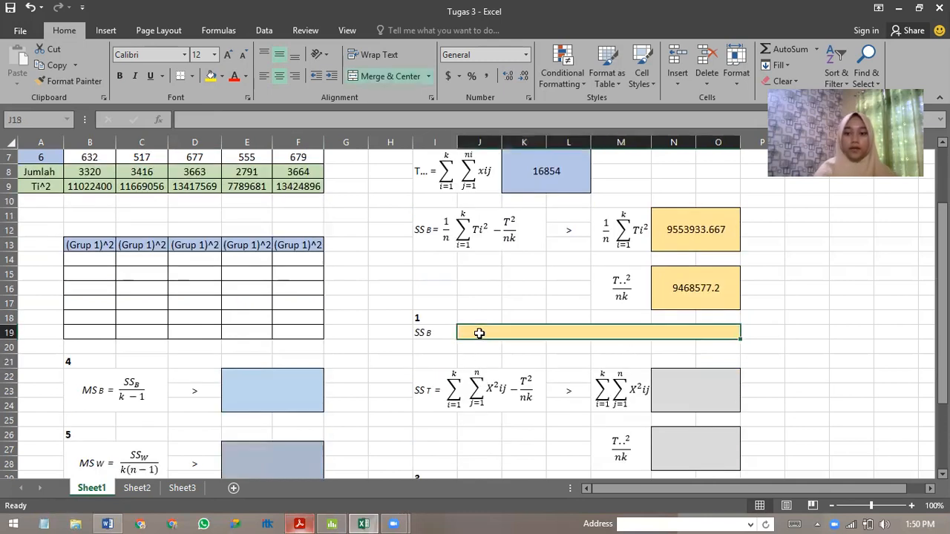
pyautogui.write('=')
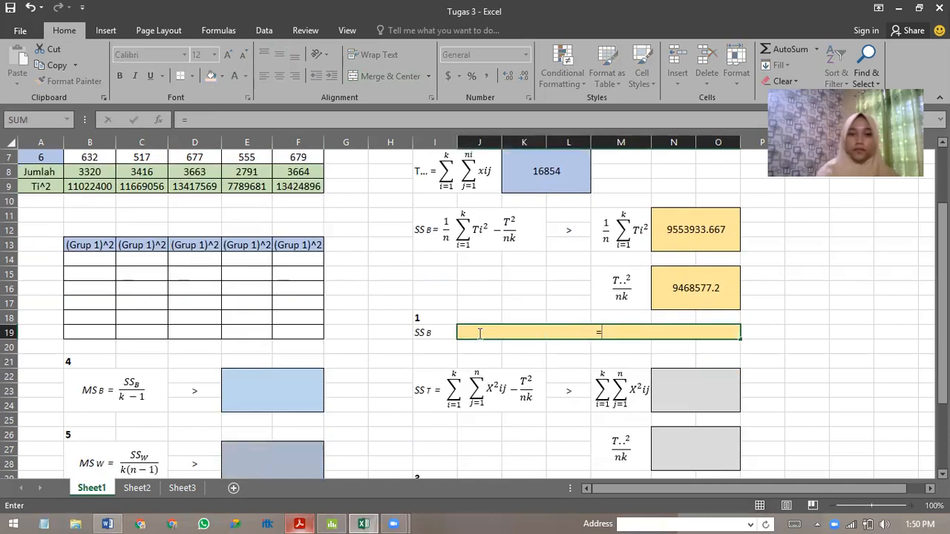
pyautogui.click(703, 233)
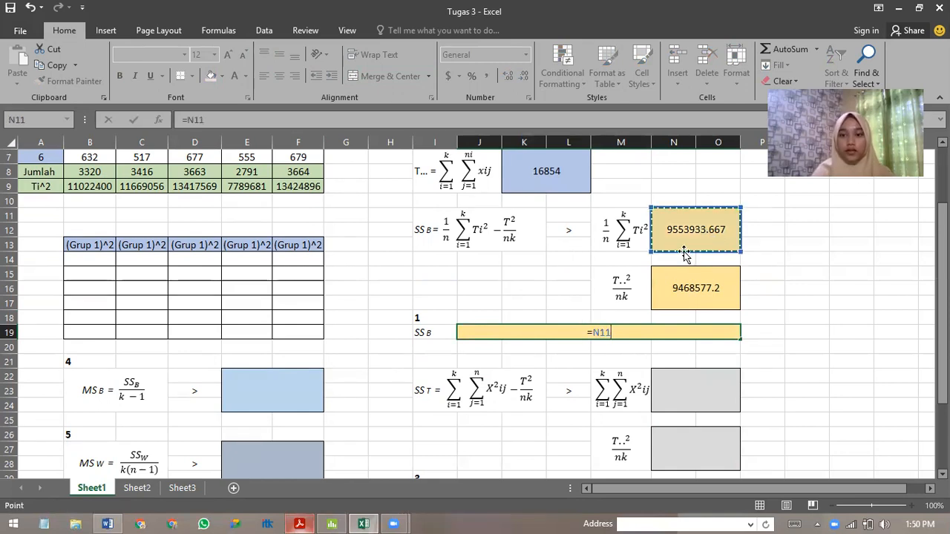
pyautogui.write('-')
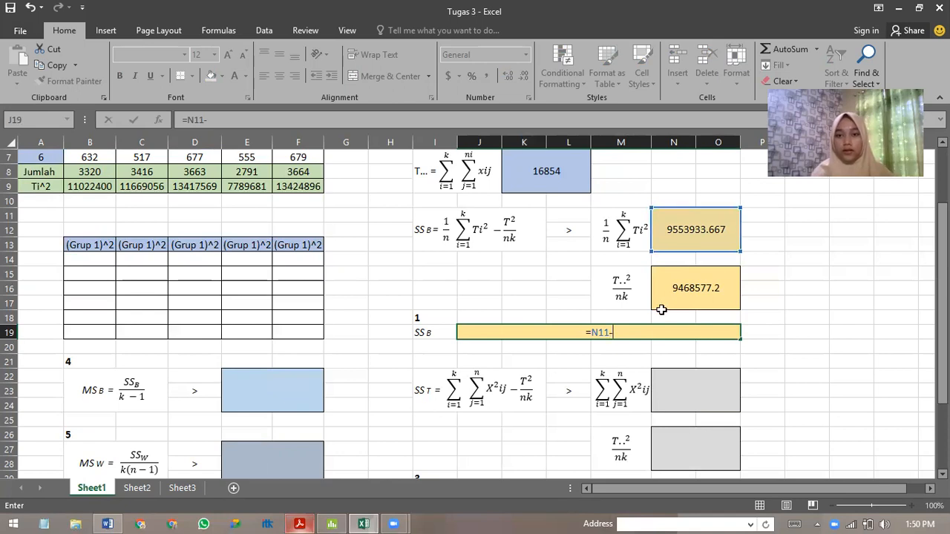
pyautogui.click(696, 289)
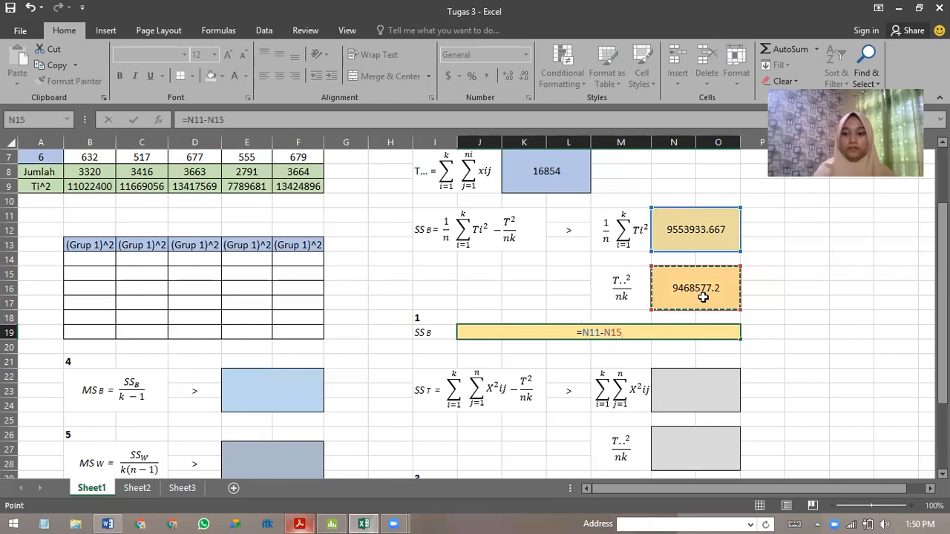
pyautogui.press('Return')
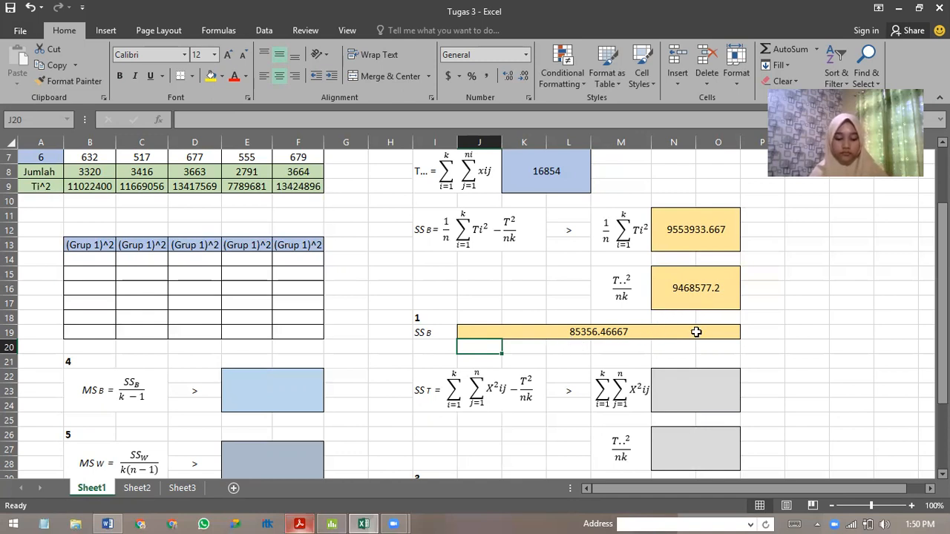
# Square the first two Grup 1 values in the squares table, with =B2^2 in B14 and =B3^2 in B15.
pyautogui.scroll(-1, 555, 345)
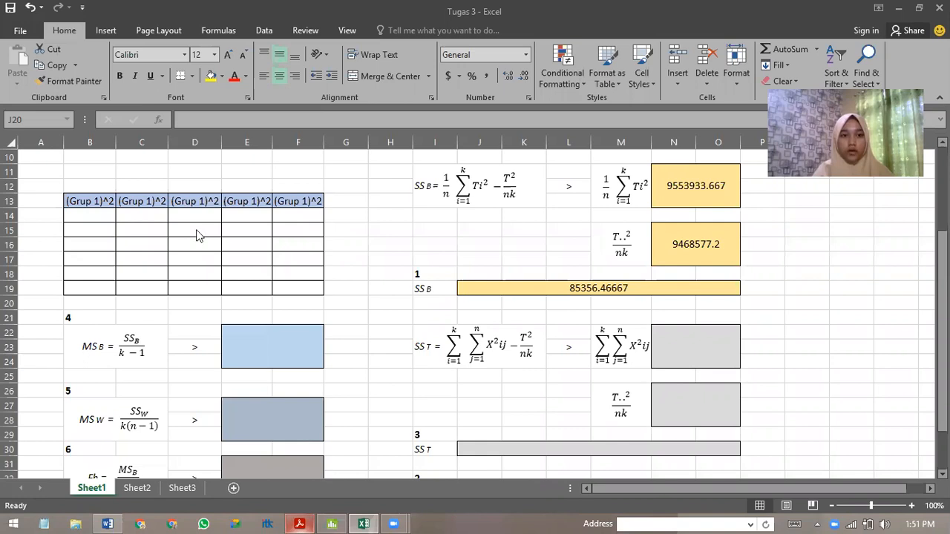
pyautogui.scroll(3, 196, 235)
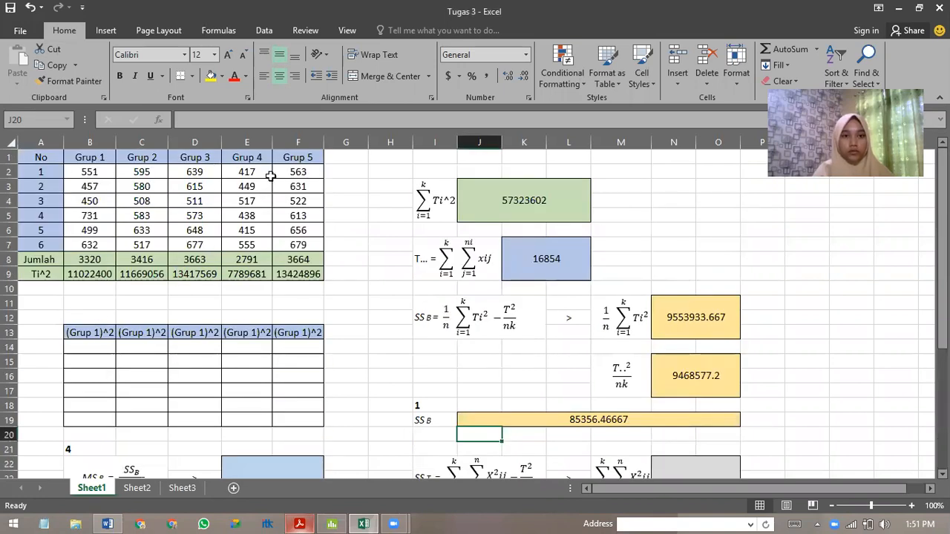
pyautogui.click(94, 348)
pyautogui.write('=')
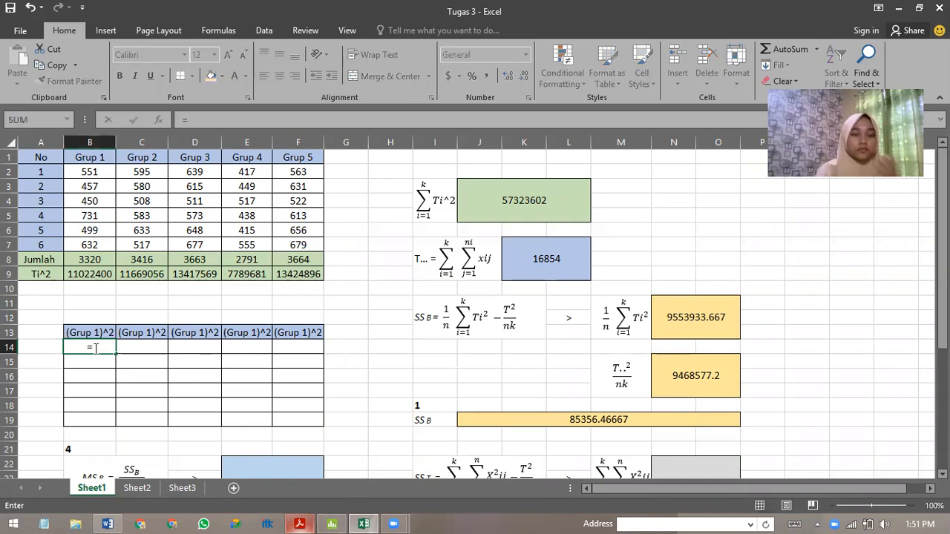
pyautogui.click(95, 171)
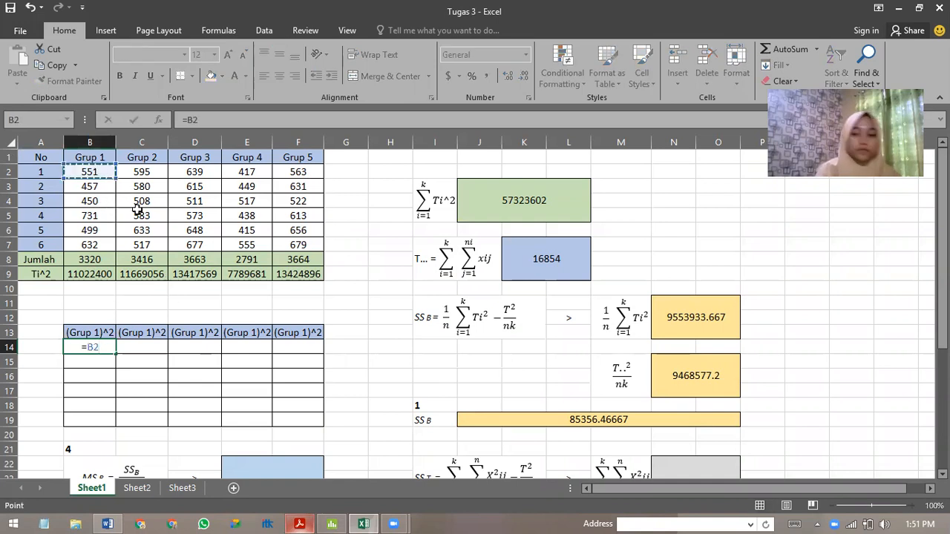
pyautogui.write('^2')
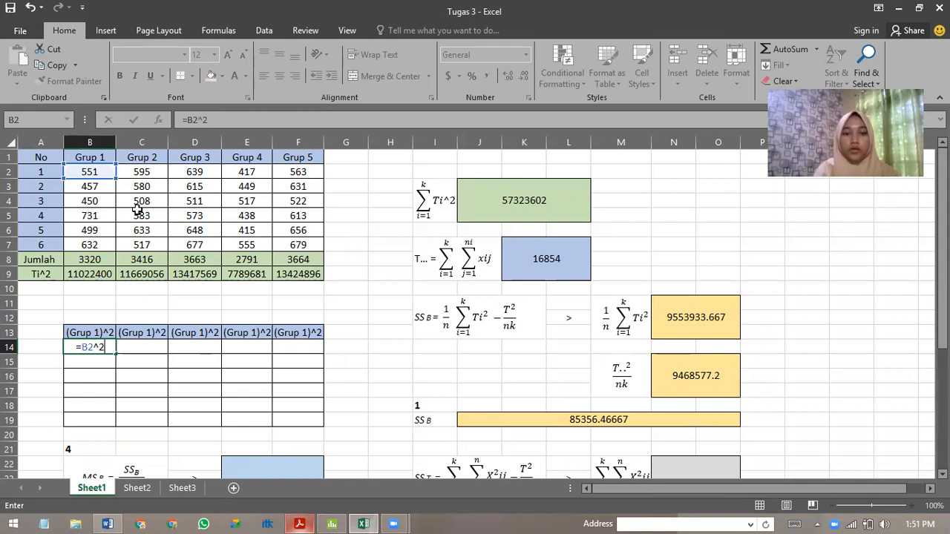
pyautogui.press('Return')
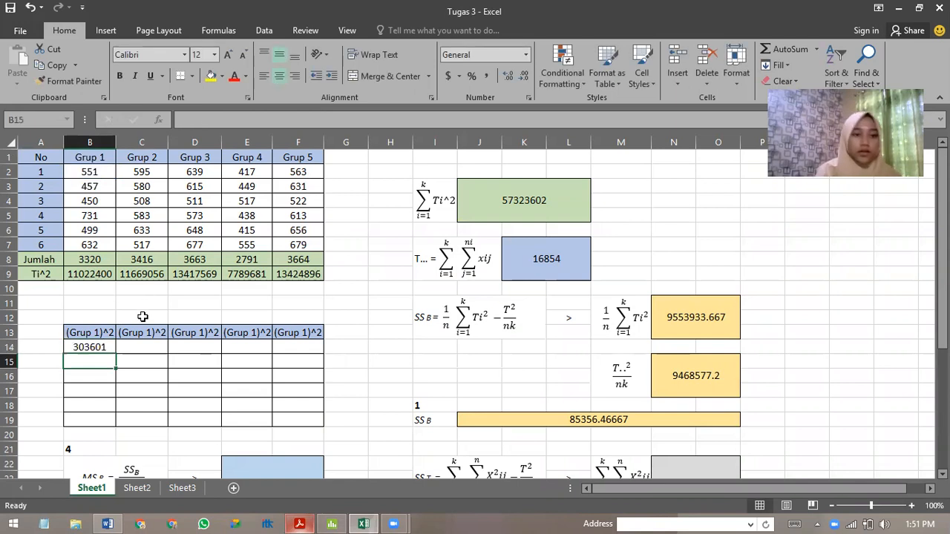
pyautogui.write('=')
pyautogui.click(99, 187)
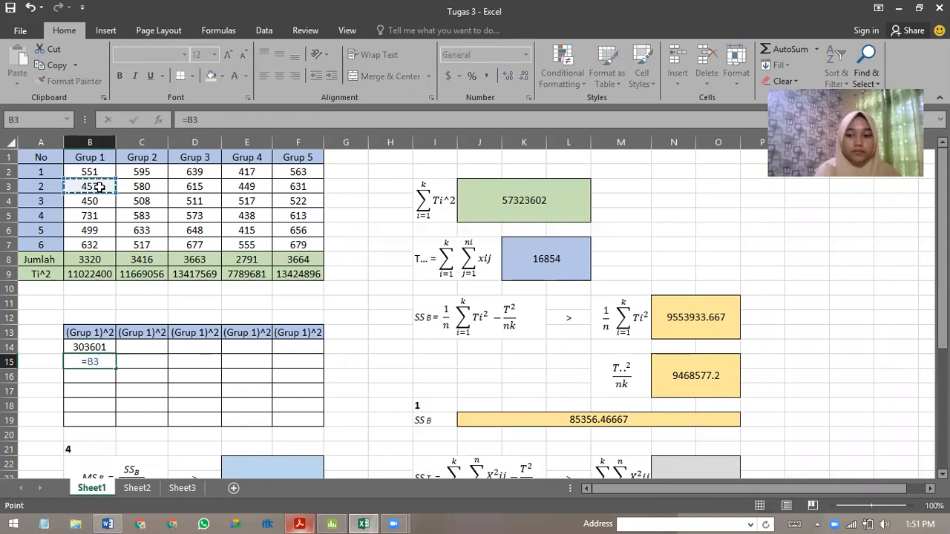
pyautogui.write('^2')
pyautogui.press('Return')
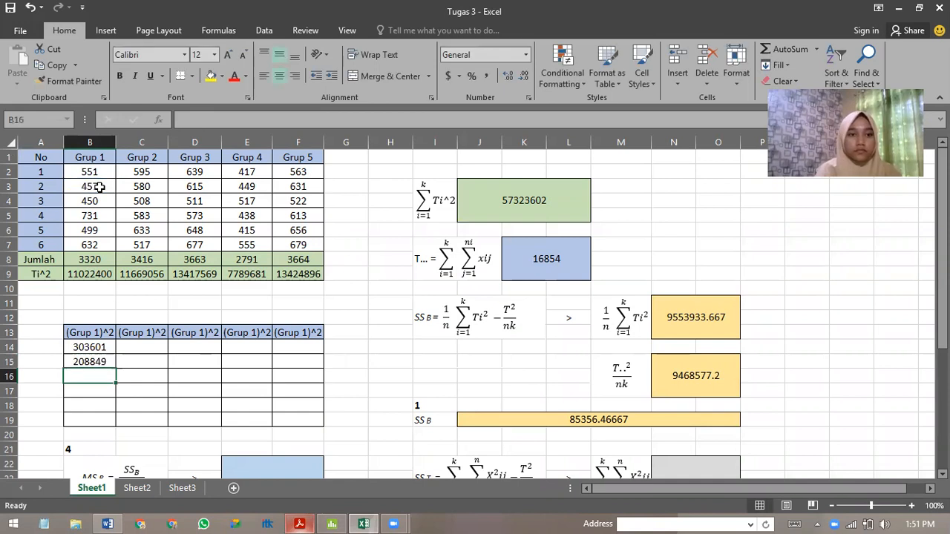
# Square the third and fourth Grup 1 values with =B4^2 in B16 and =B5^2 in B17.
pyautogui.write('=')
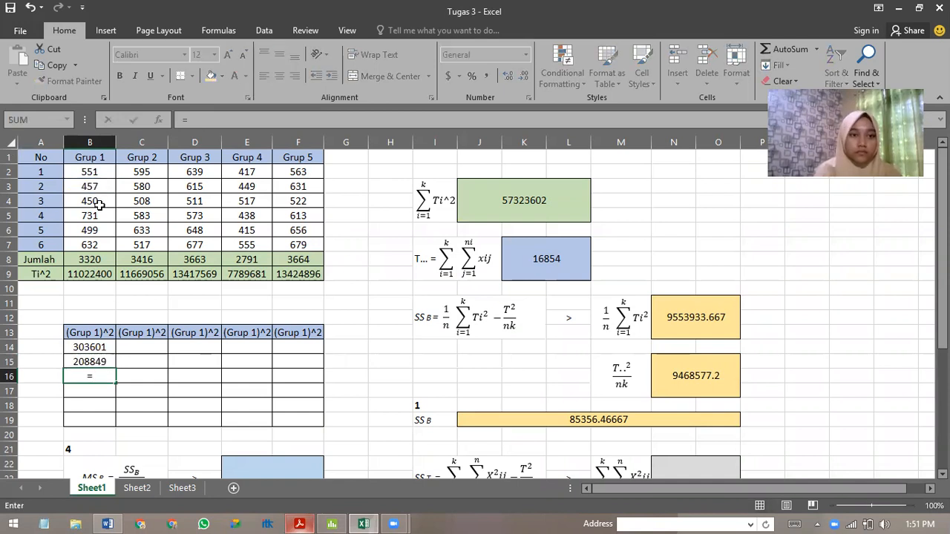
pyautogui.click(101, 202)
pyautogui.write('^2')
pyautogui.press('Return')
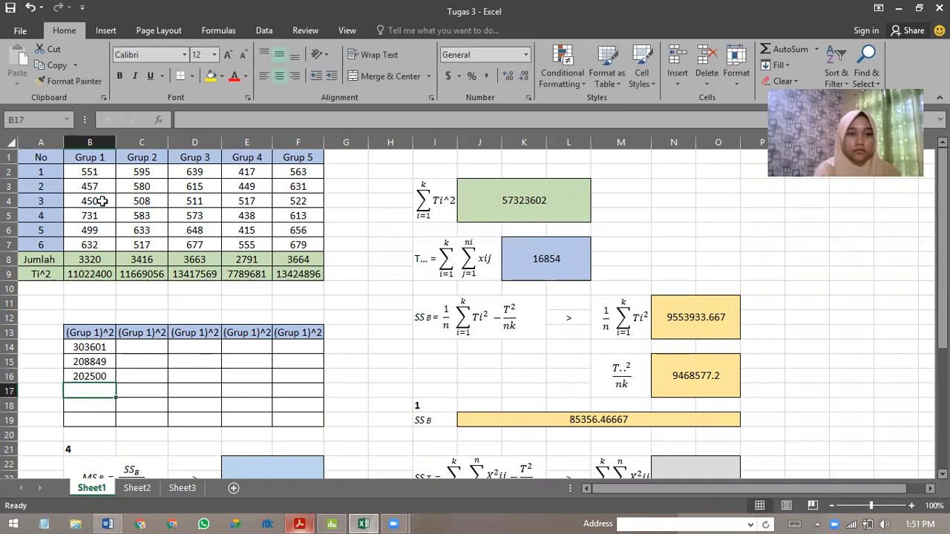
pyautogui.write('=')
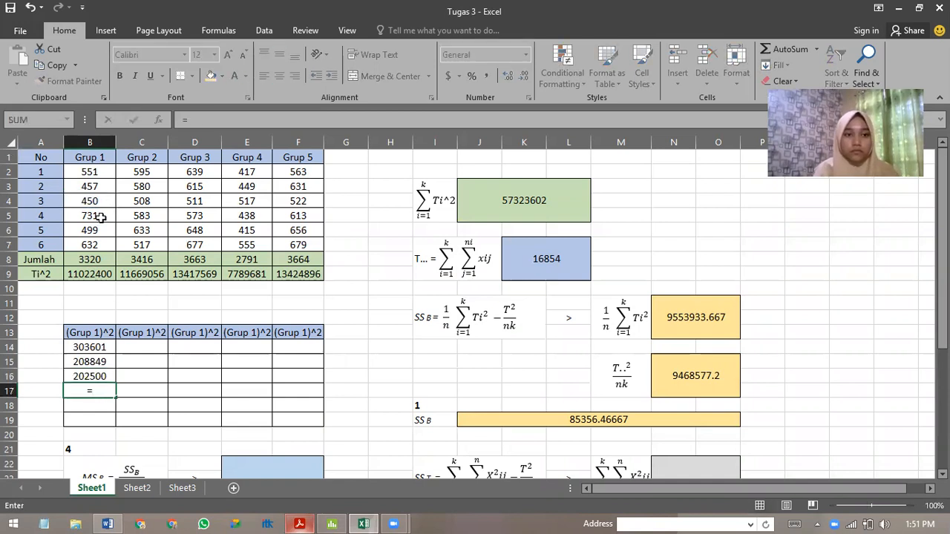
pyautogui.click(102, 220)
pyautogui.write('^2')
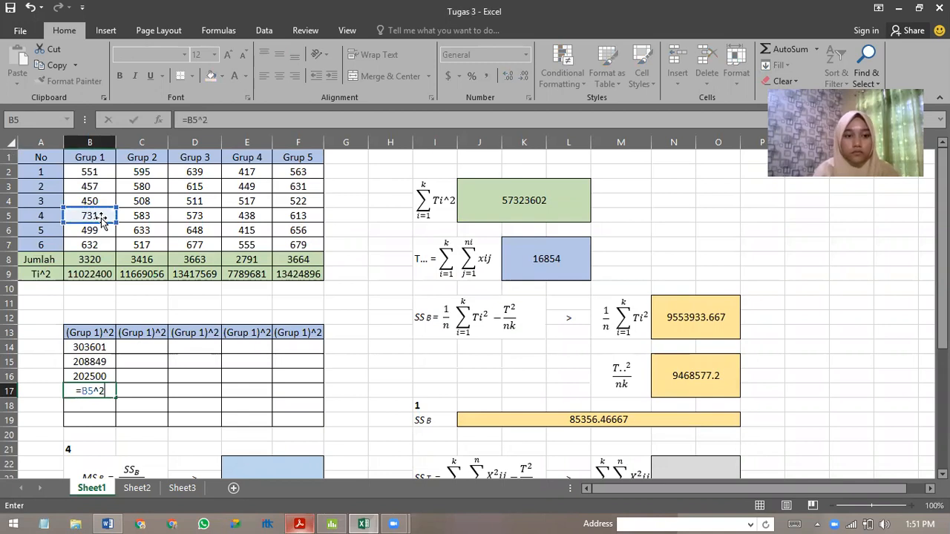
pyautogui.press('Return')
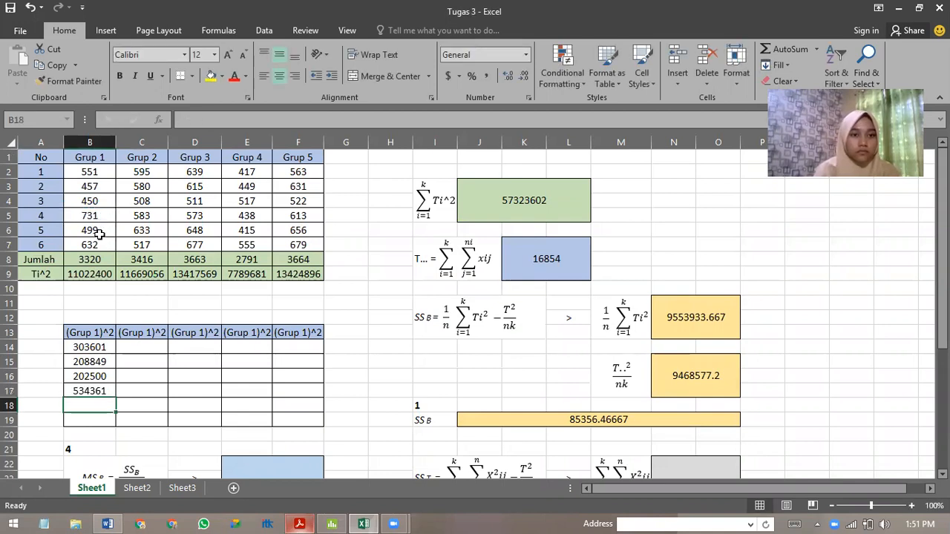
# Square the last two Grup 1 values with =B6^2 in B18 and =B7^2 in B19.
pyautogui.write('=')
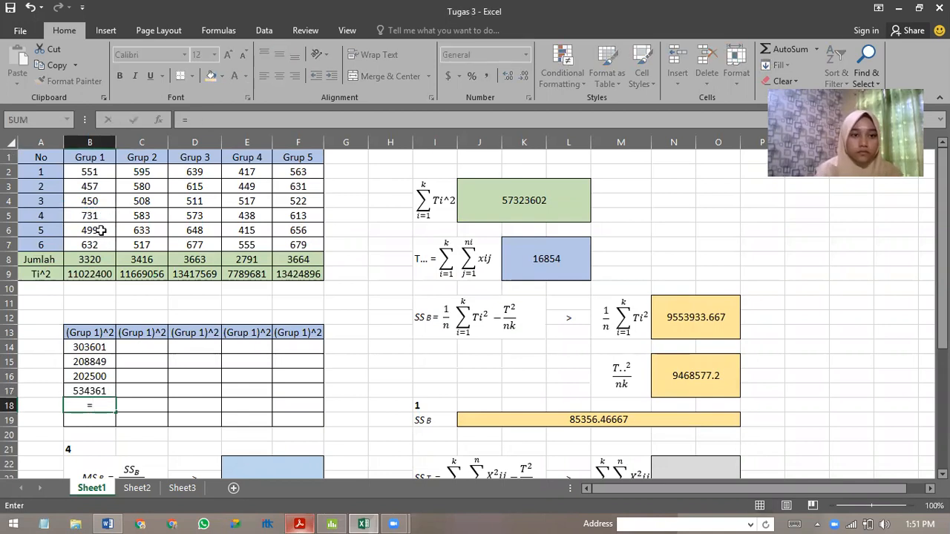
pyautogui.click(101, 231)
pyautogui.write('^2')
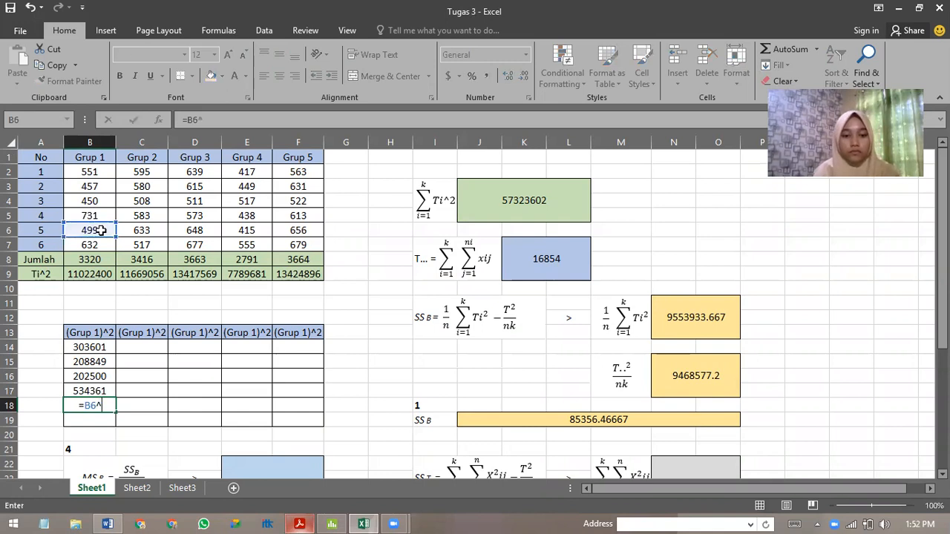
pyautogui.press('Return')
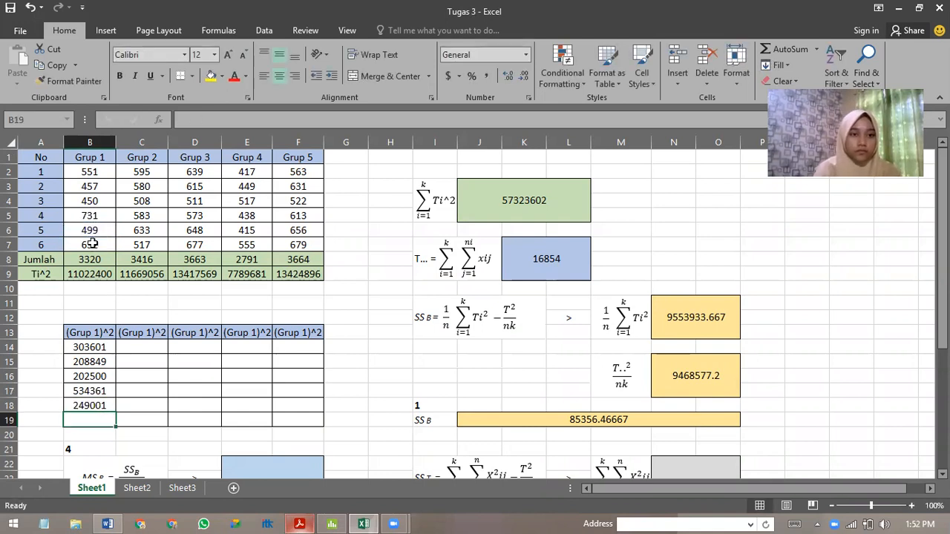
pyautogui.write('=')
pyautogui.click(92, 244)
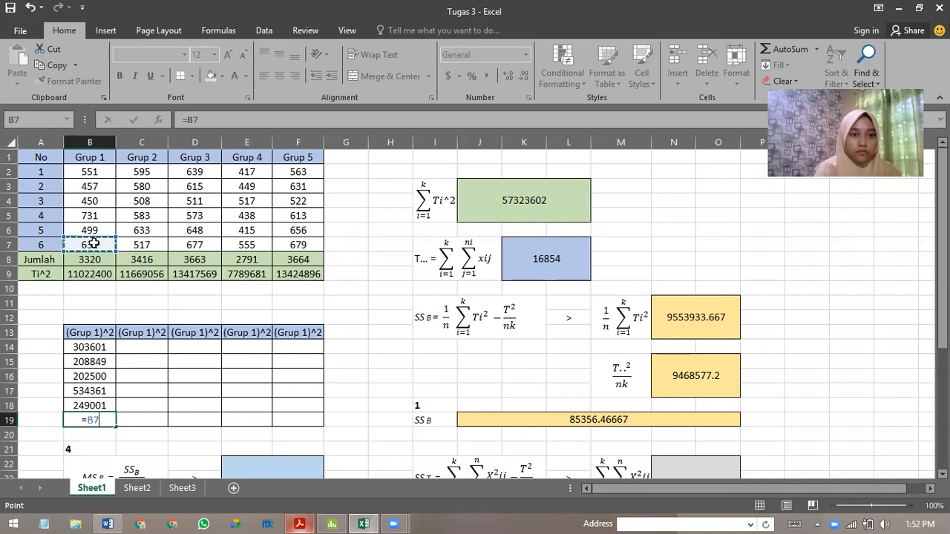
pyautogui.write('^2')
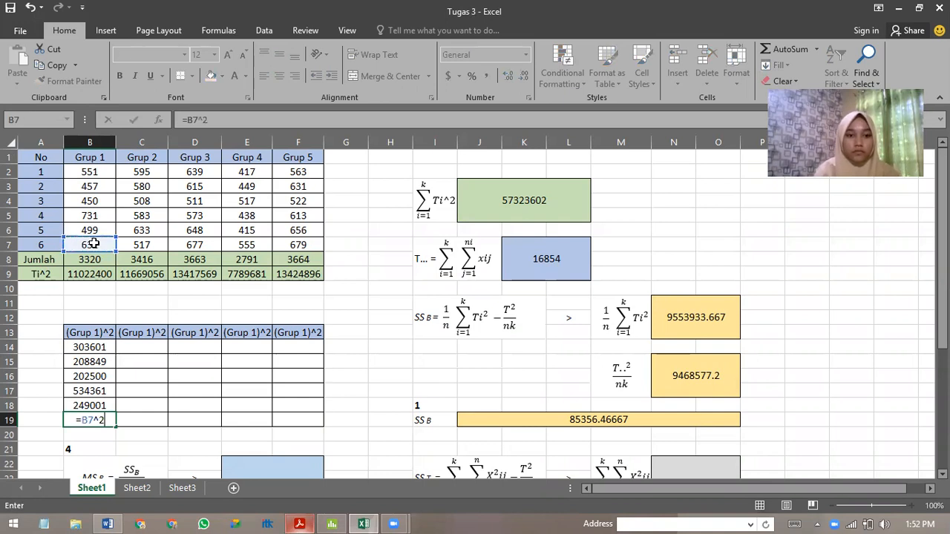
pyautogui.press('Return')
# Fill the square formulas of B14, B15 and B16 across their rows to column F.
pyautogui.click(91, 347)
pyautogui.moveTo(116, 354); pyautogui.dragTo(304, 349)
pyautogui.click(109, 362)
pyautogui.moveTo(122, 368); pyautogui.dragTo(300, 362)
pyautogui.click(117, 377)
pyautogui.moveTo(117, 381); pyautogui.dragTo(305, 375)
# Fill the square formulas of B17, B18 and B19 across their rows to column F.
pyautogui.click(116, 399)
pyautogui.moveTo(116, 399); pyautogui.dragTo(304, 391)
pyautogui.click(109, 406)
pyautogui.moveTo(116, 412); pyautogui.dragTo(300, 407)
pyautogui.click(104, 421)
pyautogui.moveTo(116, 428); pyautogui.dragTo(306, 428)
pyautogui.scroll(-1, 725, 407)
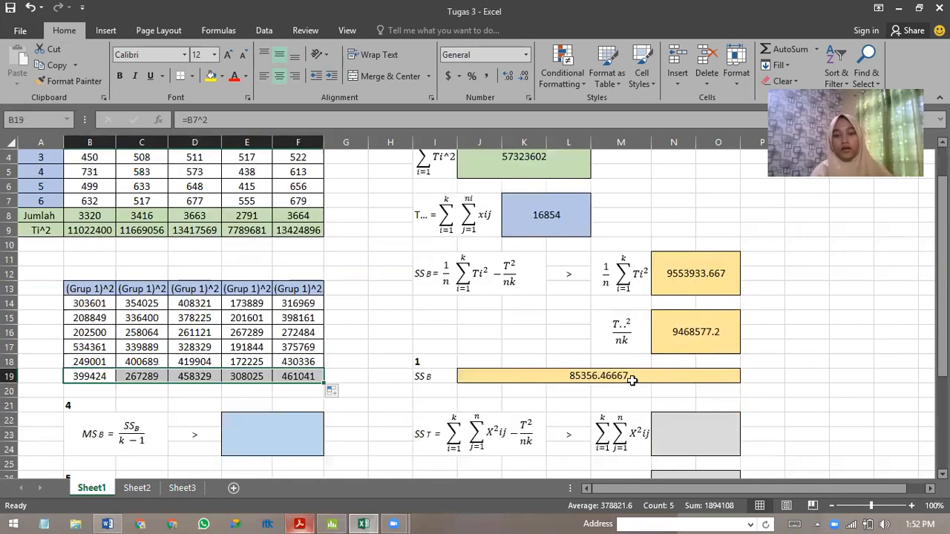
pyautogui.scroll(-1, 631, 391)
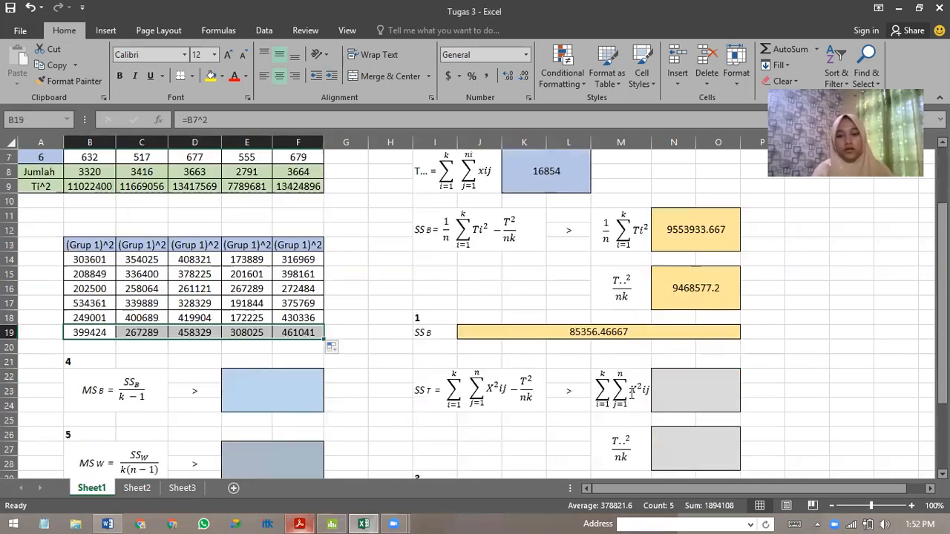
pyautogui.click(698, 393)
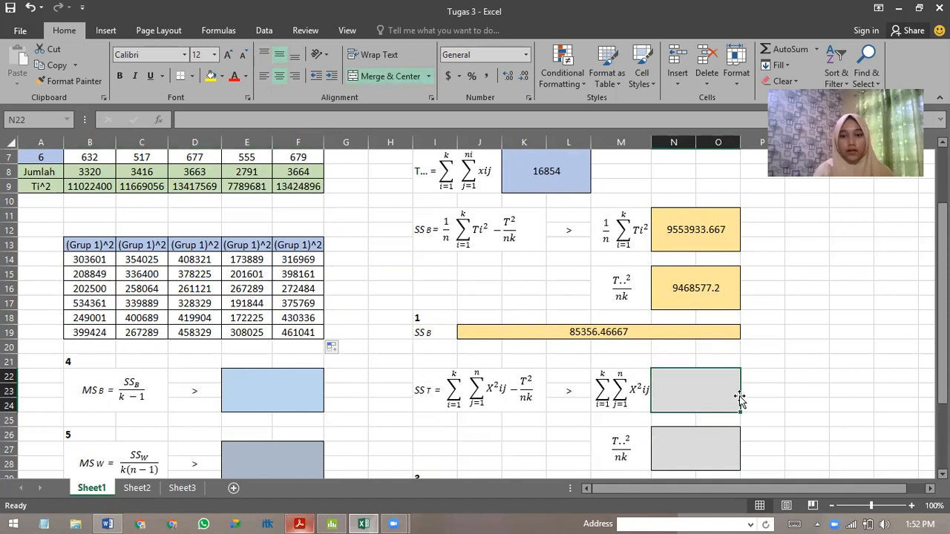
pyautogui.write('=')
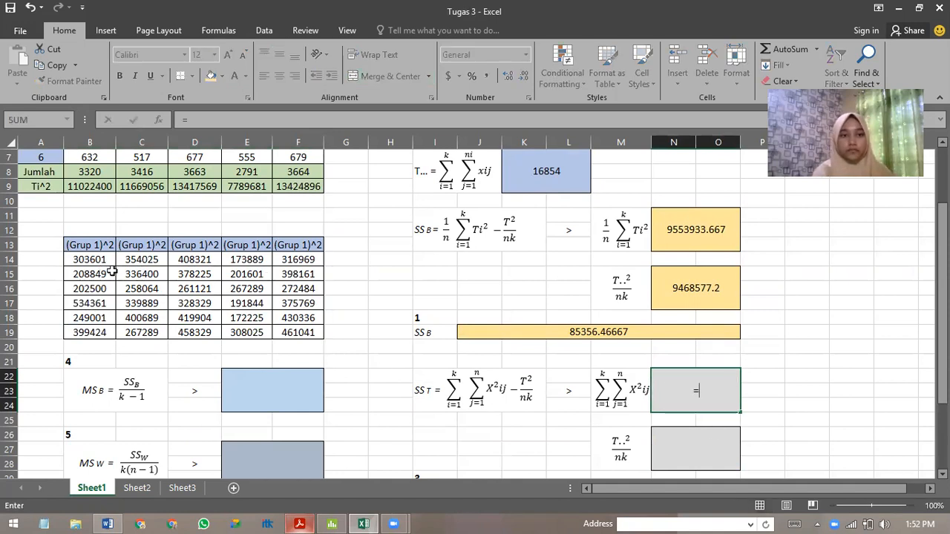
pyautogui.moveTo(83, 260); pyautogui.dragTo(307, 334)
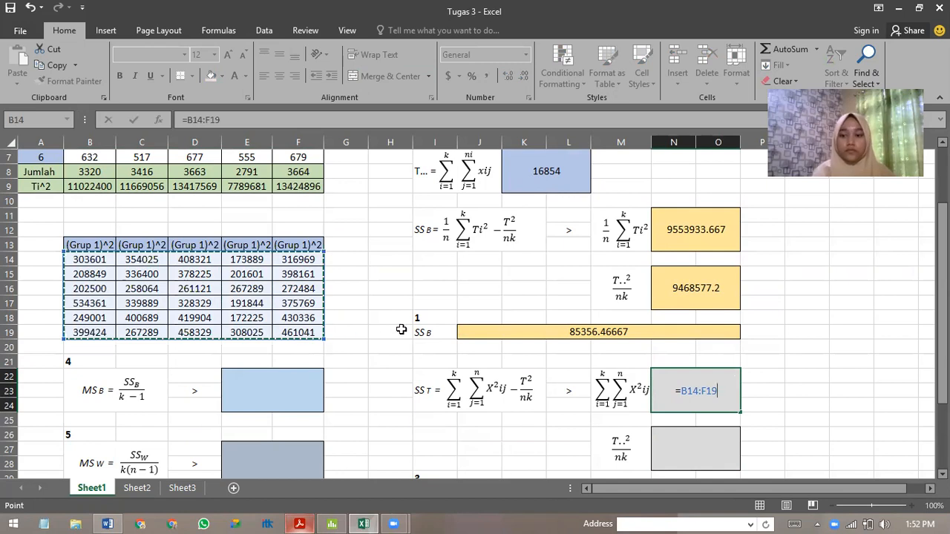
pyautogui.press('Return')
pyautogui.hotkey('ctrl', 'z')
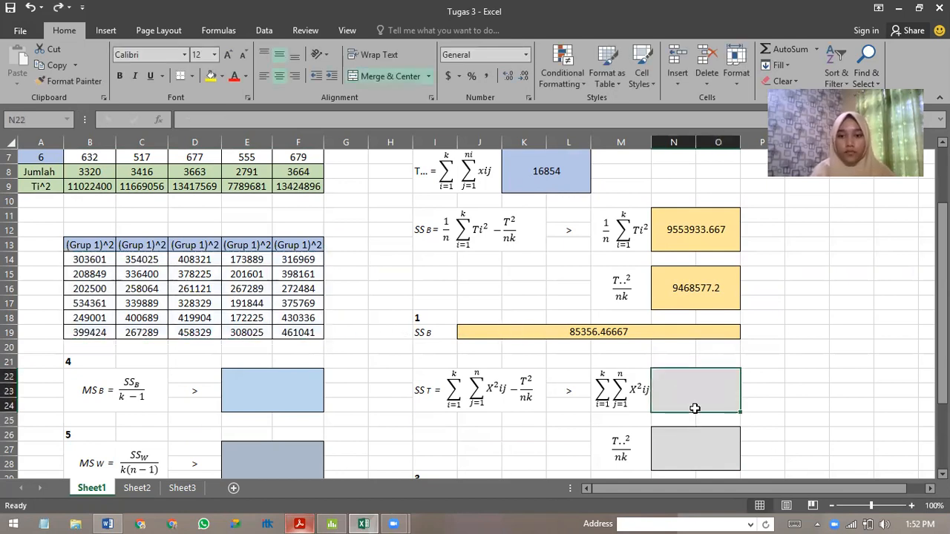
# Calculate the ΣΣX²ij term of SST in the merged grey cell N22 with =SUM(B14:F19).
pyautogui.write('=sum')
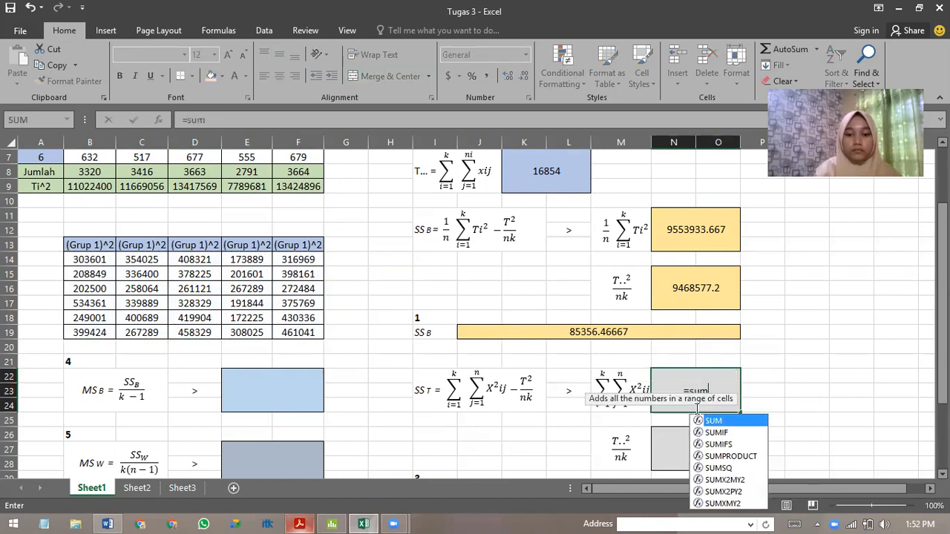
pyautogui.write('(')
pyautogui.moveTo(74, 259); pyautogui.dragTo(304, 329)
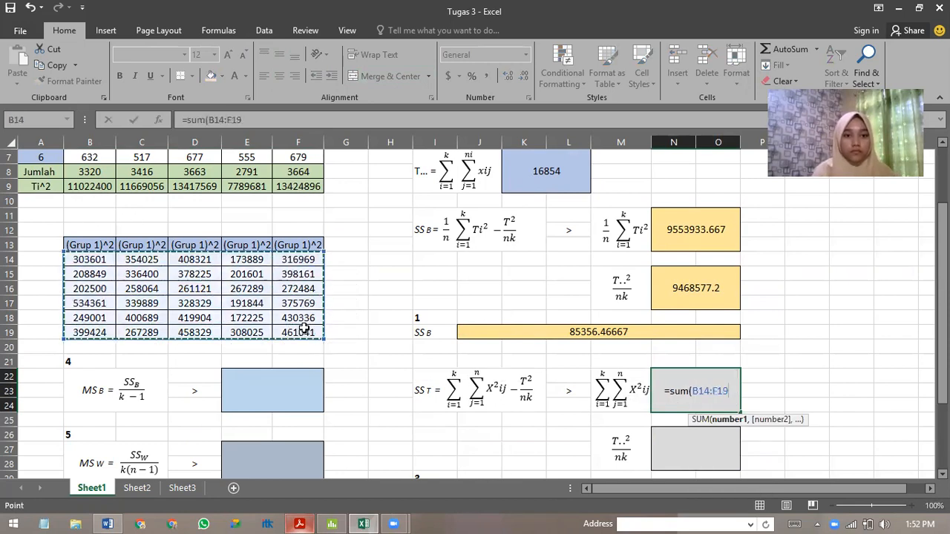
pyautogui.press('Return')
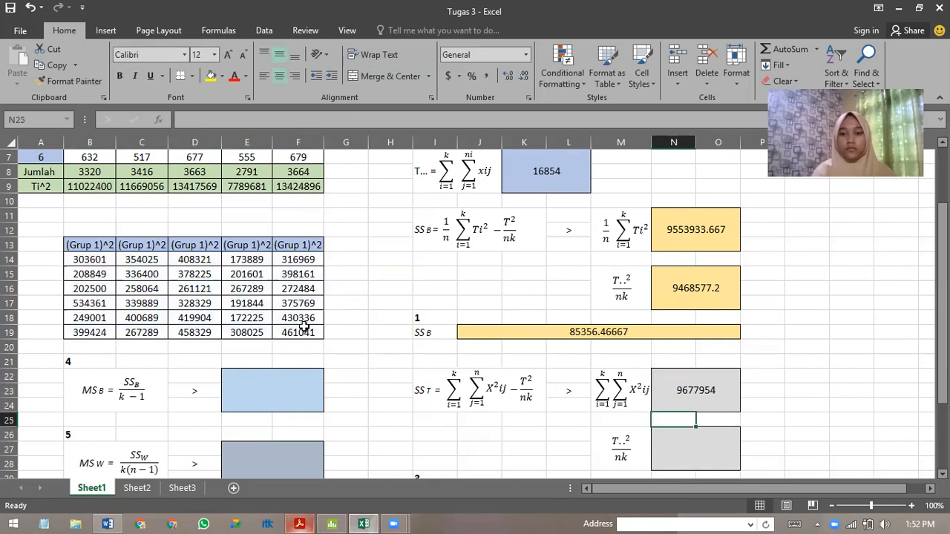
pyautogui.scroll(-1, 690, 417)
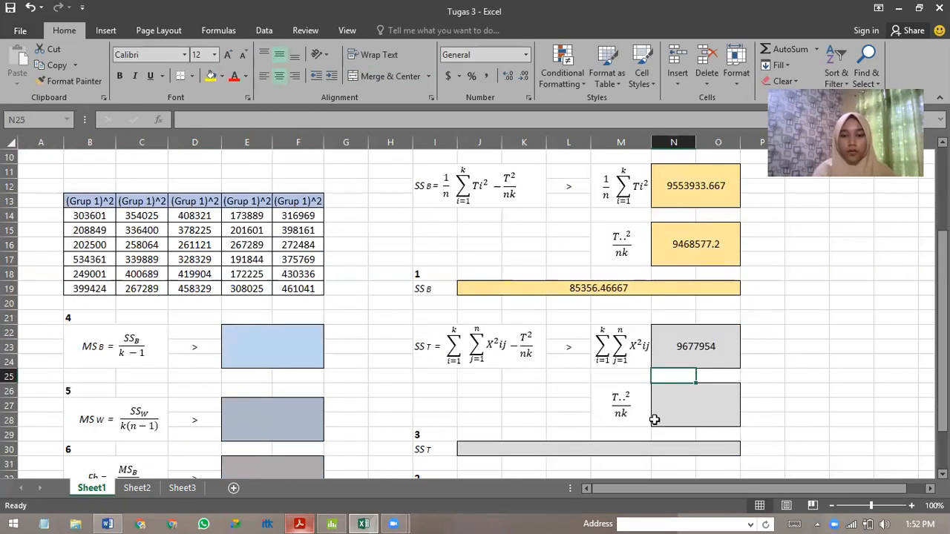
# Calculate the T..²/nk term of SST in the merged grey cell N26 with =K7^2/30.
pyautogui.click(694, 417)
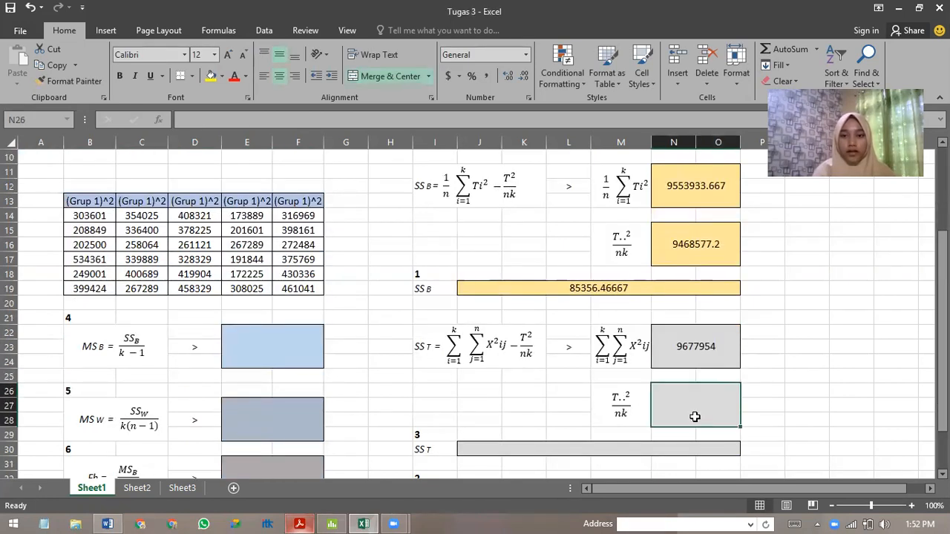
pyautogui.scroll(1, 668, 418)
pyautogui.scroll(1, 564, 379)
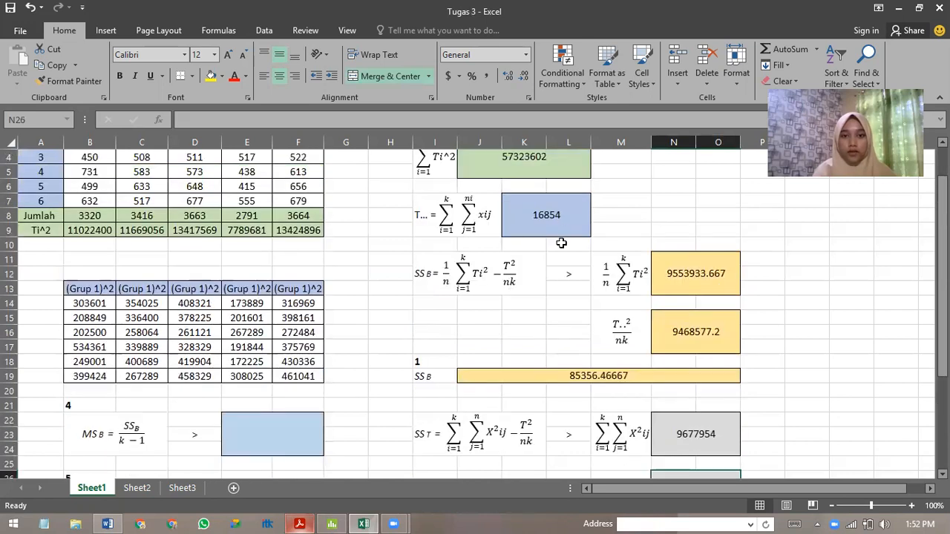
pyautogui.scroll(-1, 646, 423)
pyautogui.scroll(1, 593, 312)
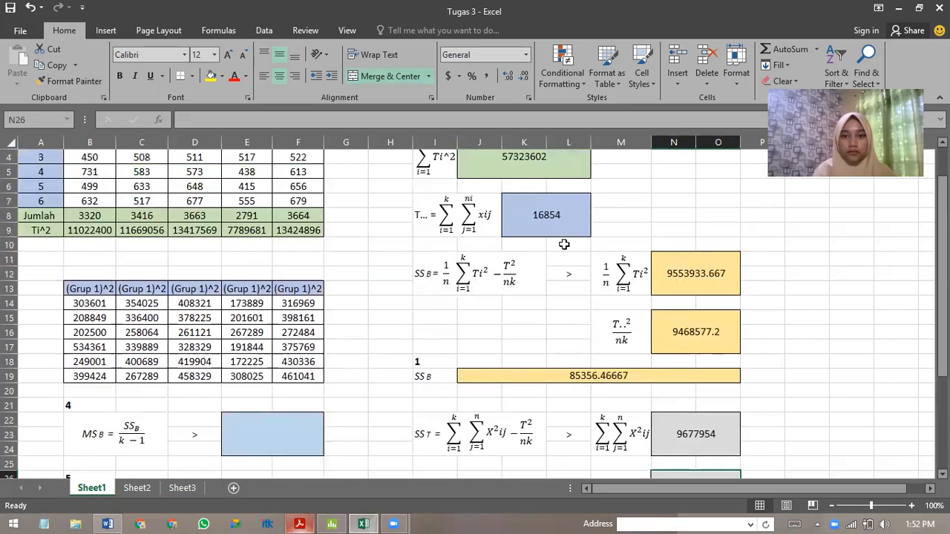
pyautogui.scroll(-1, 670, 407)
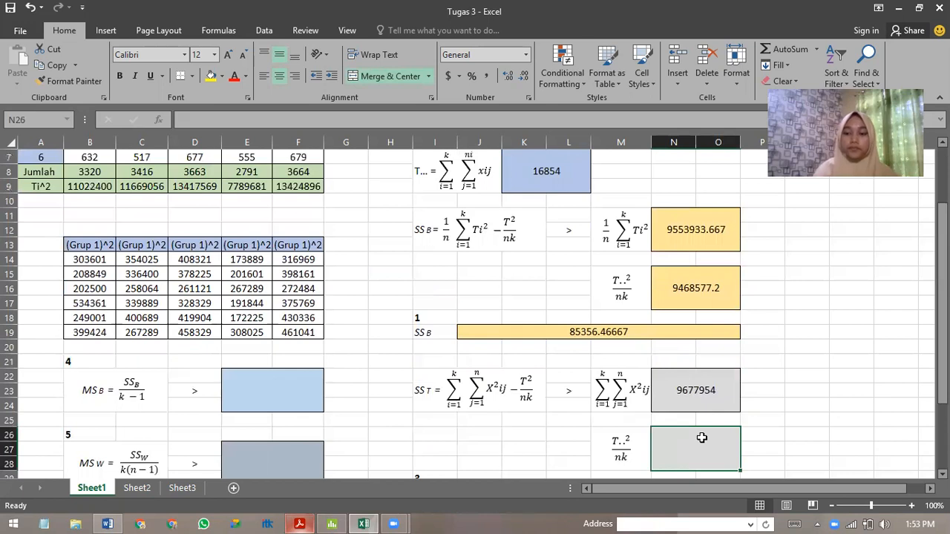
pyautogui.write('=')
pyautogui.click(568, 181)
pyautogui.write('^')
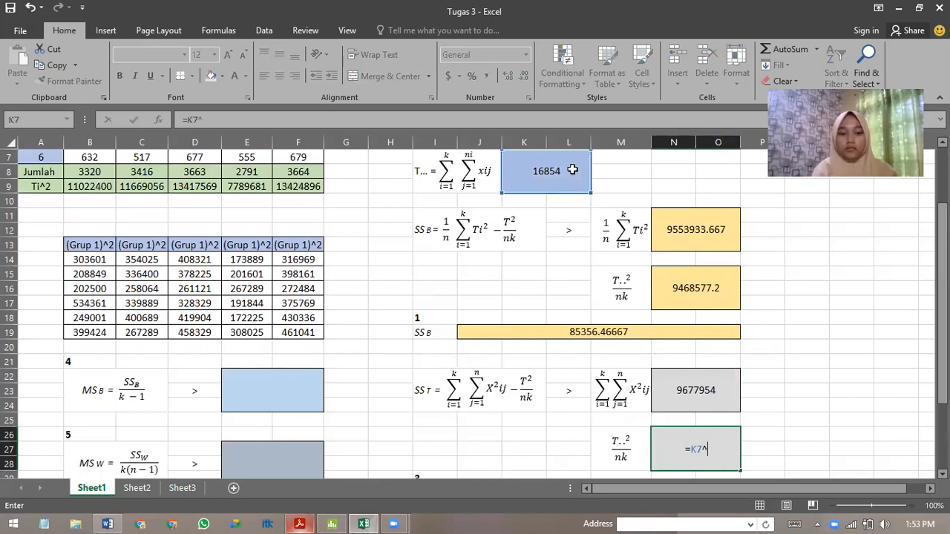
pyautogui.write('2/')
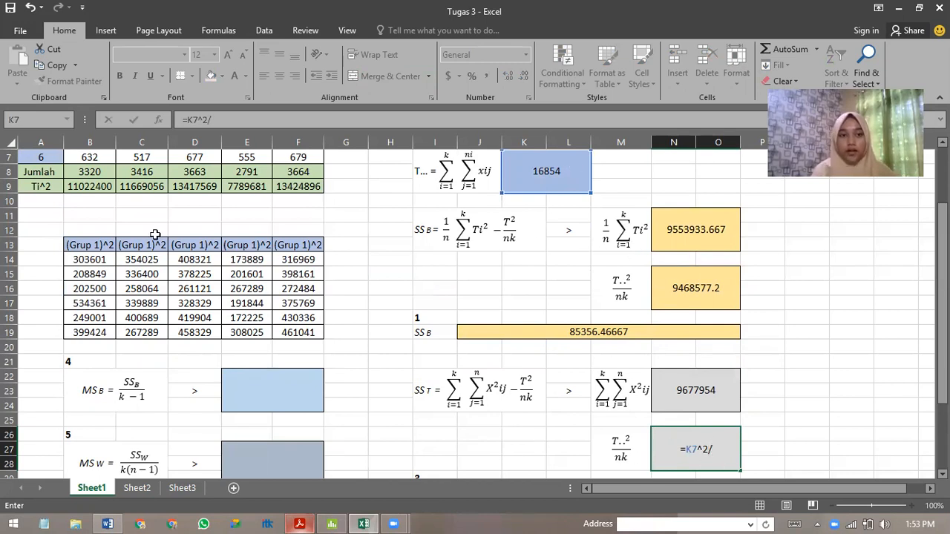
pyautogui.scroll(2, 156, 235)
pyautogui.scroll(-4, 517, 309)
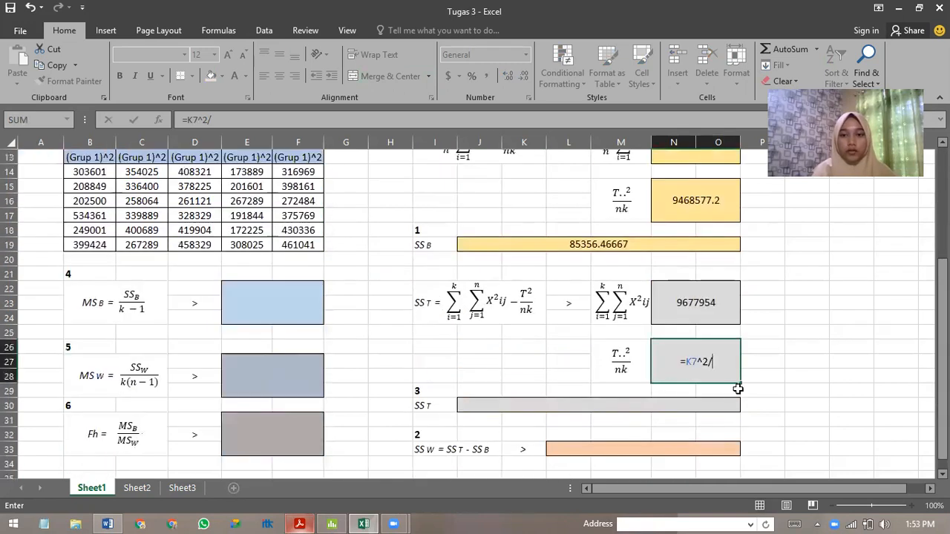
pyautogui.write('30')
pyautogui.press('Return')
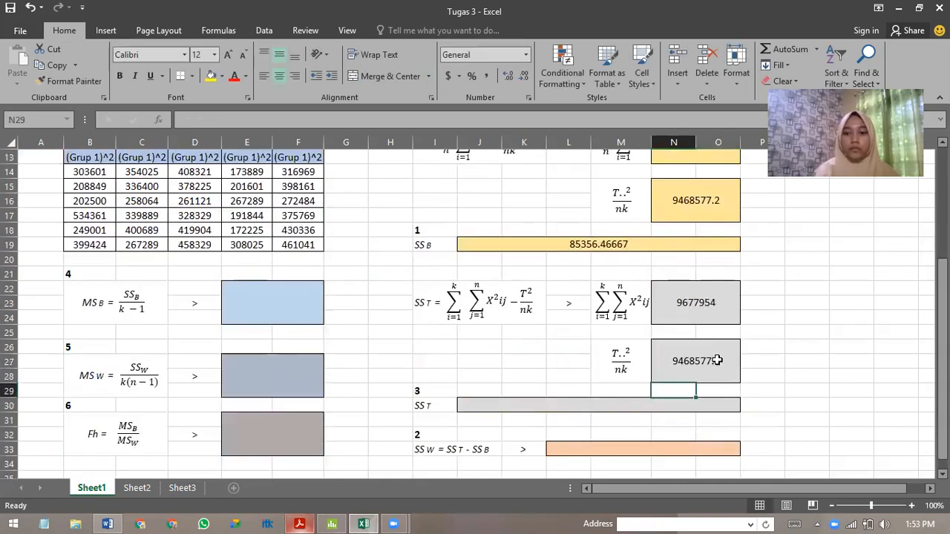
# Calculate SST in the merged cell J30 with =N22-N26.
pyautogui.scroll(1, 719, 365)
pyautogui.scroll(-1, 719, 365)
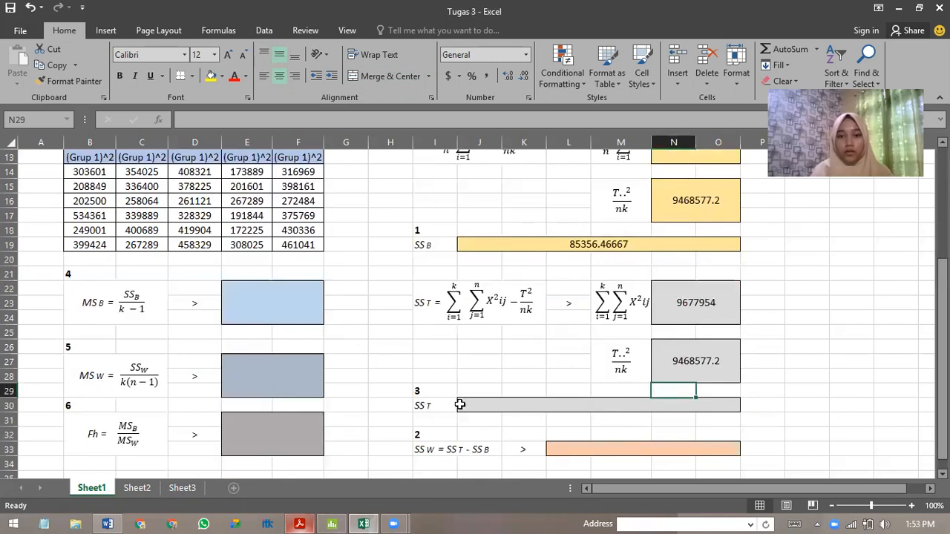
pyautogui.click(521, 407)
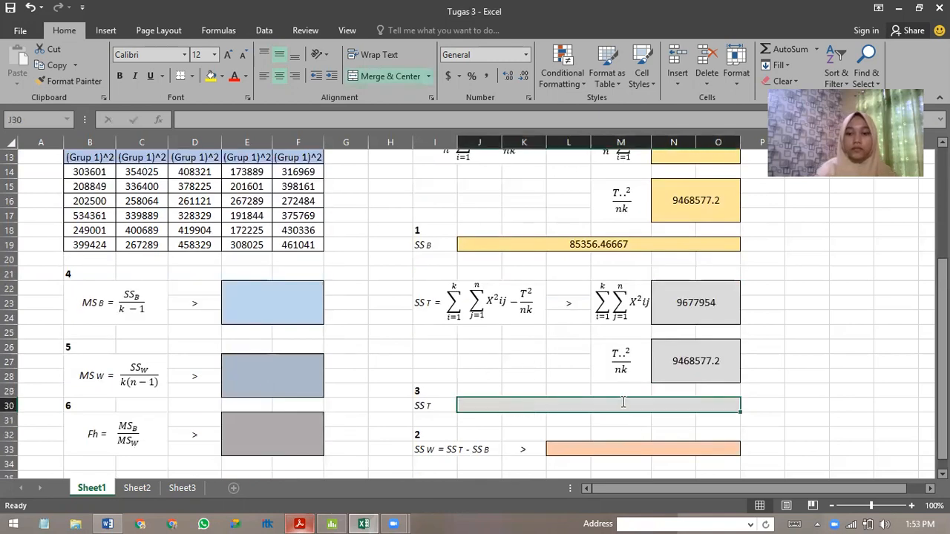
pyautogui.write('=')
pyautogui.click(703, 298)
pyautogui.write('-')
pyautogui.click(675, 354)
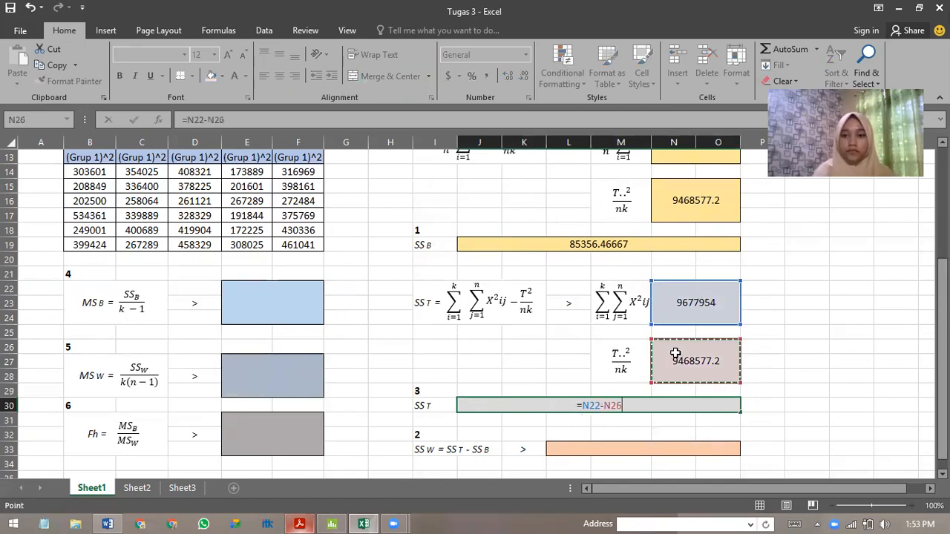
pyautogui.press('Return')
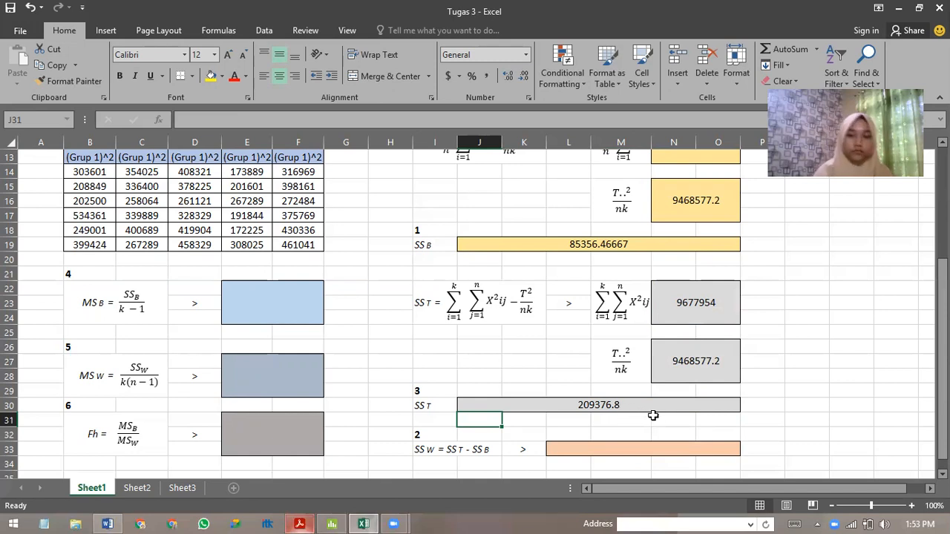
# Calculate SSW in the merged orange cell L33 as SST minus SSB with =J30-J19.
pyautogui.scroll(-1, 653, 417)
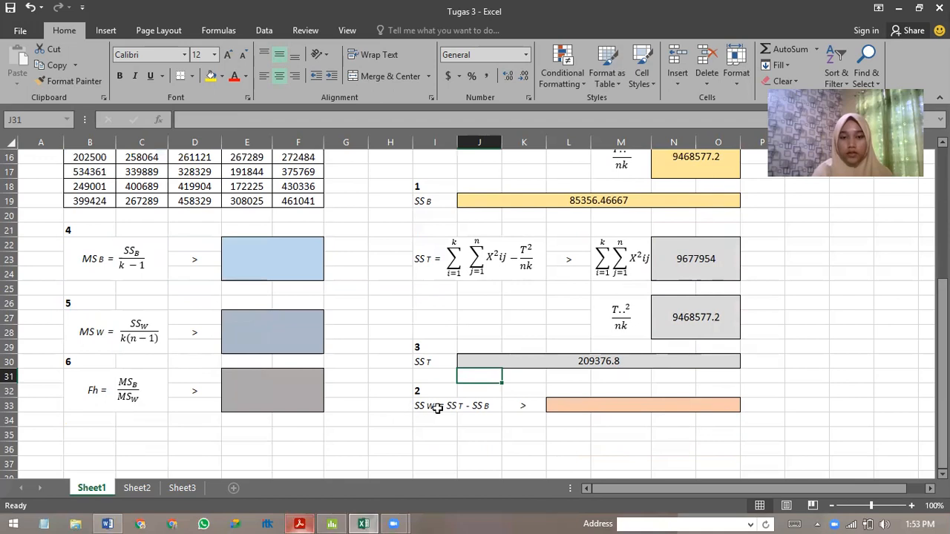
pyautogui.click(575, 408)
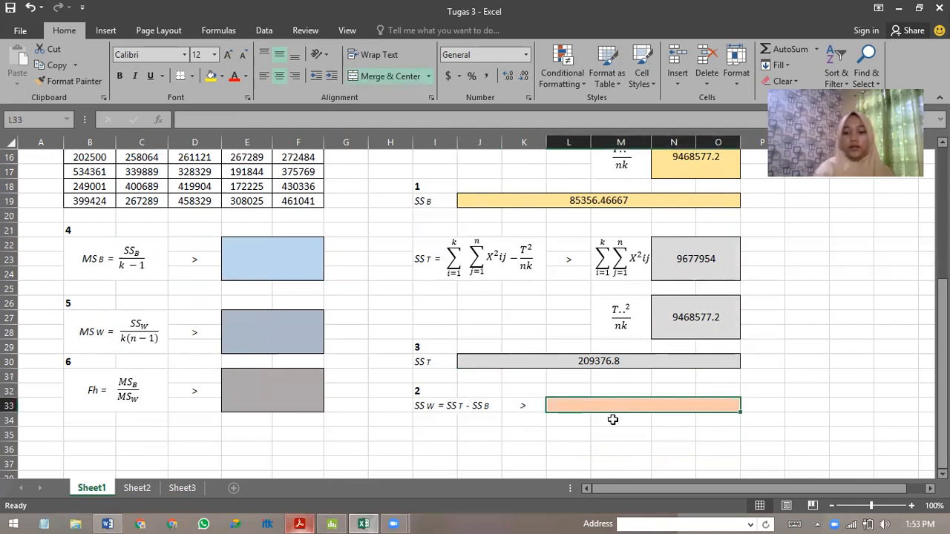
pyautogui.write('=')
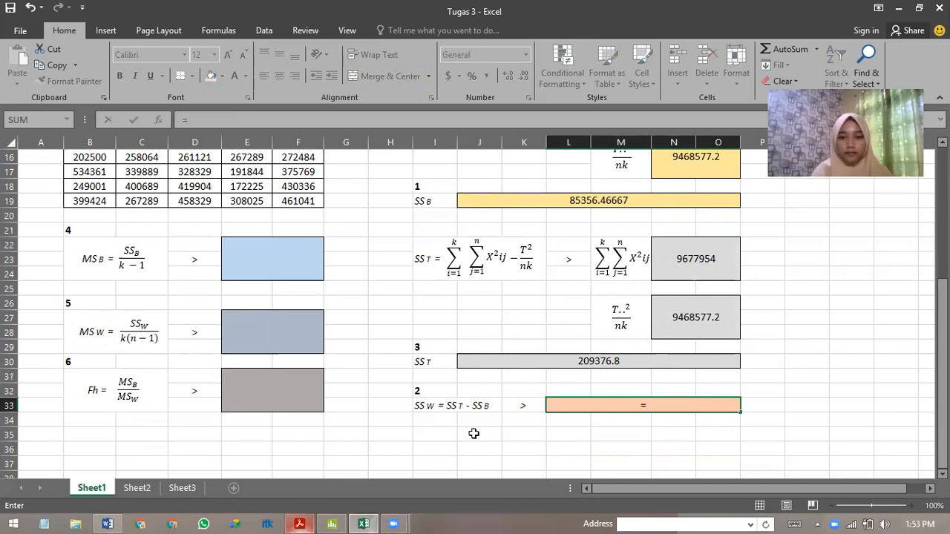
pyautogui.click(617, 361)
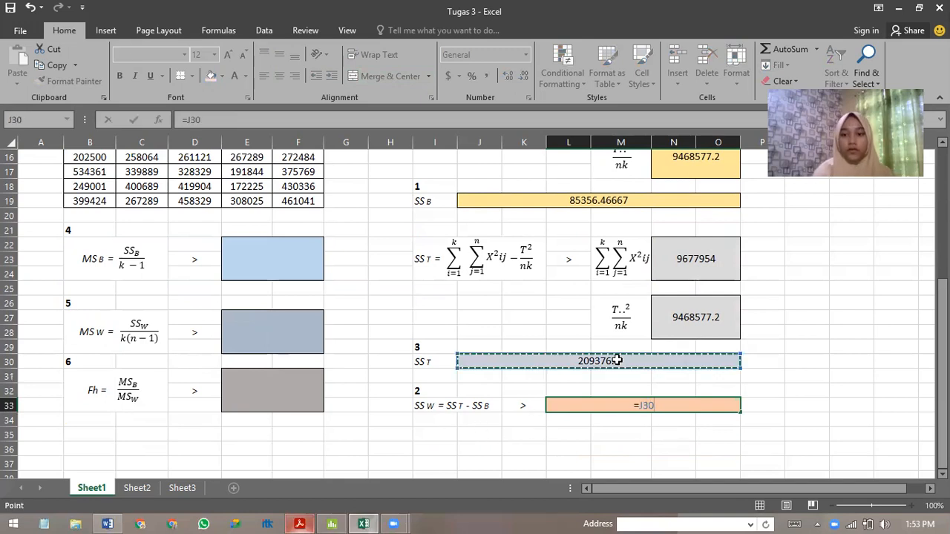
pyautogui.write('-')
pyautogui.scroll(1, 591, 278)
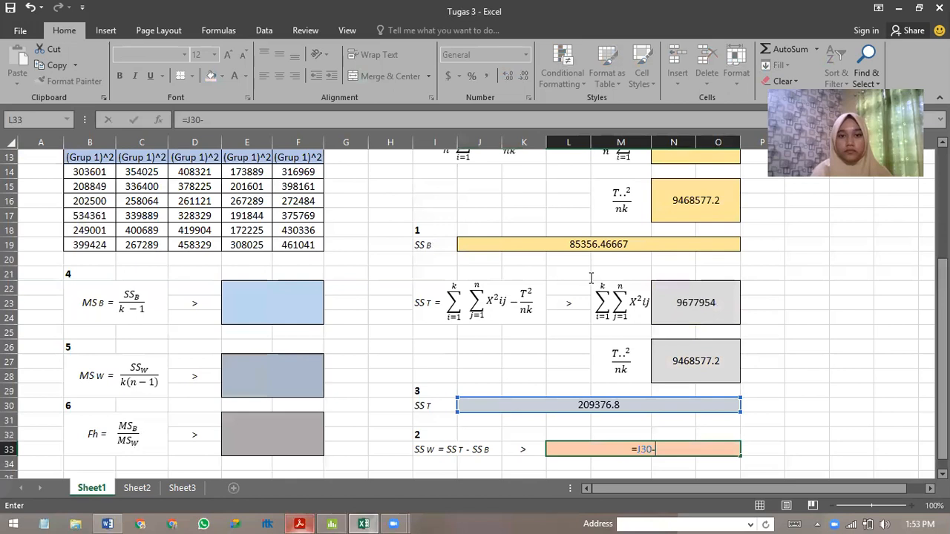
pyautogui.click(656, 244)
pyautogui.press('Return')
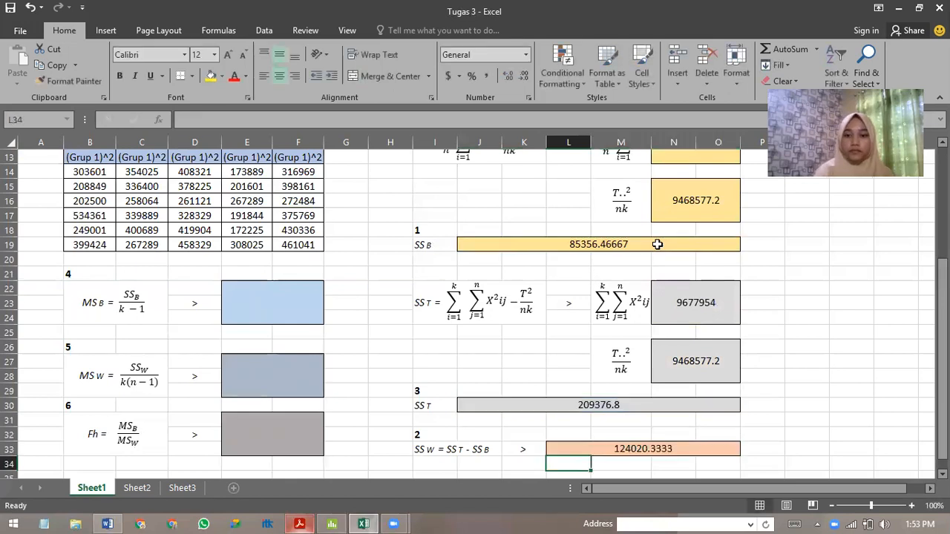
# Calculate MSB in the merged light-blue cell E22 by dividing SSB by k−1 with =J19/4.
pyautogui.scroll(-1, 708, 405)
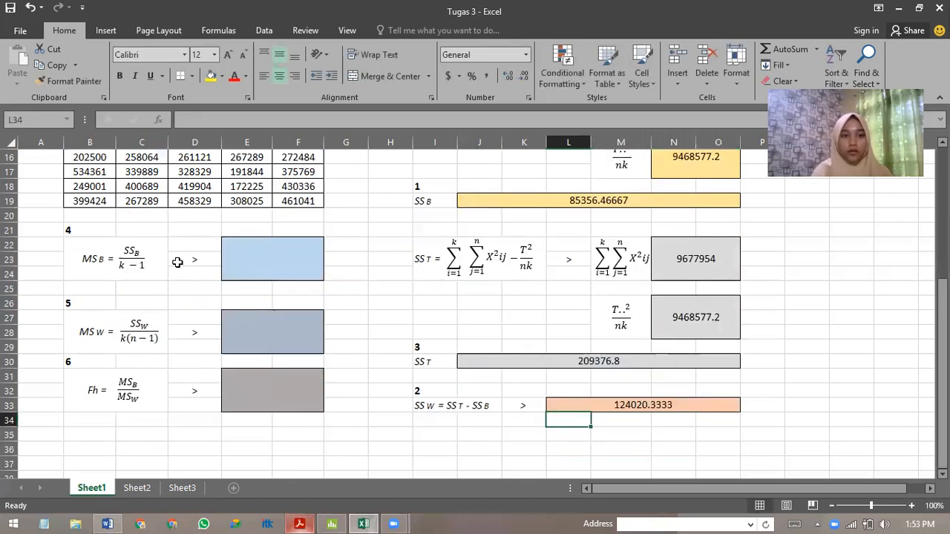
pyautogui.scroll(2, 185, 272)
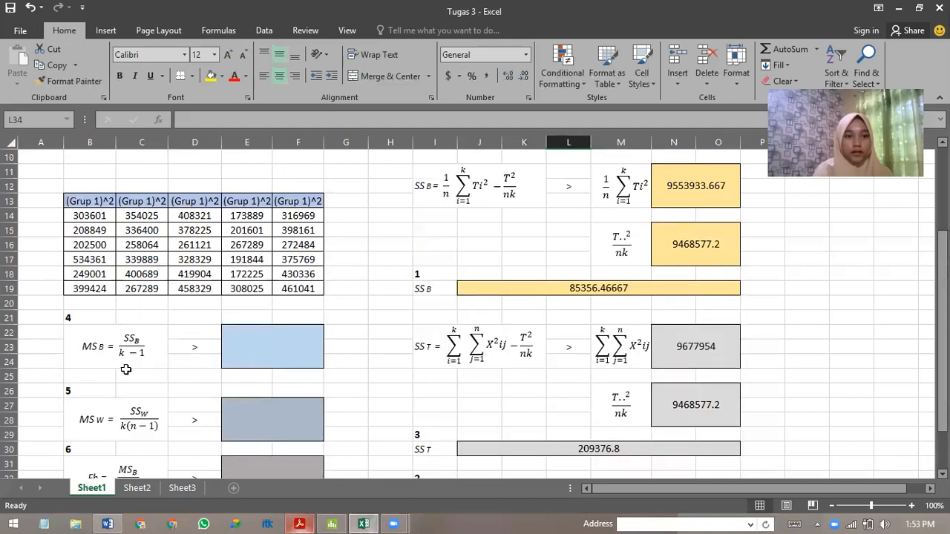
pyautogui.click(279, 350)
pyautogui.scroll(-1, 256, 403)
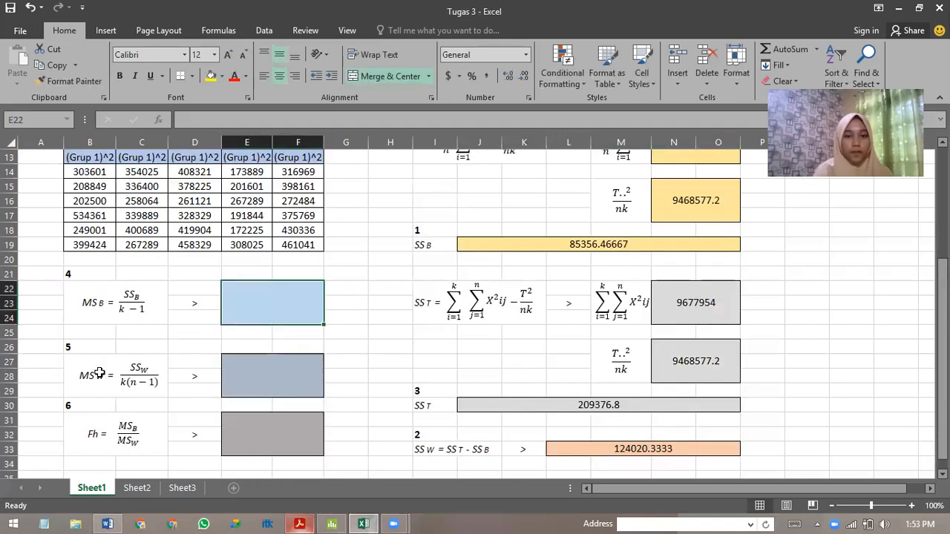
pyautogui.write('=')
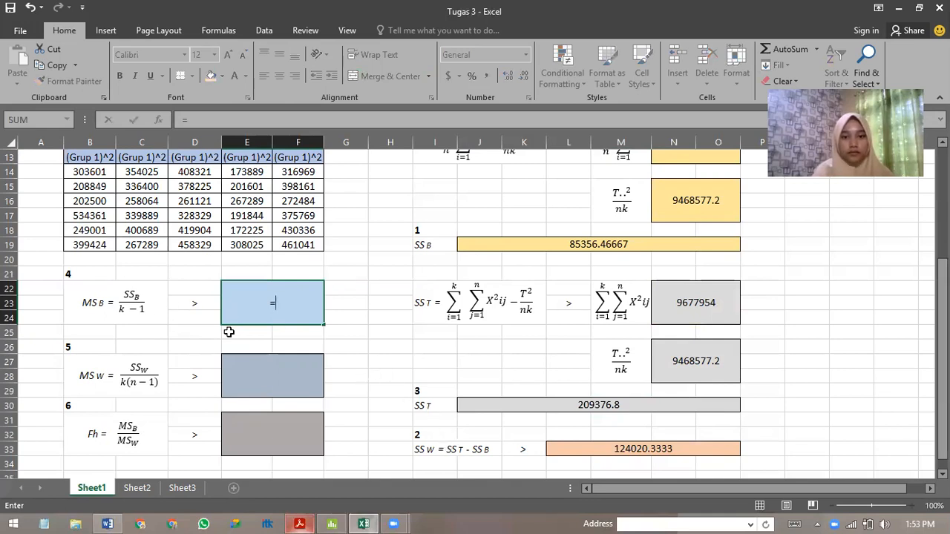
pyautogui.click(544, 245)
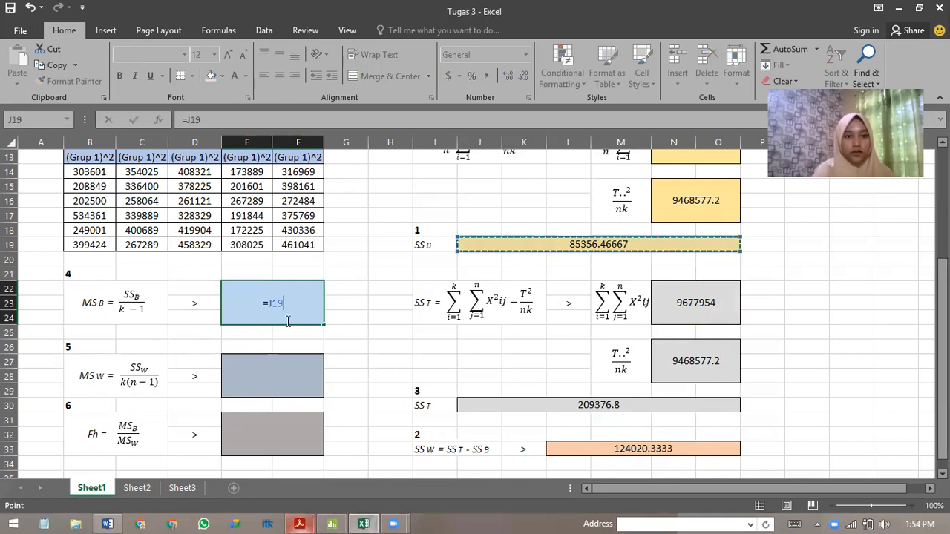
pyautogui.write('/')
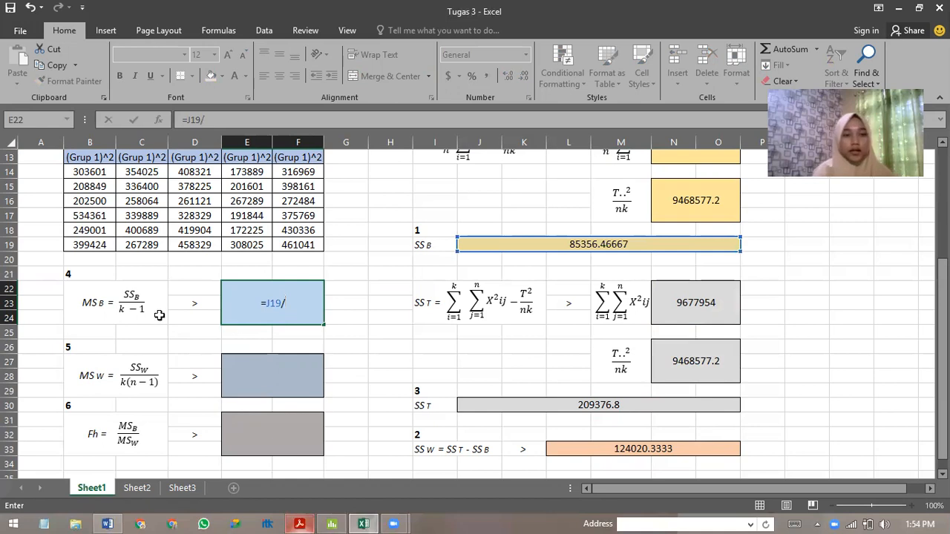
pyautogui.scroll(4, 159, 297)
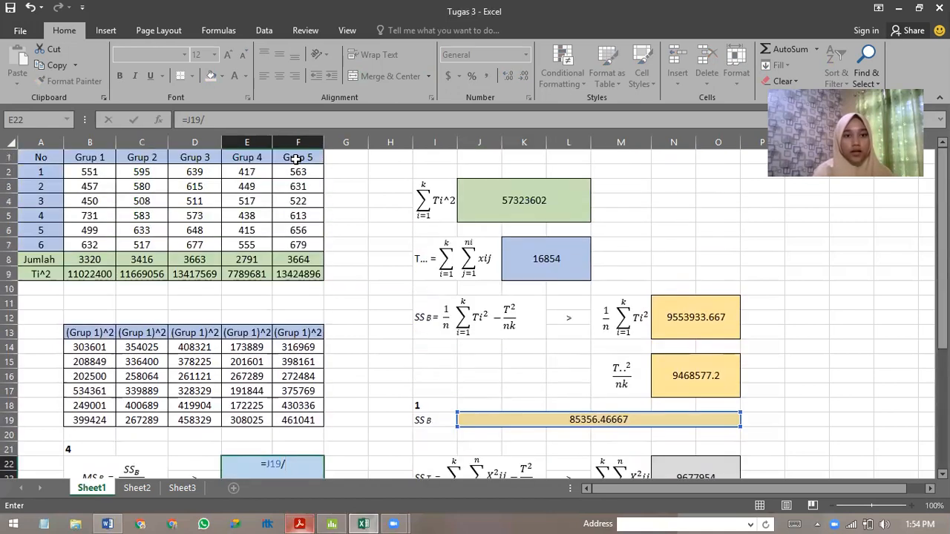
pyautogui.scroll(-2, 310, 409)
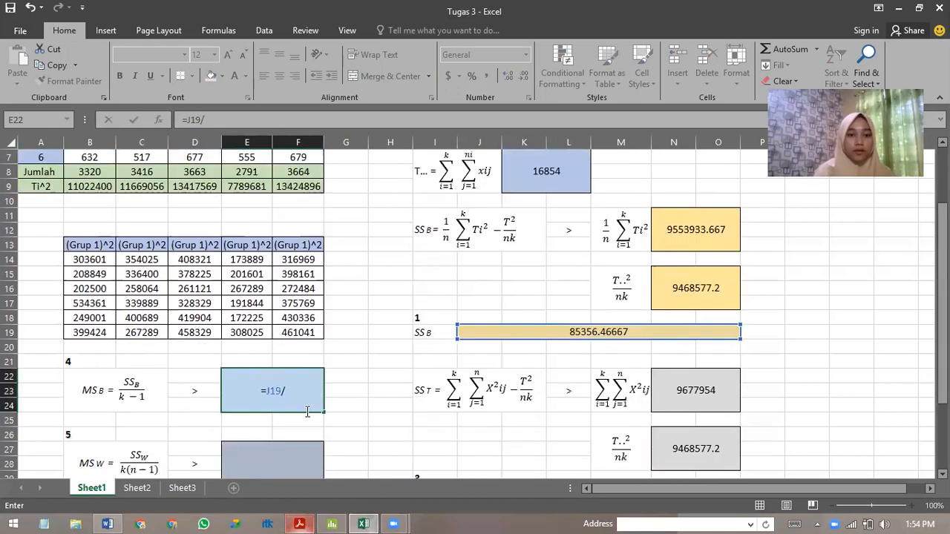
pyautogui.write('4')
pyautogui.press('Return')
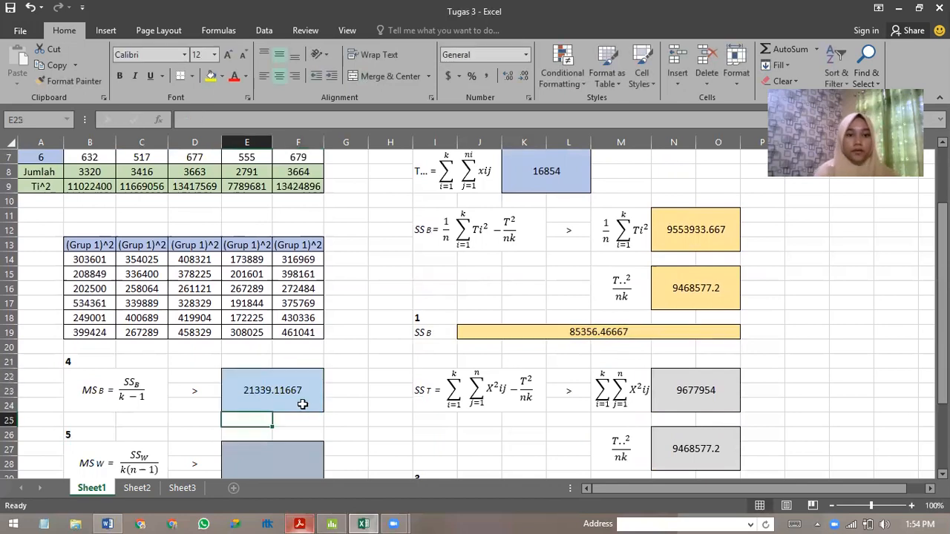
# Calculate MSW in the merged blue-grey cell E27 by dividing SSW by k(n−1) with =L33/25.
pyautogui.scroll(-2, 305, 400)
pyautogui.click(289, 372)
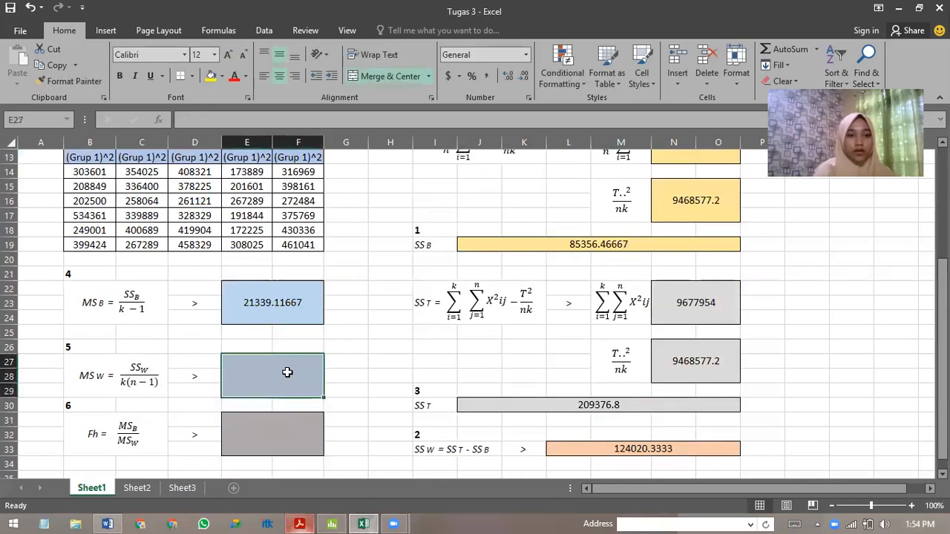
pyautogui.write('=')
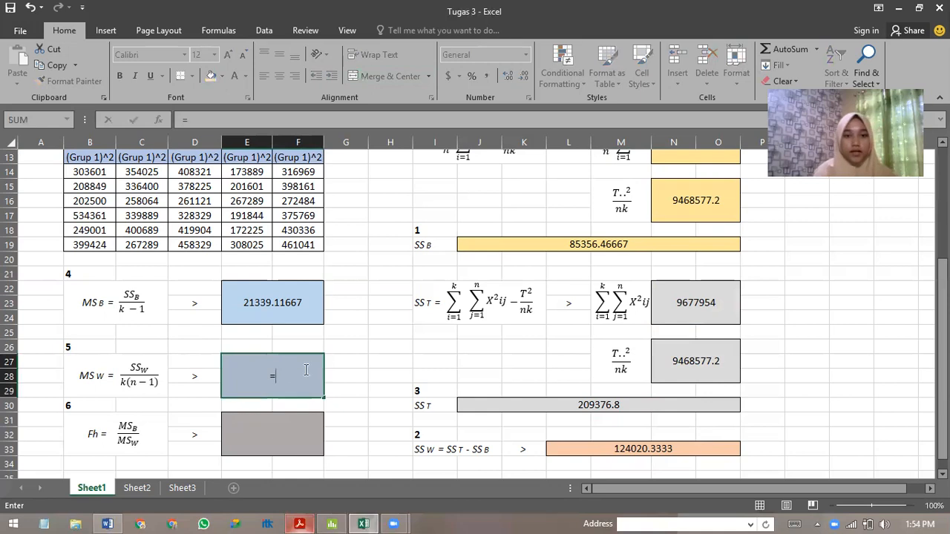
pyautogui.click(621, 449)
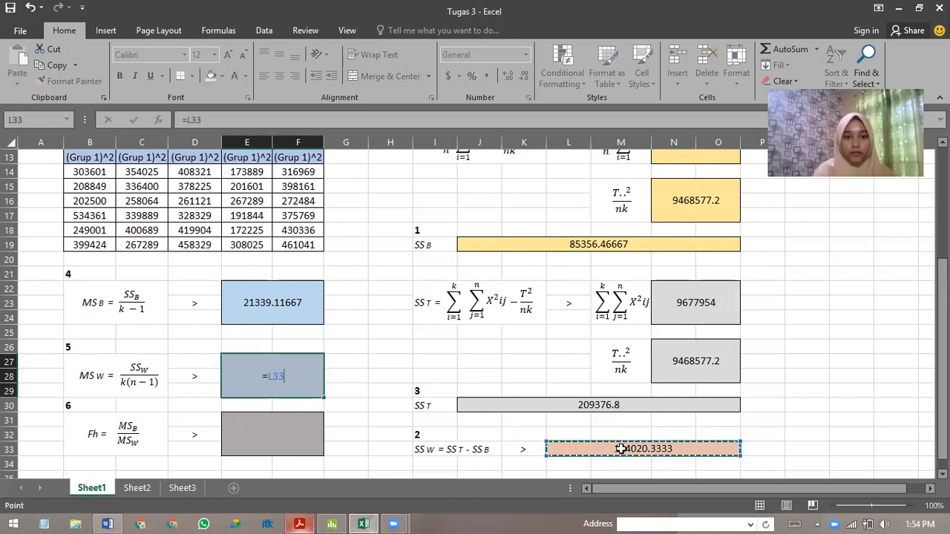
pyautogui.write('/')
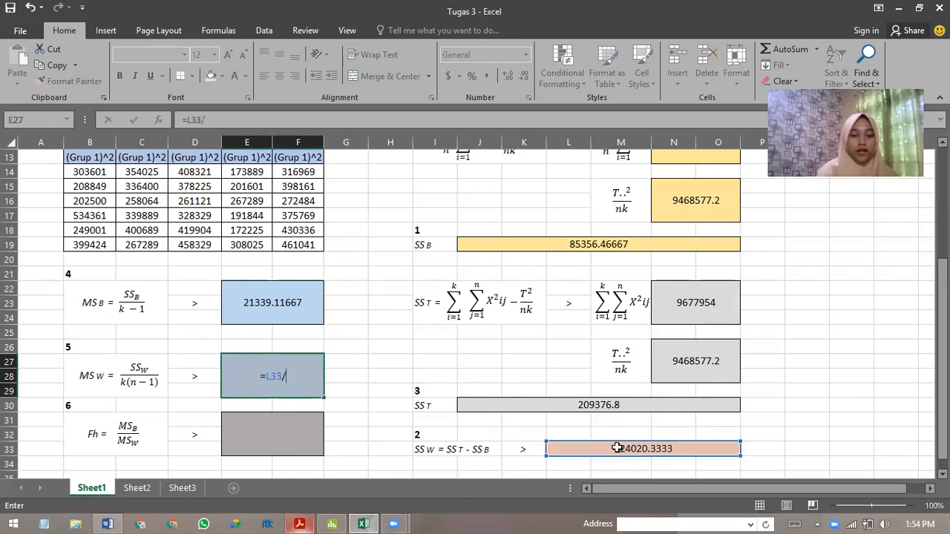
pyautogui.scroll(1, 169, 379)
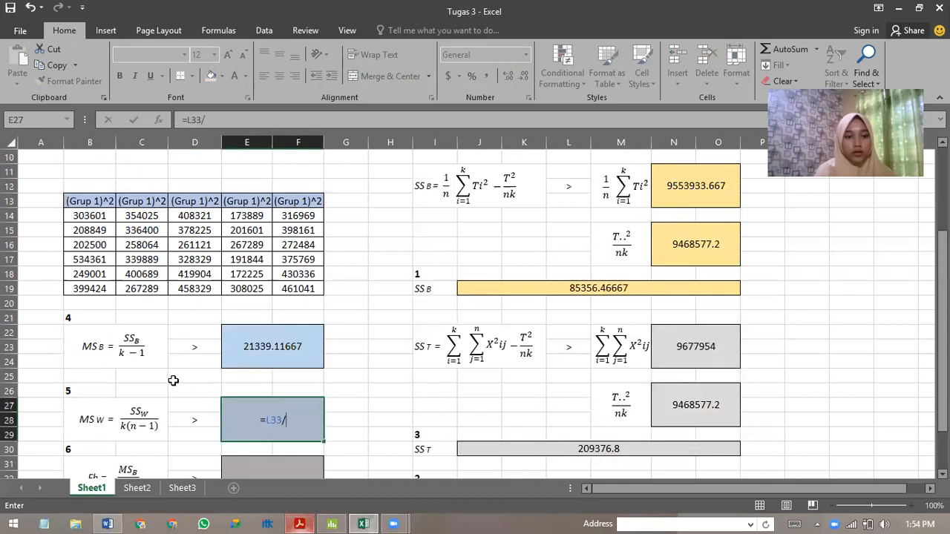
pyautogui.scroll(3, 77, 241)
pyautogui.scroll(-2, 141, 331)
pyautogui.scroll(2, 110, 303)
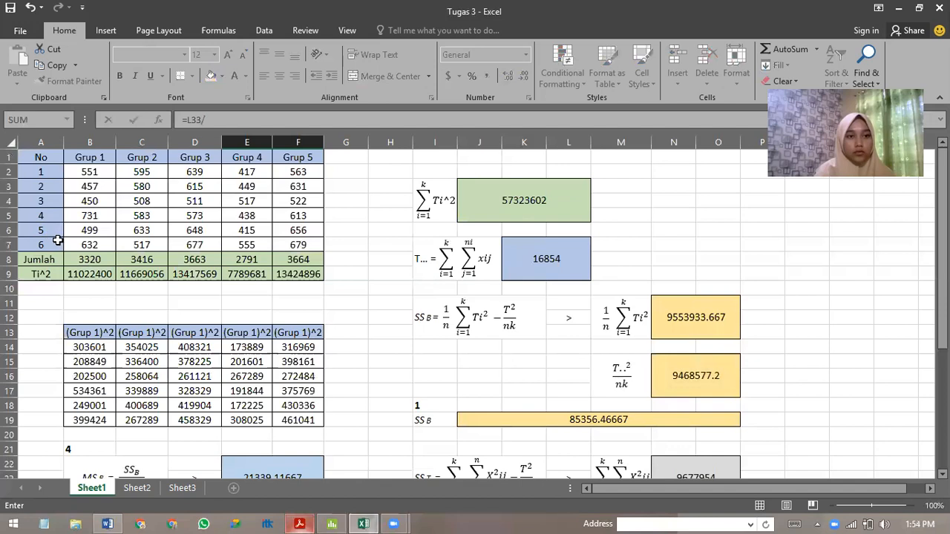
pyautogui.scroll(-1, 171, 312)
pyautogui.scroll(1, 198, 290)
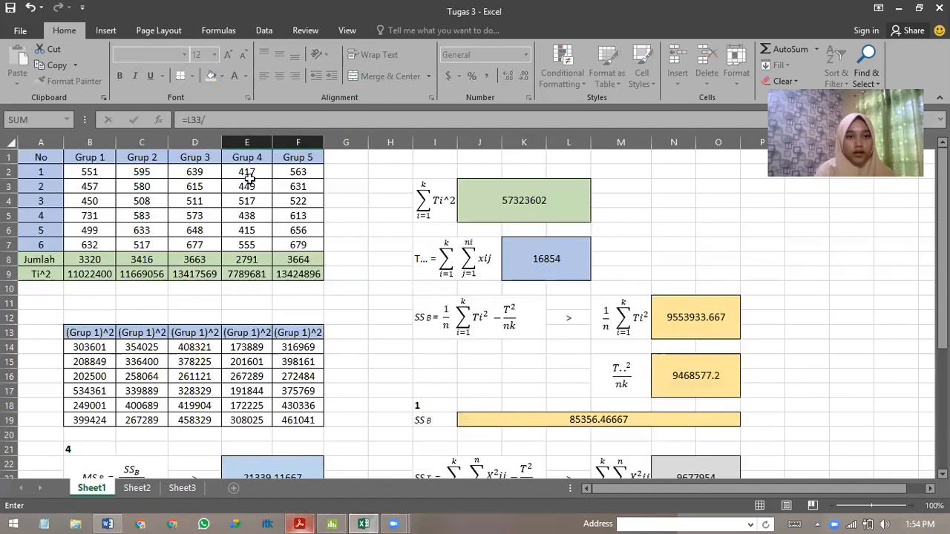
pyautogui.scroll(-1, 81, 245)
pyautogui.scroll(-1, 124, 259)
pyautogui.write('25')
pyautogui.press('Return')
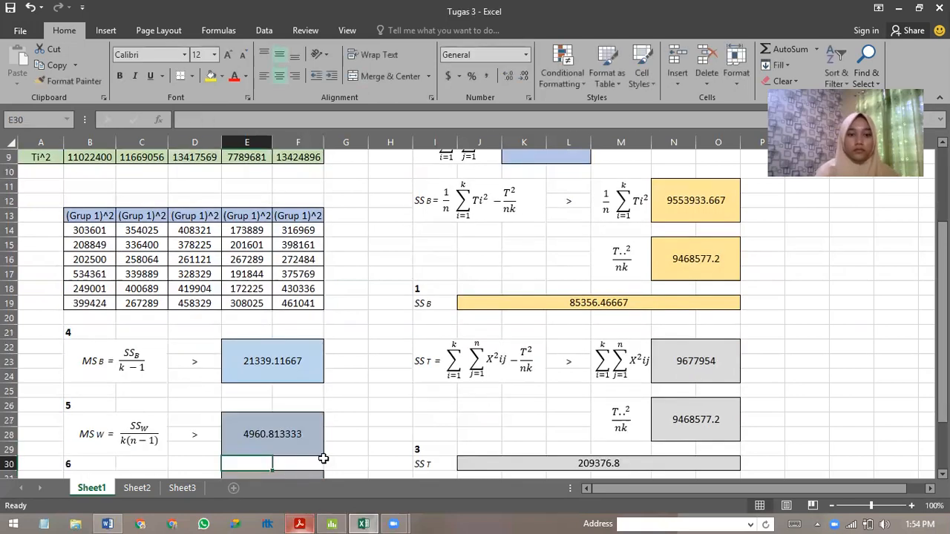
# Calculate Fh in the merged grey cell E31 by dividing MSB by MSW with =E22/E27.
pyautogui.scroll(-1, 372, 407)
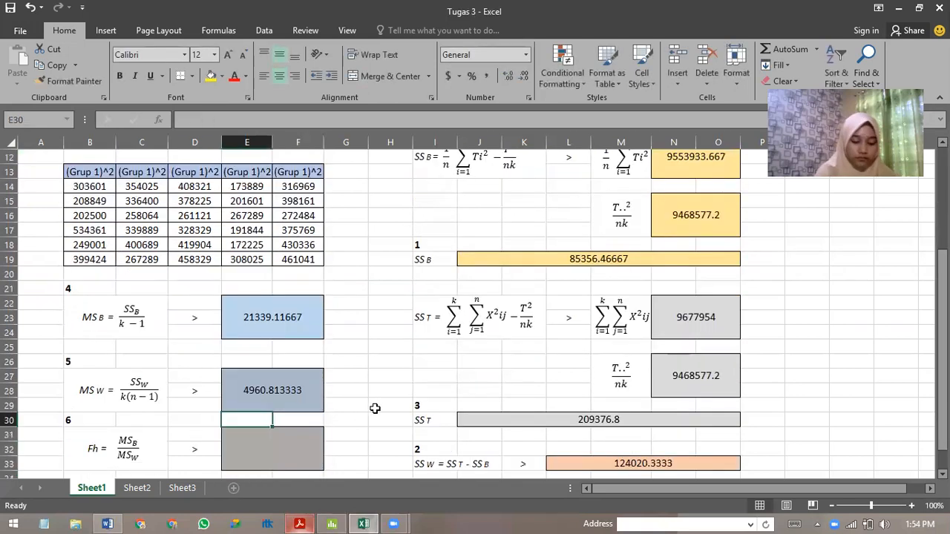
pyautogui.scroll(-1, 319, 423)
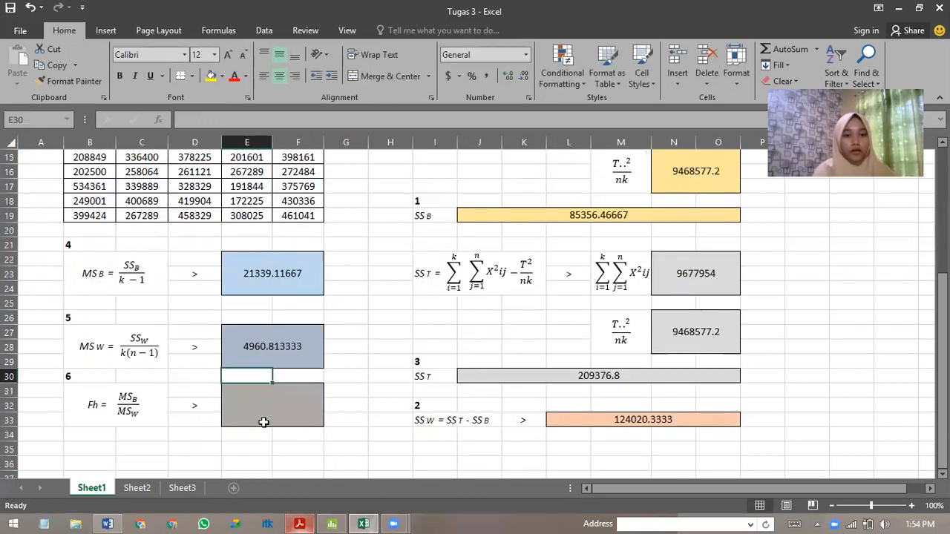
pyautogui.click(267, 403)
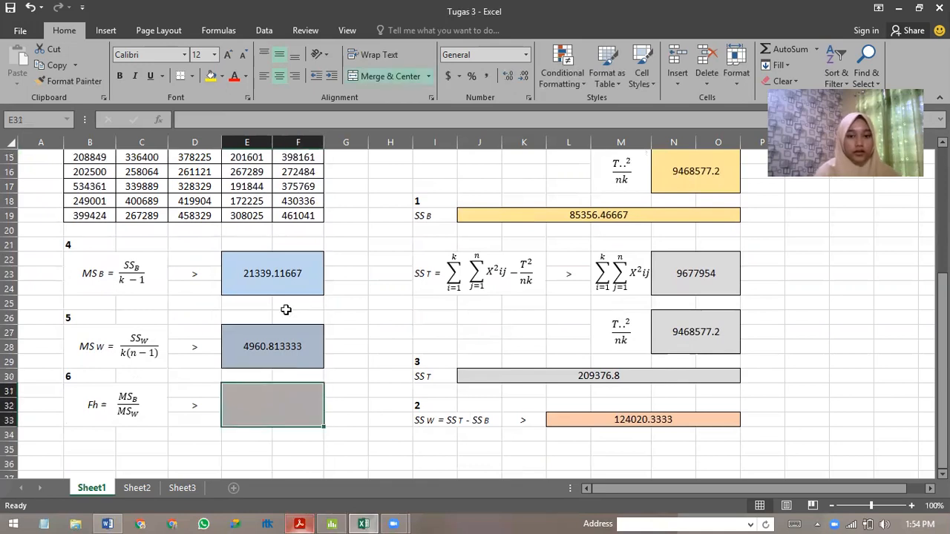
pyautogui.write('=')
pyautogui.click(277, 273)
pyautogui.write('/')
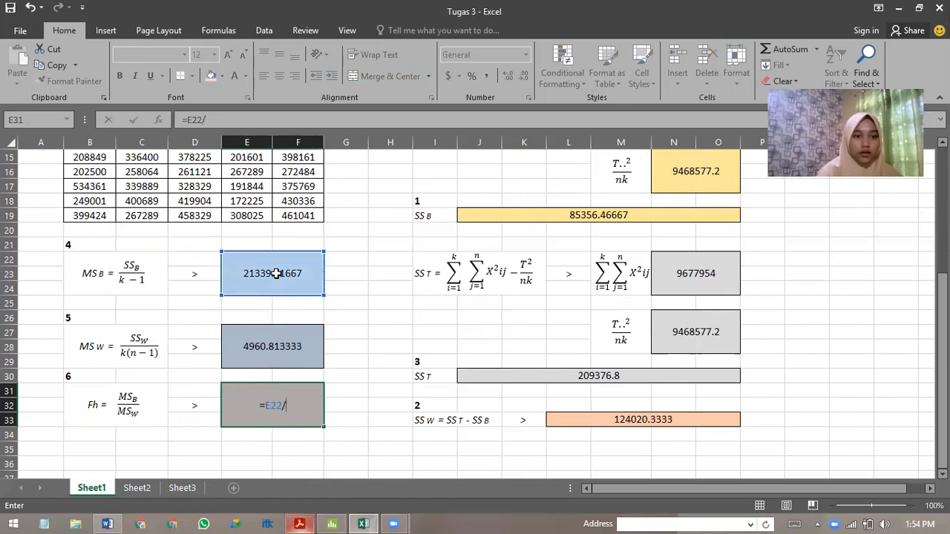
pyautogui.click(263, 347)
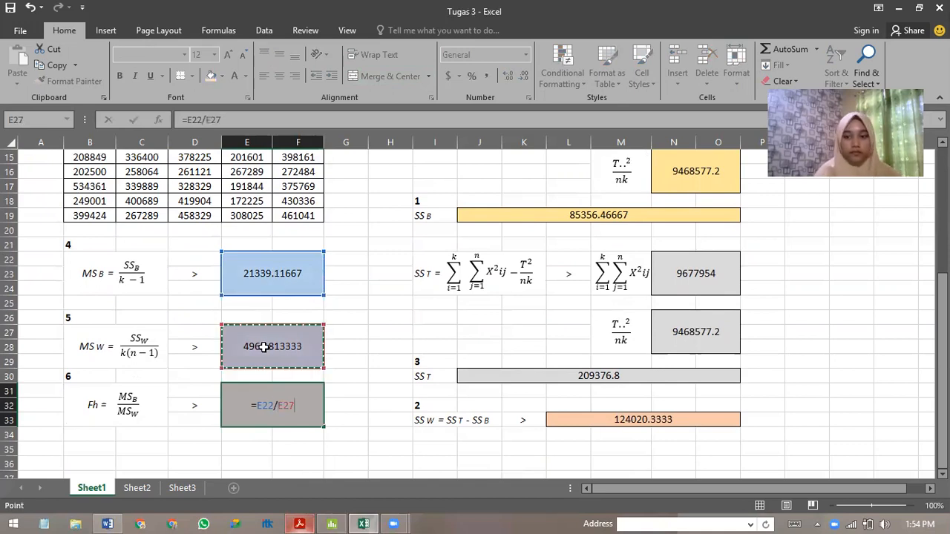
pyautogui.press('Return')
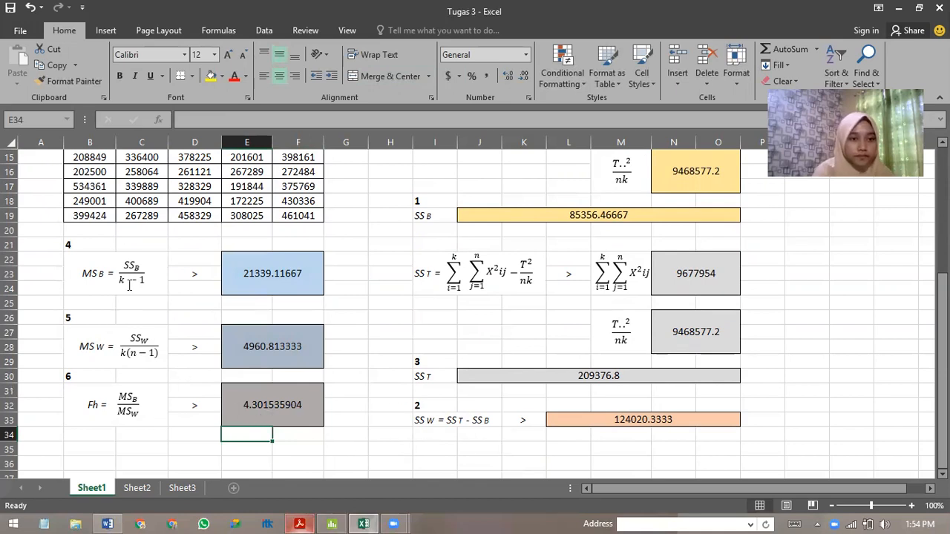
pyautogui.scroll(1, 405, 331)
pyautogui.scroll(-1, 486, 358)
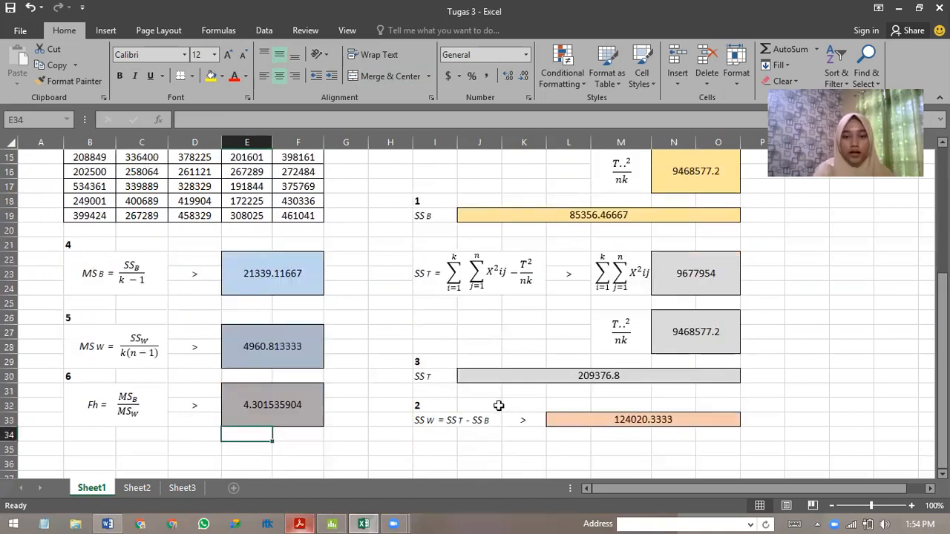
pyautogui.scroll(4, 496, 404)
pyautogui.scroll(1, 496, 403)
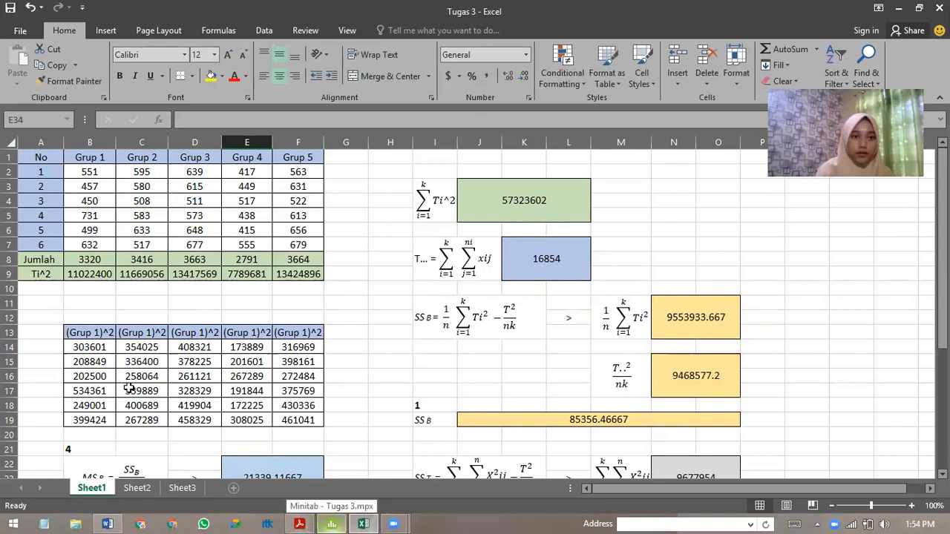
pyautogui.scroll(-4, 130, 388)
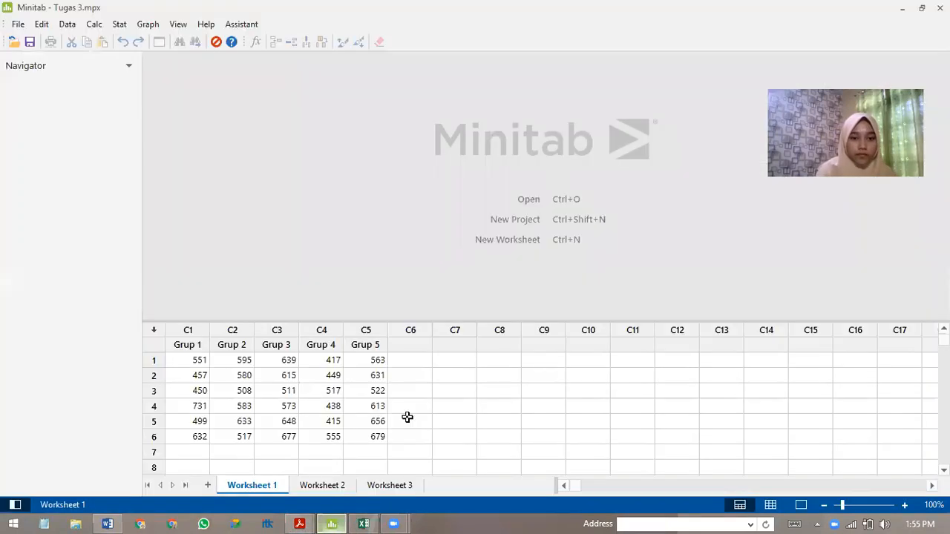
# Switch to the Tugas 3.mpx project in Minitab and enlarge the data area of Worksheet 1.
pyautogui.click(333, 523)
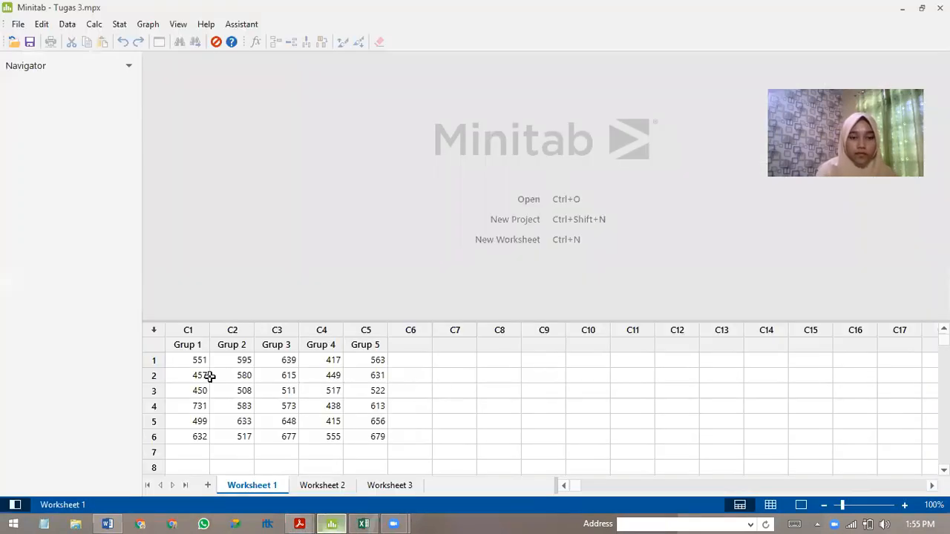
pyautogui.moveTo(295, 321); pyautogui.dragTo(297, 277)
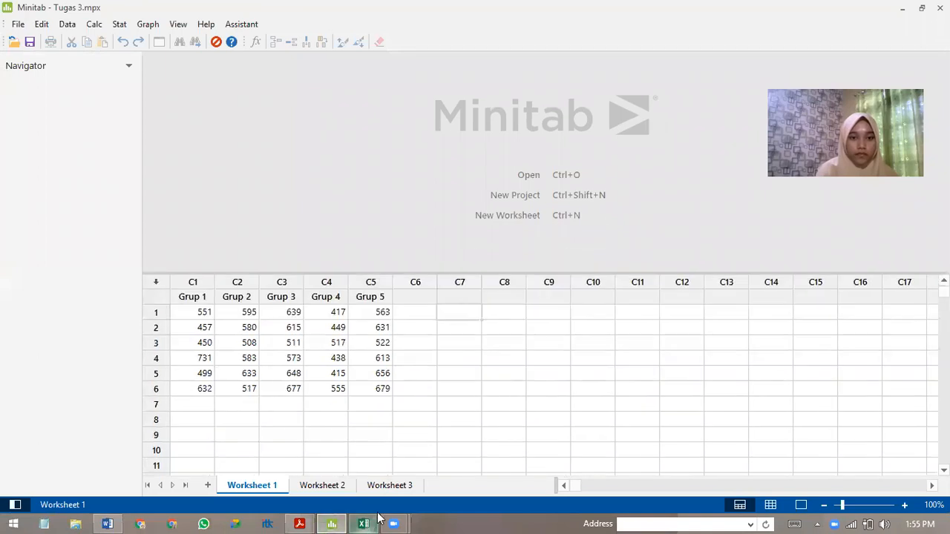
pyautogui.click(363, 524)
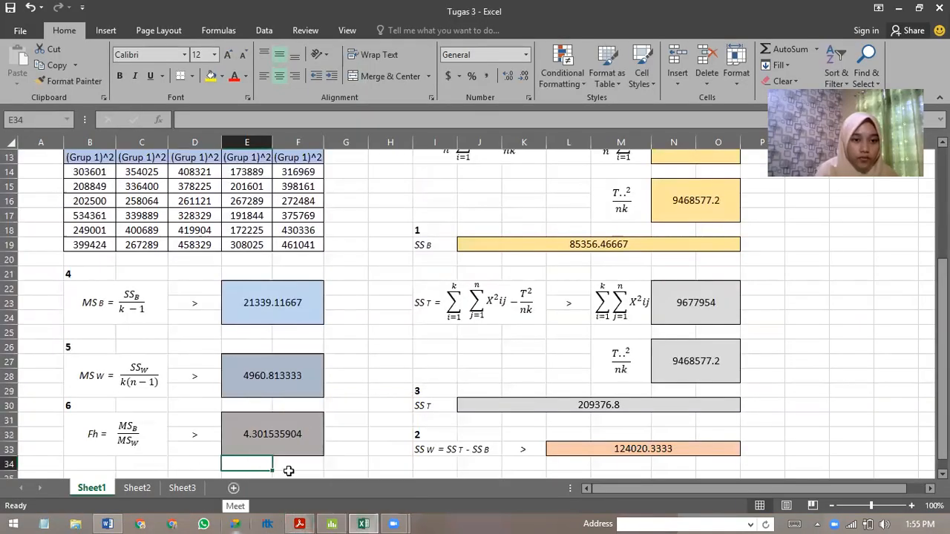
pyautogui.click(331, 523)
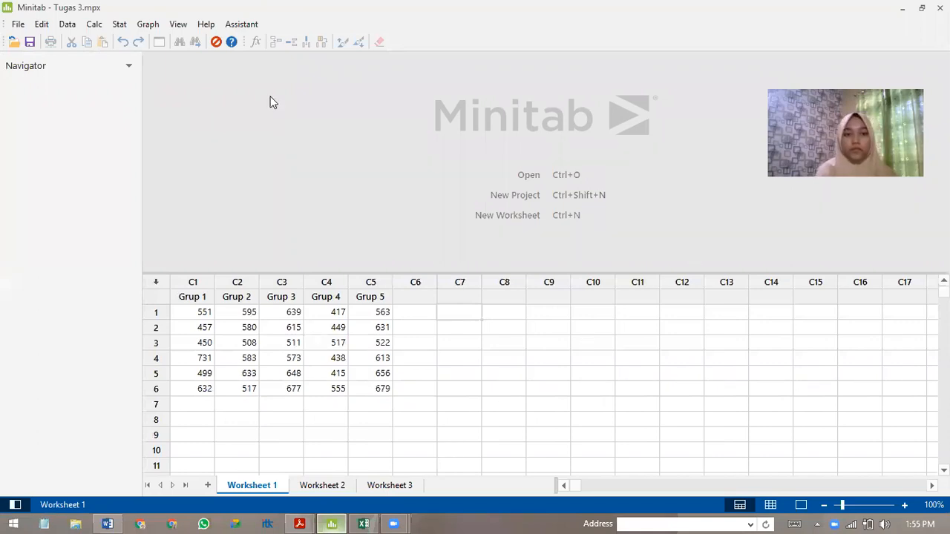
pyautogui.click(254, 488)
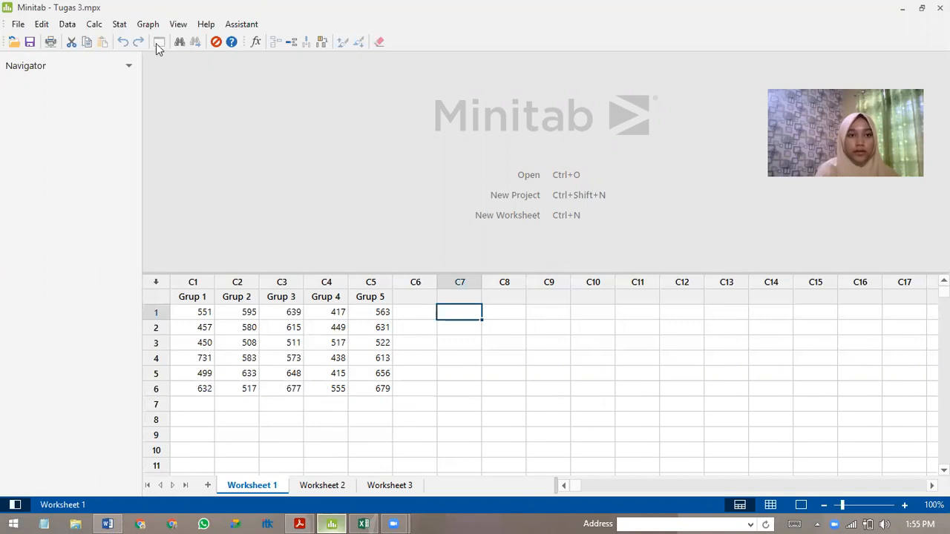
# Open the One-Way ANOVA setup with response data in a separate column for each factor level.
pyautogui.click(119, 24)
pyautogui.moveTo(140, 71)
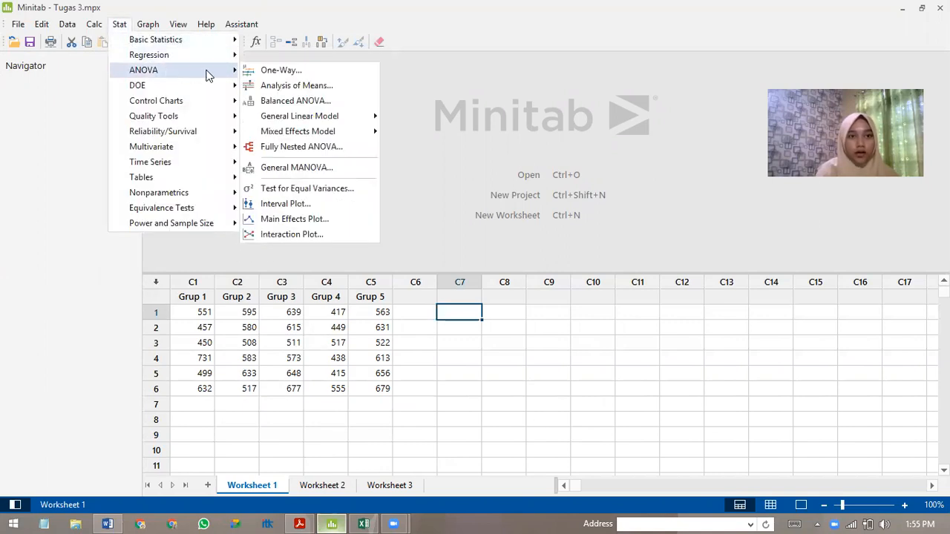
pyautogui.click(274, 74)
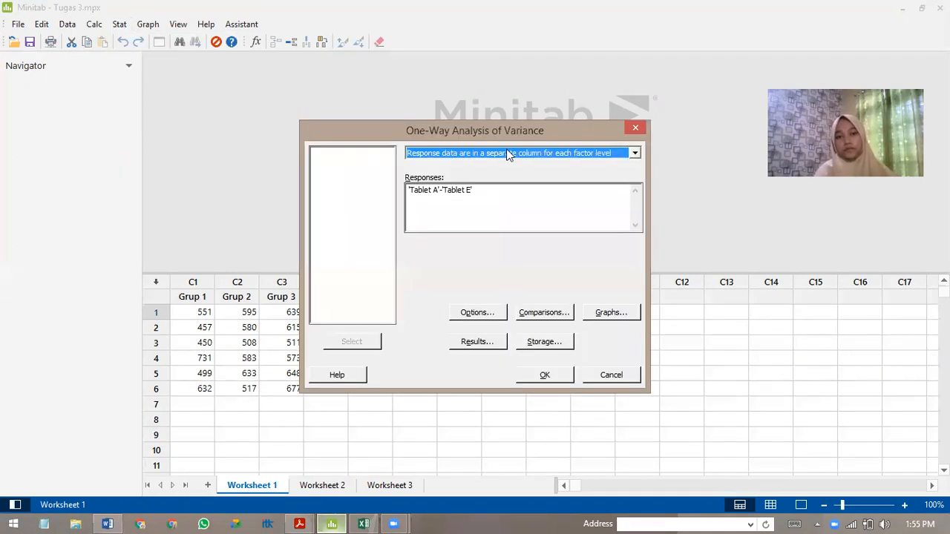
pyautogui.click(636, 154)
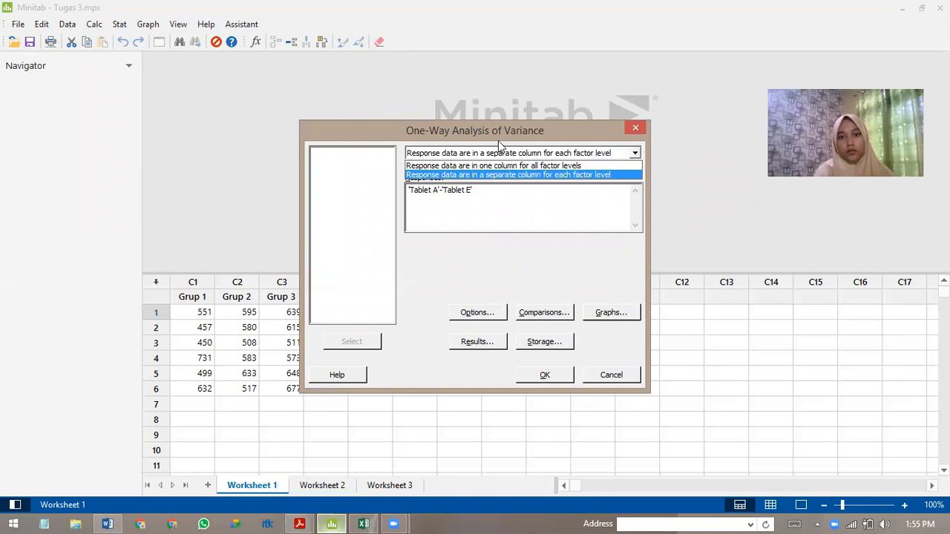
pyautogui.click(475, 174)
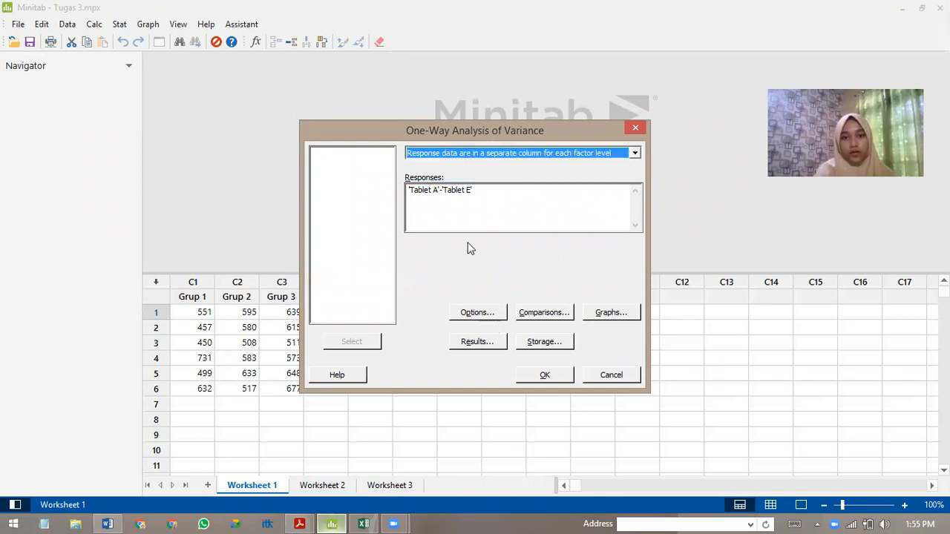
# Try to run the one-way ANOVA with Grup 1 to Grup 5 inserted into the existing Tablet A–Tablet E responses.
pyautogui.click(434, 191)
pyautogui.moveTo(341, 152); pyautogui.dragTo(349, 189)
pyautogui.click(373, 342)
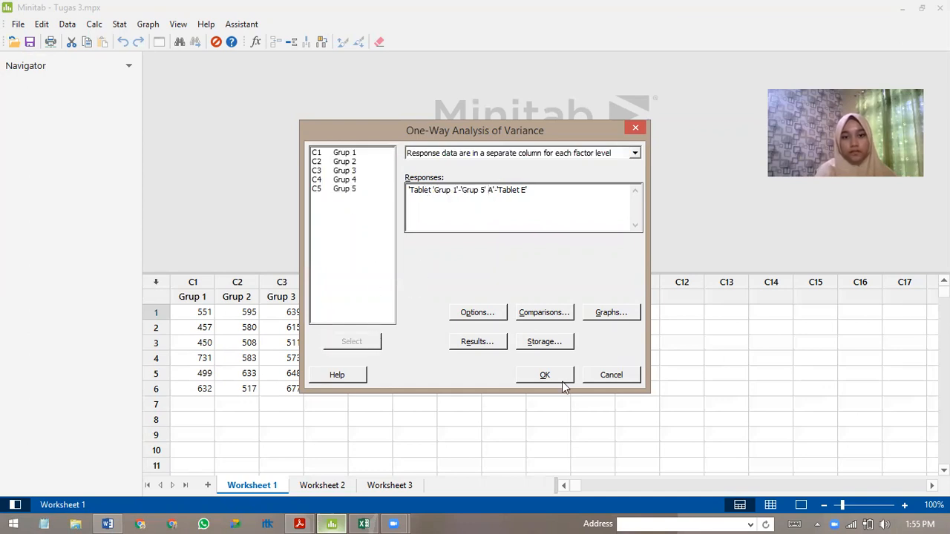
pyautogui.click(541, 375)
pyautogui.click(560, 319)
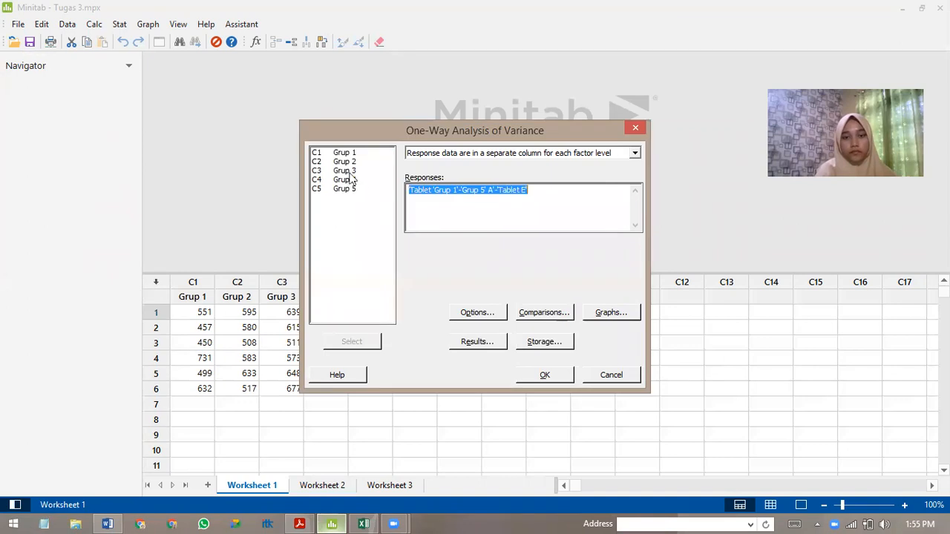
# Replace the responses entry with columns Grup 1 to Grup 5 and run the one-way ANOVA.
pyautogui.moveTo(341, 152); pyautogui.dragTo(348, 189)
pyautogui.click(360, 341)
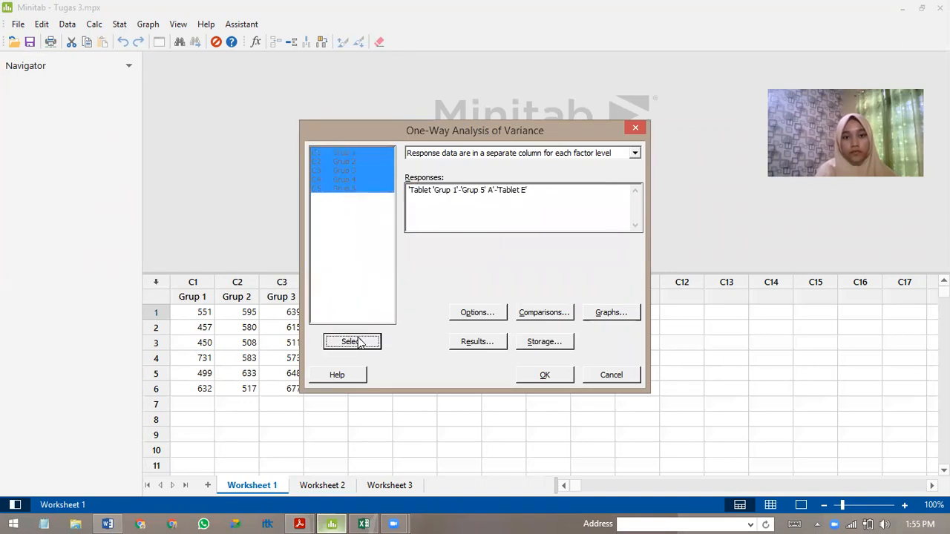
pyautogui.click(539, 374)
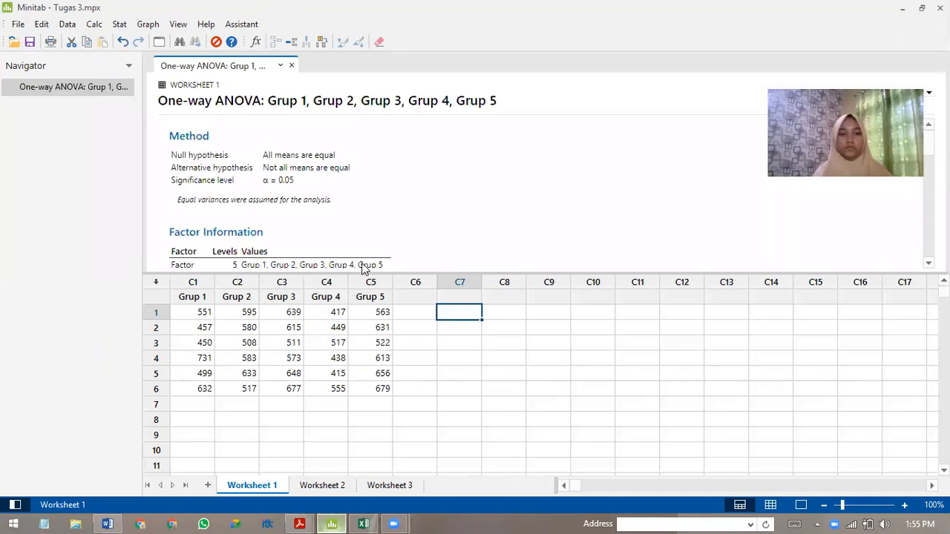
# Bring the Analysis of Variance table into view and arrange the Minitab and Excel windows side by side.
pyautogui.click(576, 178)
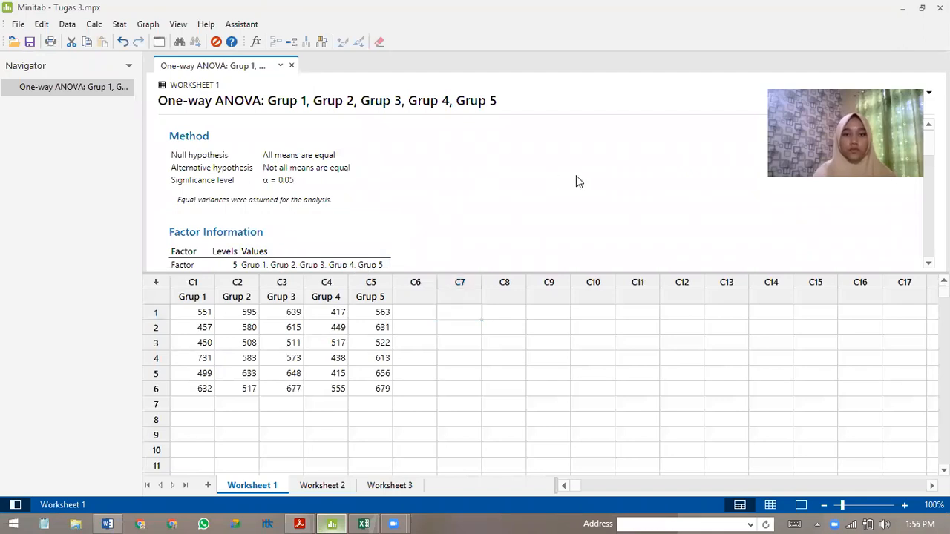
pyautogui.scroll(-3, 388, 202)
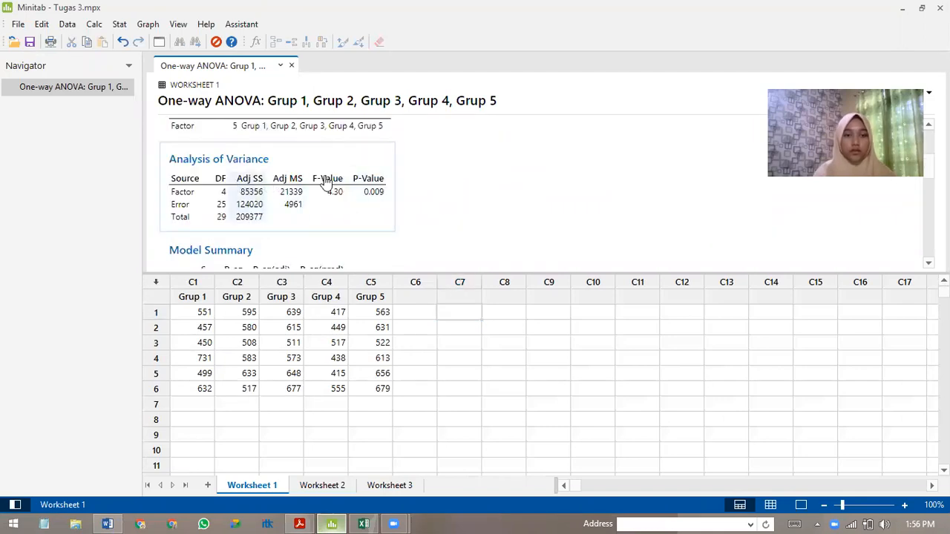
pyautogui.press('super+Right')
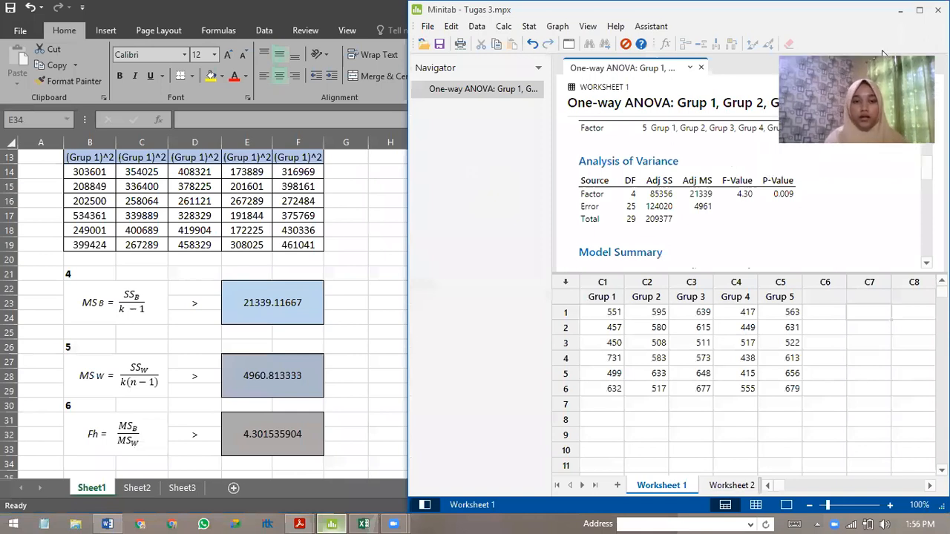
pyautogui.click(383, 327)
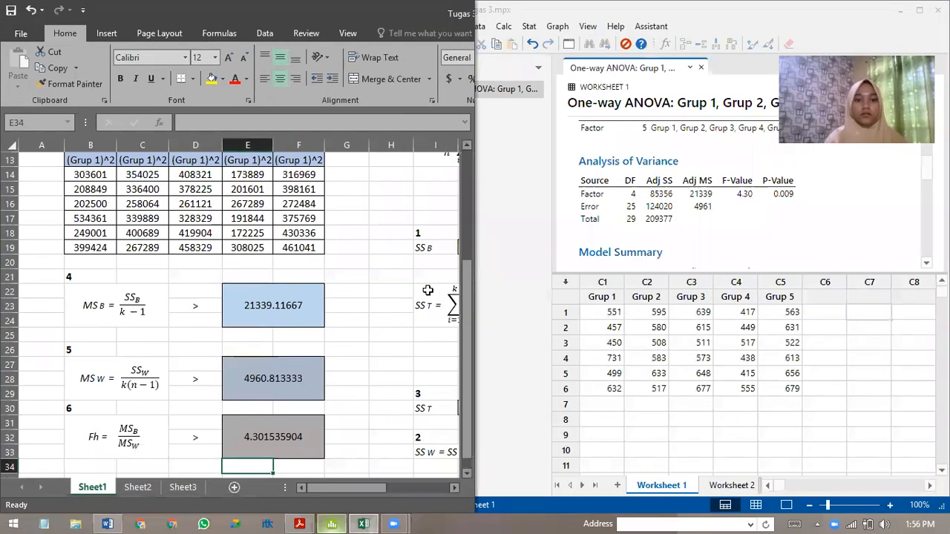
# Compare the Excel results for SSB, SST, SSW, MSB, MSW and Fh with the Minitab Analysis of Variance table.
pyautogui.moveTo(357, 487); pyautogui.dragTo(437, 488)
pyautogui.scroll(1, 357, 350)
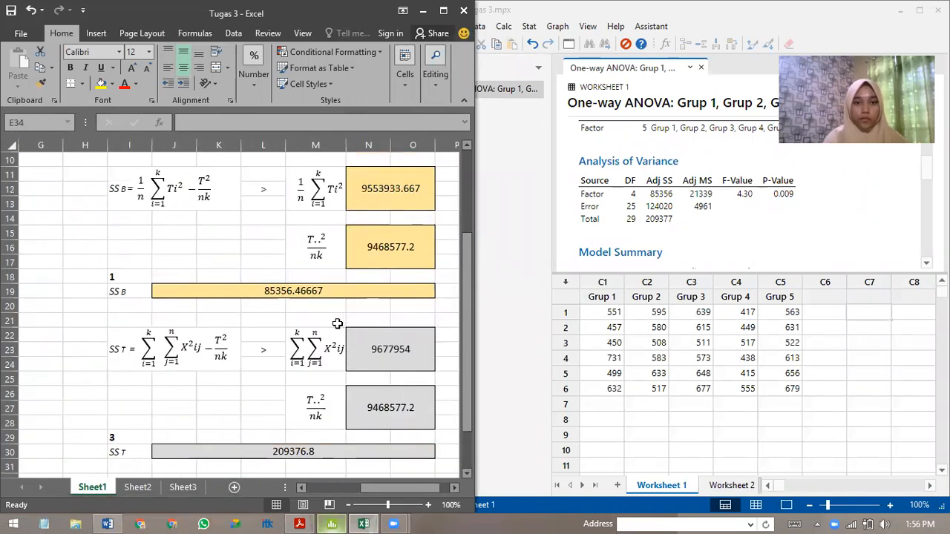
pyautogui.scroll(1, 337, 325)
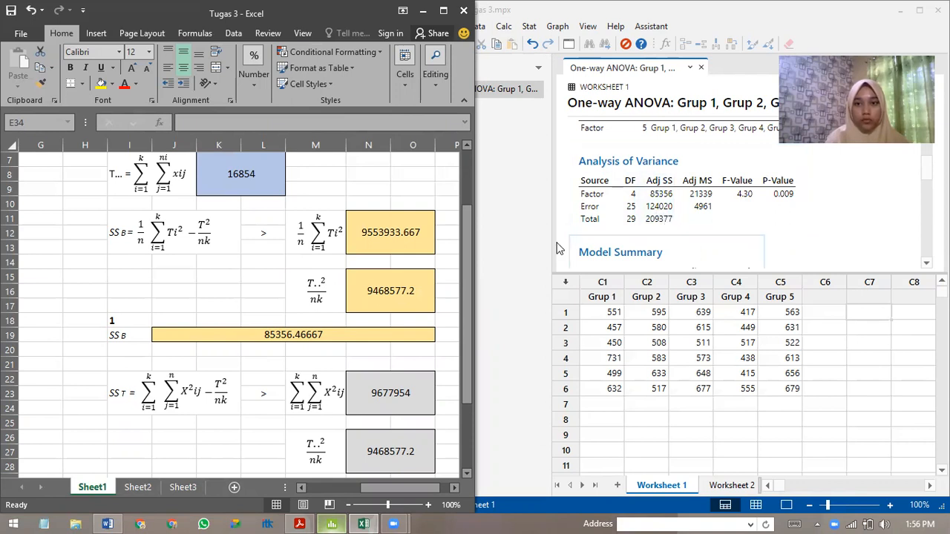
pyautogui.scroll(-3, 398, 281)
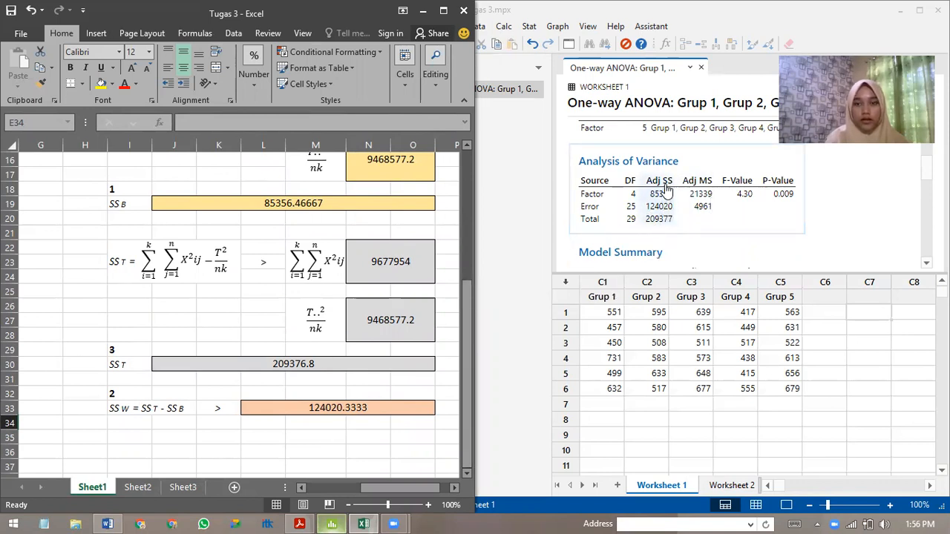
pyautogui.moveTo(405, 492)
pyautogui.mouseDown()
pyautogui.moveTo(384, 500)
pyautogui.moveTo(405, 496)
pyautogui.mouseUp()
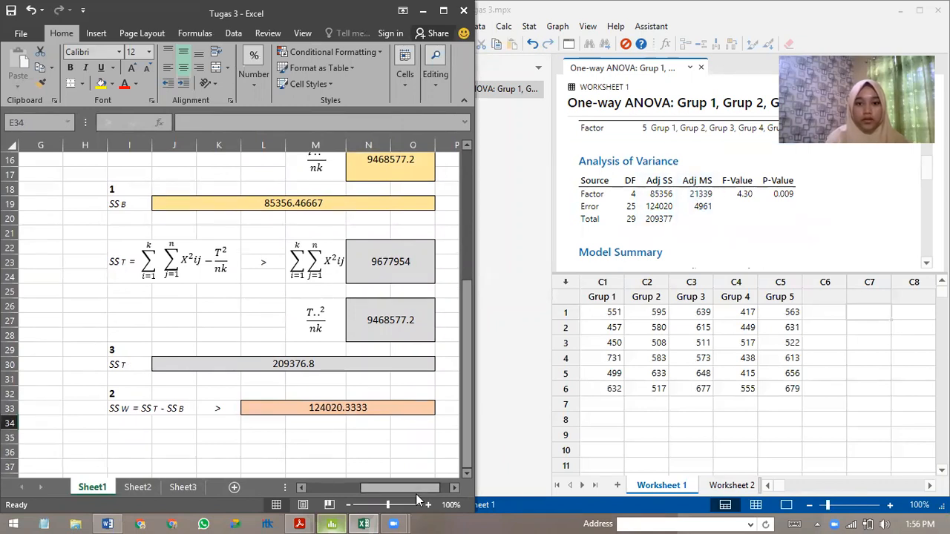
pyautogui.moveTo(387, 488); pyautogui.dragTo(333, 490)
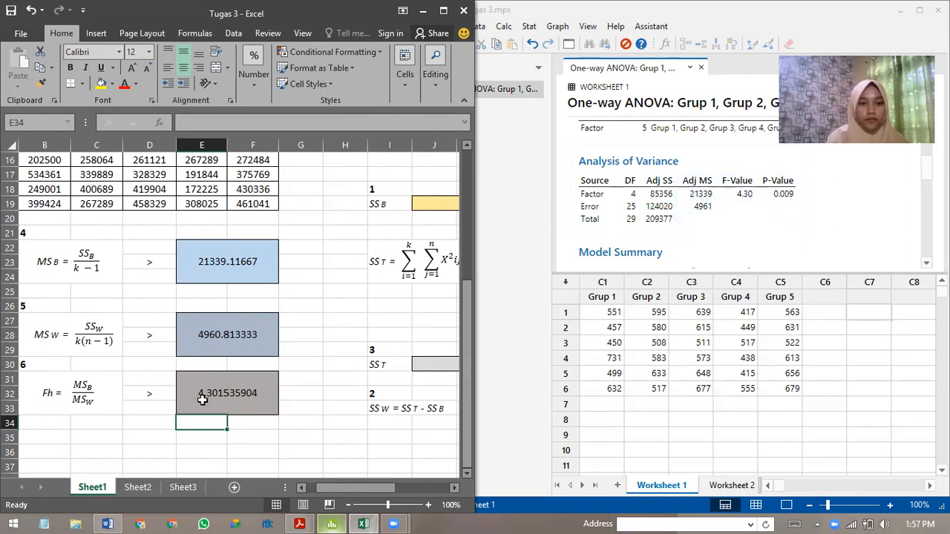
pyautogui.moveTo(326, 494); pyautogui.dragTo(318, 494)
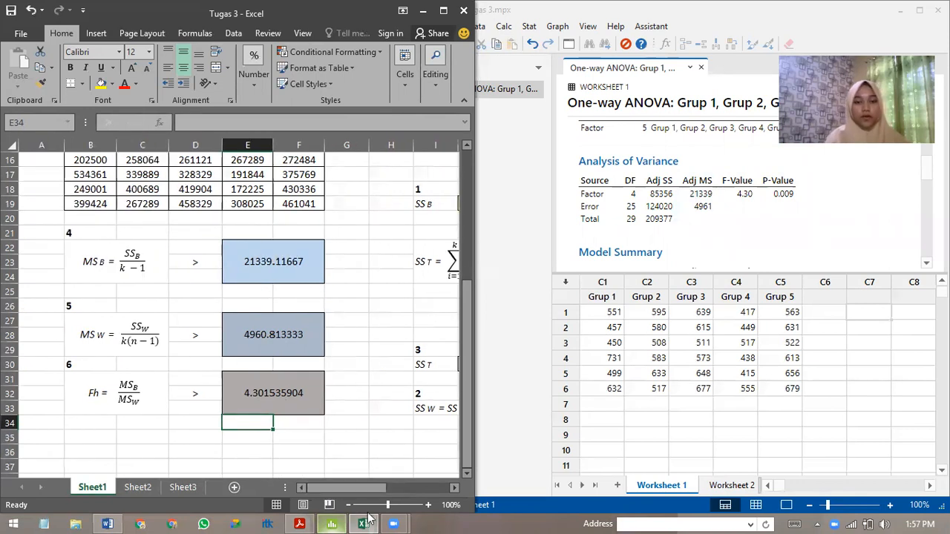
# Switch to the Tugas 3 document in Word and bring the Statistik uji table into view.
pyautogui.click(107, 524)
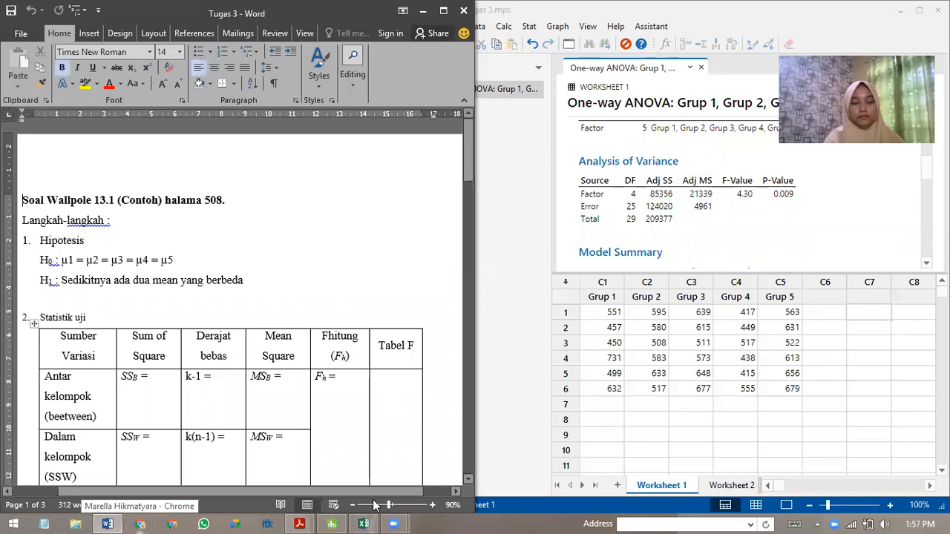
pyautogui.moveTo(364, 490); pyautogui.dragTo(206, 490)
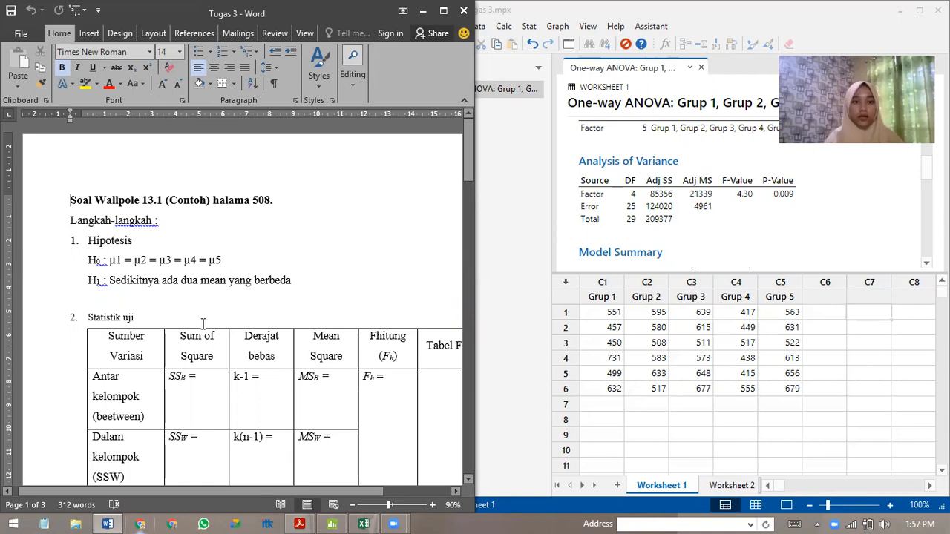
pyautogui.scroll(-2, 338, 360)
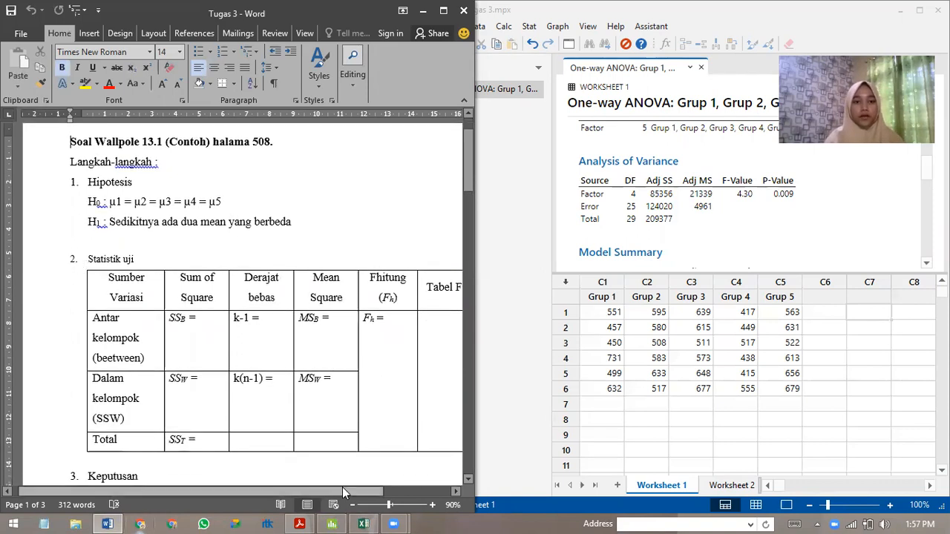
# Arrange the Excel workbook and the Word document side by side, with the SSB, SST and SSW results and the Statistik uji table in view.
pyautogui.moveTo(355, 484); pyautogui.dragTo(380, 484)
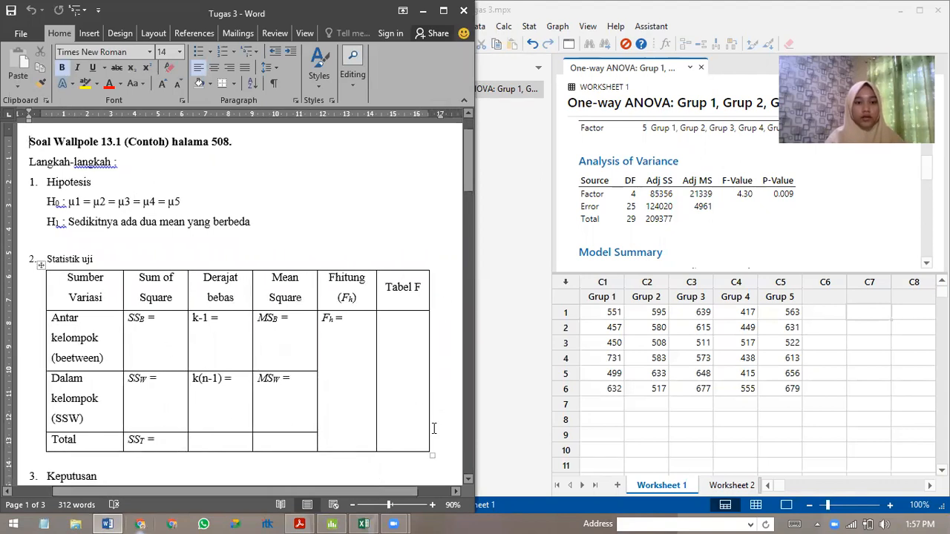
pyautogui.doubleClick(342, 24)
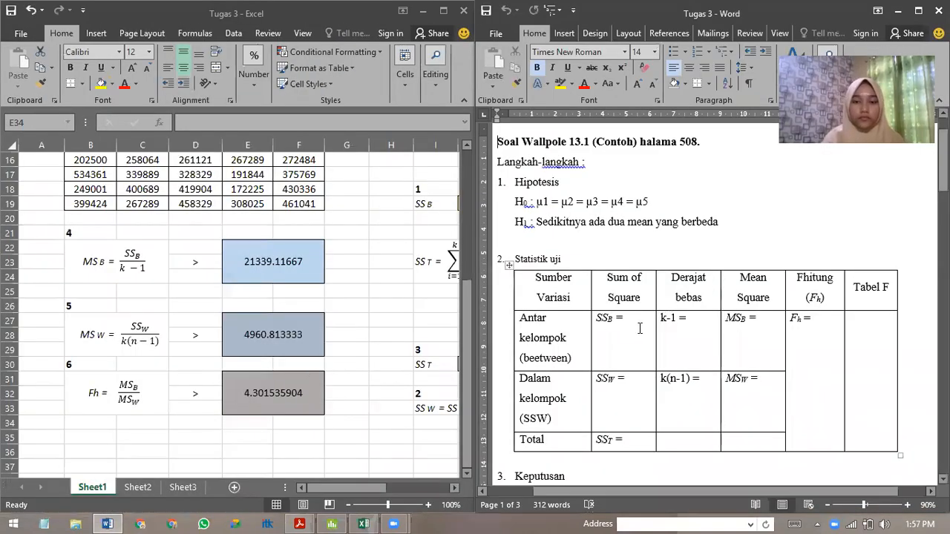
pyautogui.click(635, 324)
pyautogui.moveTo(363, 487); pyautogui.dragTo(416, 487)
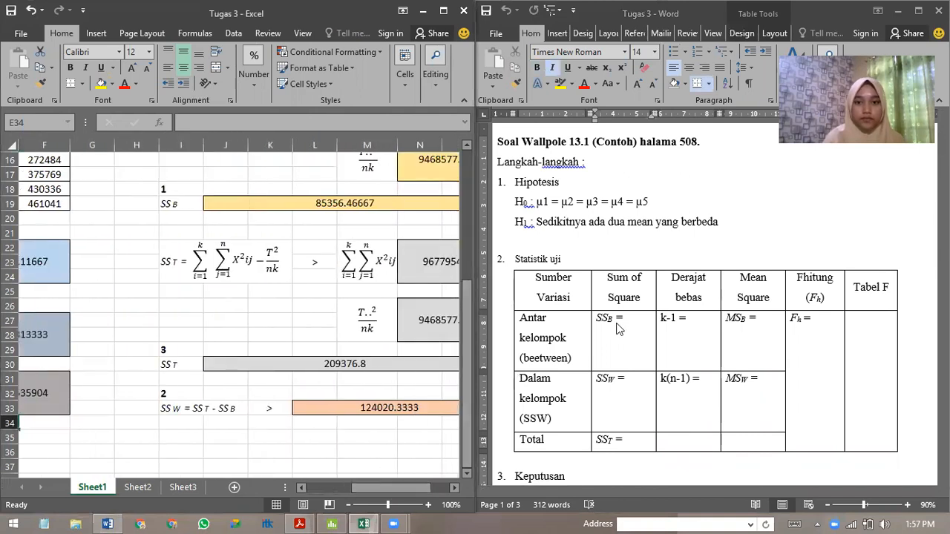
# Enter 85356 in non-italic text on a new line below SSB = in the Sum of Square column of the Statistik uji table.
pyautogui.click(630, 325)
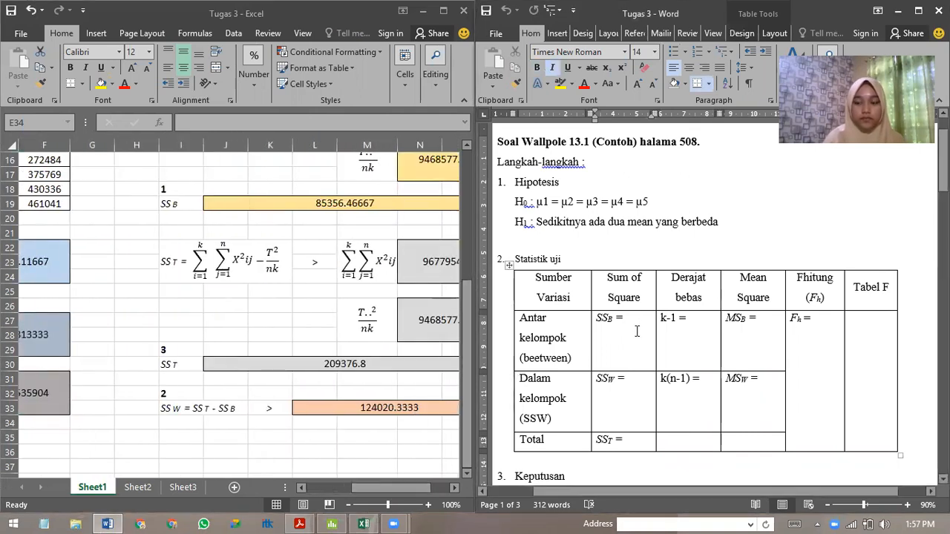
pyautogui.press('Return')
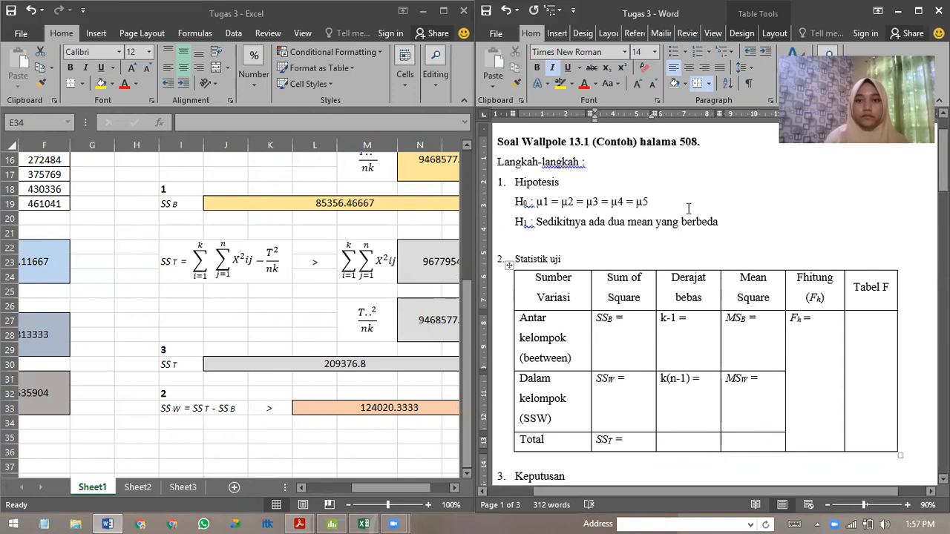
pyautogui.click(554, 69)
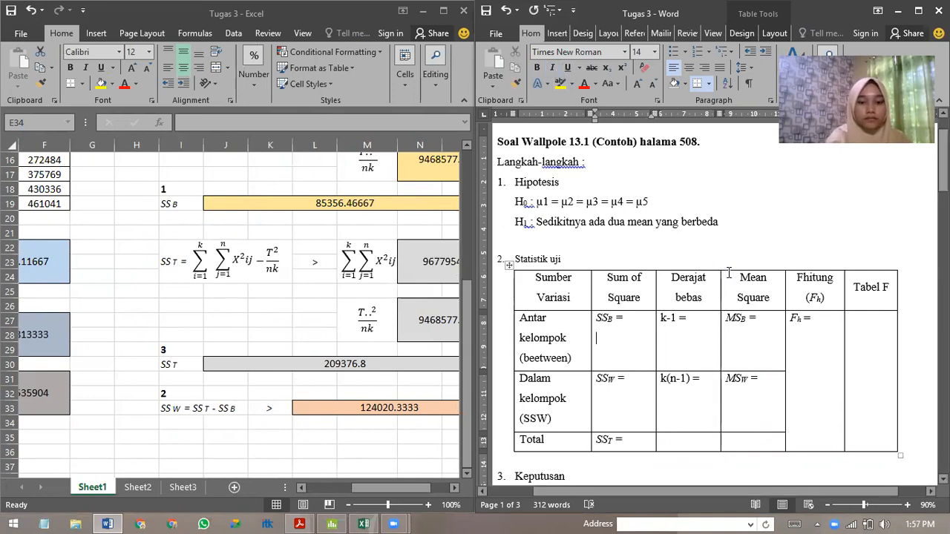
pyautogui.write('85356')
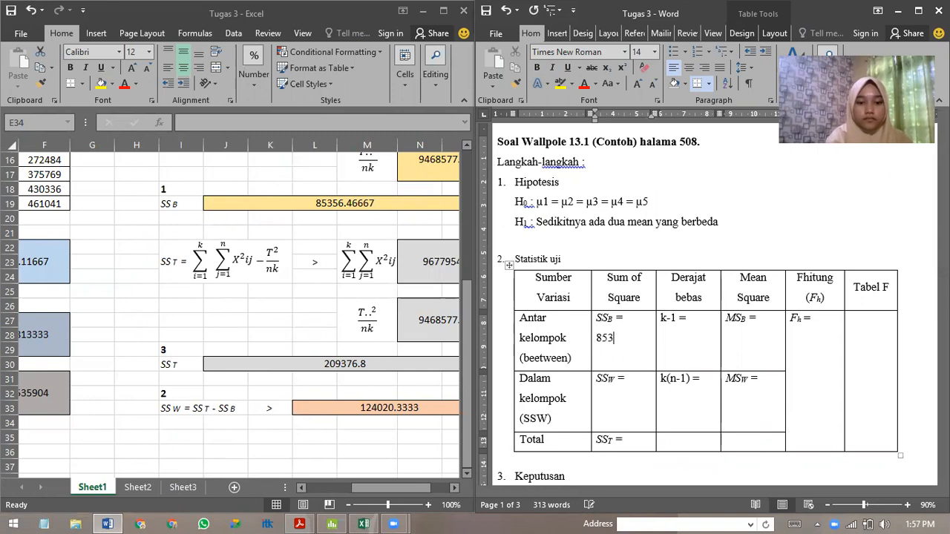
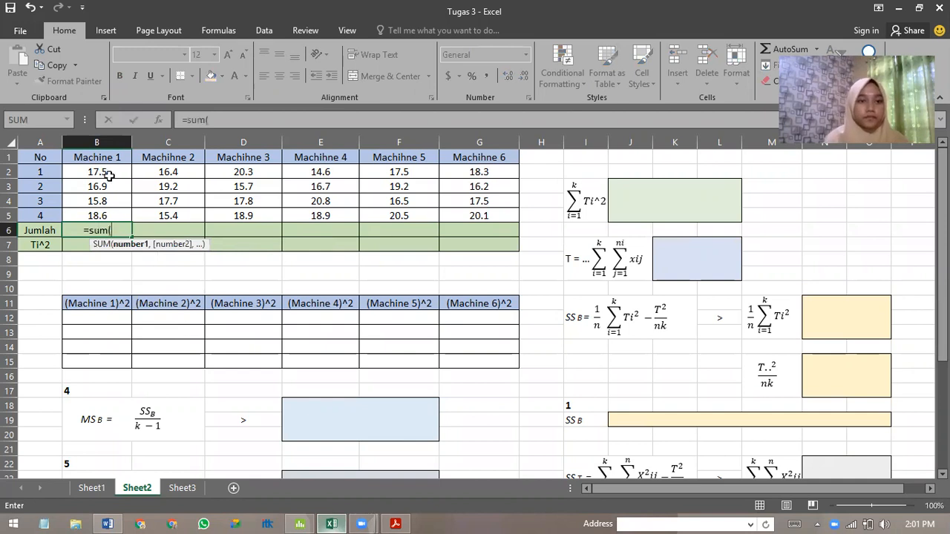
# Complete the Jumlah formula for Machine 1 as the sum of B2:B5 and fill it across to Machine 6.
pyautogui.moveTo(104, 172); pyautogui.dragTo(104, 209)
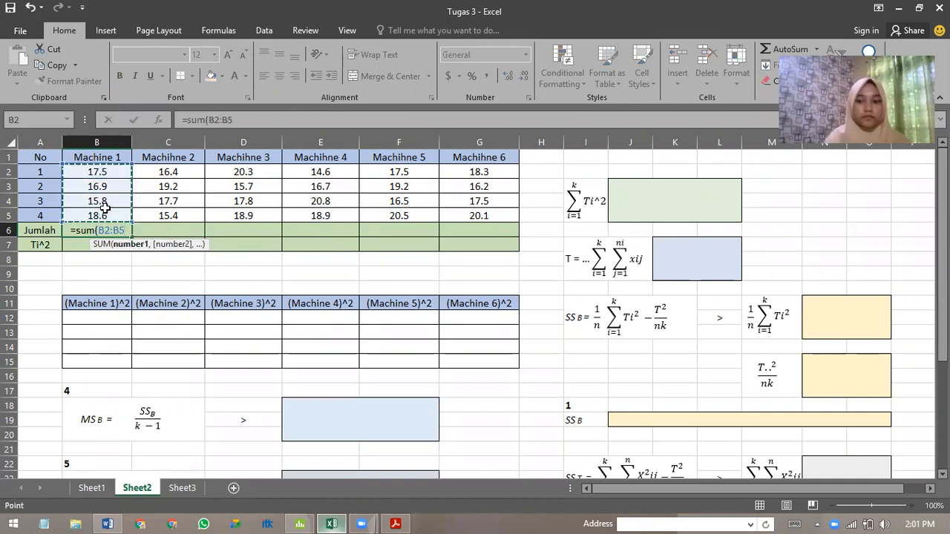
pyautogui.write(')')
pyautogui.press('Return')
pyautogui.click(116, 232)
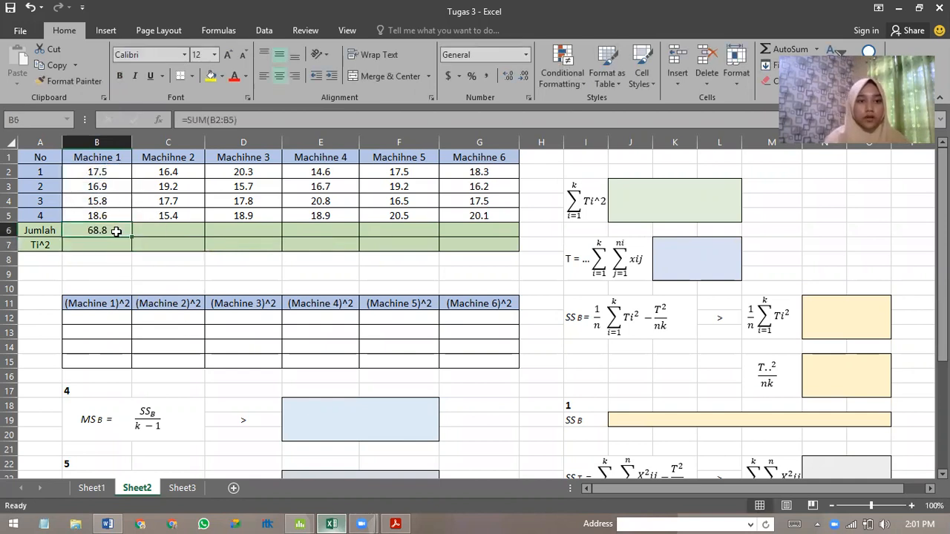
pyautogui.moveTo(134, 234); pyautogui.dragTo(490, 230)
# Calculate Ti^2 for Machine 1 with =B6^2 and fill the formula across the row to Machine 6.
pyautogui.click(101, 247)
pyautogui.write('=')
pyautogui.click(104, 230)
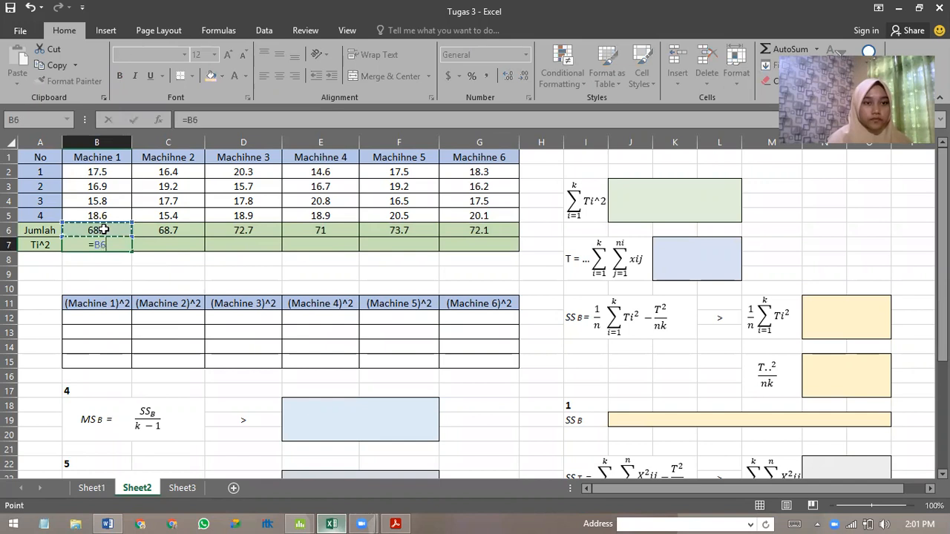
pyautogui.write('^2')
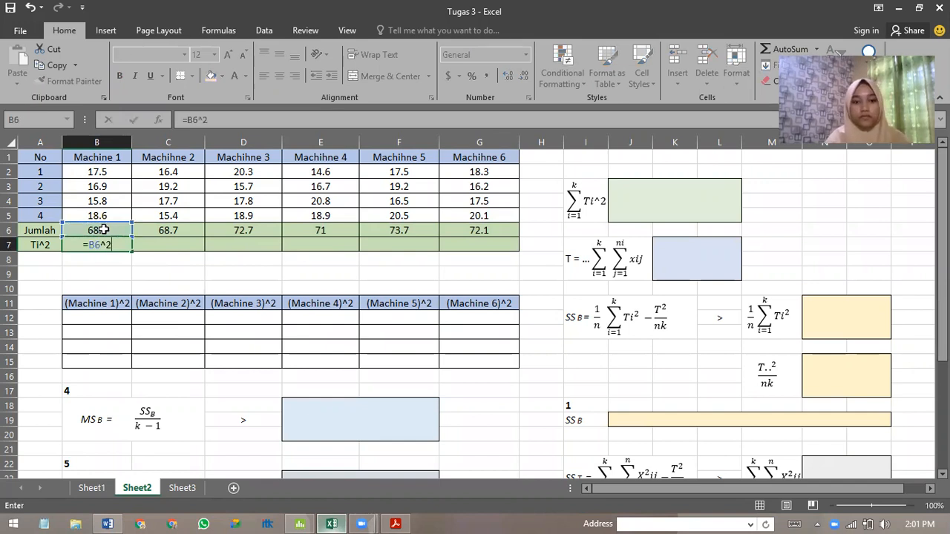
pyautogui.press('Return')
pyautogui.click(95, 244)
pyautogui.moveTo(132, 251); pyautogui.dragTo(483, 251)
# Calculate the total of Ti^2 in J3 as the sum of B7:G7.
pyautogui.click(672, 198)
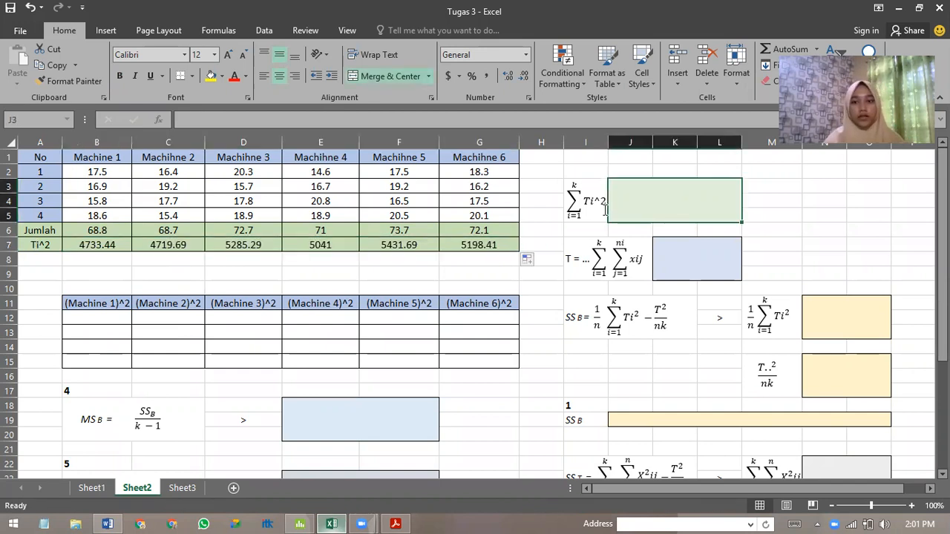
pyautogui.write('=sum(')
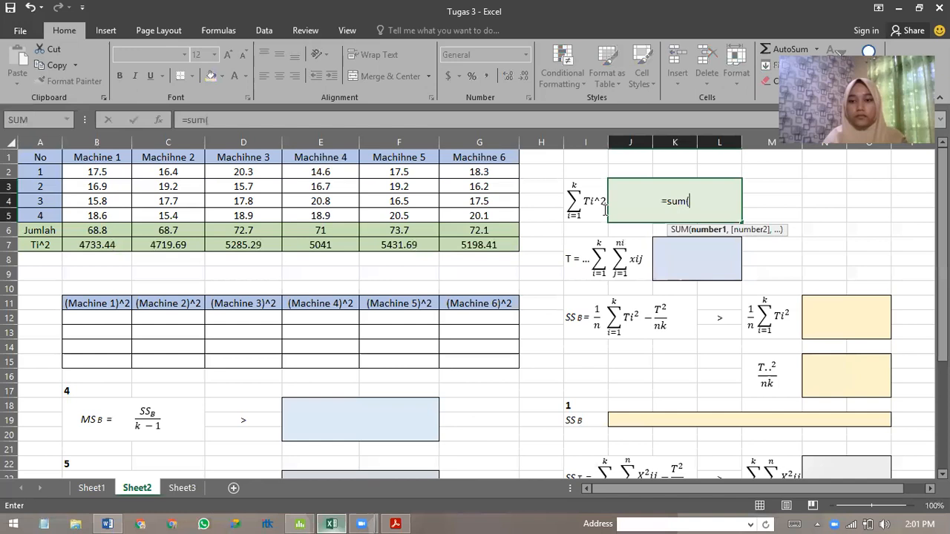
pyautogui.moveTo(90, 247); pyautogui.dragTo(481, 246)
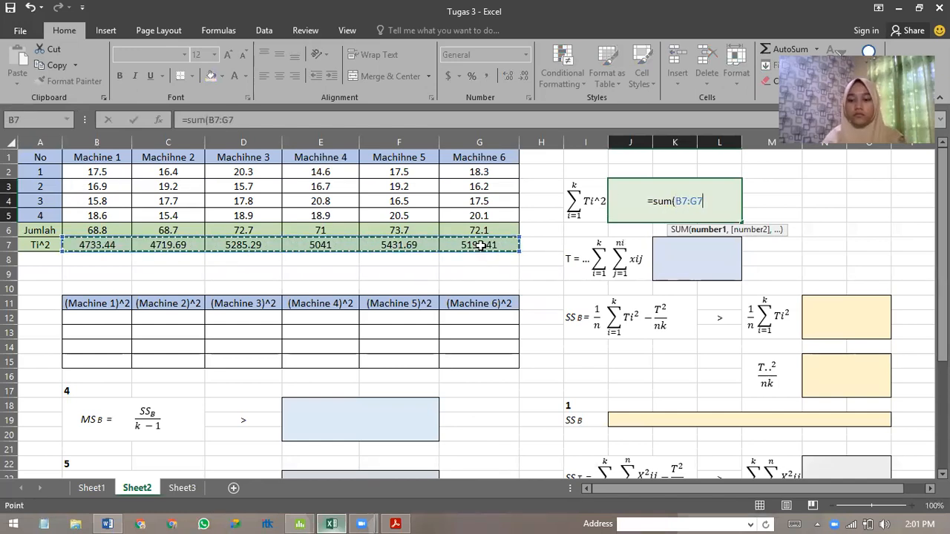
pyautogui.write(')')
pyautogui.press('Return')
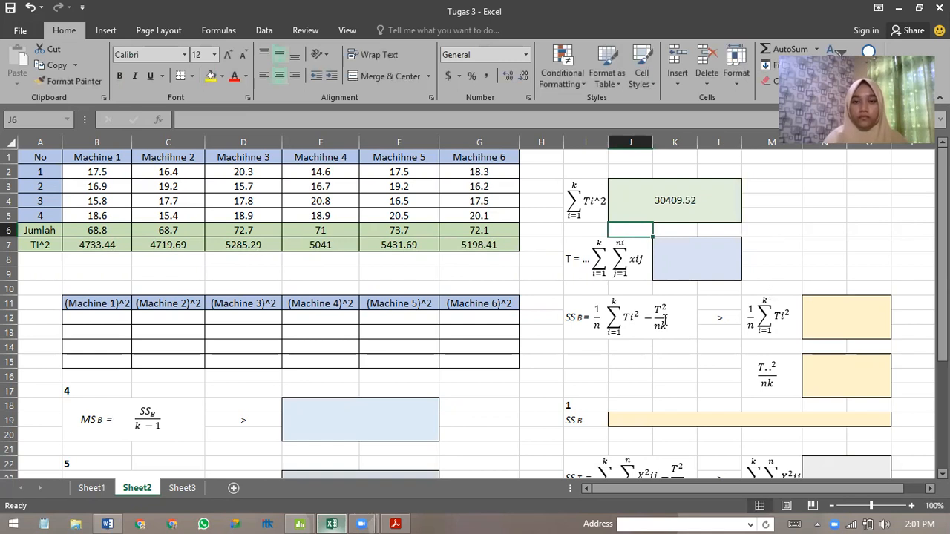
# Calculate the grand total T in K7 as the sum of all machine data in B2:G5.
pyautogui.click(694, 260)
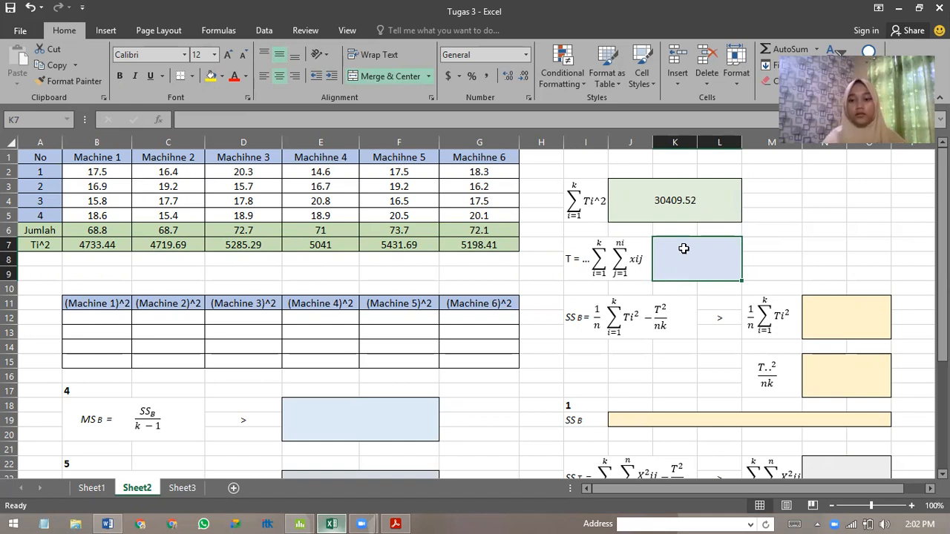
pyautogui.write('=sum(')
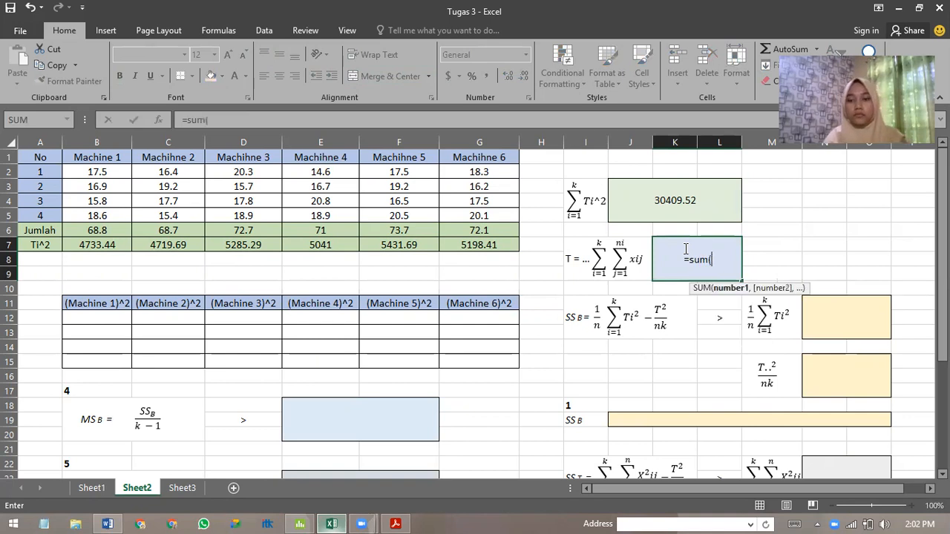
pyautogui.moveTo(75, 171); pyautogui.dragTo(487, 216)
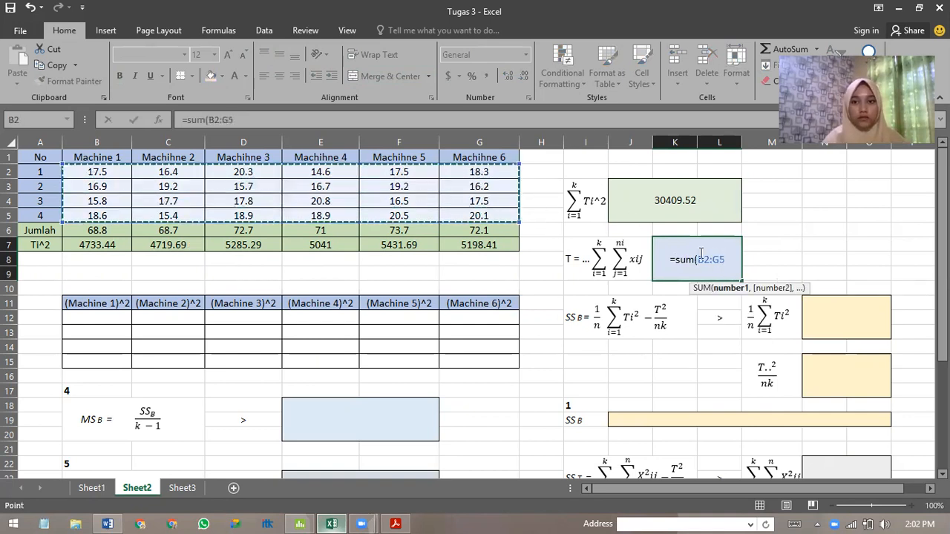
pyautogui.press('Return')
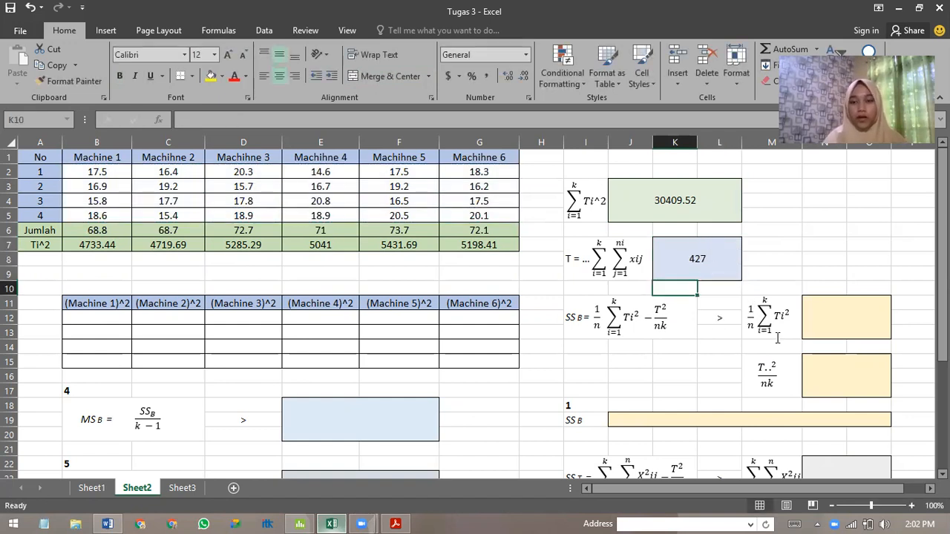
# Calculate the 1/n ΣTi² term of SSB in N11 with the formula =J3/4.
pyautogui.click(847, 325)
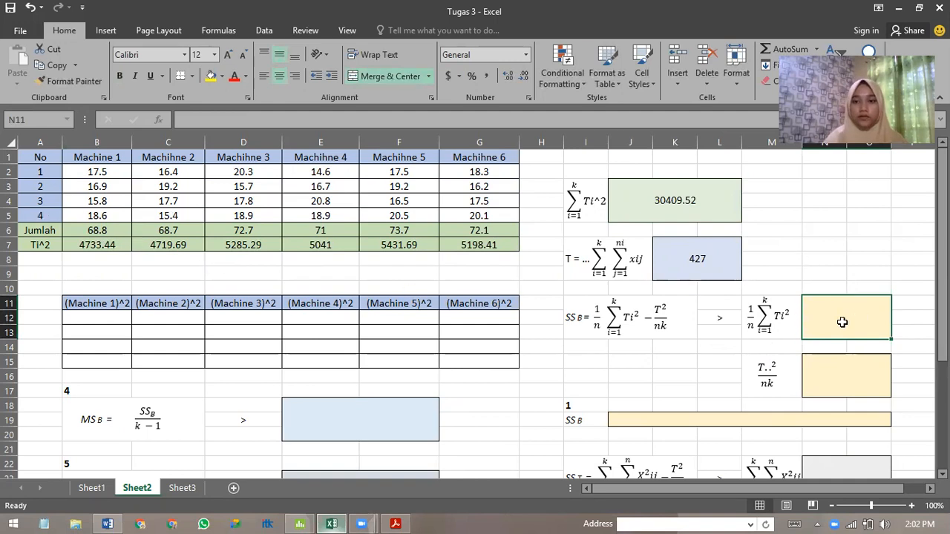
pyautogui.write('=')
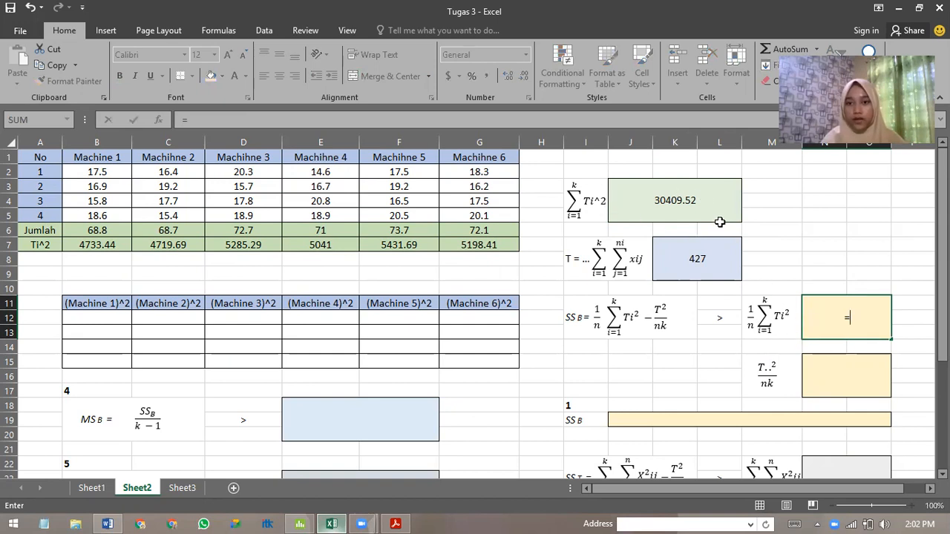
pyautogui.click(689, 200)
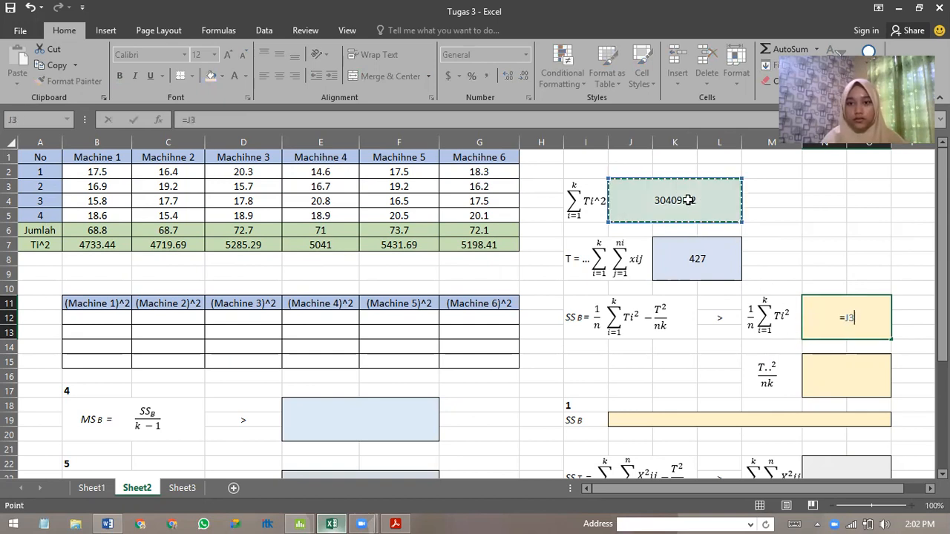
pyautogui.write('/')
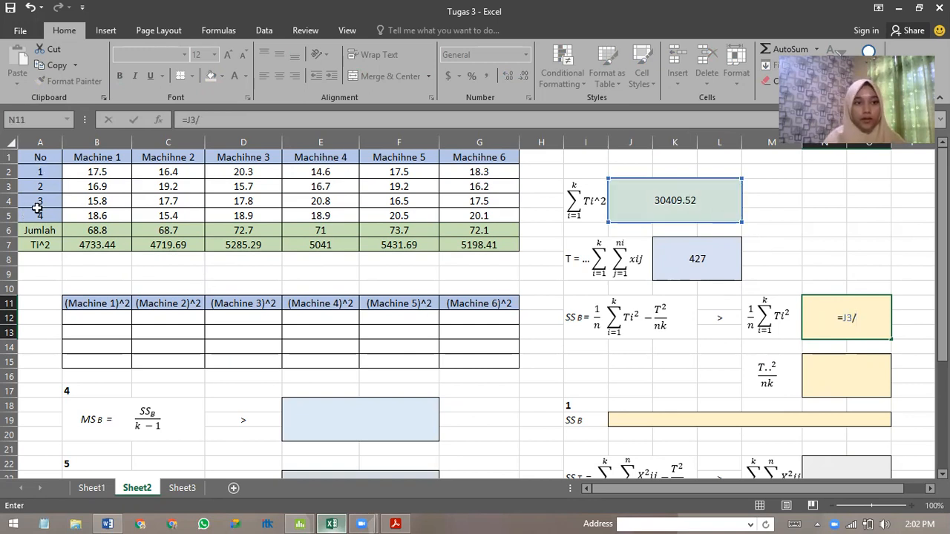
pyautogui.write('4')
pyautogui.press('Return')
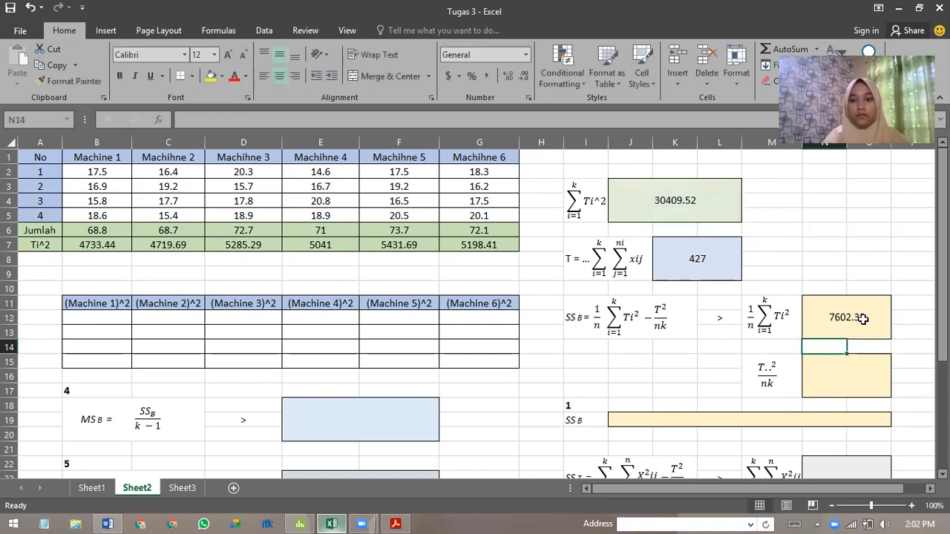
# Calculate the T..²/nk term of SSB in N15 with the formula =K7^2/24.
pyautogui.click(826, 383)
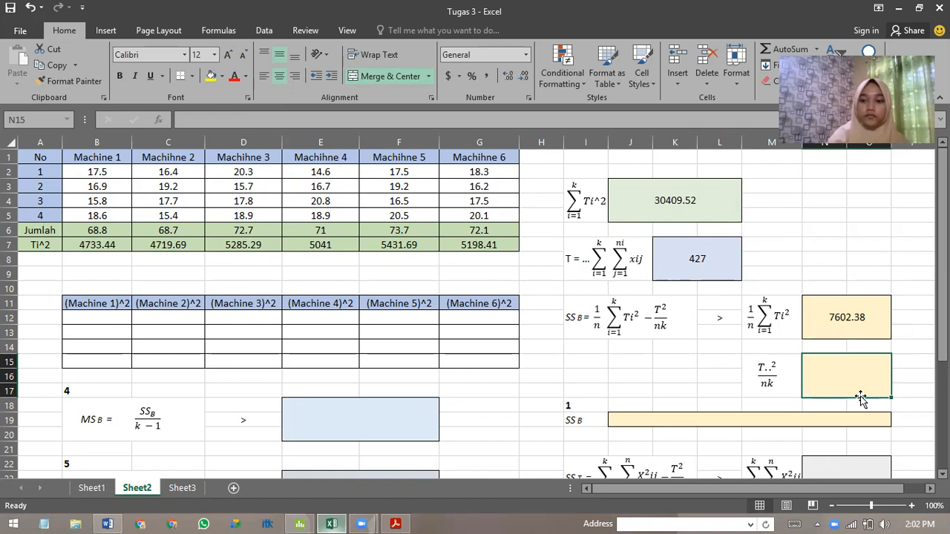
pyautogui.write('=')
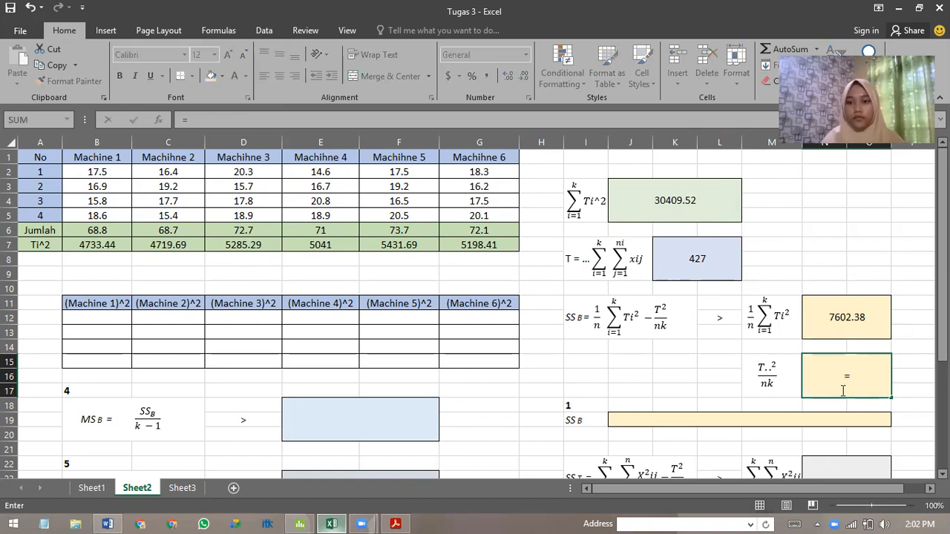
pyautogui.click(698, 259)
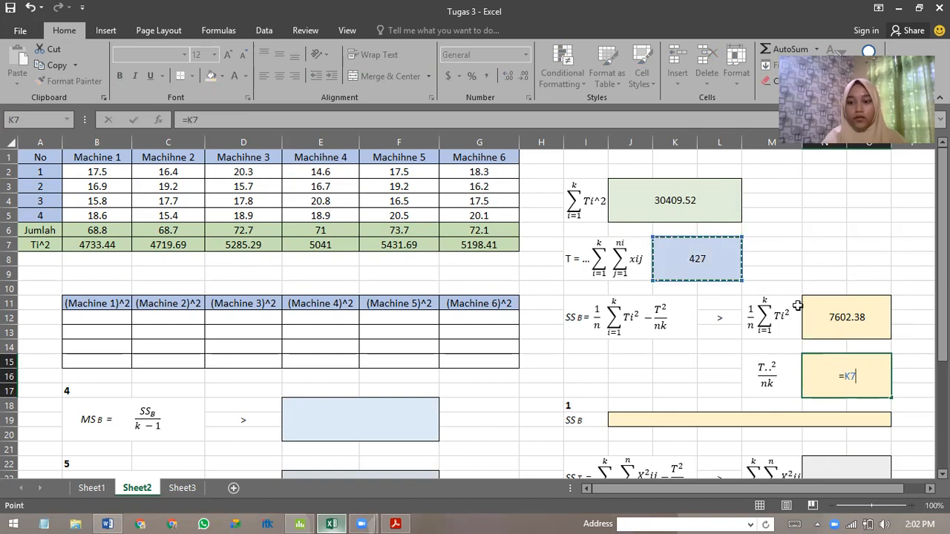
pyautogui.write('^2/')
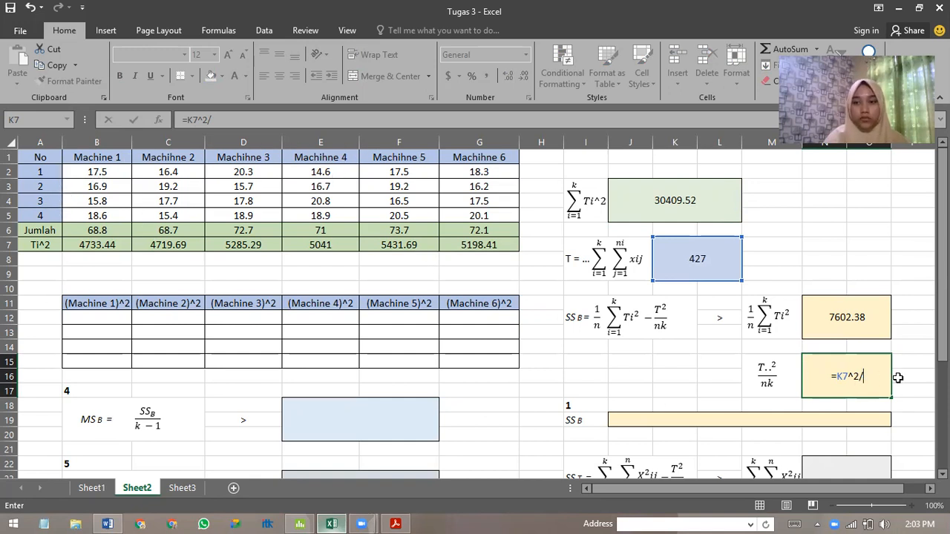
pyautogui.write('24')
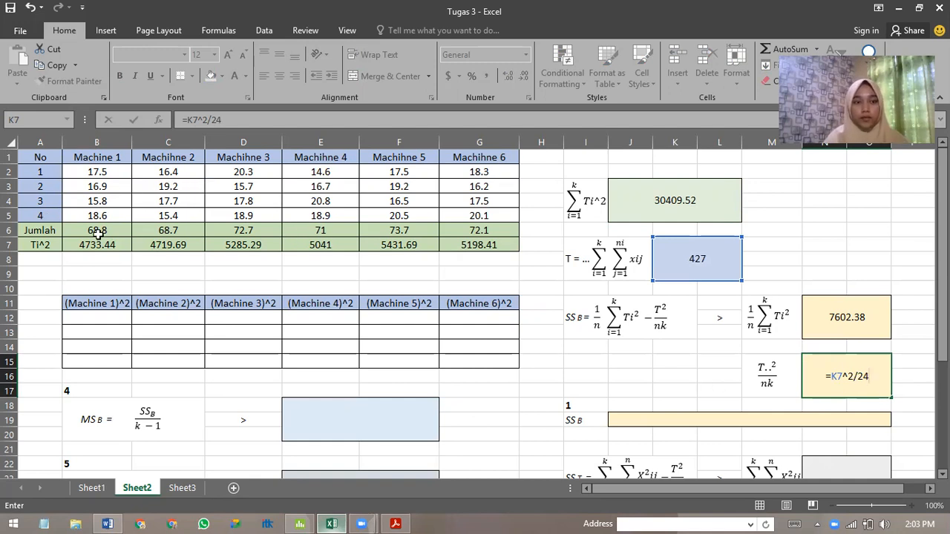
pyautogui.press('Return')
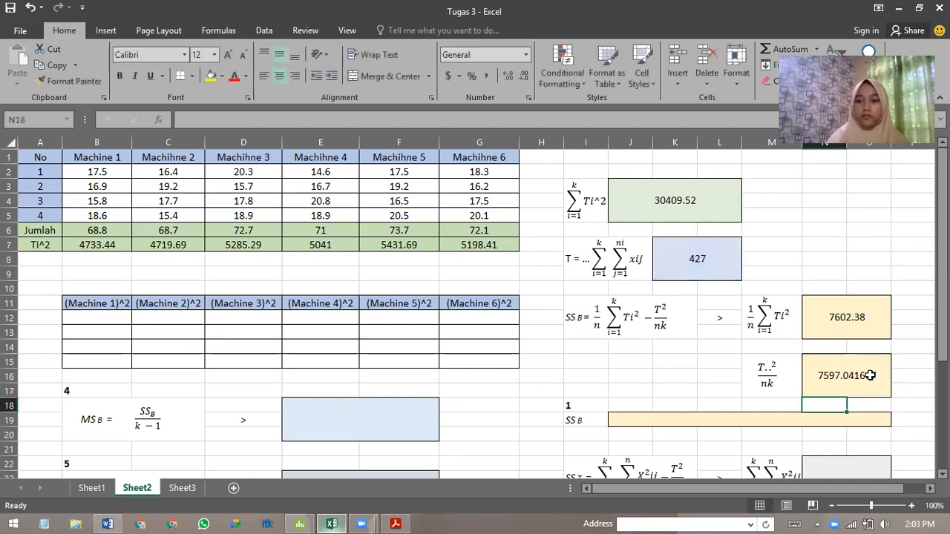
# Calculate SSB in J19 by subtracting the T..²/nk term from the 1/n ΣTi² term with =N11-N15.
pyautogui.click(674, 420)
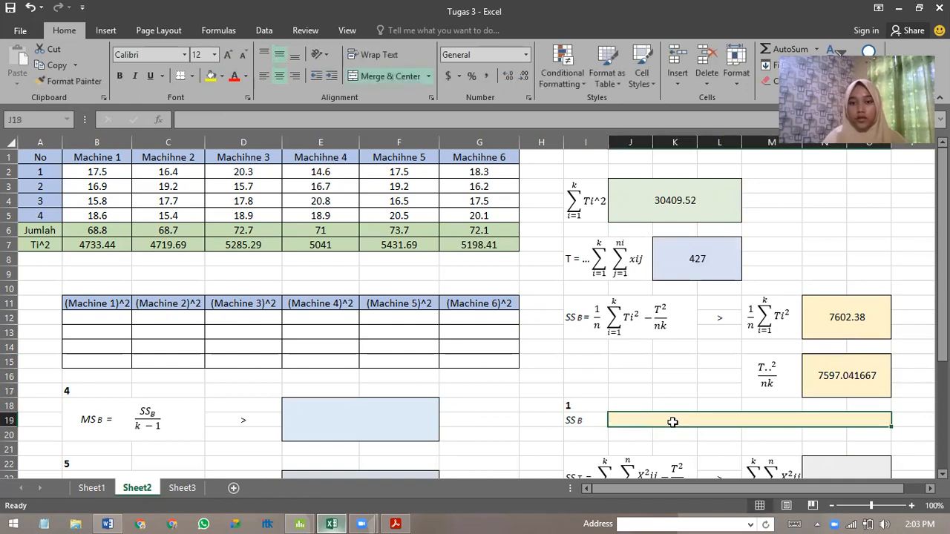
pyautogui.write('=')
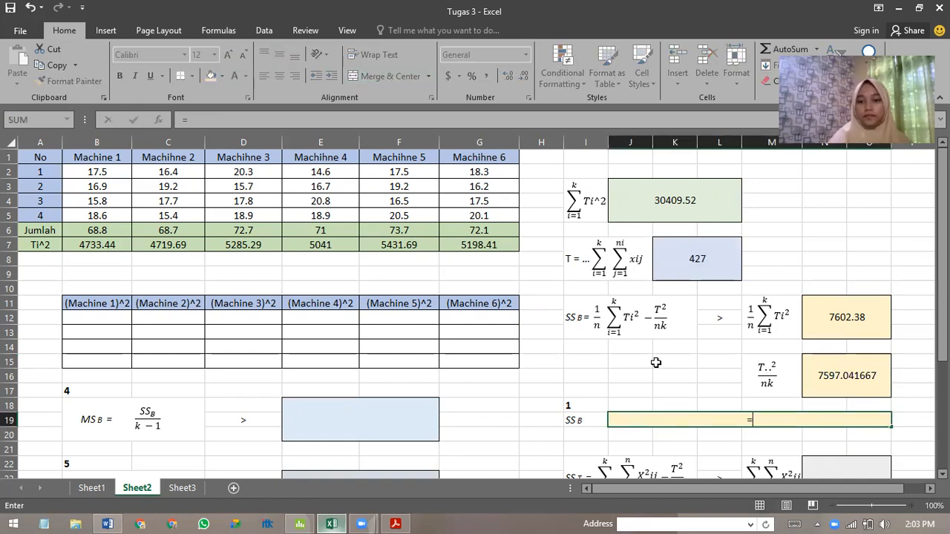
pyautogui.click(861, 319)
pyautogui.write('-')
pyautogui.click(849, 375)
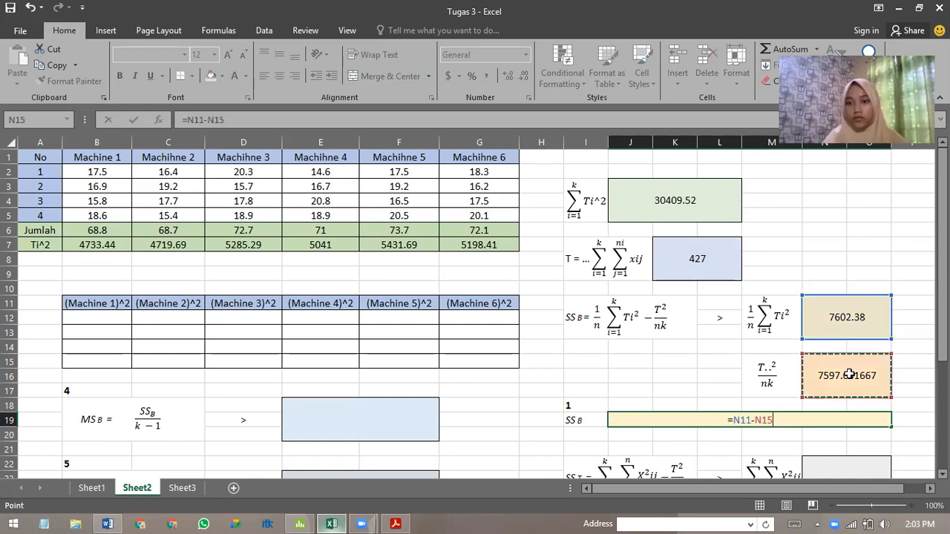
pyautogui.press('Return')
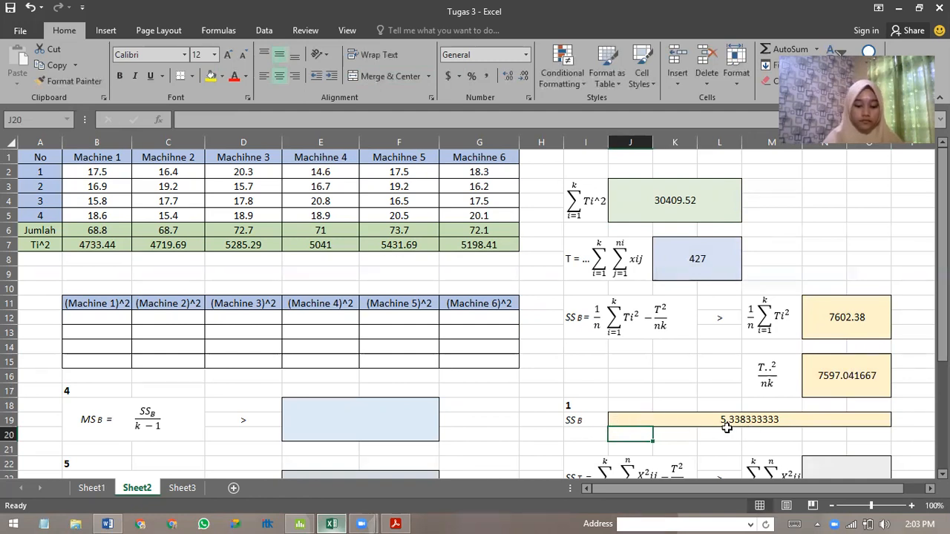
# Square the first Machine 1 value in B12 with the formula =B2^2.
pyautogui.scroll(-2, 732, 426)
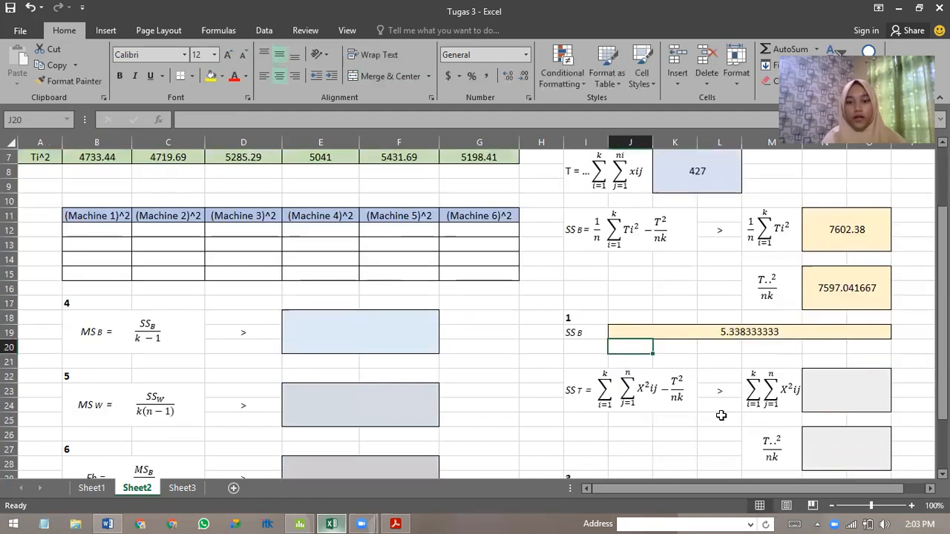
pyautogui.scroll(-1, 723, 411)
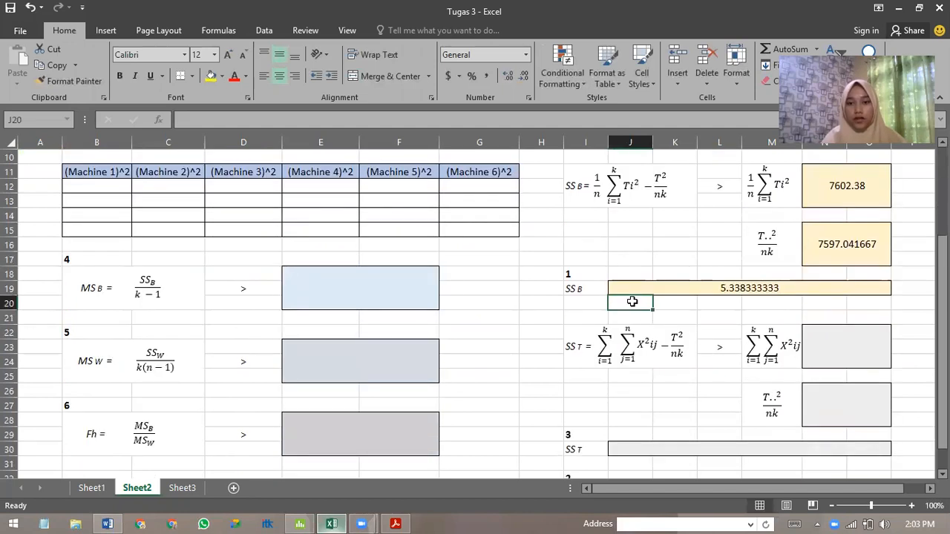
pyautogui.scroll(-1, 659, 350)
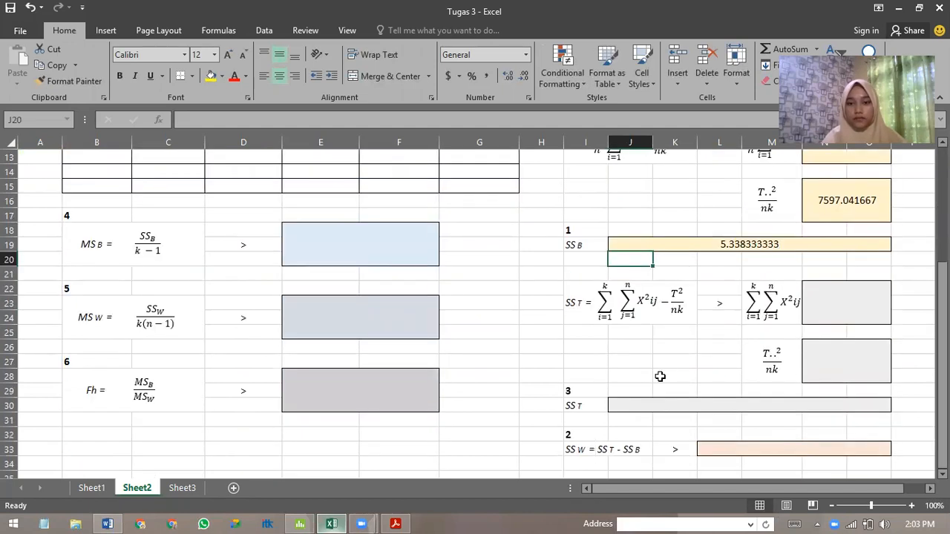
pyautogui.scroll(4, 541, 354)
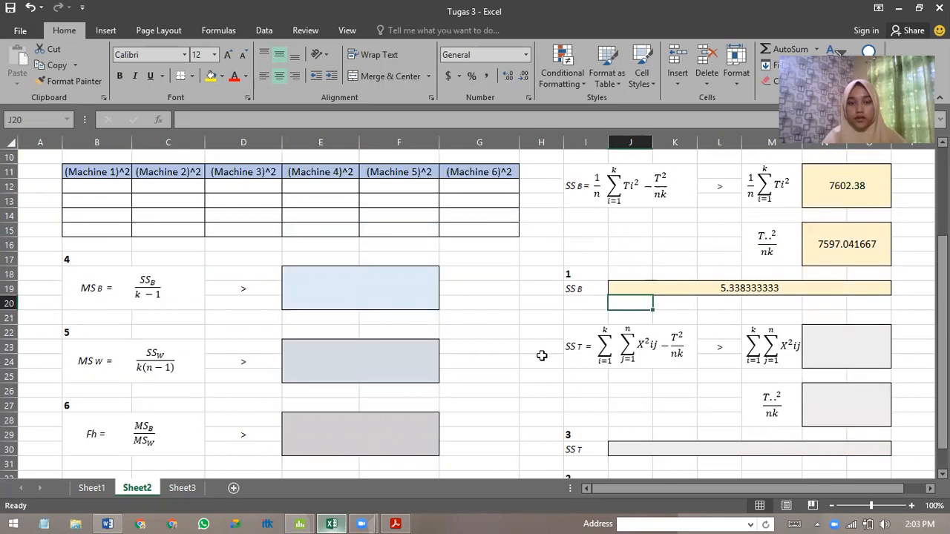
pyautogui.click(91, 318)
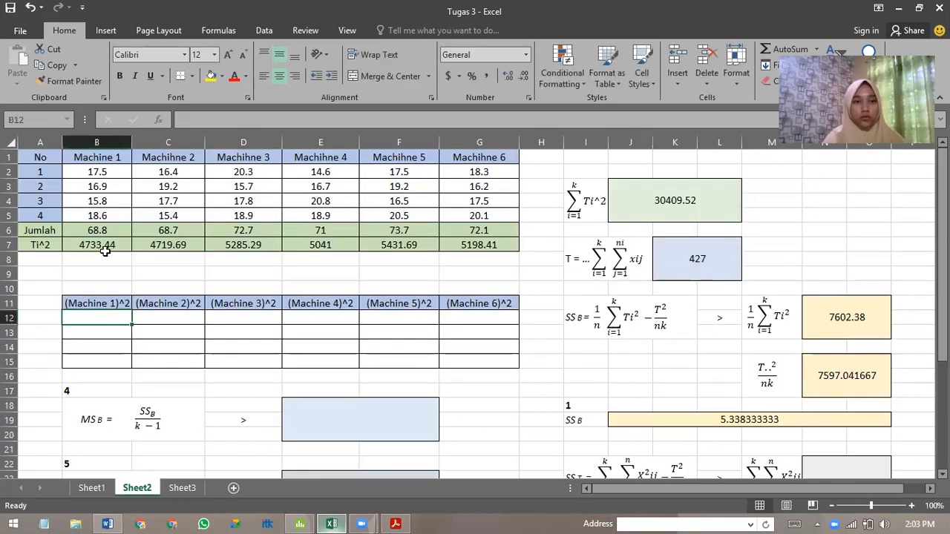
pyautogui.write('=')
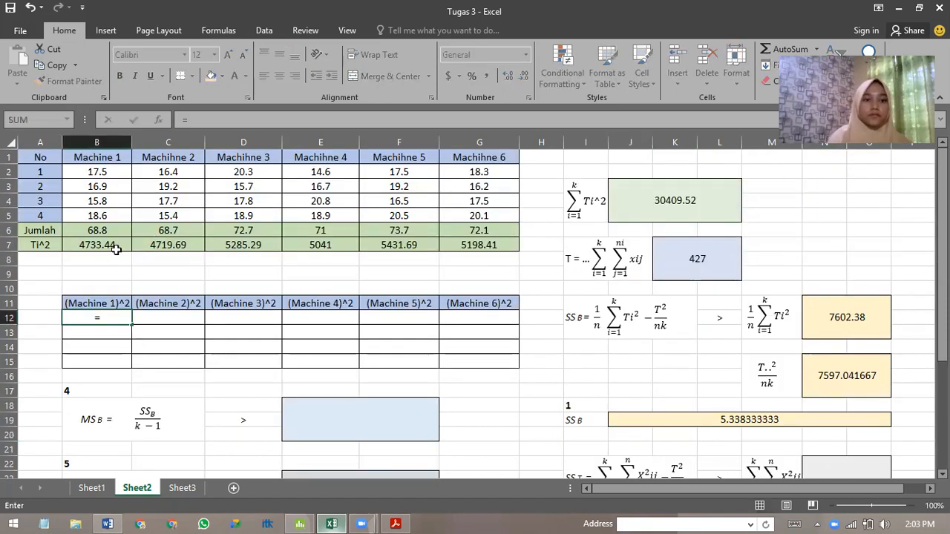
pyautogui.click(104, 170)
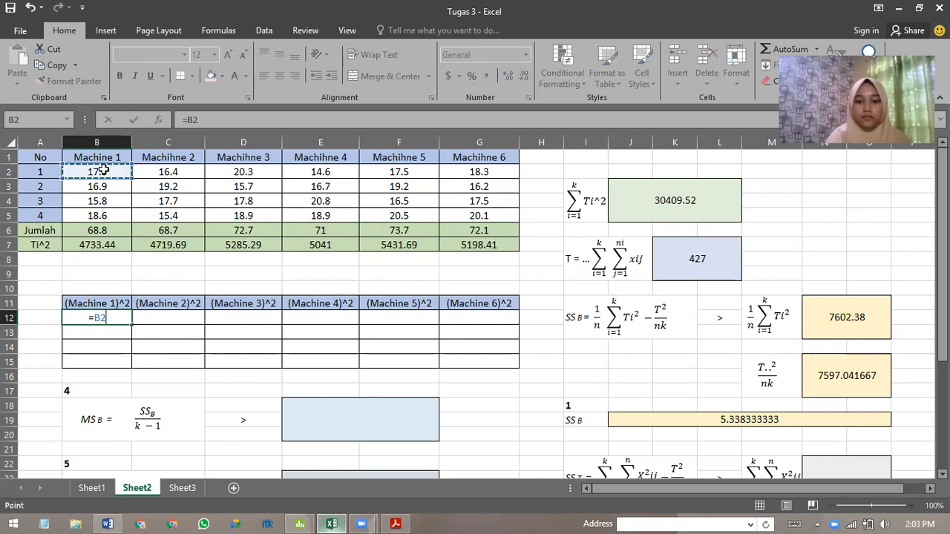
pyautogui.write('^2')
pyautogui.press('Return')
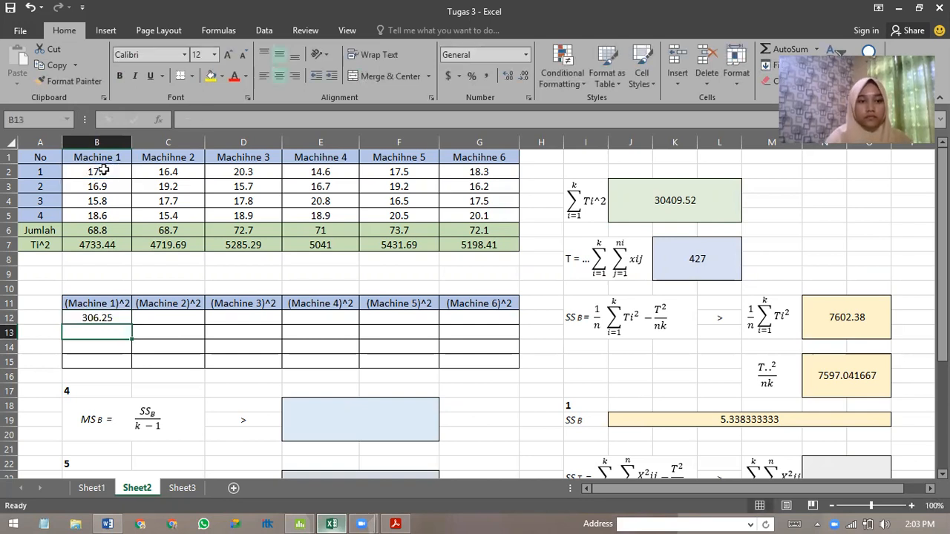
# Square the remaining Machine 1 values in B13, B14 and B15 with =B3^2, =B4^2 and =B5^2.
pyautogui.write('=')
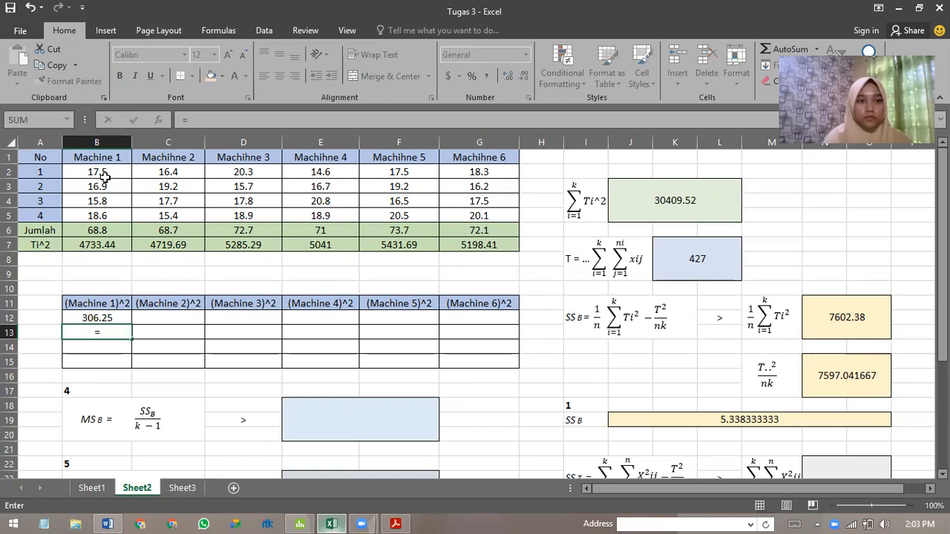
pyautogui.click(104, 188)
pyautogui.write('^2')
pyautogui.press('Return')
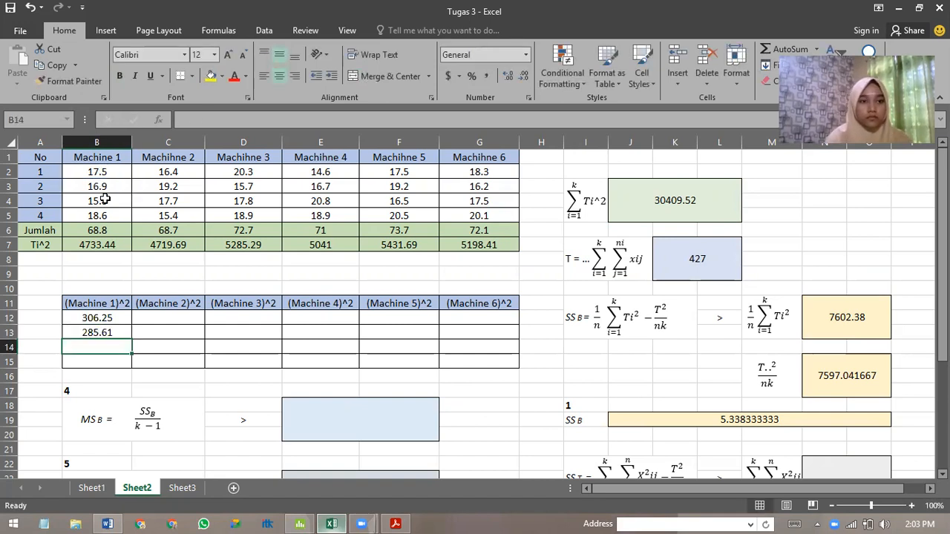
pyautogui.write('=')
pyautogui.click(106, 202)
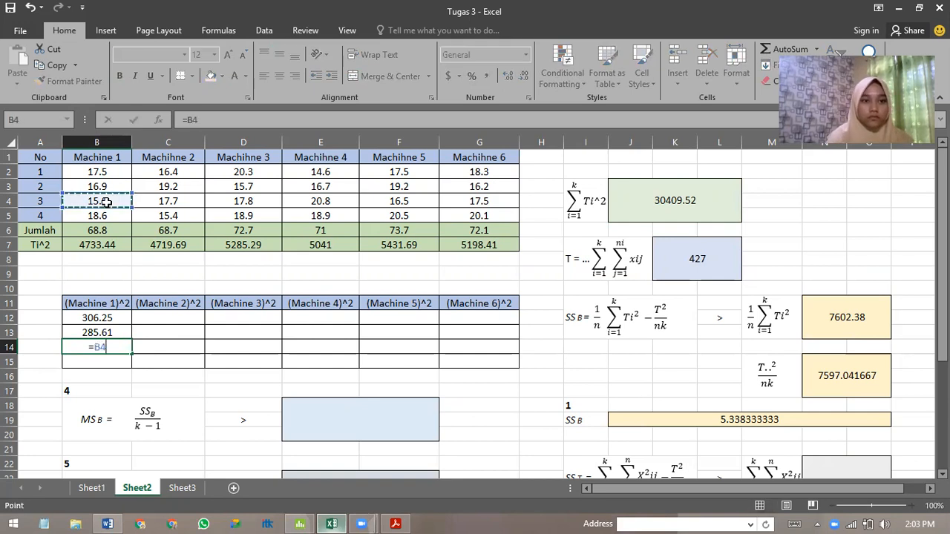
pyautogui.write('^2')
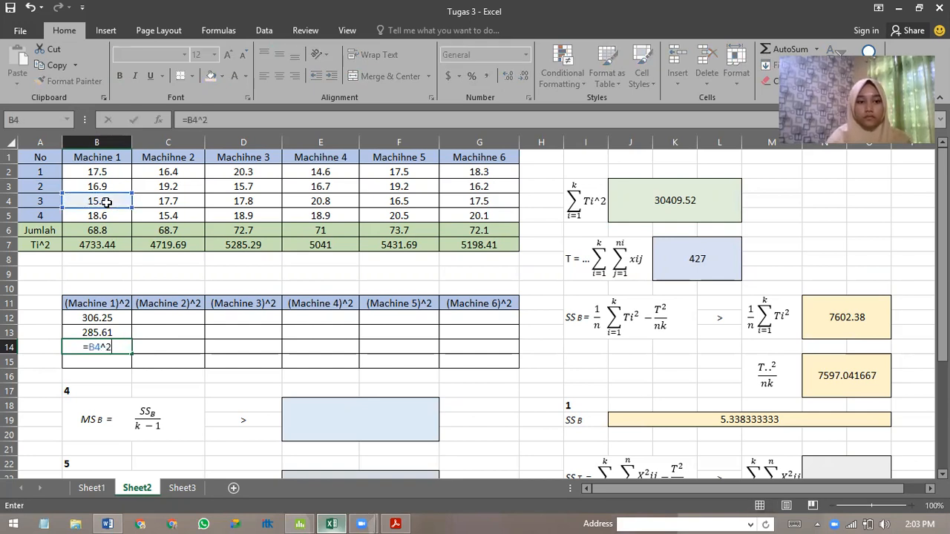
pyautogui.press('Return')
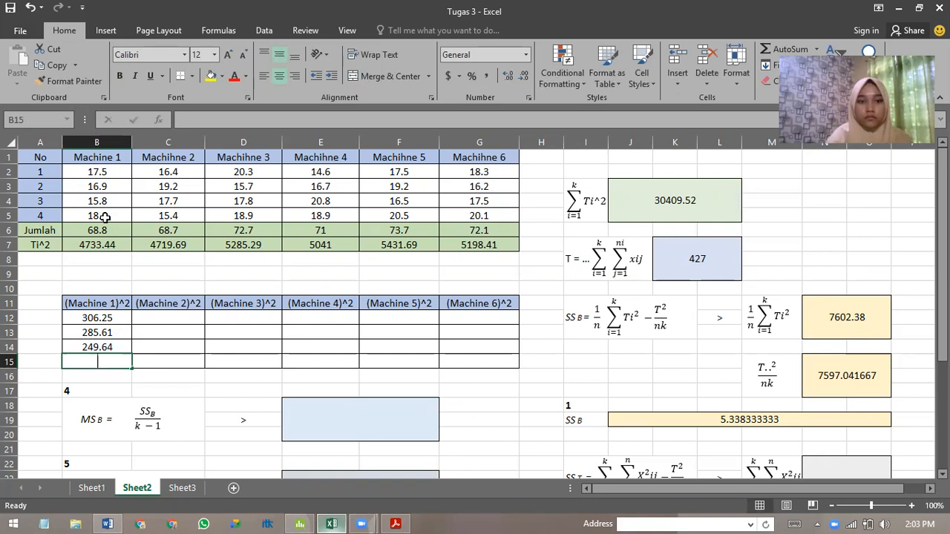
pyautogui.write('=')
pyautogui.click(106, 216)
pyautogui.write('^2')
pyautogui.press('Return')
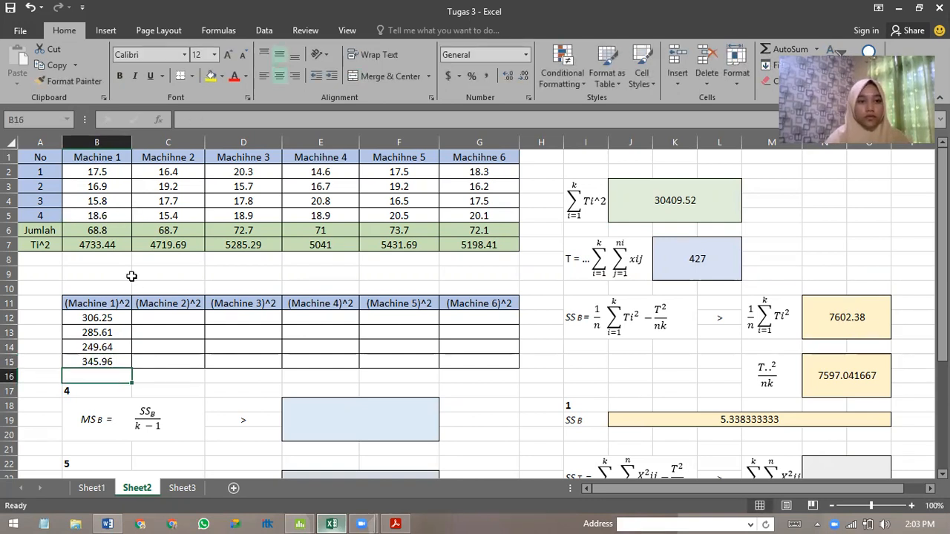
# Fill the squaring formulas in B12:B15 across to column G to square the values of Machines 2 to 6.
pyautogui.click(110, 318)
pyautogui.moveTo(130, 325); pyautogui.dragTo(490, 327)
pyautogui.click(85, 334)
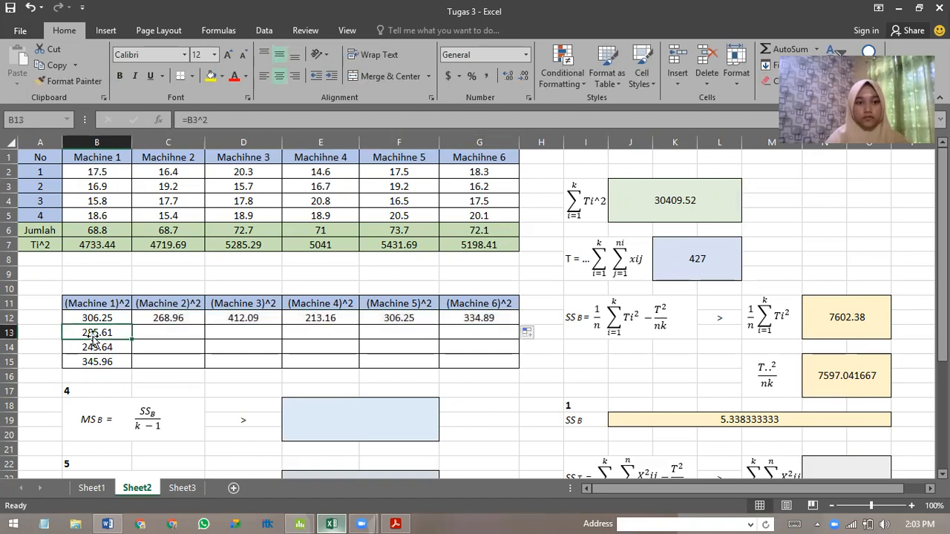
pyautogui.moveTo(132, 340); pyautogui.dragTo(479, 340)
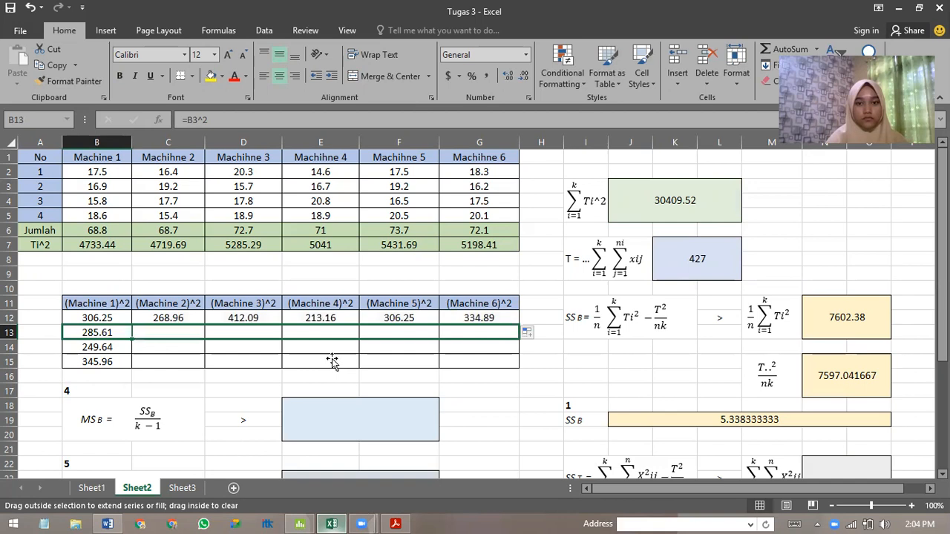
pyautogui.click(92, 347)
pyautogui.moveTo(143, 356); pyautogui.dragTo(482, 356)
pyautogui.click(94, 362)
pyautogui.moveTo(130, 368); pyautogui.dragTo(491, 366)
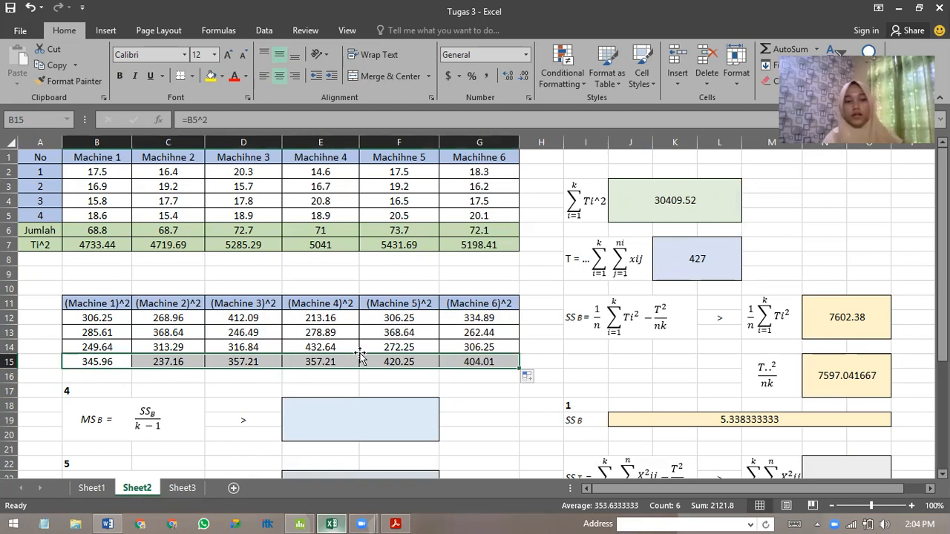
pyautogui.click(492, 360)
# Calculate the ΣΣX²ij term of SST in N22 as the sum of the squared values in B12:G15.
pyautogui.scroll(-1, 815, 429)
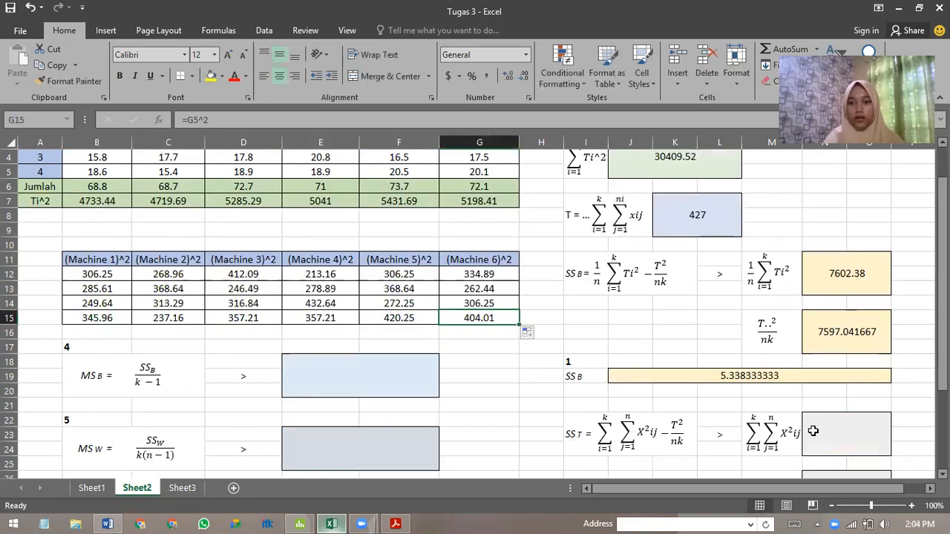
pyautogui.click(855, 441)
pyautogui.write('=')
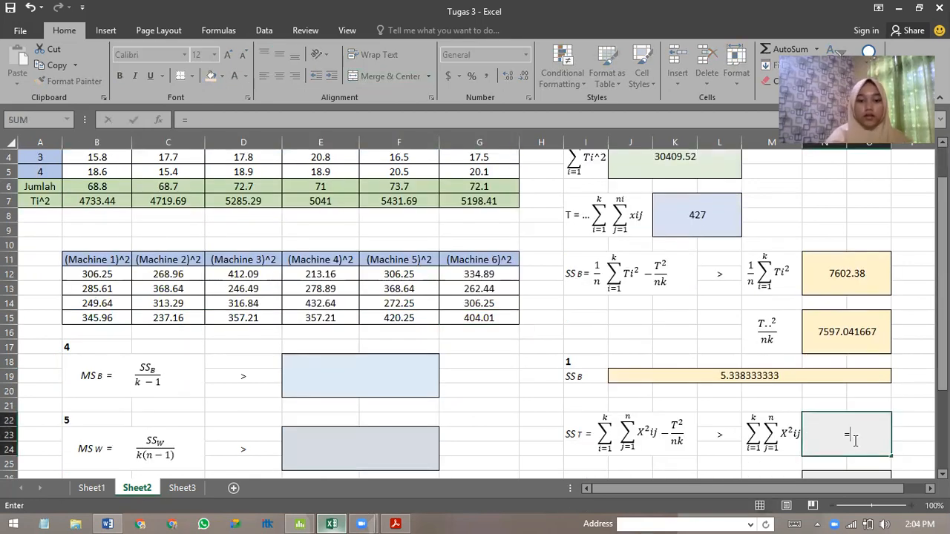
pyautogui.write('sum(')
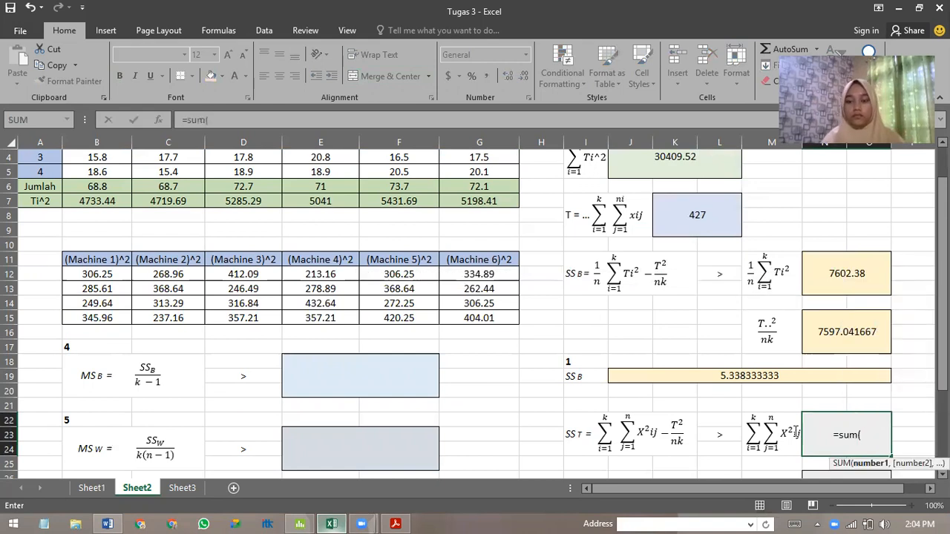
pyautogui.scroll(1, 734, 421)
pyautogui.moveTo(103, 318); pyautogui.dragTo(492, 361)
pyautogui.write(')')
pyautogui.press('Return')
# Calculate the T..²/nk term of SST in N26 with the formula =K7^2/24.
pyautogui.scroll(-2, 668, 357)
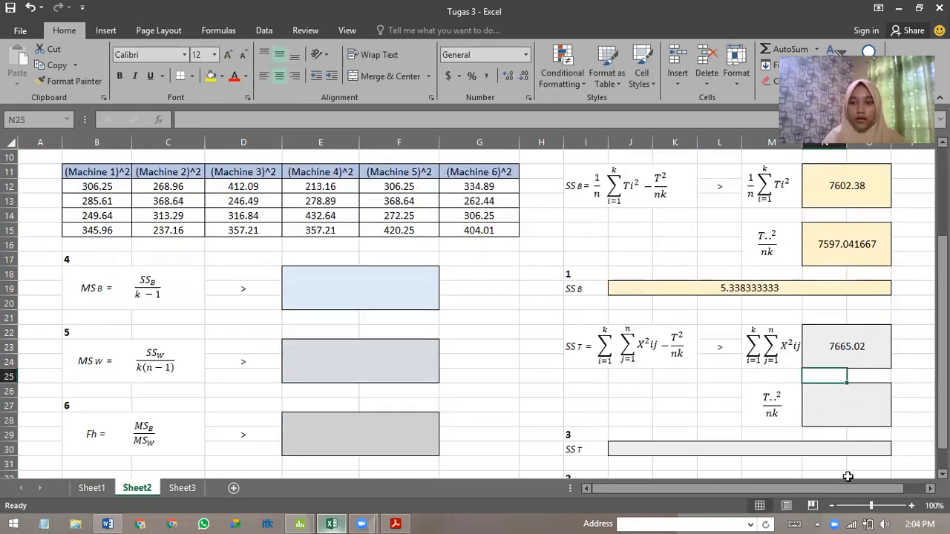
pyautogui.click(844, 416)
pyautogui.scroll(1, 844, 415)
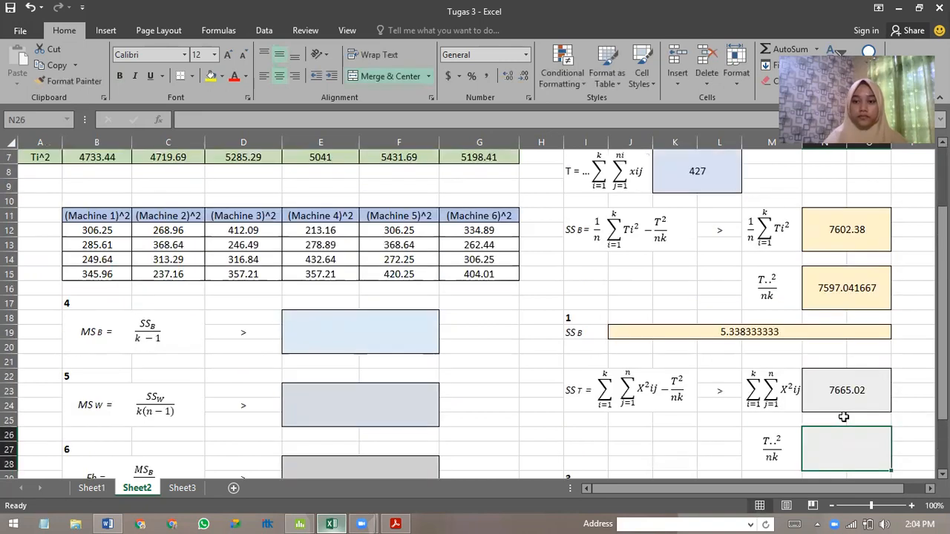
pyautogui.write('=')
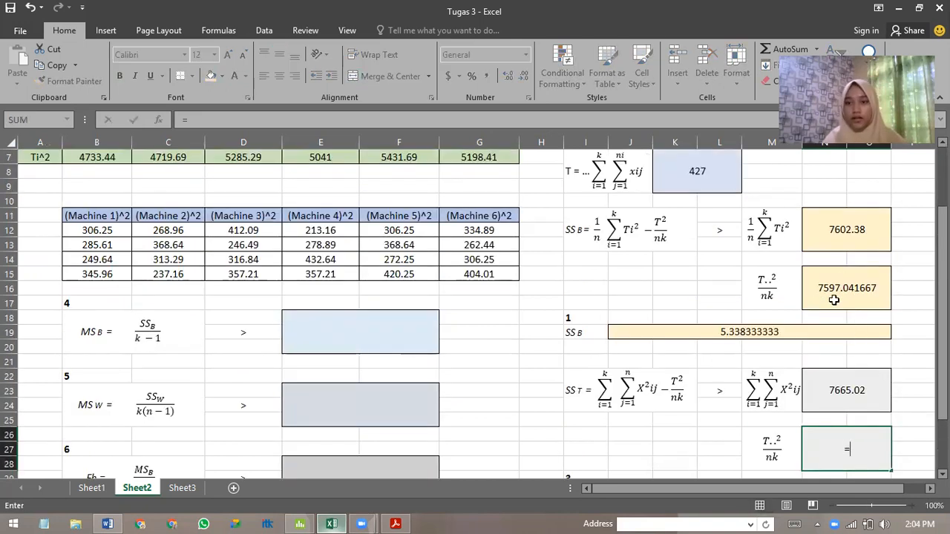
pyautogui.scroll(1, 817, 440)
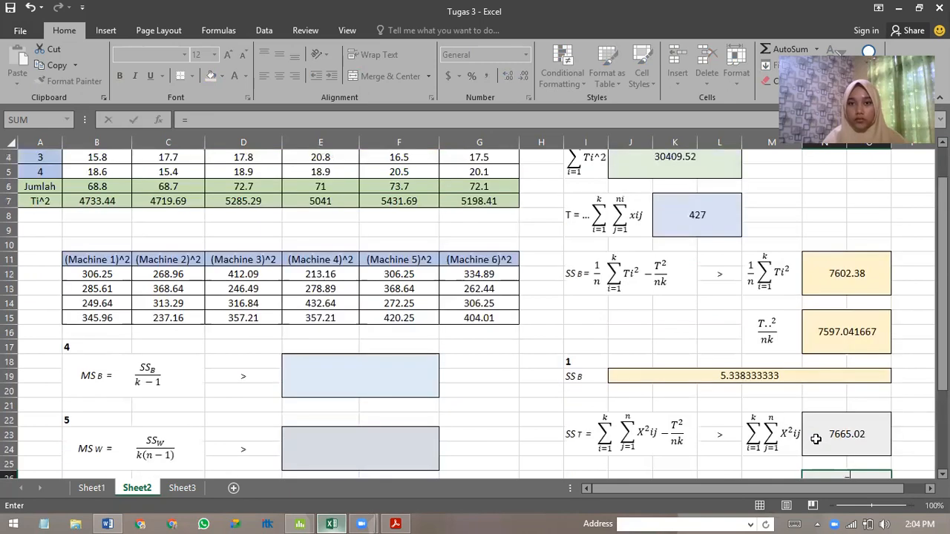
pyautogui.click(698, 215)
pyautogui.write('^2/')
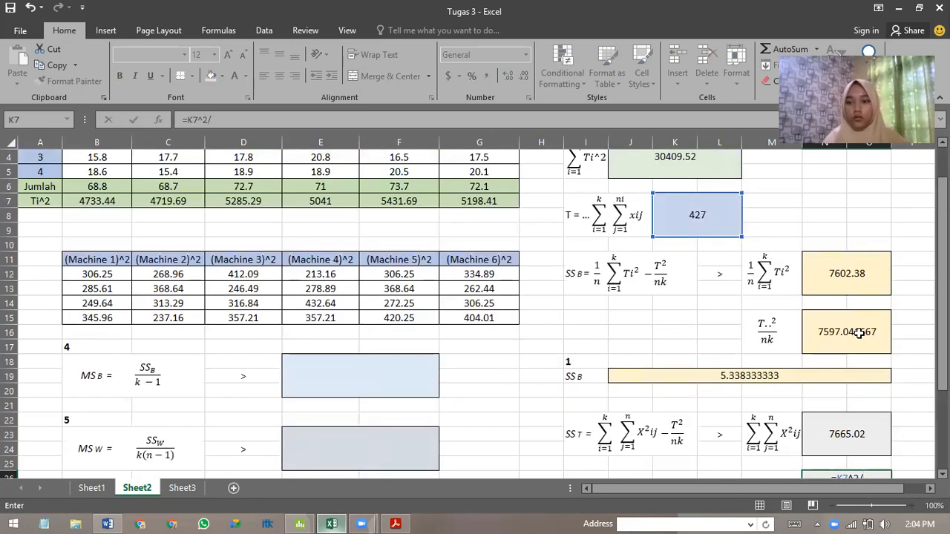
pyautogui.scroll(-1, 859, 334)
pyautogui.write('2/24')
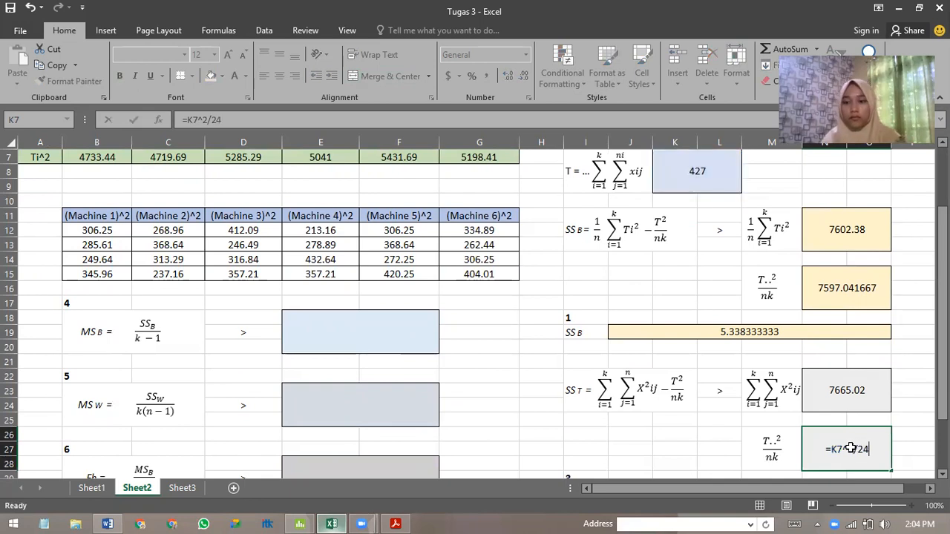
pyautogui.press('Return')
# Calculate SST in J30 by subtracting the T..²/nk term from the ΣΣX²ij term with =N22-N26.
pyautogui.scroll(-2, 870, 402)
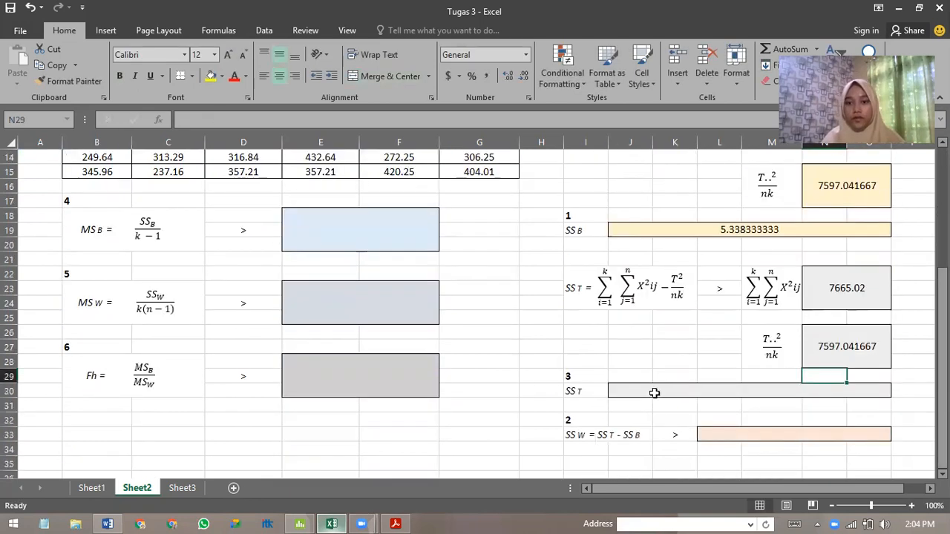
pyautogui.click(655, 390)
pyautogui.write('=')
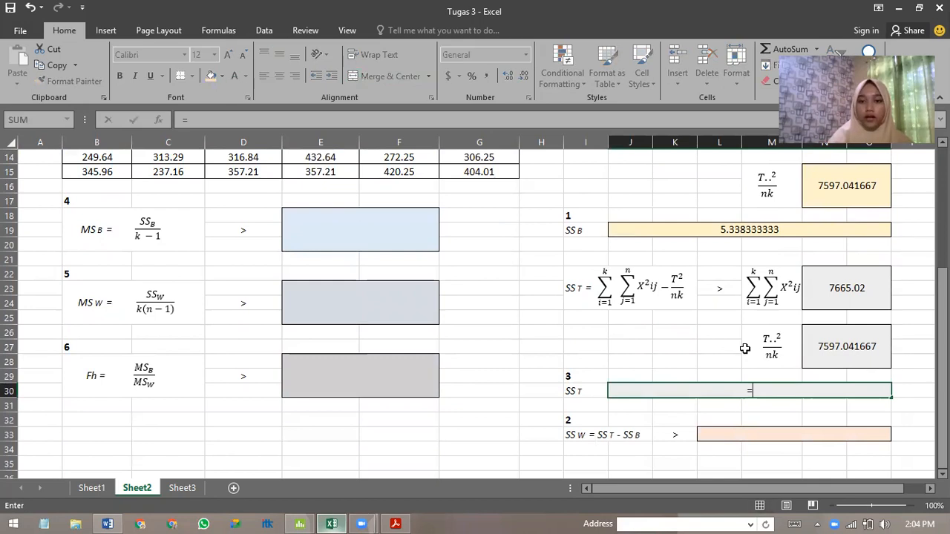
pyautogui.click(845, 287)
pyautogui.write('-')
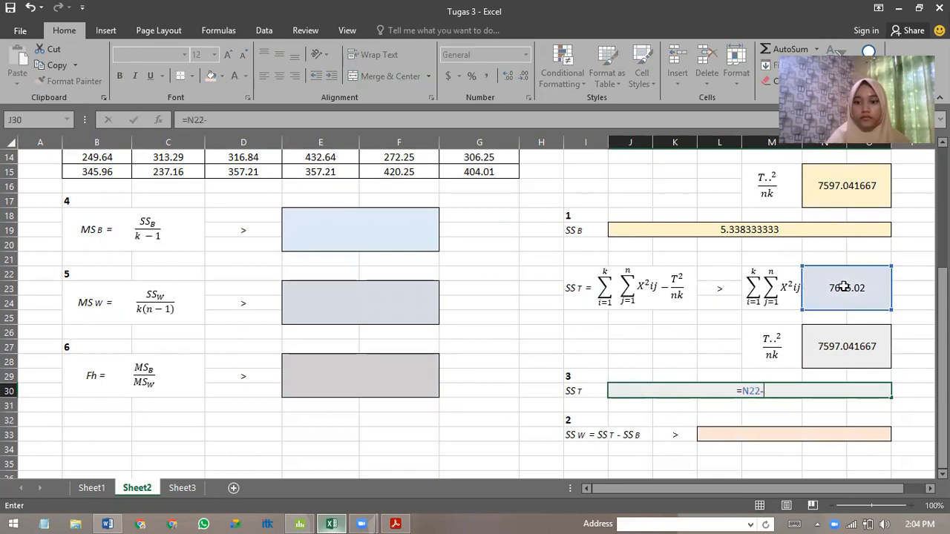
pyautogui.click(851, 355)
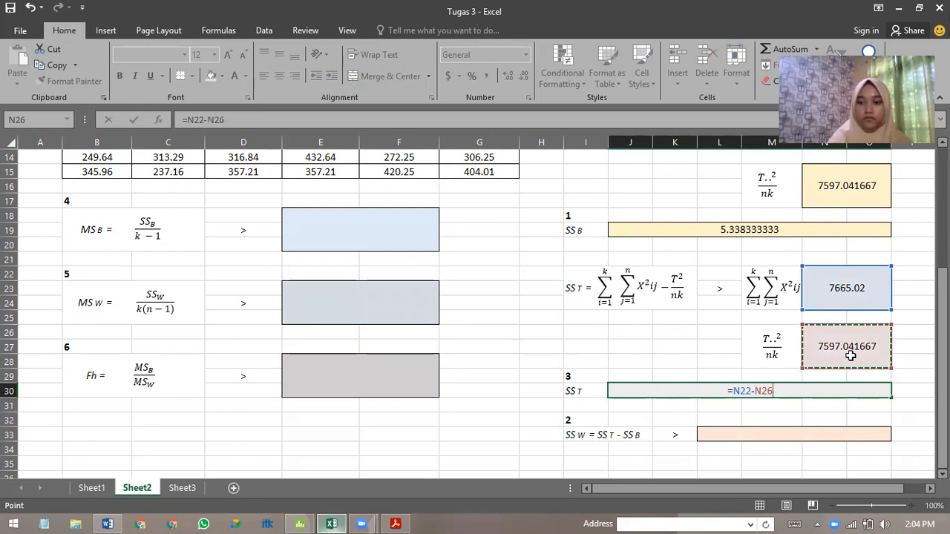
pyautogui.press('Return')
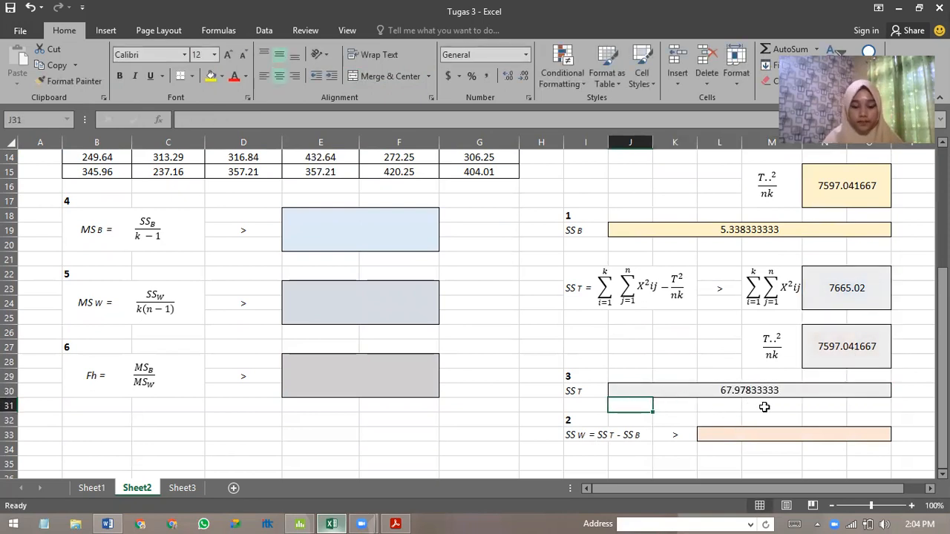
pyautogui.scroll(-1, 733, 424)
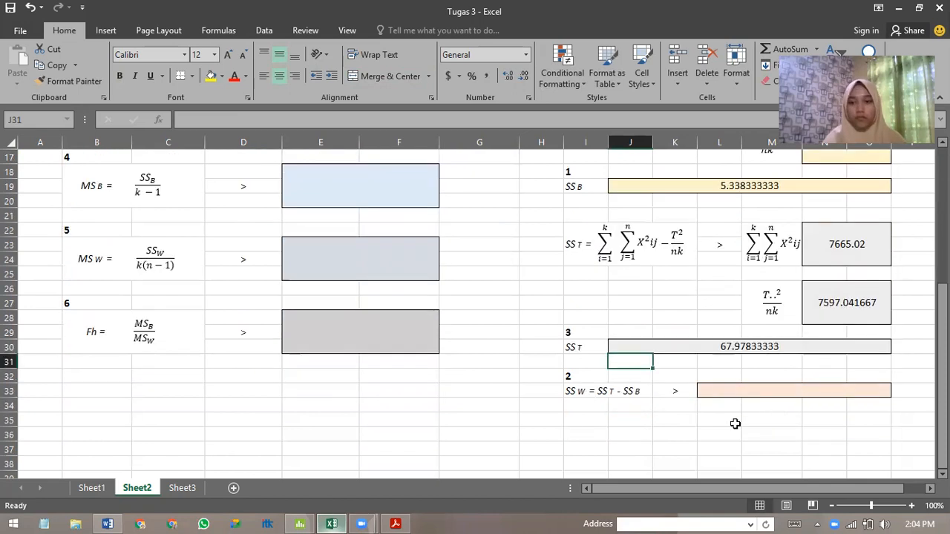
pyautogui.click(743, 386)
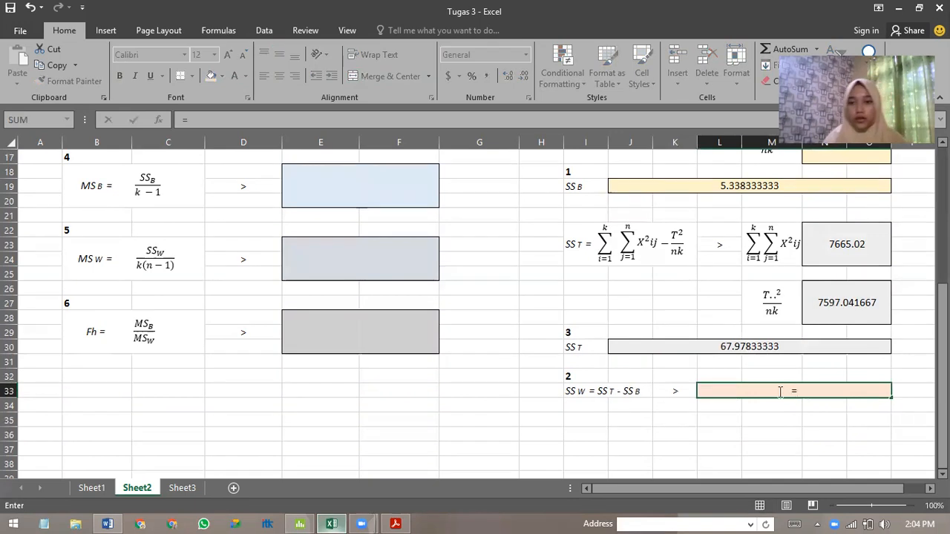
pyautogui.click(855, 249)
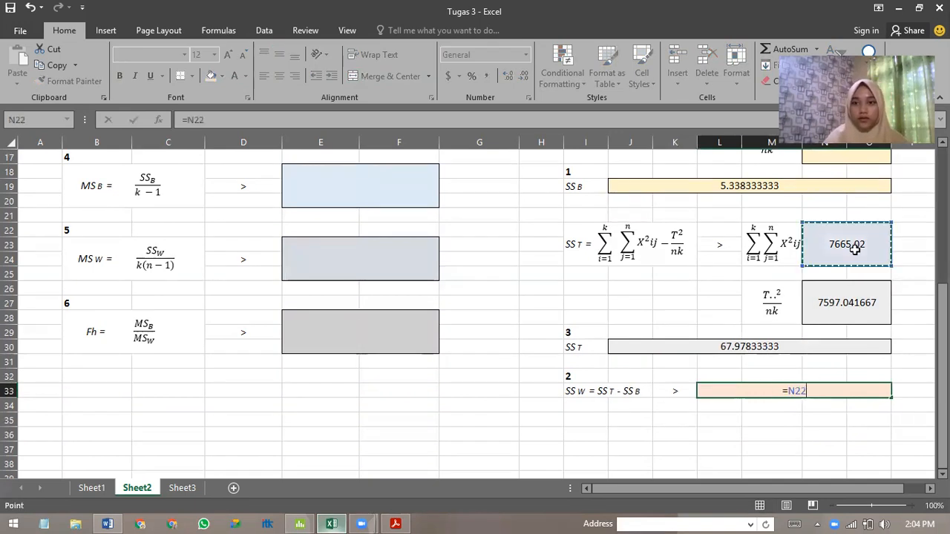
pyautogui.press('Return')
pyautogui.hotkey('ctrl', 'z')
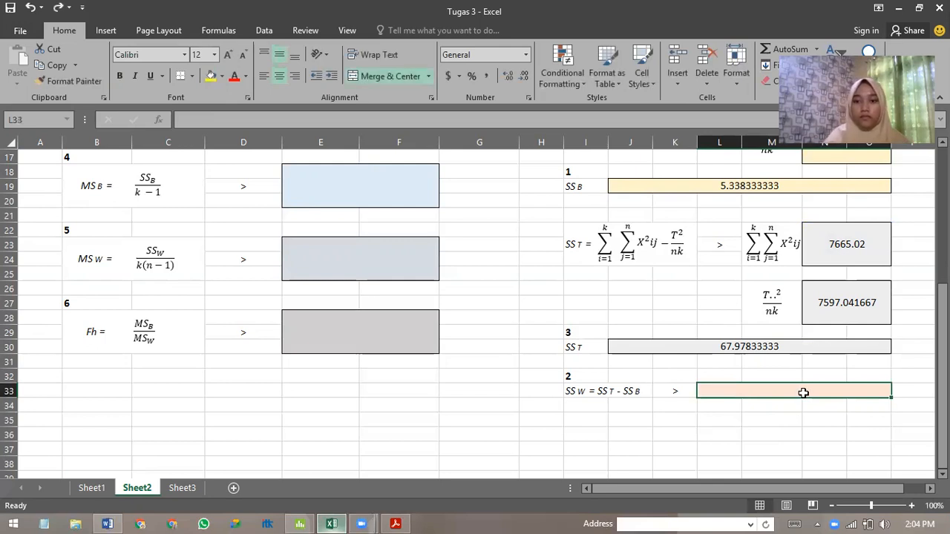
# Calculate SSW in L33 by subtracting SSB from SST with the formula =J30-J19.
pyautogui.write('=')
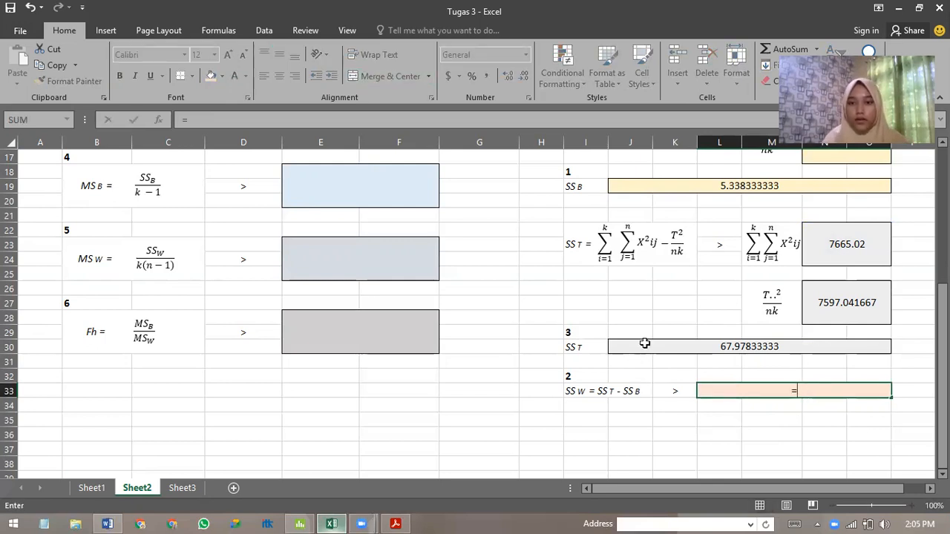
pyautogui.click(717, 347)
pyautogui.write('-')
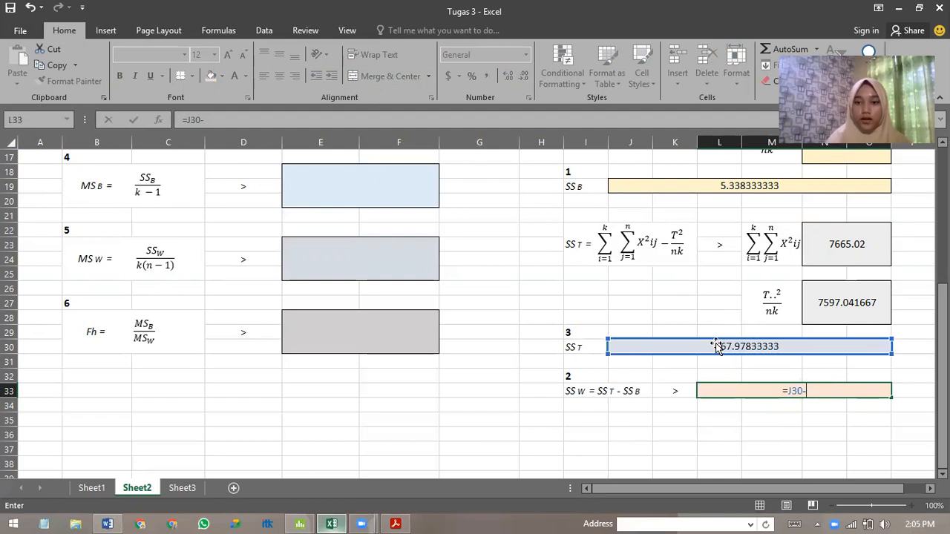
pyautogui.click(767, 185)
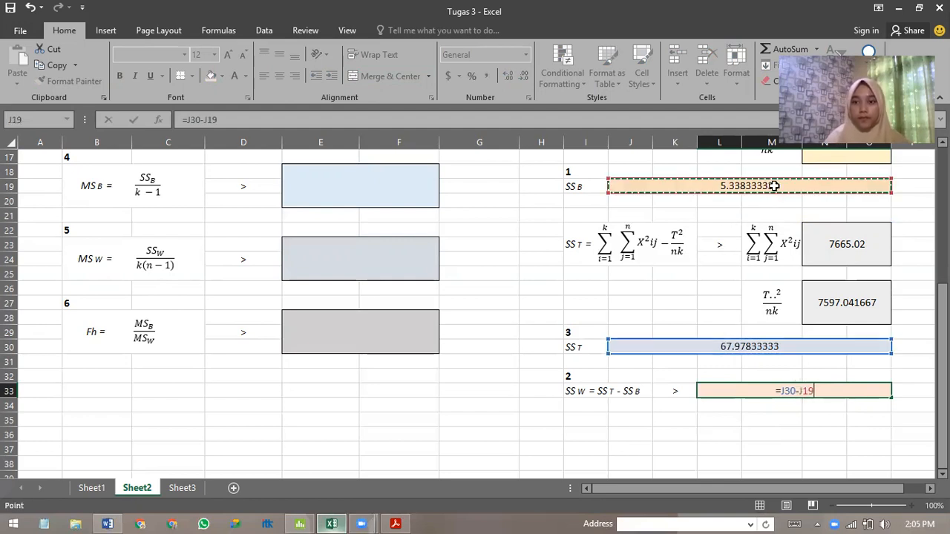
pyautogui.press('Return')
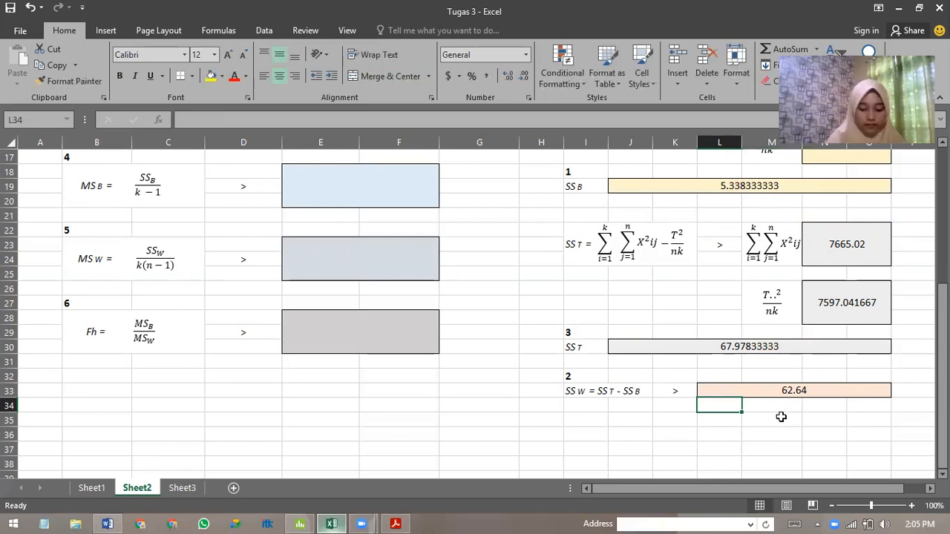
# Calculate MSB in E18 by dividing SSB by its 5 degrees of freedom with the formula =J19/5.
pyautogui.scroll(3, 656, 399)
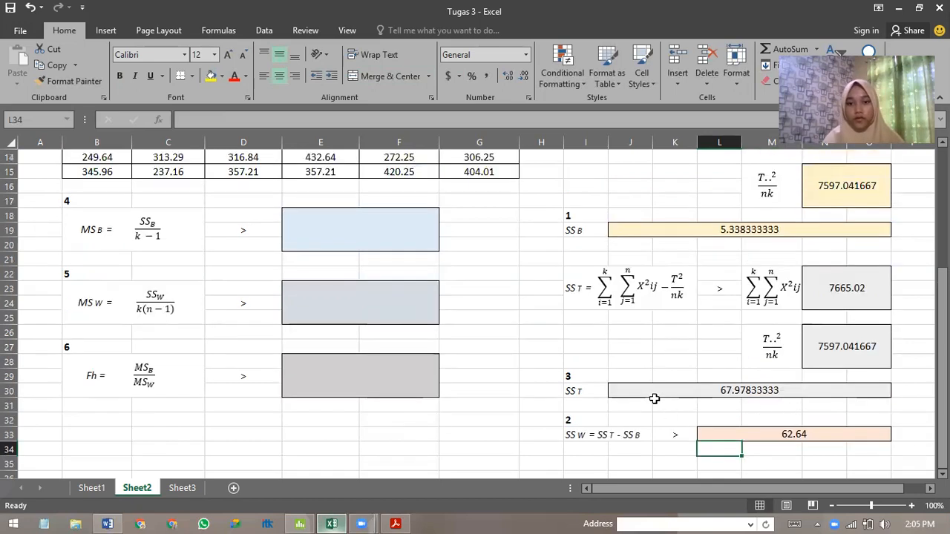
pyautogui.click(355, 321)
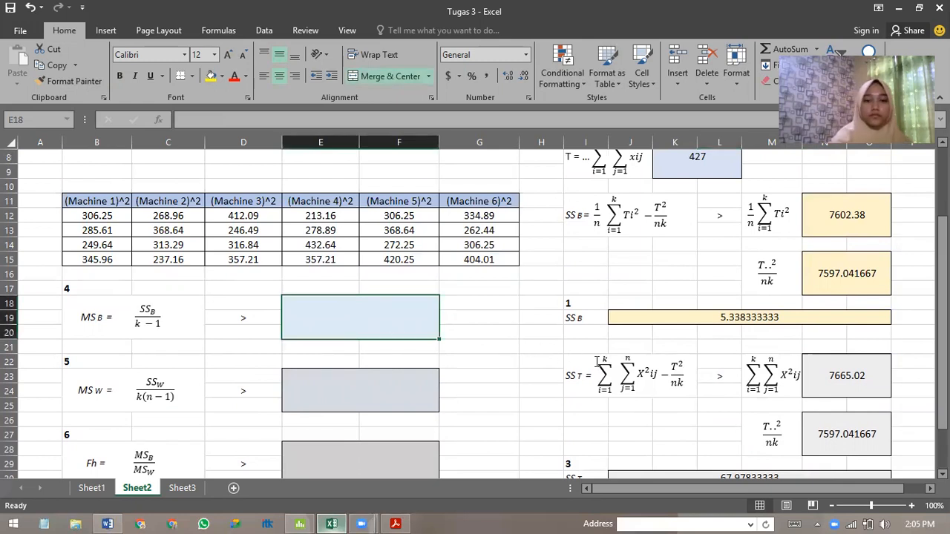
pyautogui.write('=')
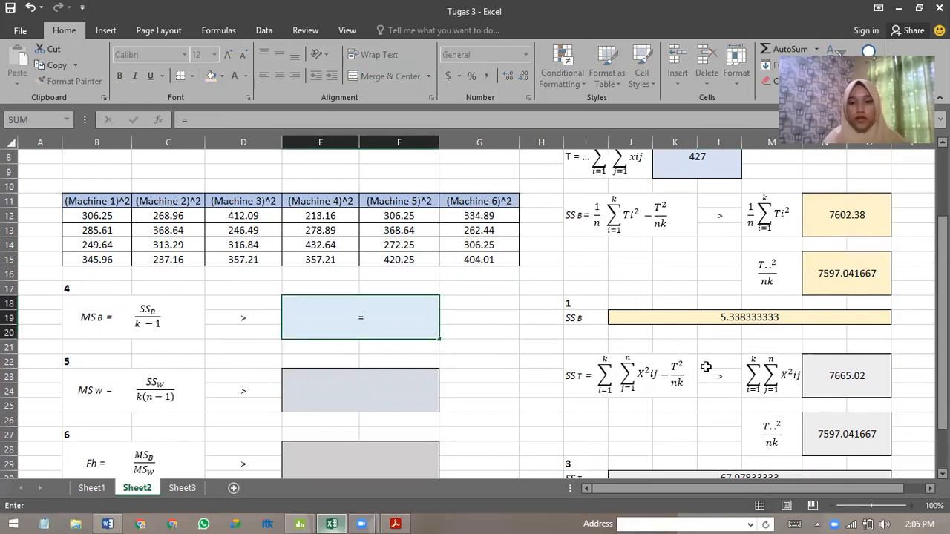
pyautogui.scroll(-1, 706, 367)
pyautogui.click(731, 274)
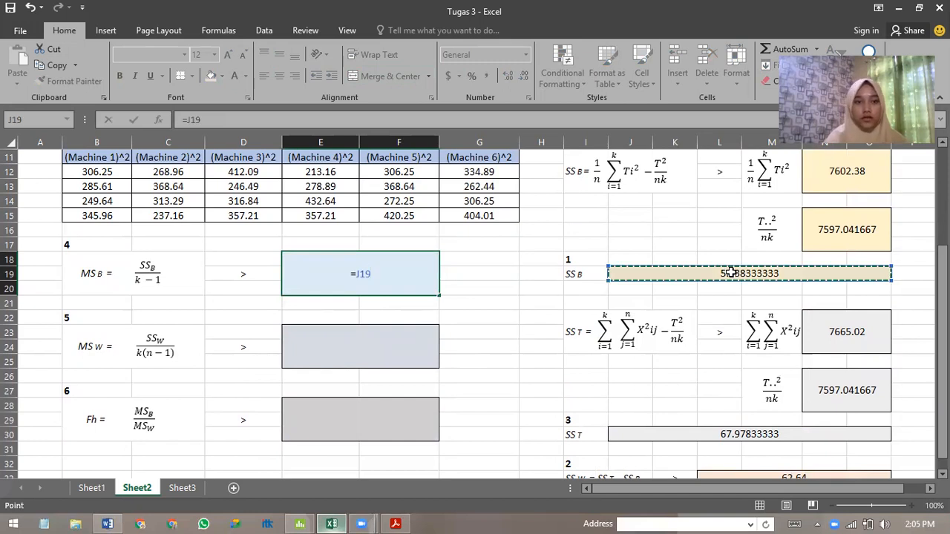
pyautogui.write('/')
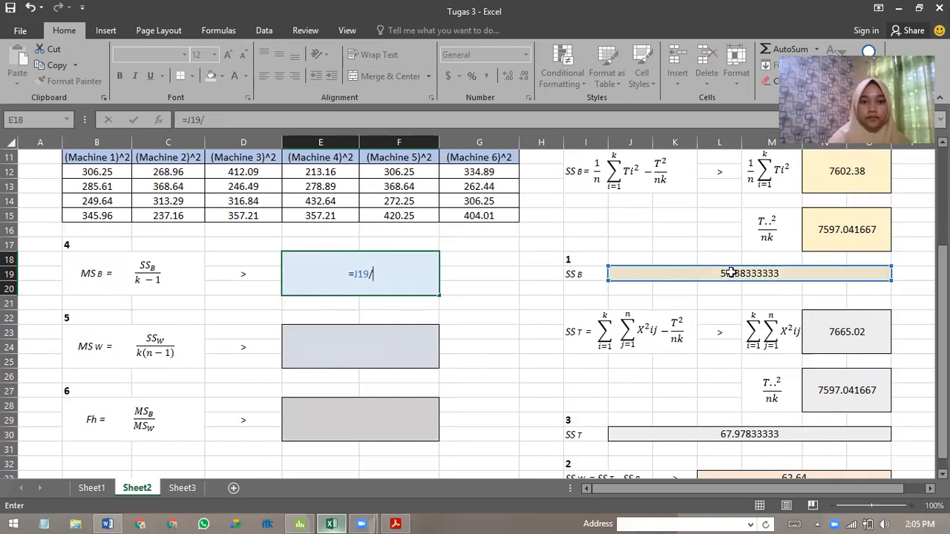
pyautogui.scroll(4, 341, 270)
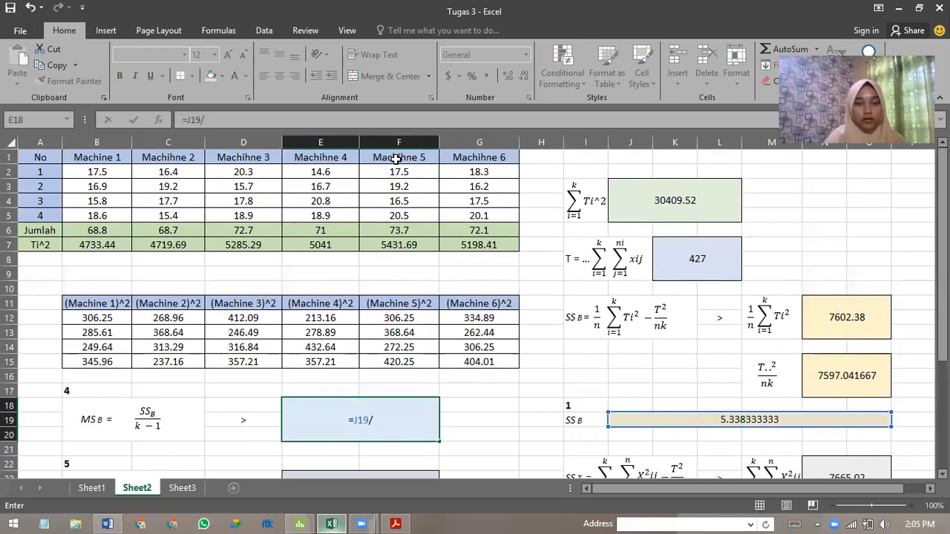
pyautogui.scroll(-2, 400, 318)
pyautogui.write('5')
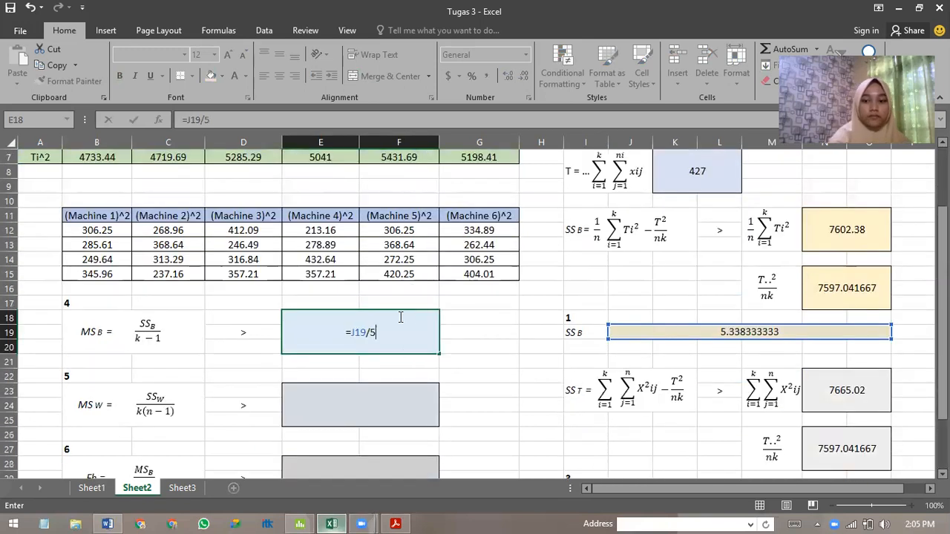
pyautogui.press('Return')
# Calculate MSW in E23 by dividing SSW by k(n-1) with the formula =L33/18.
pyautogui.scroll(-1, 400, 318)
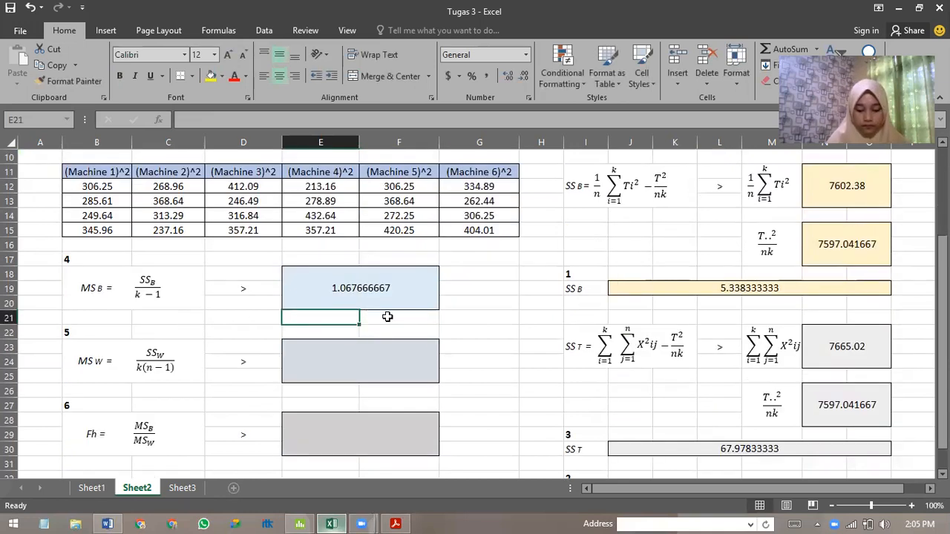
pyautogui.click(332, 364)
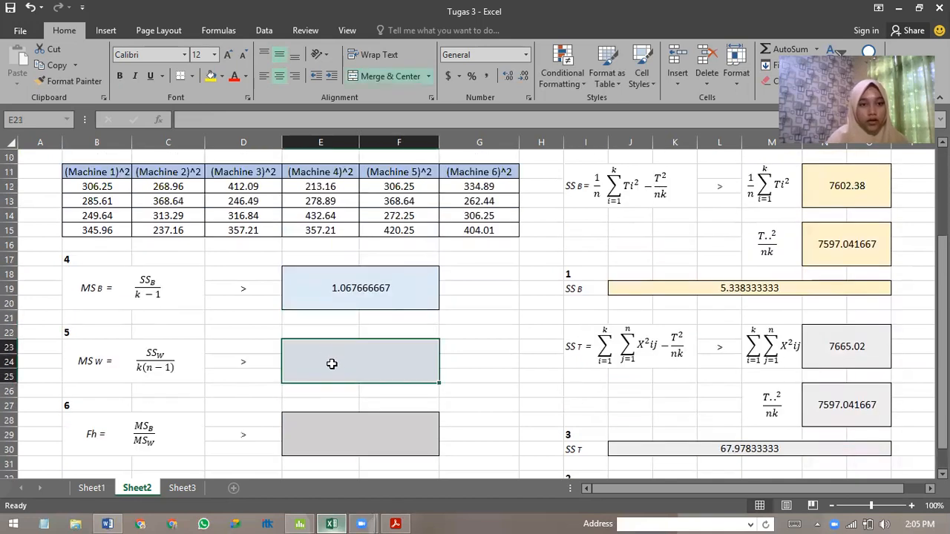
pyautogui.write('=')
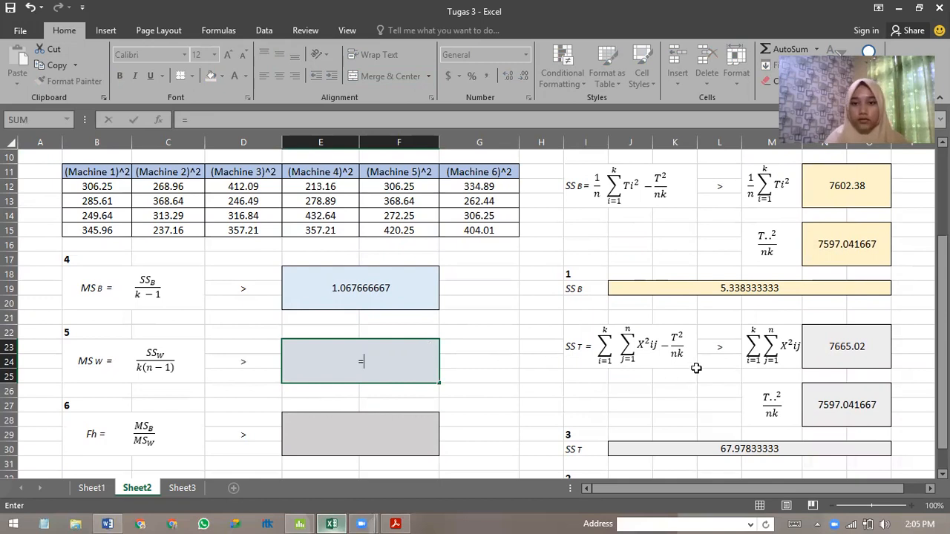
pyautogui.scroll(-2, 697, 368)
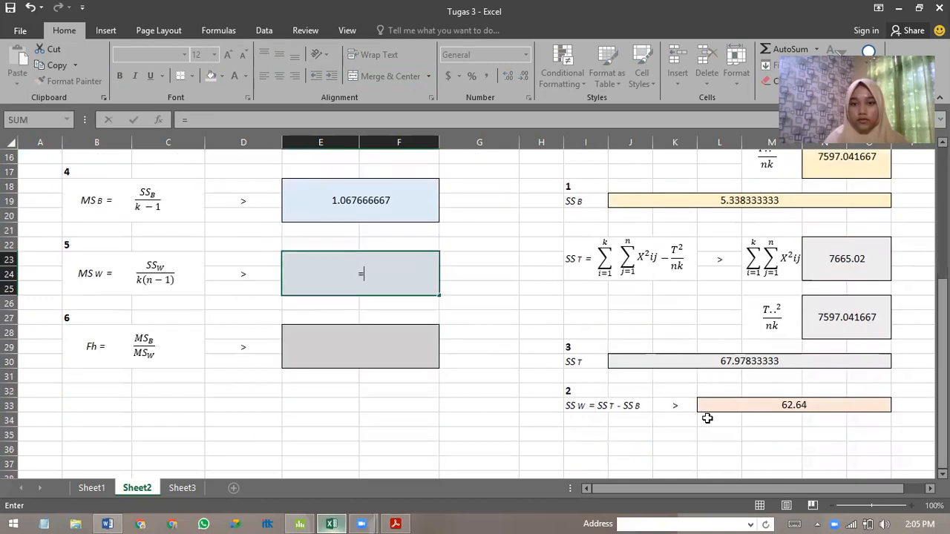
pyautogui.click(757, 406)
pyautogui.write('/')
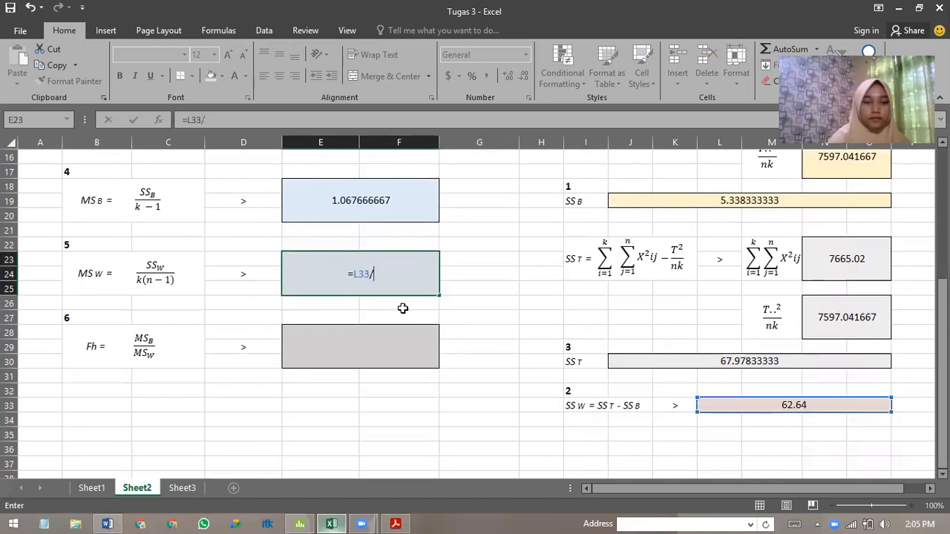
pyautogui.scroll(4, 293, 277)
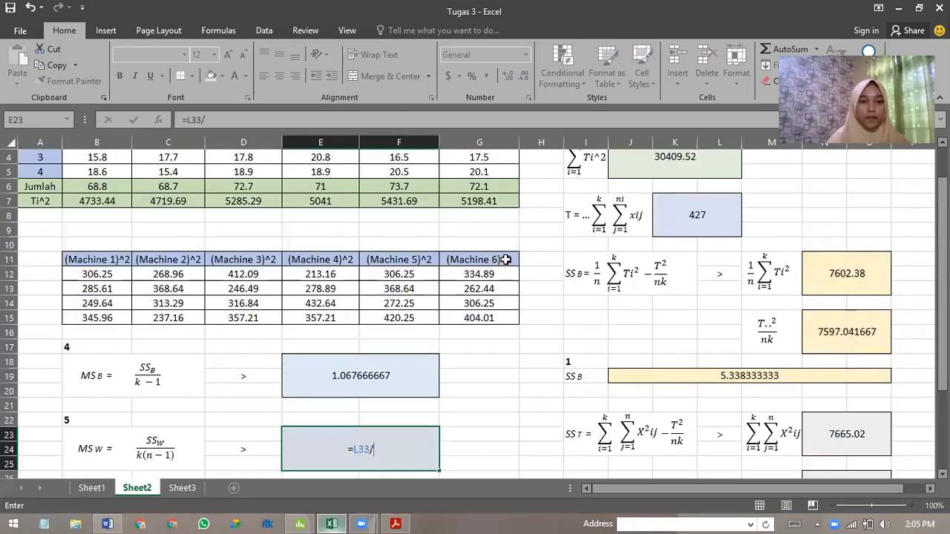
pyautogui.scroll(-1, 490, 289)
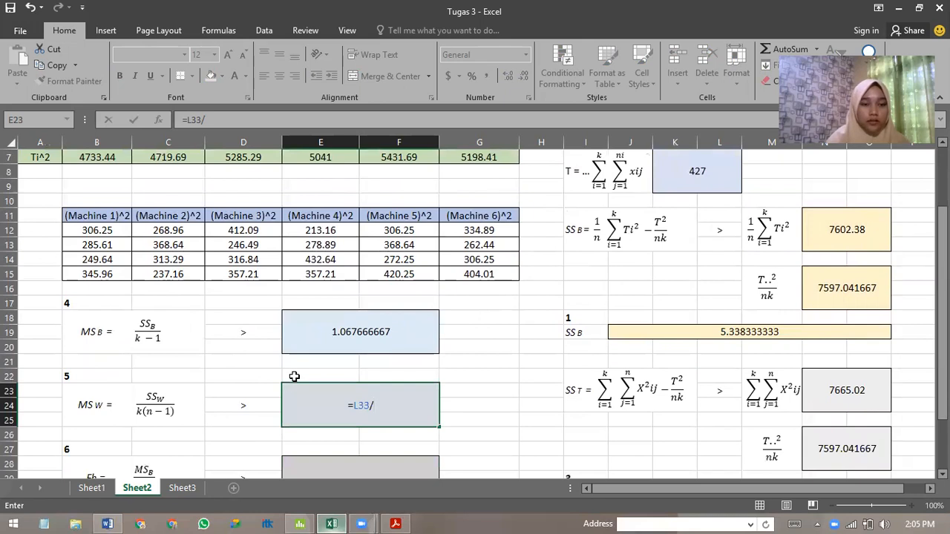
pyautogui.scroll(1, 89, 252)
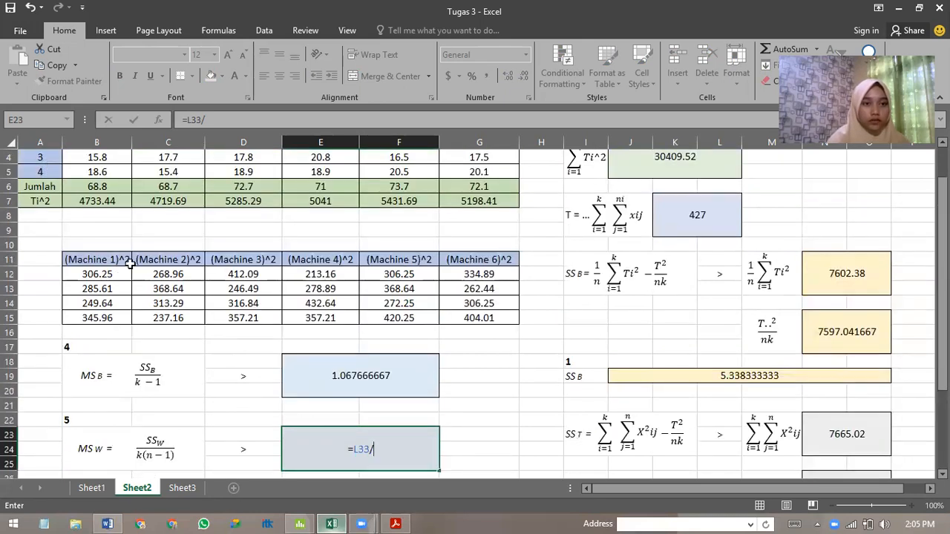
pyautogui.scroll(-1, 393, 384)
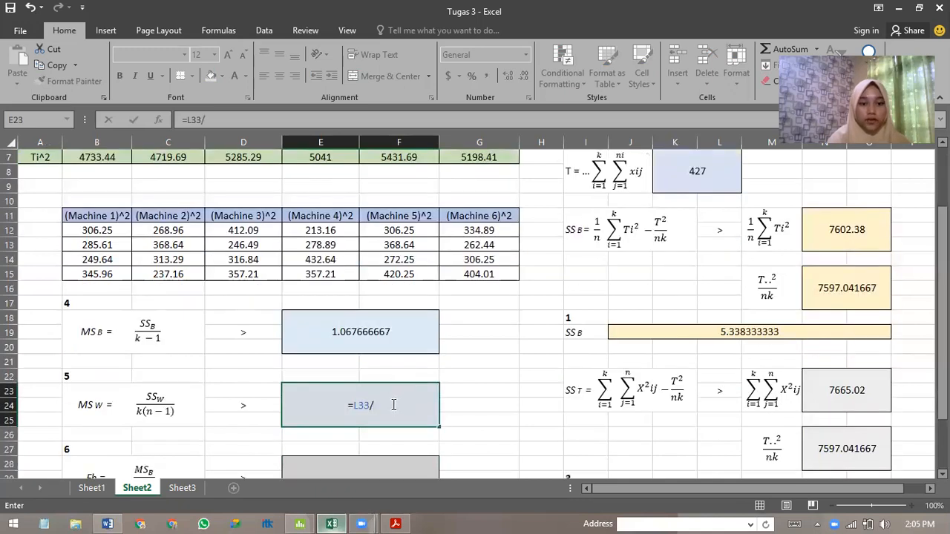
pyautogui.write('18')
pyautogui.press('Return')
# Calculate the Fh ratio in E28 by dividing MSB by MSW with the formula =E18/E23.
pyautogui.scroll(-1, 377, 399)
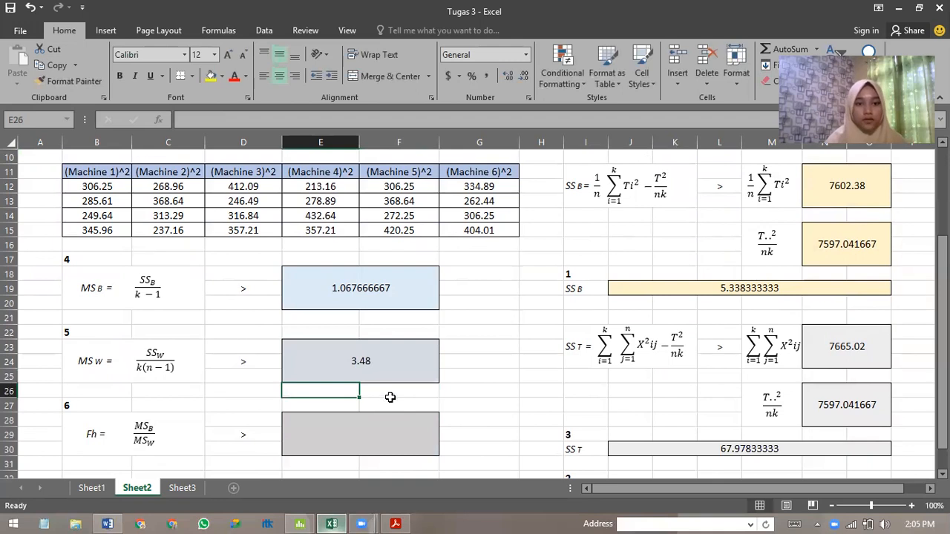
pyautogui.scroll(-1, 394, 376)
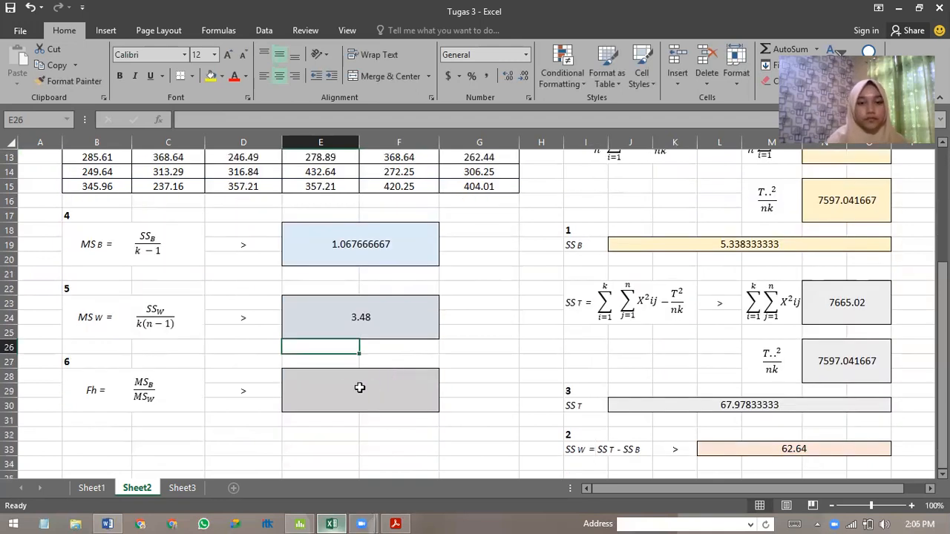
pyautogui.click(342, 388)
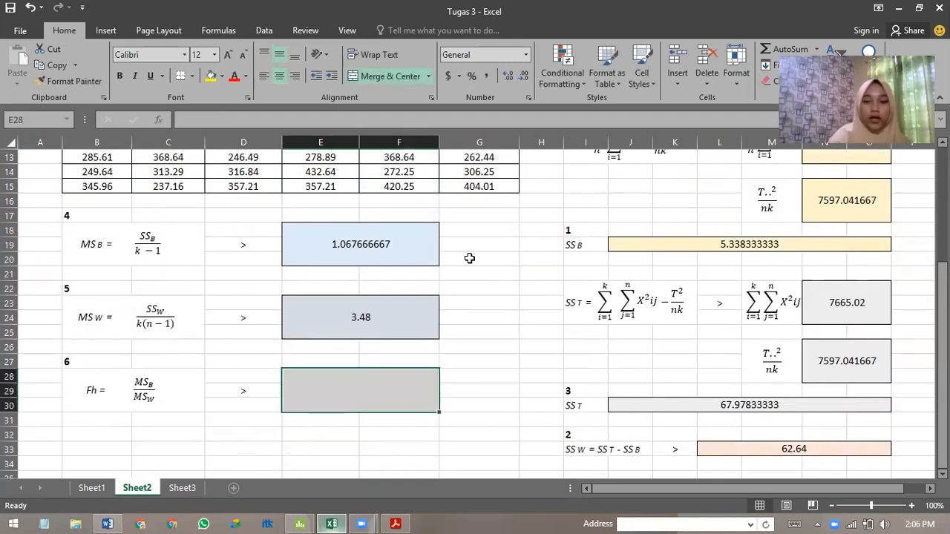
pyautogui.write('=')
pyautogui.click(352, 244)
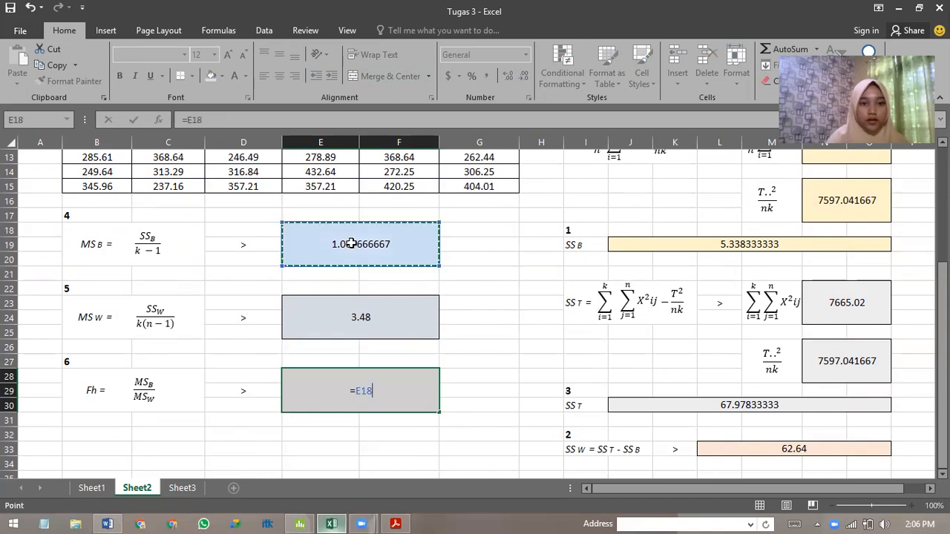
pyautogui.write('/')
pyautogui.click(382, 312)
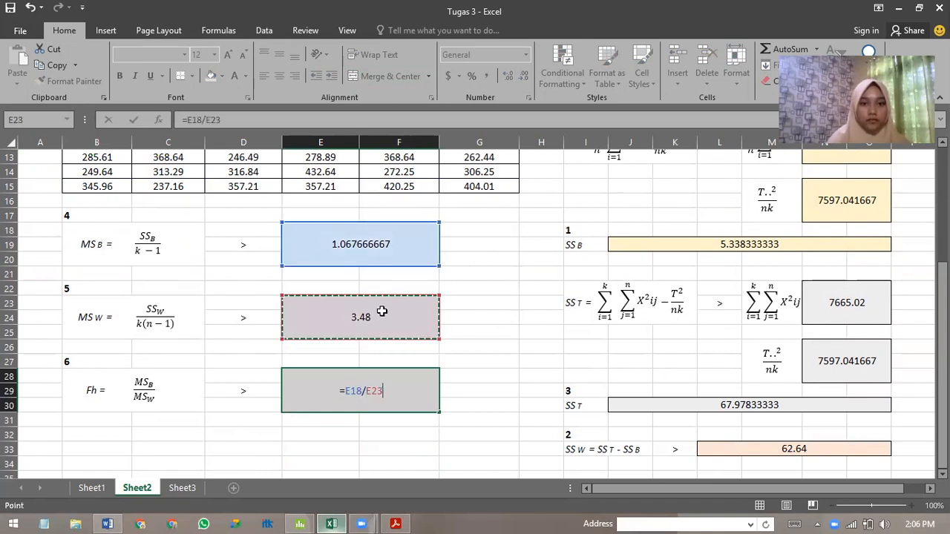
pyautogui.press('Return')
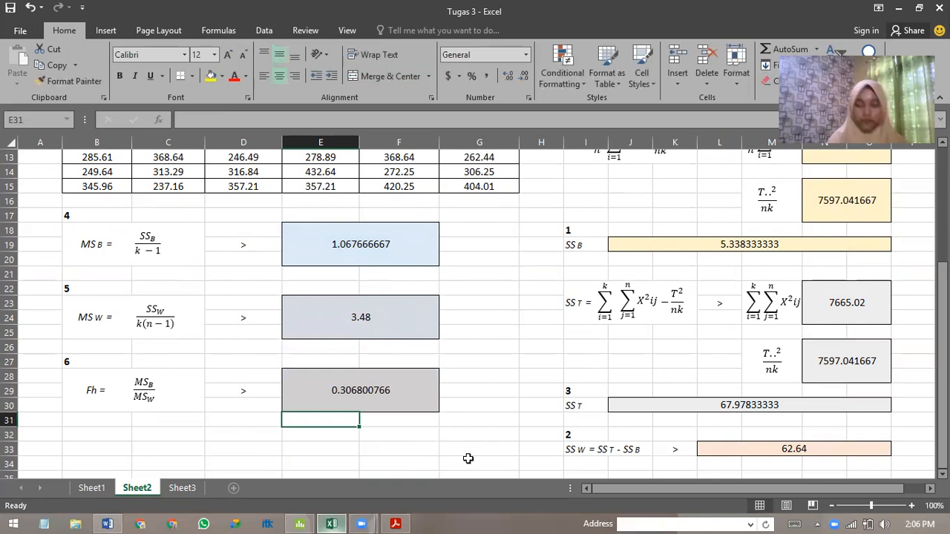
# Switch to the Tugas 3 project in Minitab and show Worksheet 2 with the six-machine data.
pyautogui.scroll(4, 548, 371)
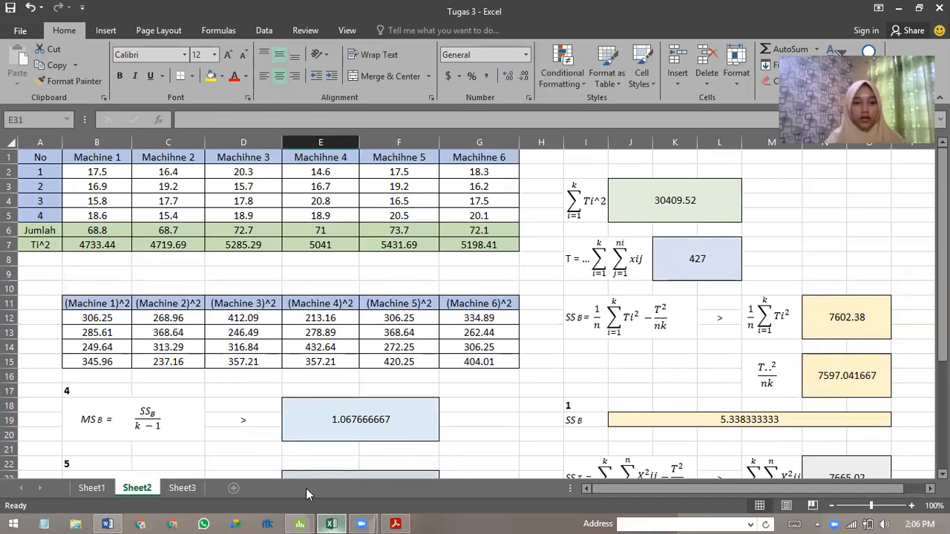
pyautogui.click(300, 524)
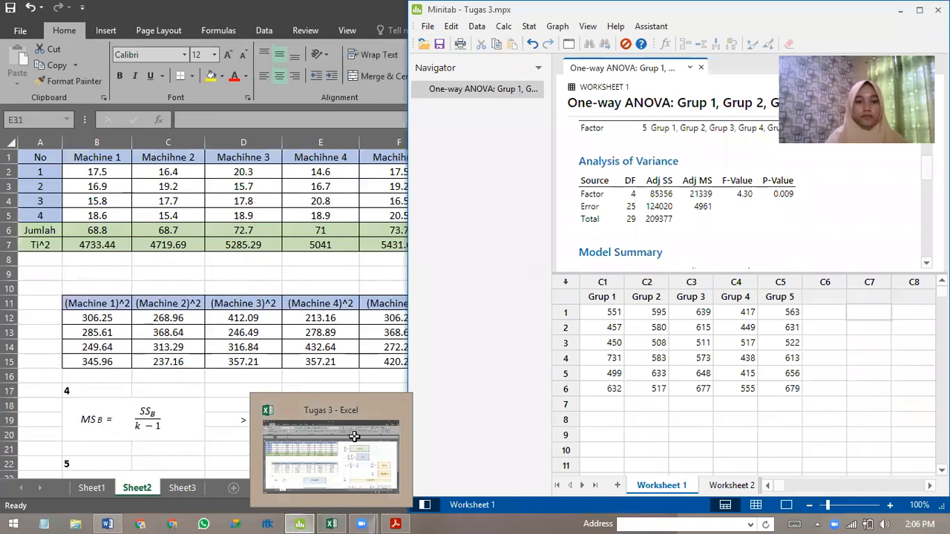
pyautogui.click(316, 484)
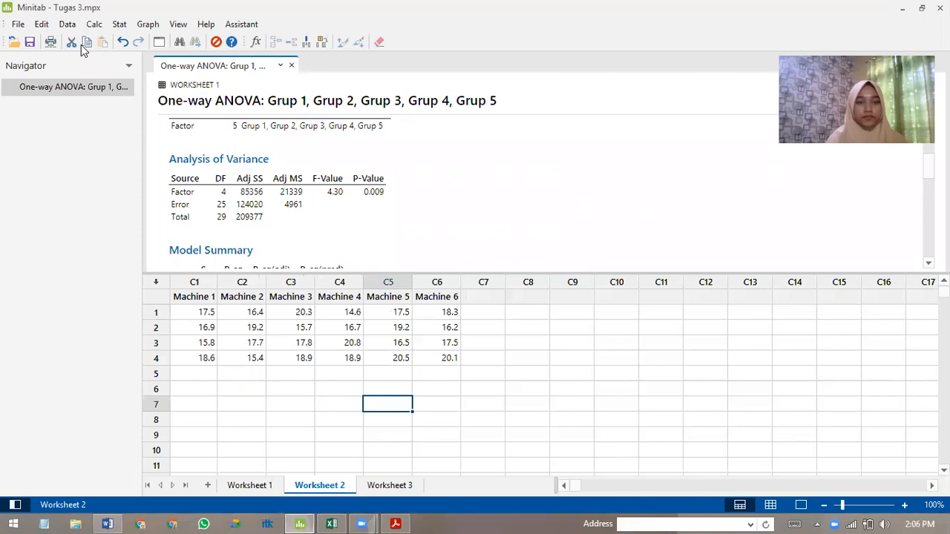
pyautogui.click(121, 26)
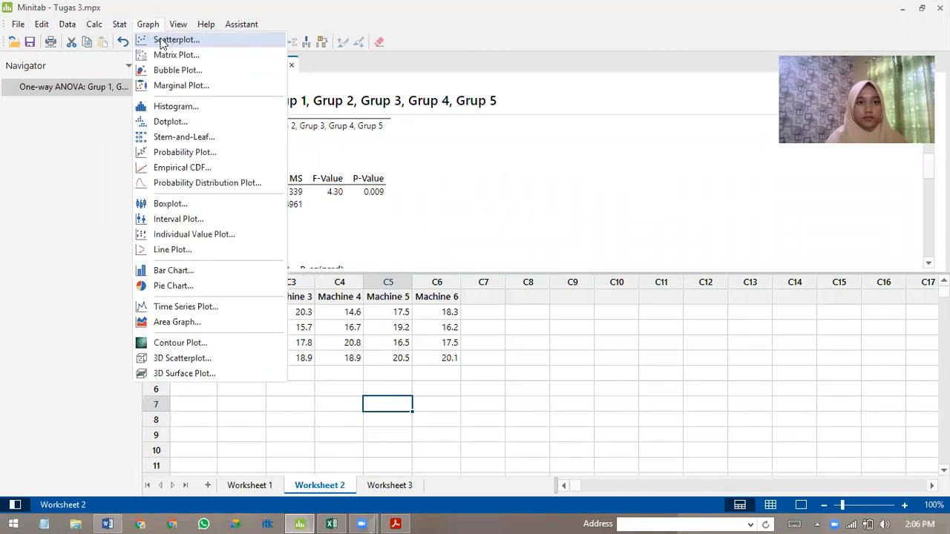
pyautogui.moveTo(230, 70)
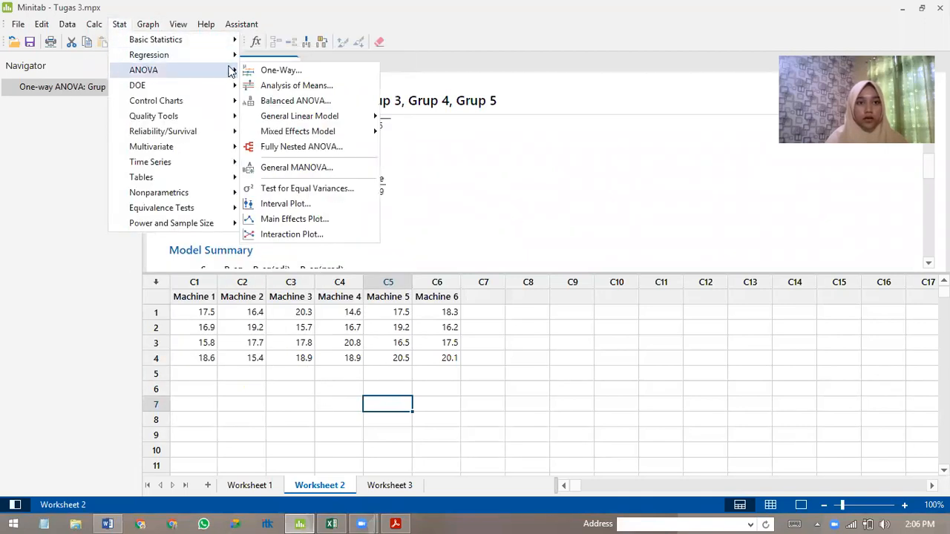
pyautogui.click(269, 70)
pyautogui.click(635, 154)
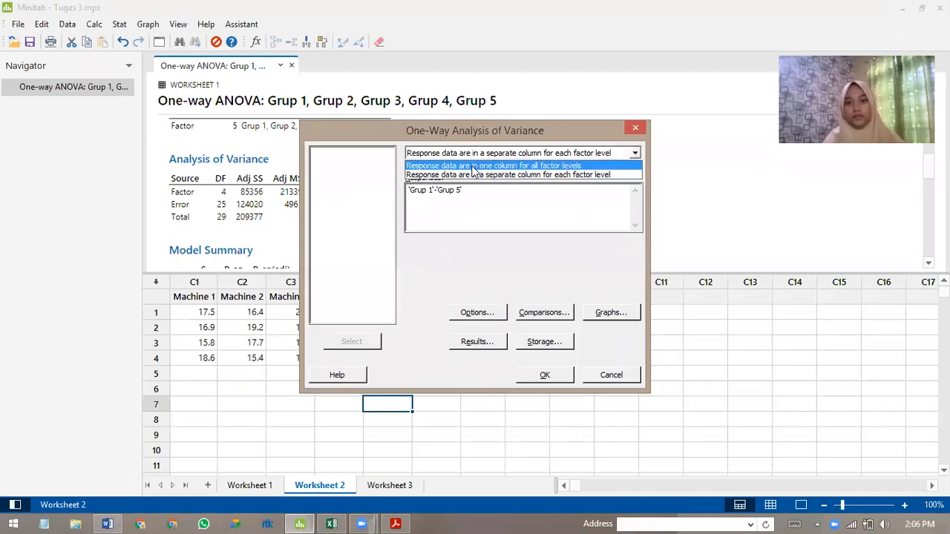
pyautogui.click(465, 176)
pyautogui.click(438, 191)
pyautogui.moveTo(333, 156); pyautogui.dragTo(333, 218)
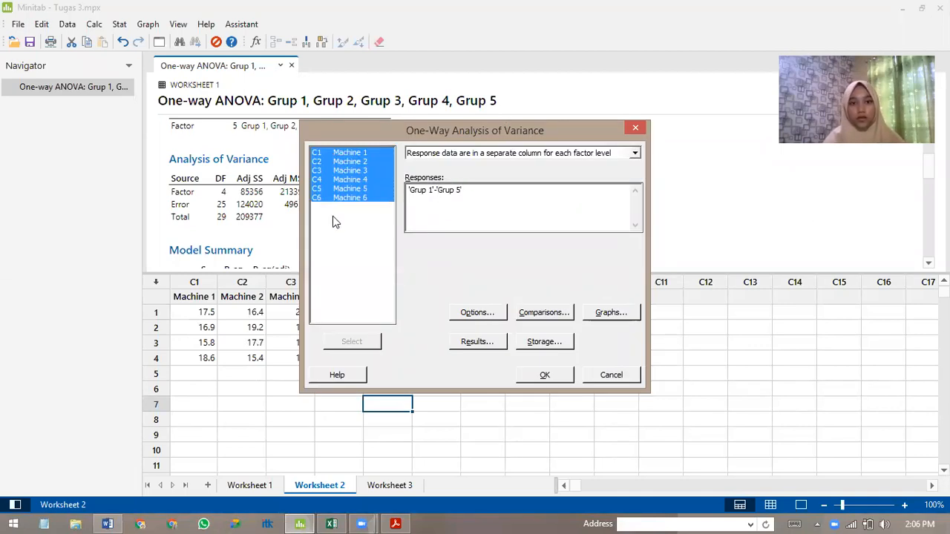
pyautogui.click(367, 344)
pyautogui.moveTo(343, 154); pyautogui.dragTo(343, 224)
pyautogui.click(358, 342)
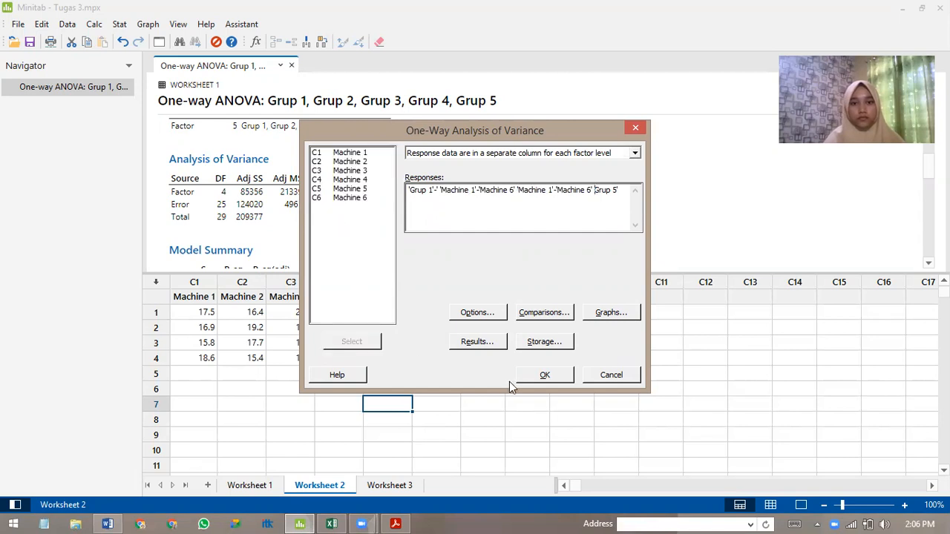
pyautogui.click(610, 375)
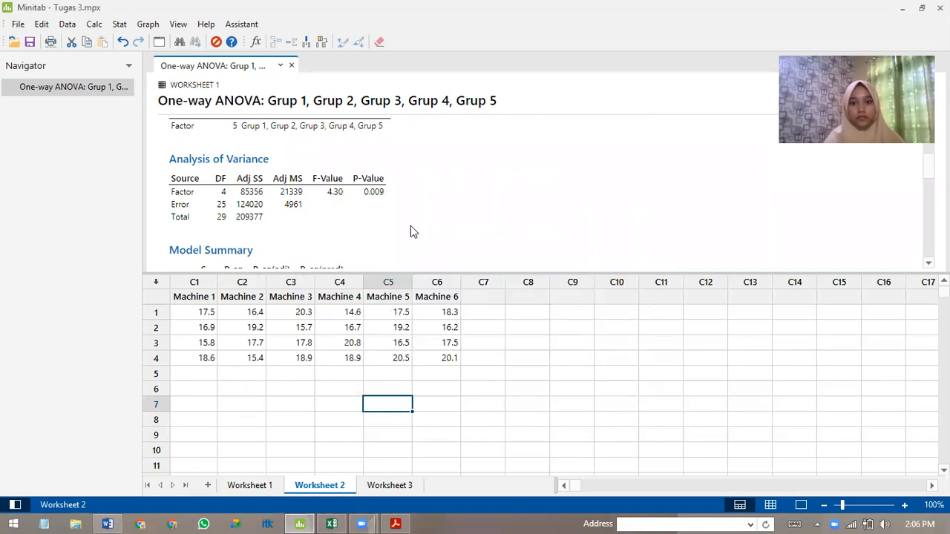
# Open the One-Way ANOVA setup with response data in a separate column for each factor level.
pyautogui.click(119, 23)
pyautogui.moveTo(227, 72)
pyautogui.click(268, 70)
pyautogui.click(576, 152)
pyautogui.click(441, 176)
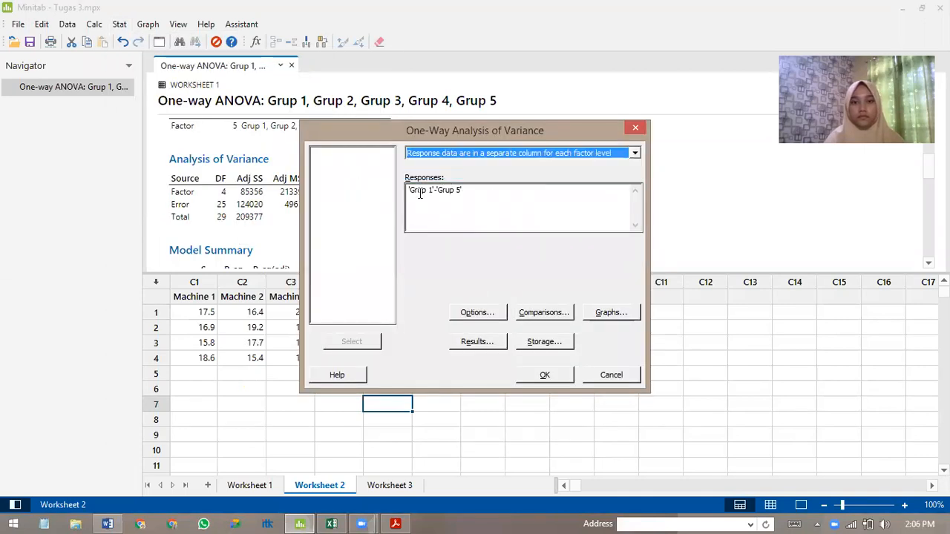
# Try to run the one-way ANOVA with Machine 1 to Machine 6 inserted into the existing Grup responses.
pyautogui.click(421, 192)
pyautogui.moveTo(343, 153); pyautogui.dragTo(344, 197)
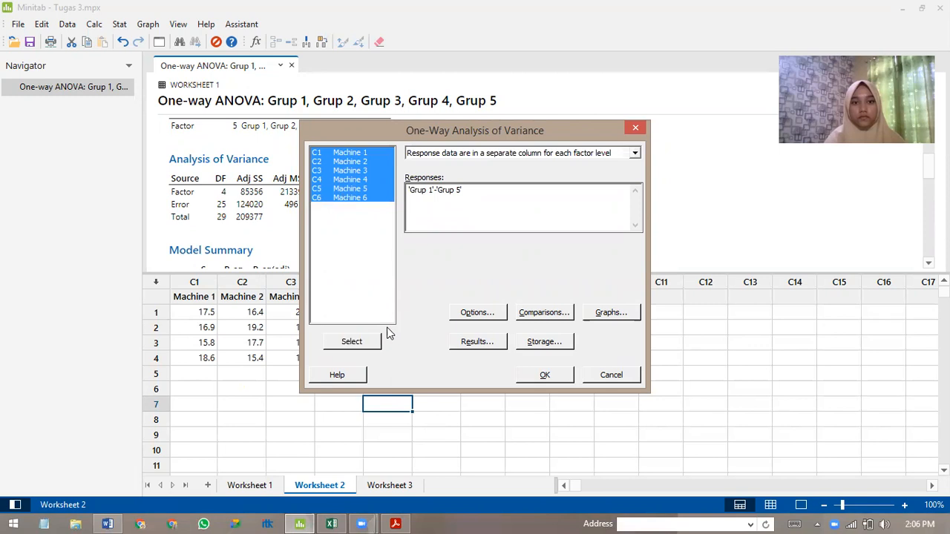
pyautogui.click(362, 343)
pyautogui.click(545, 375)
pyautogui.click(555, 322)
# Replace the responses with Machine 1 through Machine 6 and run the one-way ANOVA.
pyautogui.moveTo(356, 153); pyautogui.dragTo(354, 202)
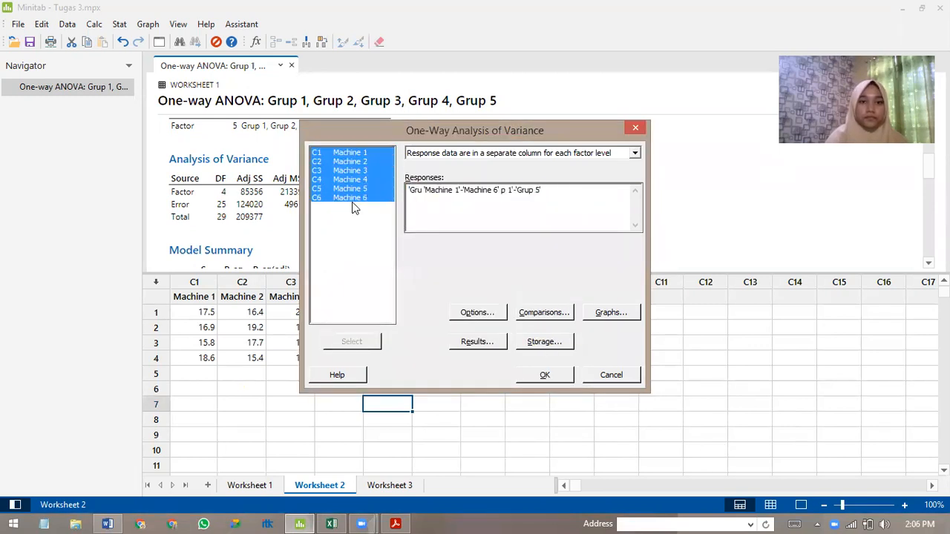
pyautogui.click(363, 342)
pyautogui.click(542, 375)
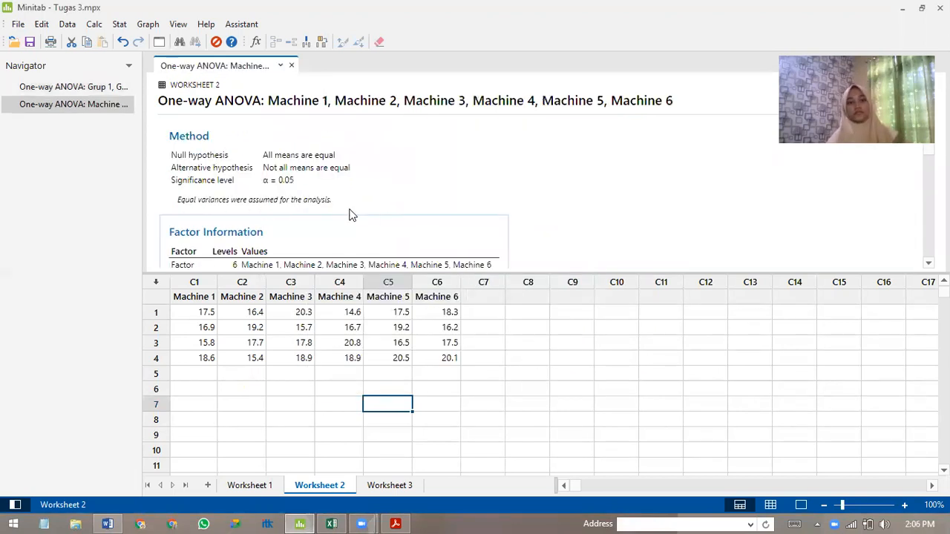
# Show the machine ANOVA's Analysis of Variance table in Minitab side by side with the Excel calculations on Sheet2.
pyautogui.scroll(-1, 429, 181)
pyautogui.scroll(-2, 430, 180)
pyautogui.scroll(3, 445, 185)
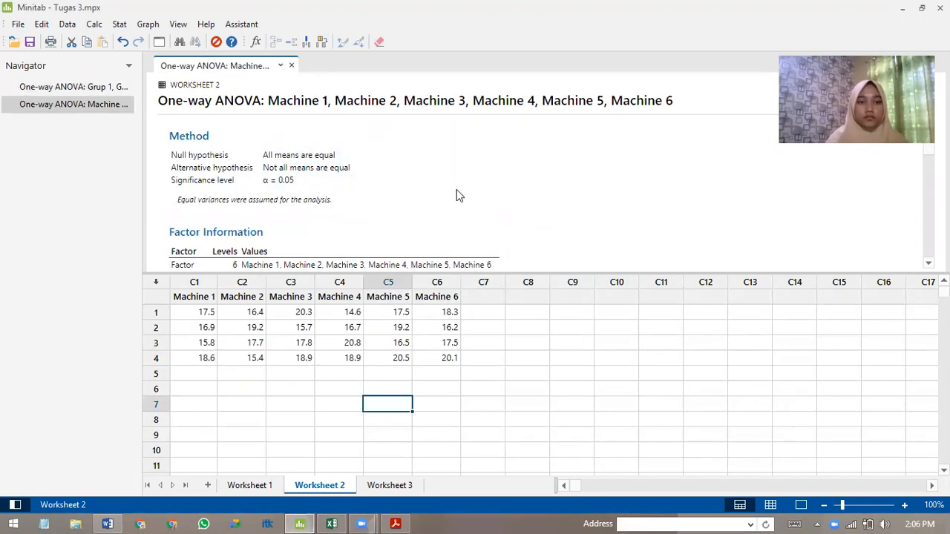
pyautogui.click(455, 190)
pyautogui.scroll(-3, 445, 191)
pyautogui.scroll(2, 441, 196)
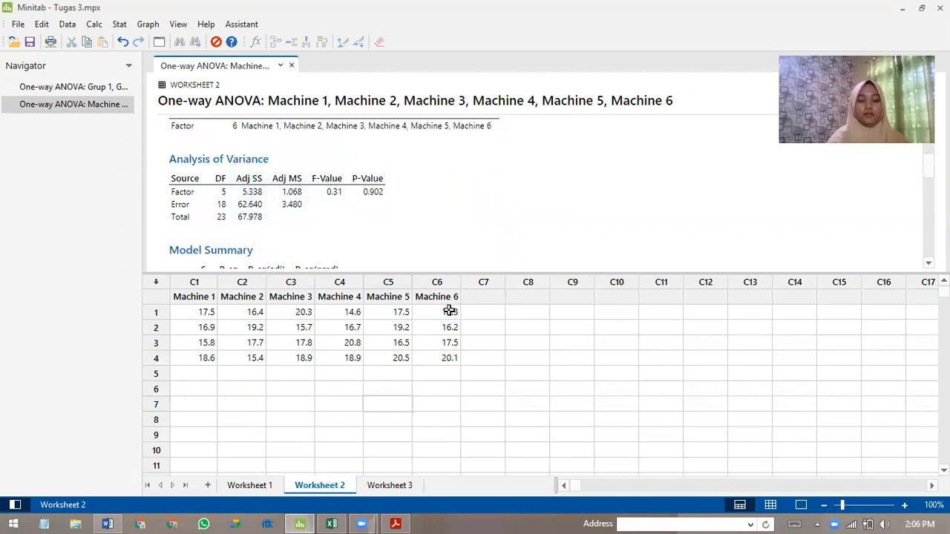
pyautogui.press('super+Right')
pyautogui.click(288, 404)
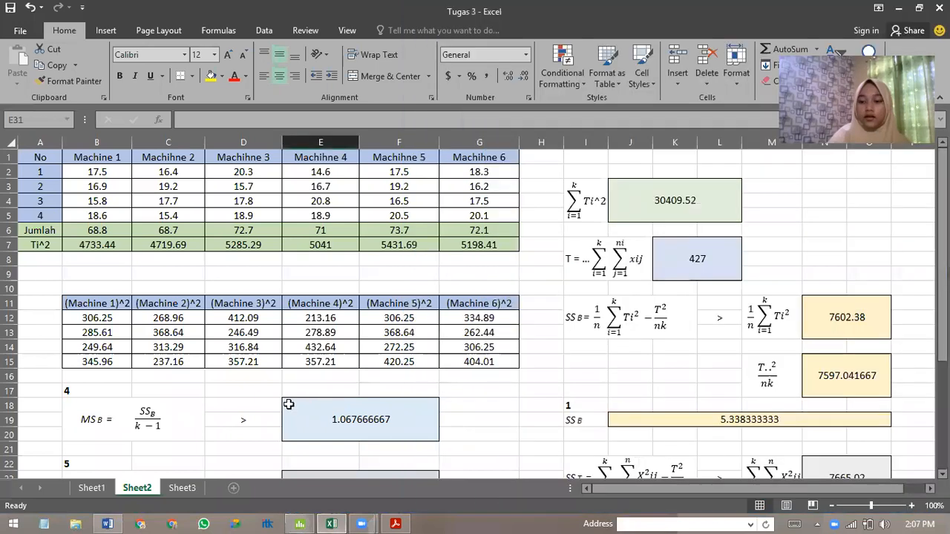
pyautogui.press('super+Left')
# Compare the SSB, SST, SSW, MSB, MSW and Fh results in Excel with Minitab's Analysis of Variance table.
pyautogui.moveTo(309, 486); pyautogui.dragTo(377, 487)
pyautogui.scroll(-1, 364, 391)
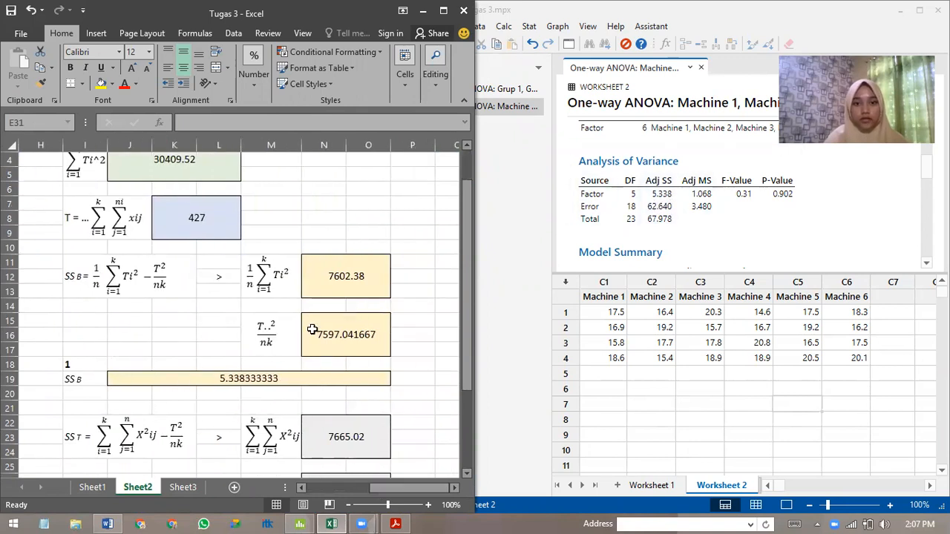
pyautogui.scroll(-3, 229, 372)
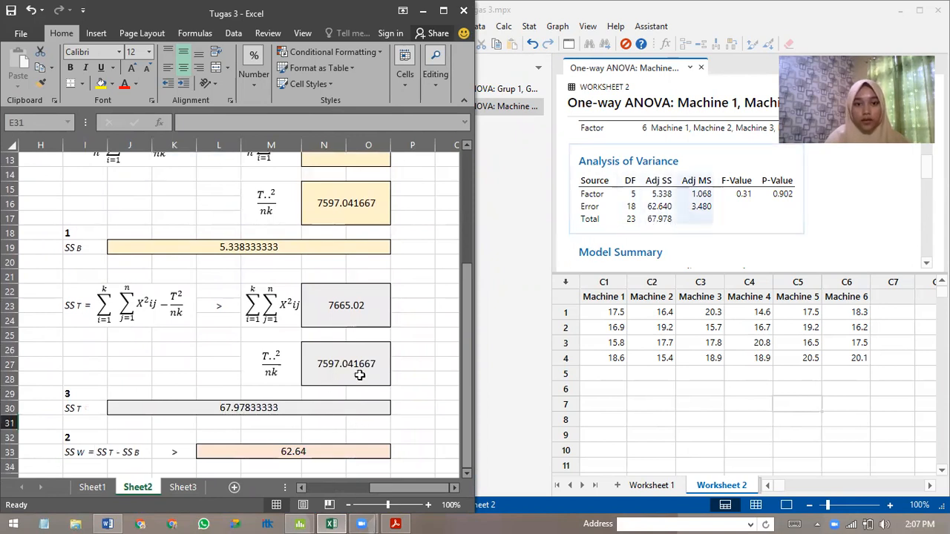
pyautogui.scroll(-1, 319, 383)
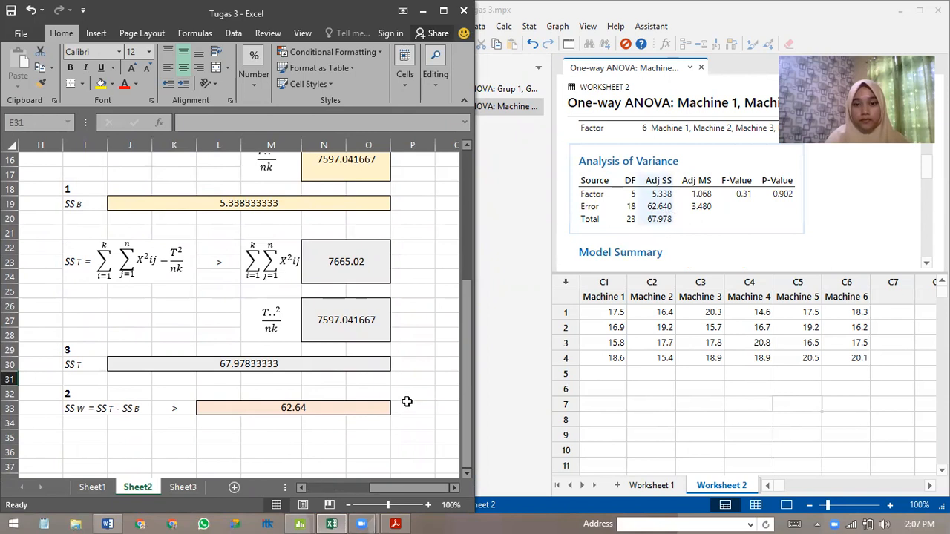
pyautogui.moveTo(400, 488); pyautogui.dragTo(335, 490)
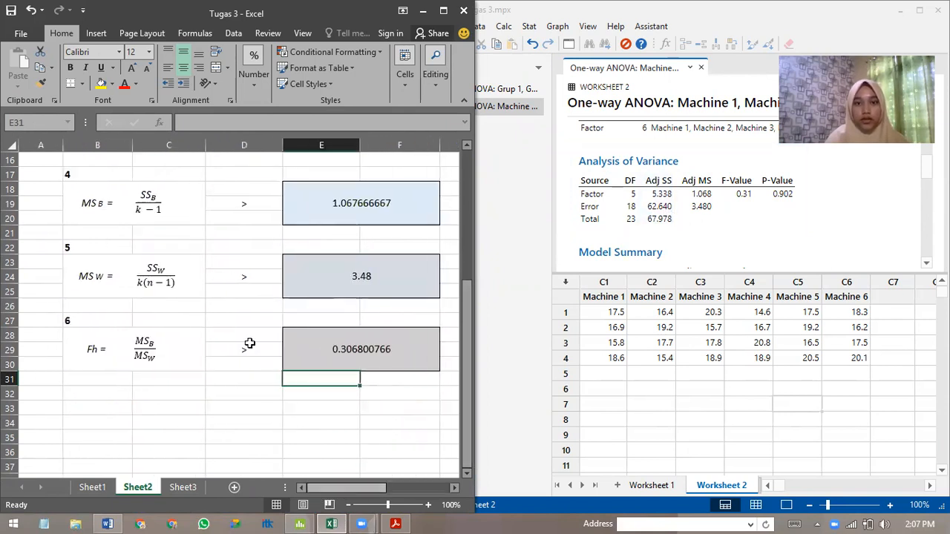
pyautogui.scroll(1, 250, 343)
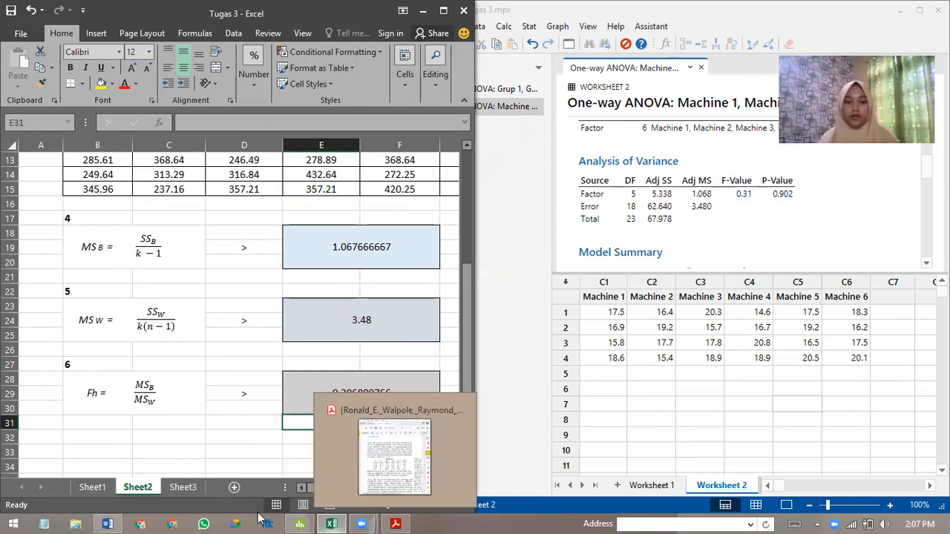
# Switch to the Word report beside Excel and enter 5,34 for SSB in the Wallpole 13.1 test statistic table.
pyautogui.click(116, 518)
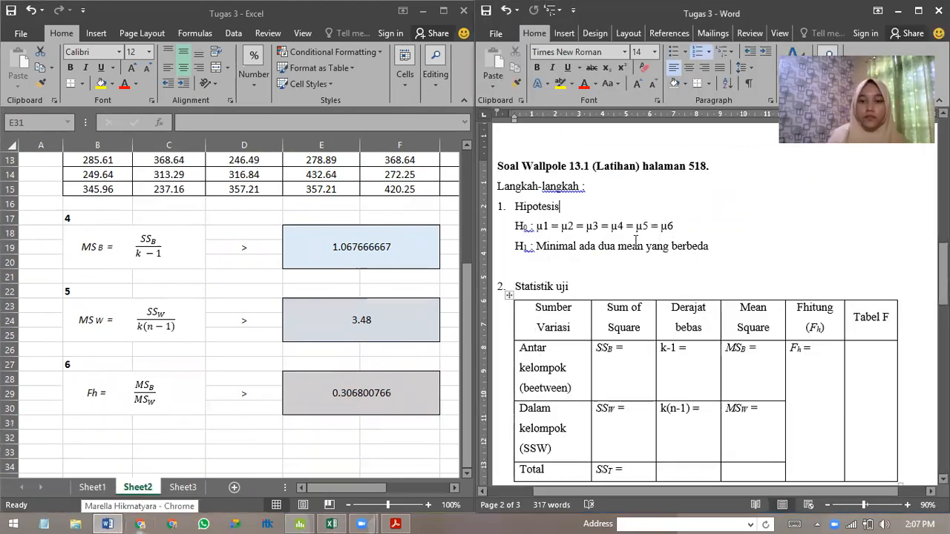
pyautogui.scroll(-1, 603, 235)
pyautogui.click(636, 323)
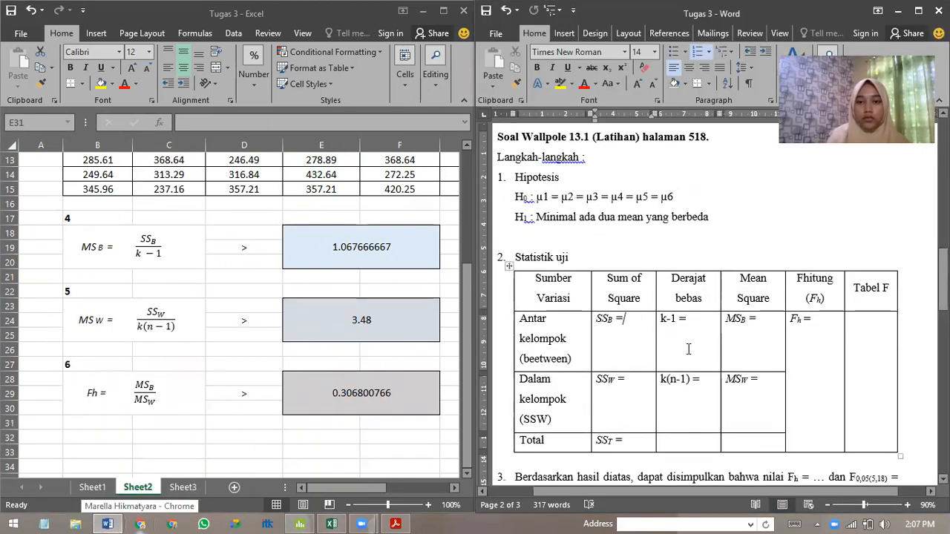
pyautogui.press('Return')
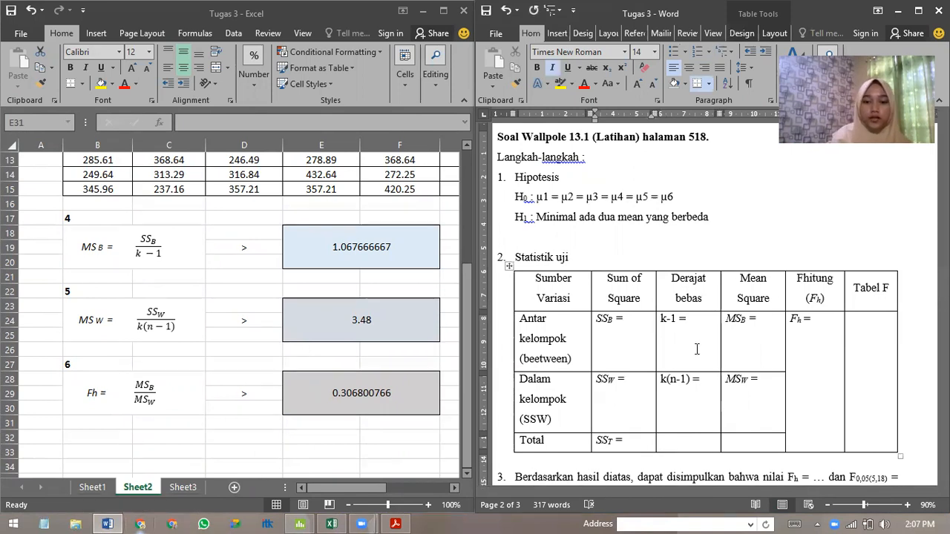
pyautogui.moveTo(362, 524)
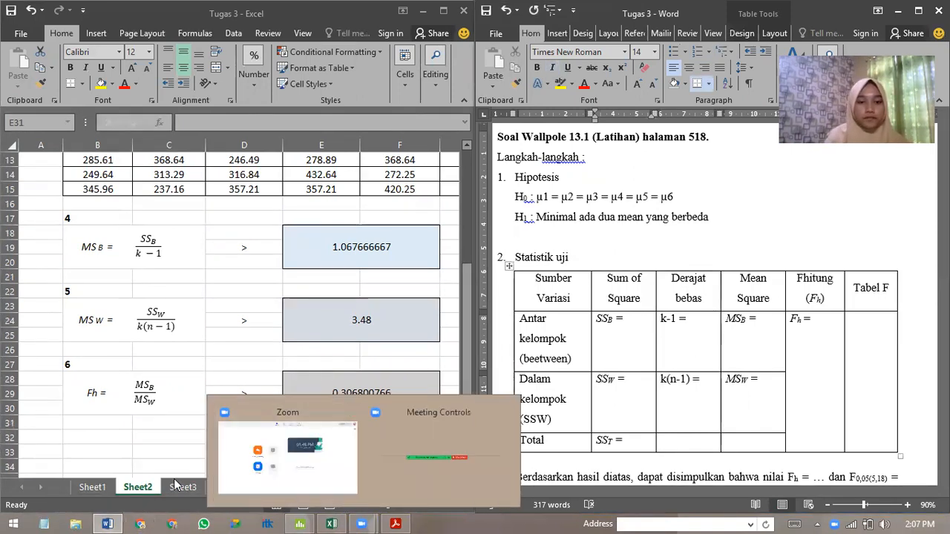
pyautogui.moveTo(323, 487); pyautogui.dragTo(379, 486)
pyautogui.scroll(1, 339, 378)
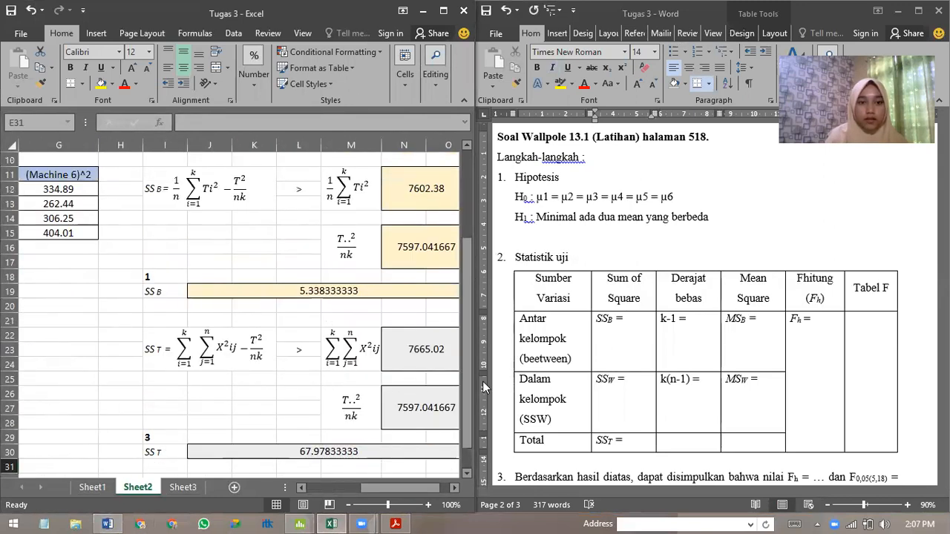
pyautogui.click(637, 337)
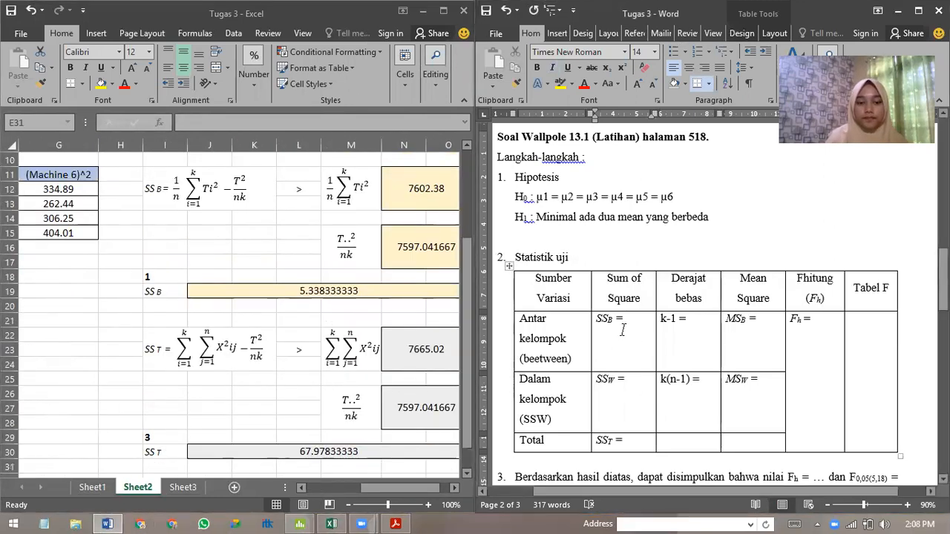
pyautogui.write('5,34')
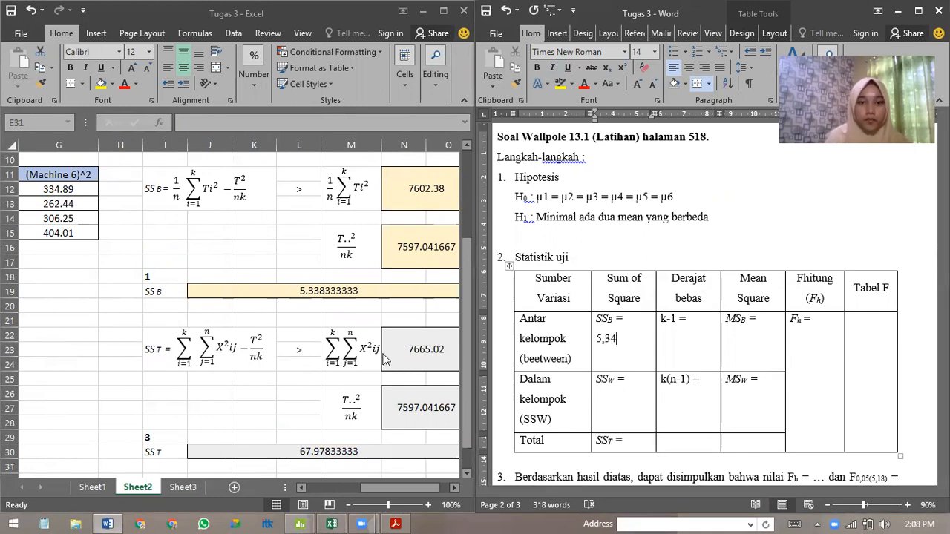
# Enter 62,64 for SSW and 67,98 for SST in the table's Sum of Square column.
pyautogui.click(635, 399)
pyautogui.press('Return')
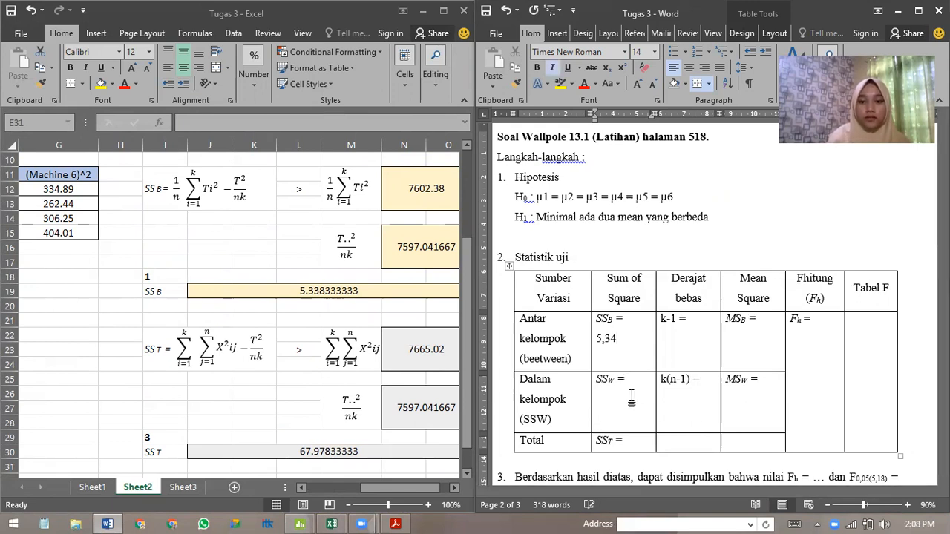
pyautogui.scroll(-2, 268, 323)
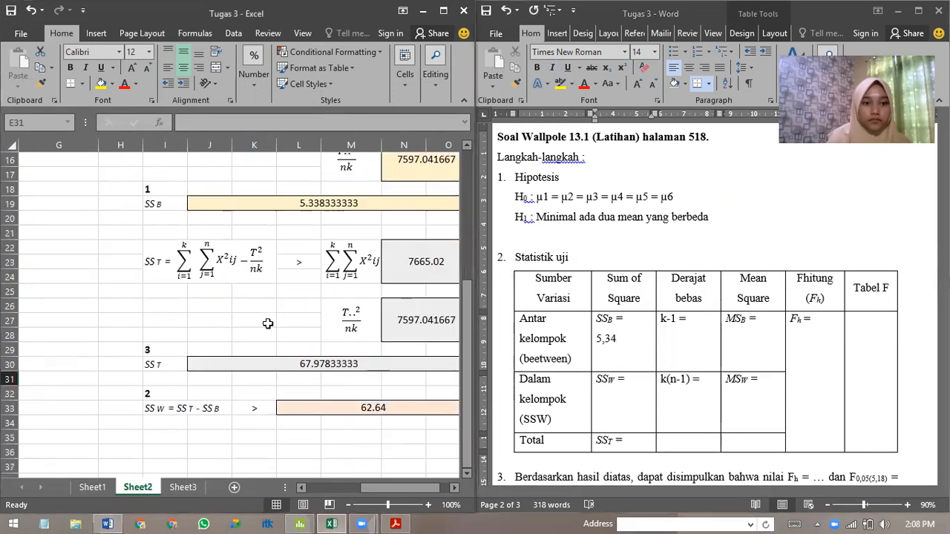
pyautogui.click(607, 401)
pyautogui.write('62,64')
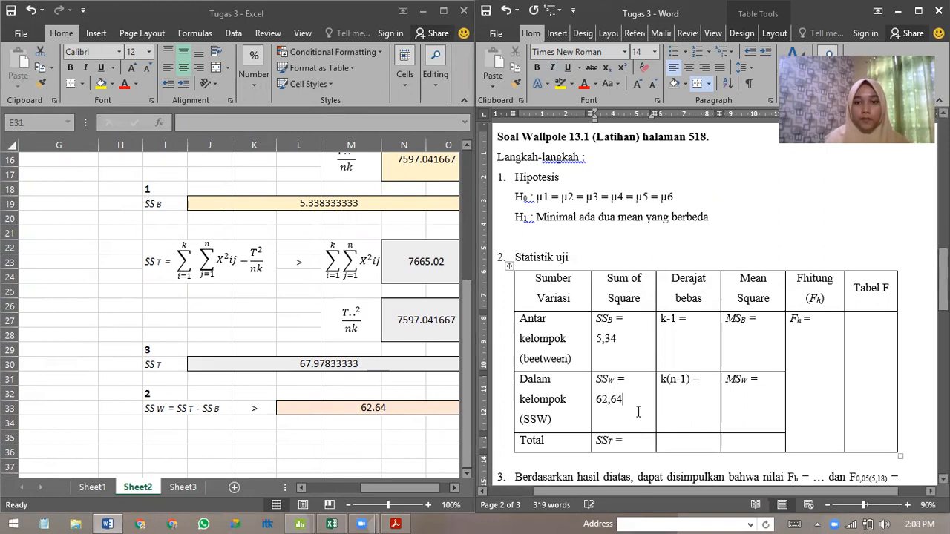
pyautogui.click(632, 441)
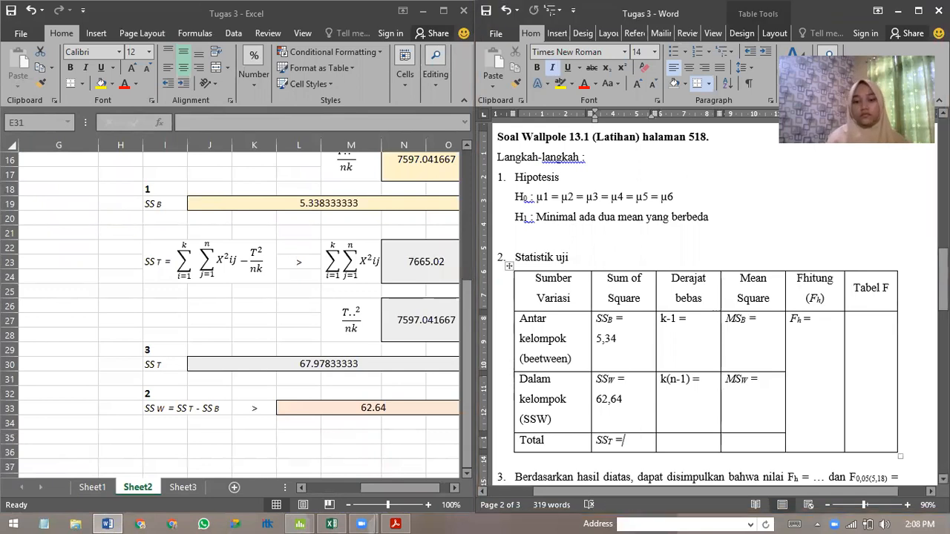
pyautogui.click(638, 440)
pyautogui.write('67,98')
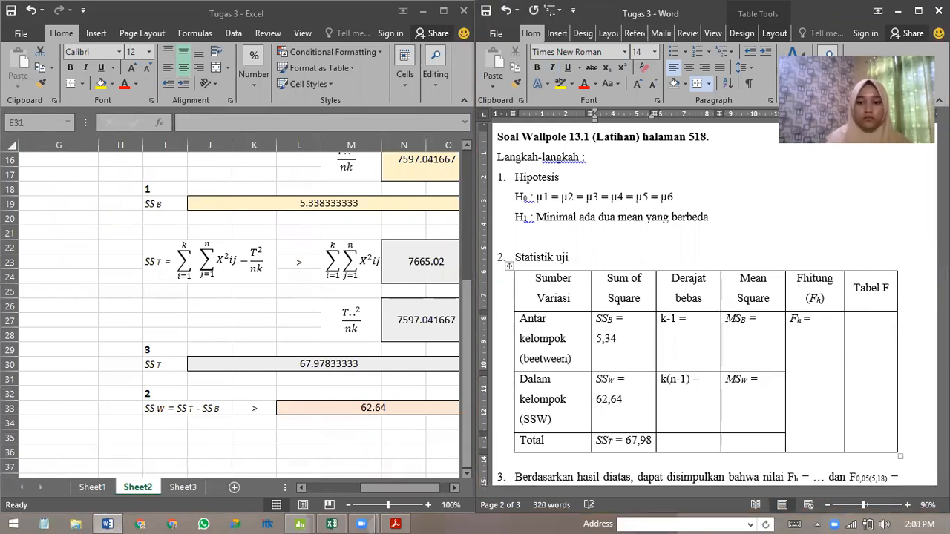
# Fill in the Derajat bebas column with 5 for k-1 and 18 for k(n-1).
pyautogui.click(710, 321)
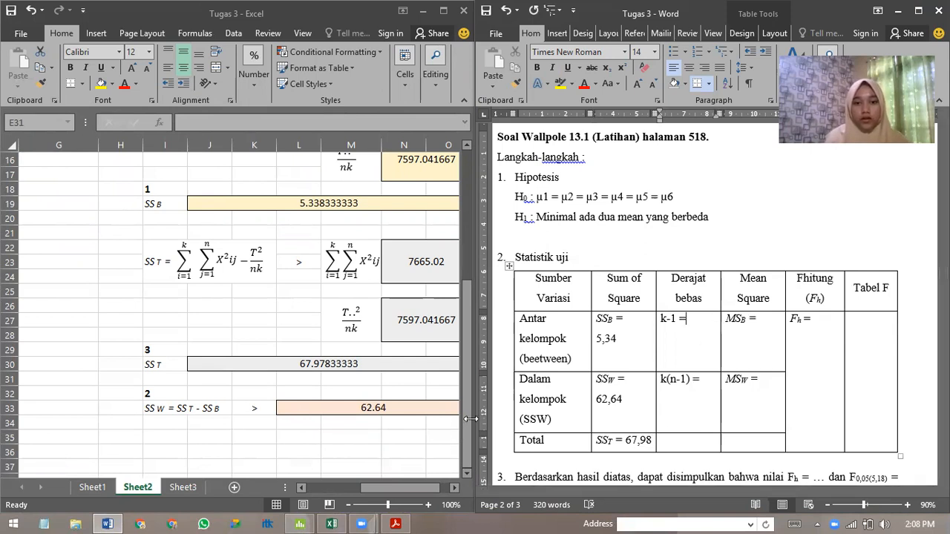
pyautogui.moveTo(469, 294); pyautogui.dragTo(471, 152)
pyautogui.moveTo(417, 486); pyautogui.dragTo(354, 488)
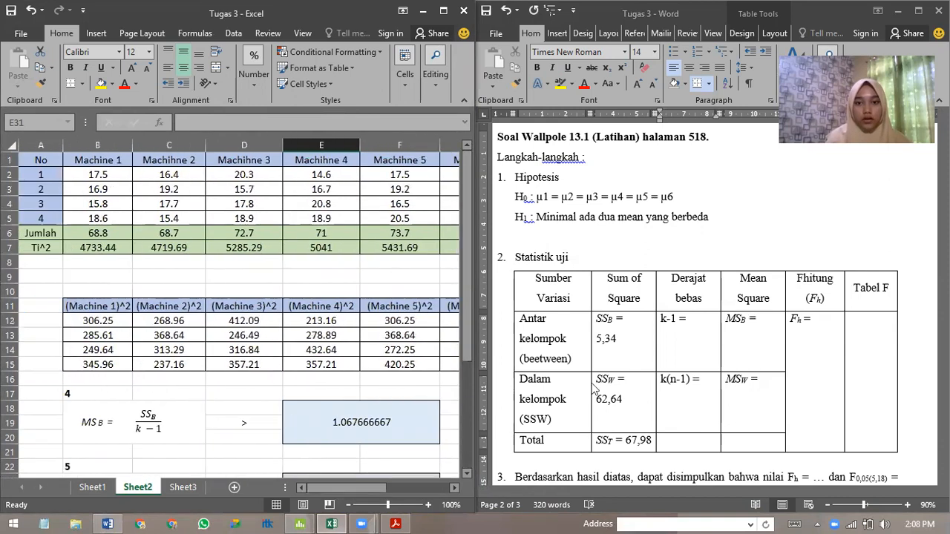
pyautogui.click(705, 321)
pyautogui.write('5')
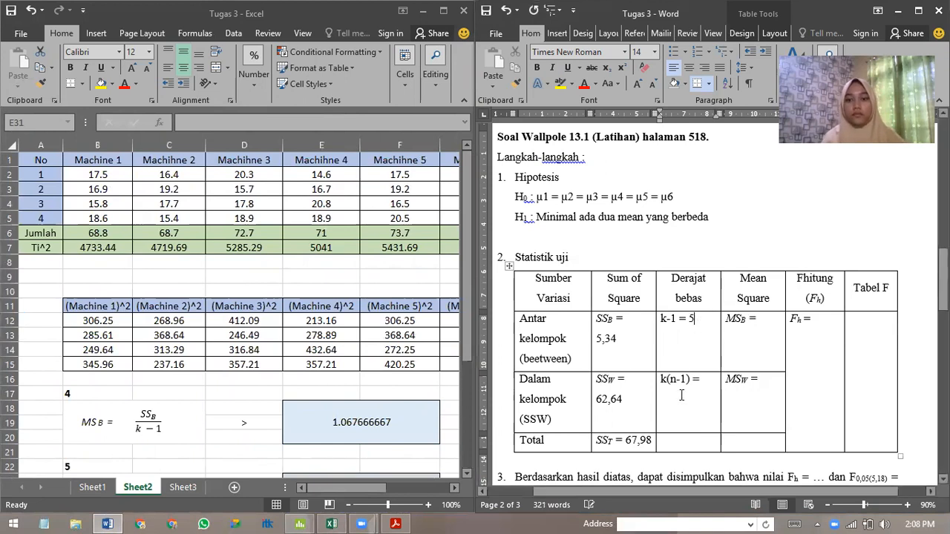
pyautogui.click(716, 379)
pyautogui.write('18')
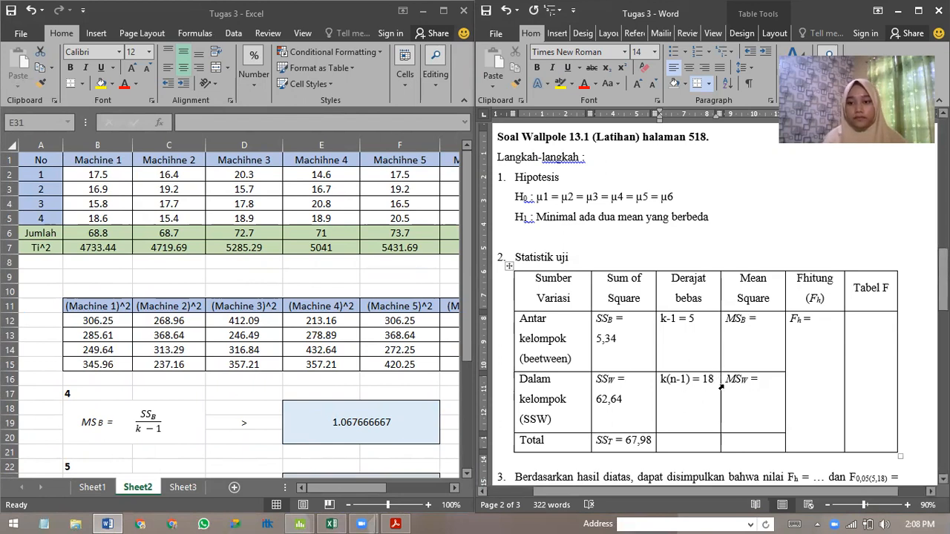
# Enter 1,07 for MSB and 3,48 for MSW in the table's Mean Square column.
pyautogui.scroll(-1, 720, 387)
pyautogui.click(759, 289)
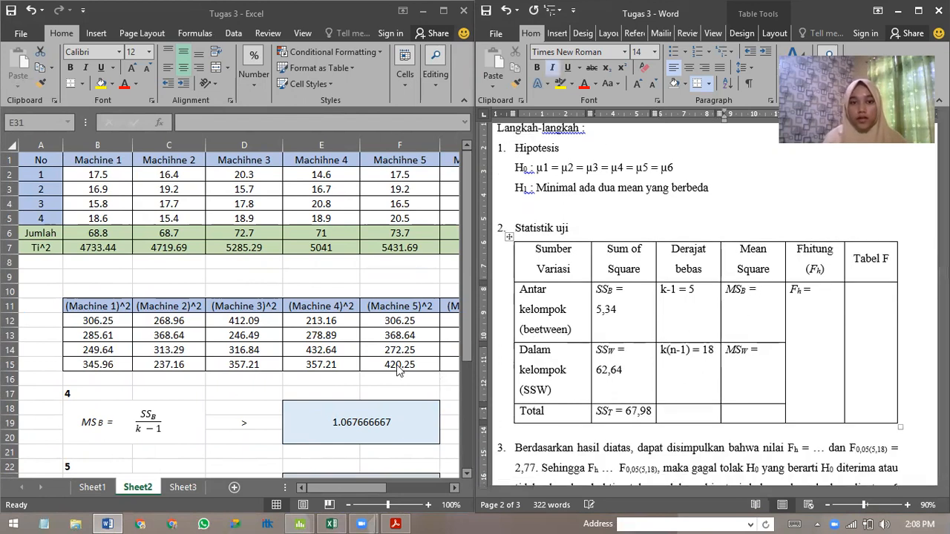
pyautogui.scroll(-1, 392, 375)
pyautogui.click(342, 372)
pyautogui.scroll(-3, 342, 371)
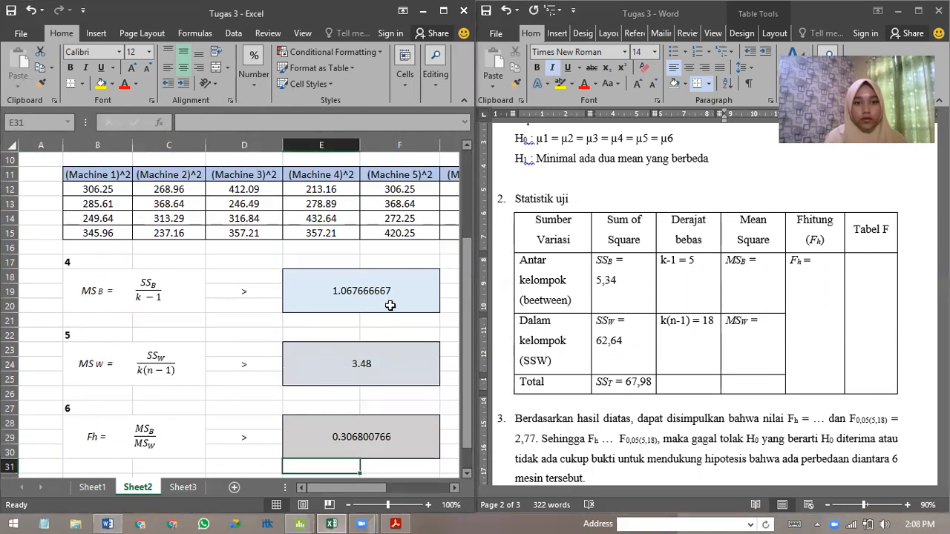
pyautogui.click(760, 266)
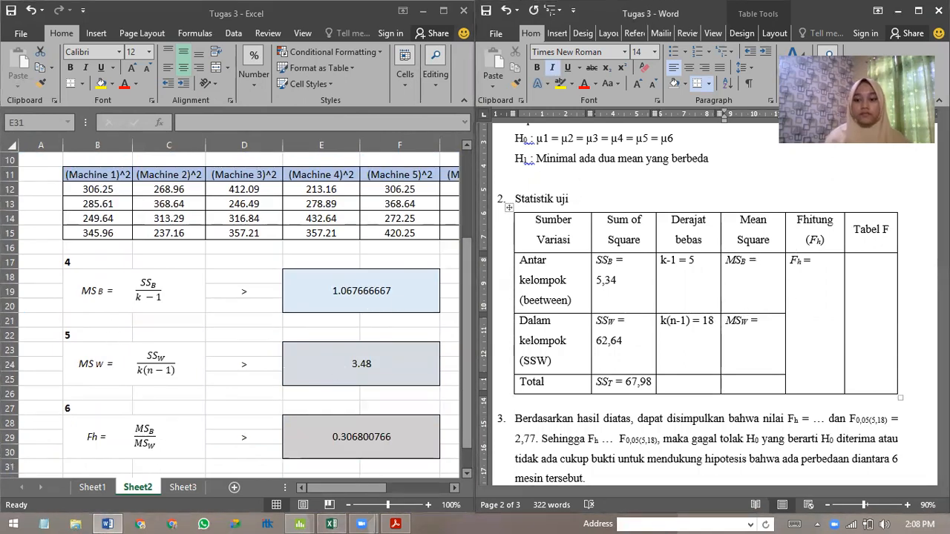
pyautogui.write('1,07')
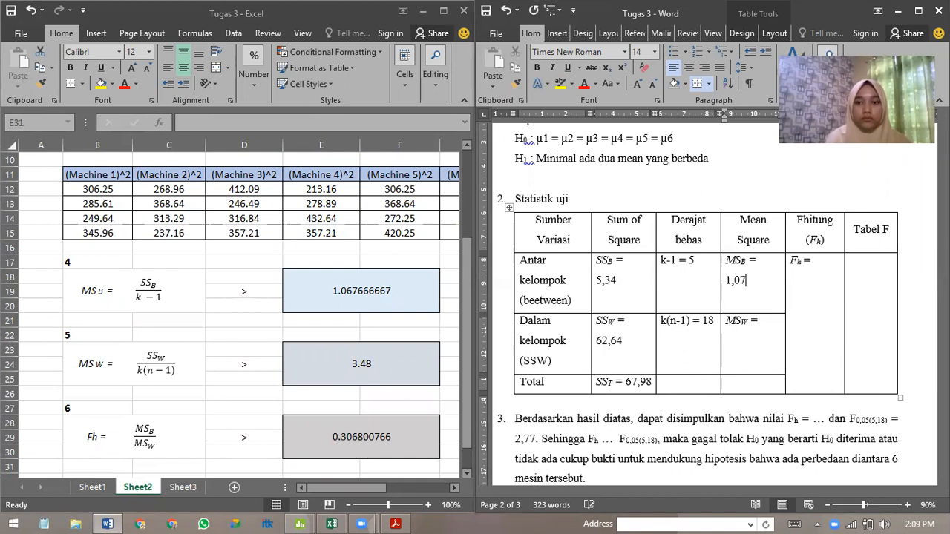
pyautogui.click(778, 327)
pyautogui.press('Return')
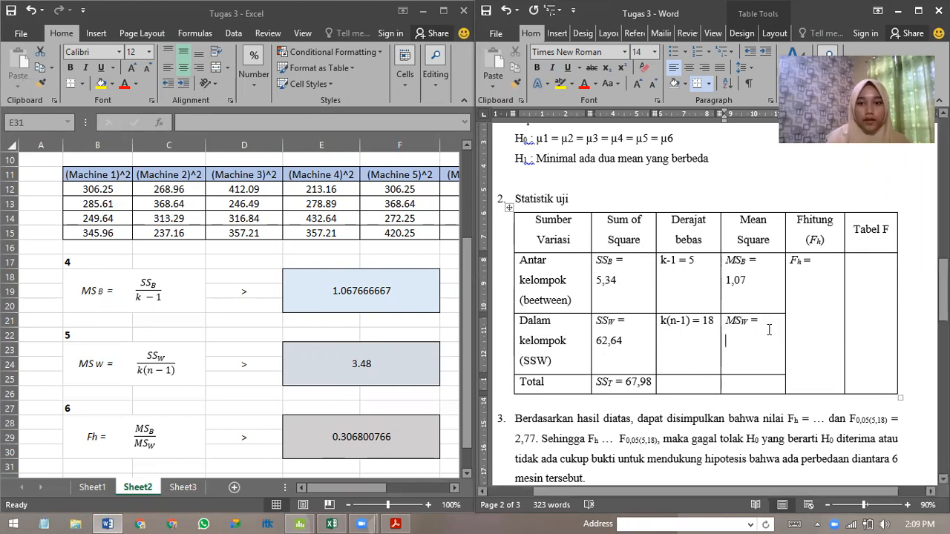
pyautogui.write('3,48')
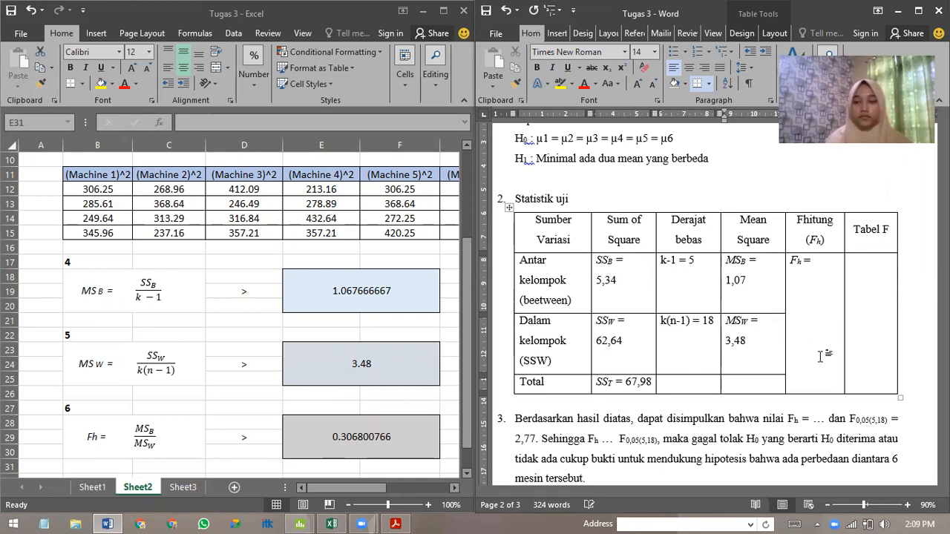
# Enter 0,31 as the Fh value in the Wallpole 13.1 test statistic table and in the conclusion paragraph below it.
pyautogui.click(830, 264)
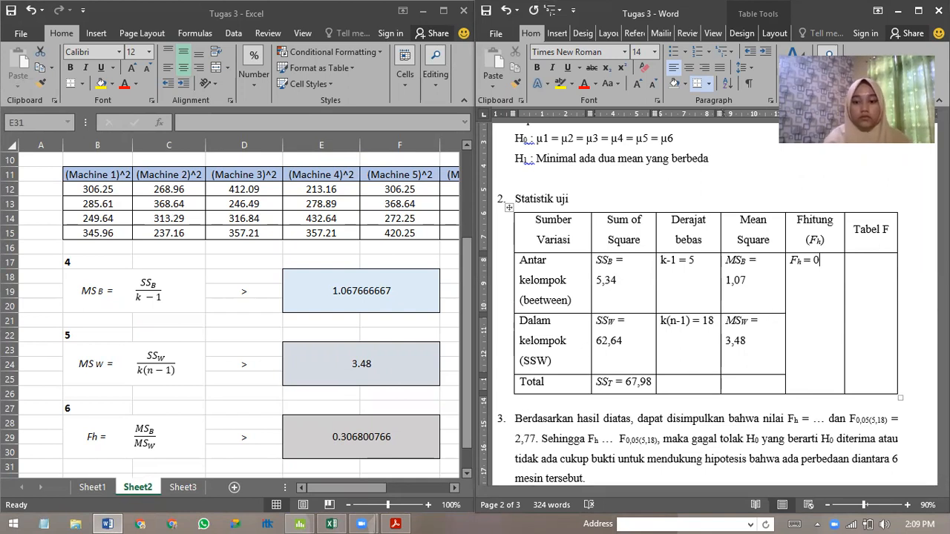
pyautogui.write('0,31')
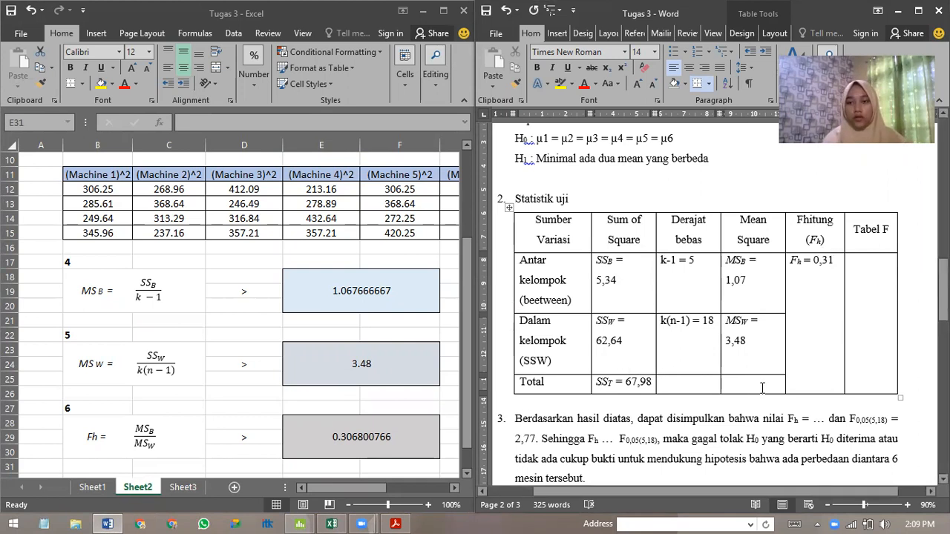
pyautogui.scroll(-1, 809, 380)
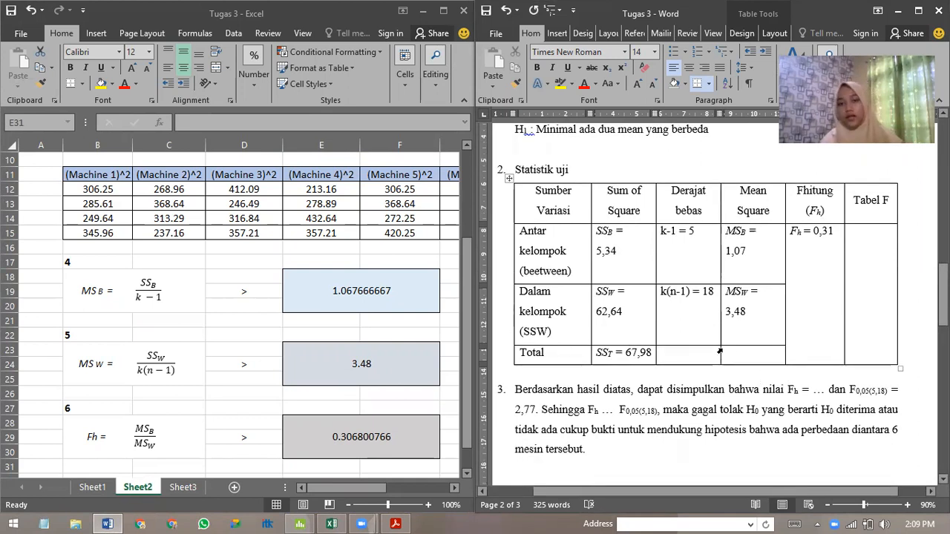
pyautogui.scroll(-1, 702, 338)
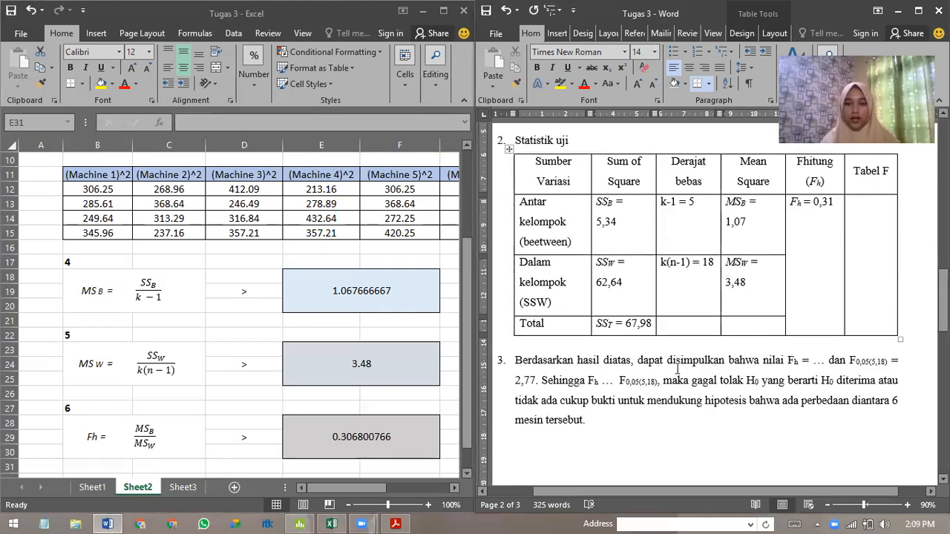
pyautogui.click(826, 363)
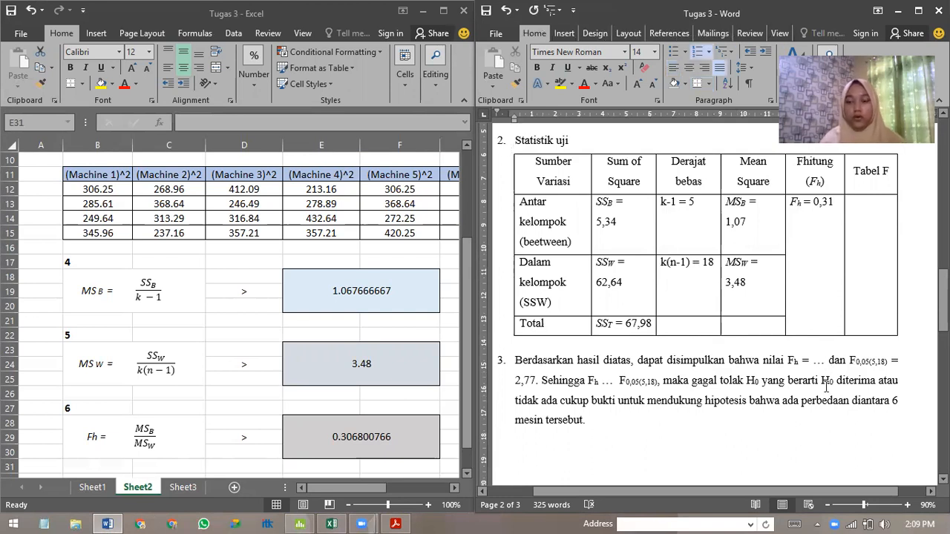
pyautogui.press('BackSpace')
pyautogui.write('0,31')
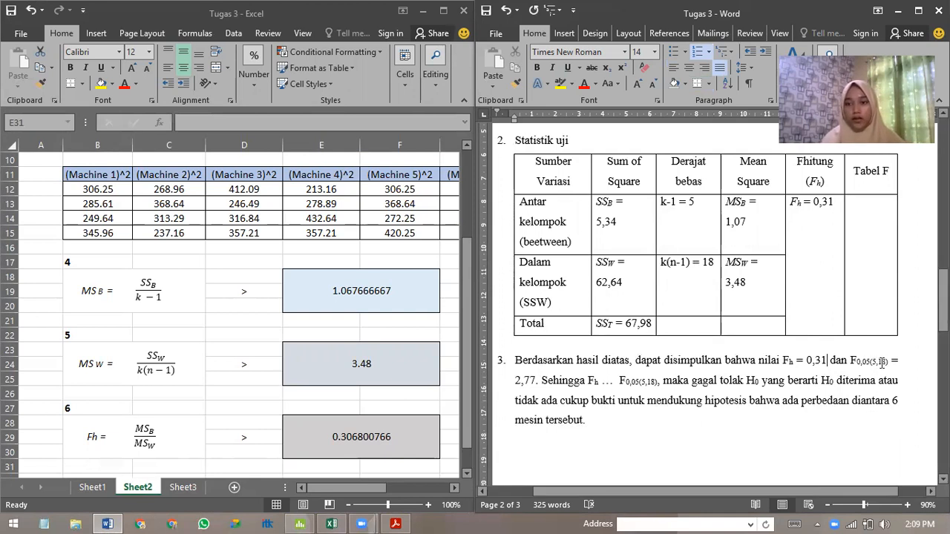
# Replace the placeholder between Fh and F0,05(5,18) in the conclusion with a < sign.
pyautogui.click(694, 202)
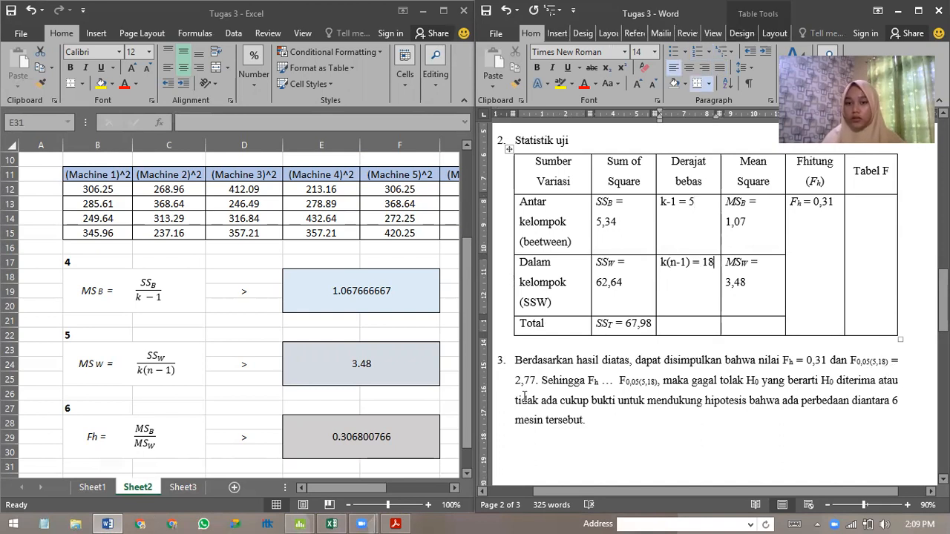
pyautogui.click(613, 384)
pyautogui.press('BackSpace')
pyautogui.write('<')
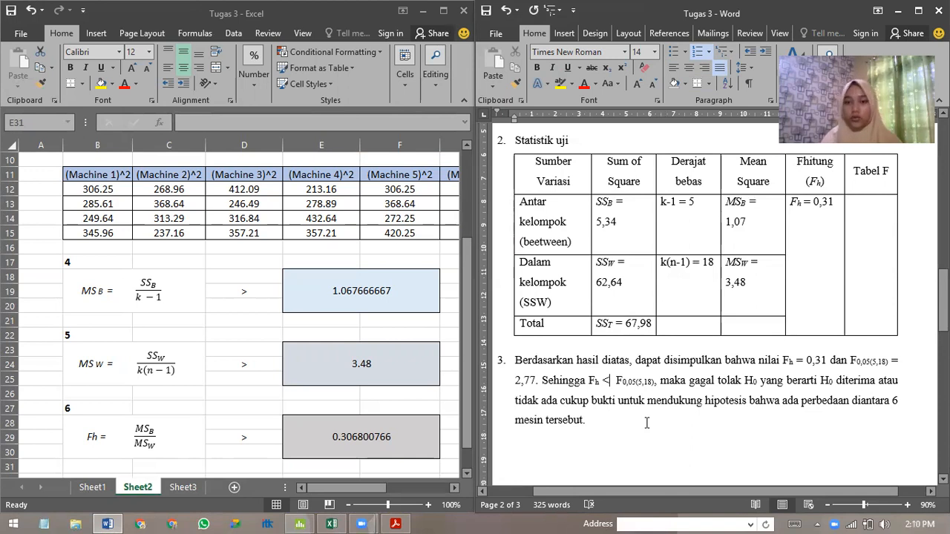
# Look over the Wallpole 13.2 section of the report and examine exercise 13.2 with its Tablet data table in the textbook PDF.
pyautogui.scroll(-3, 646, 423)
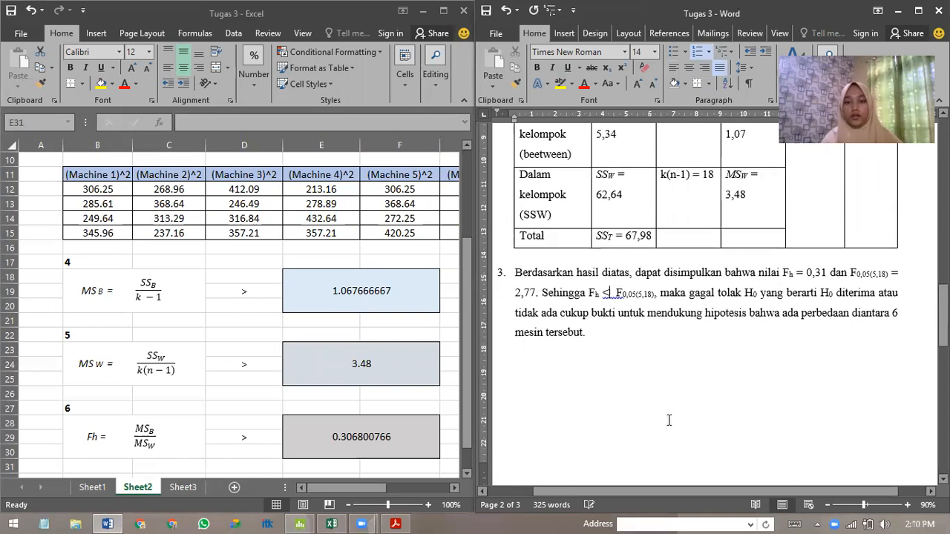
pyautogui.scroll(-10, 631, 338)
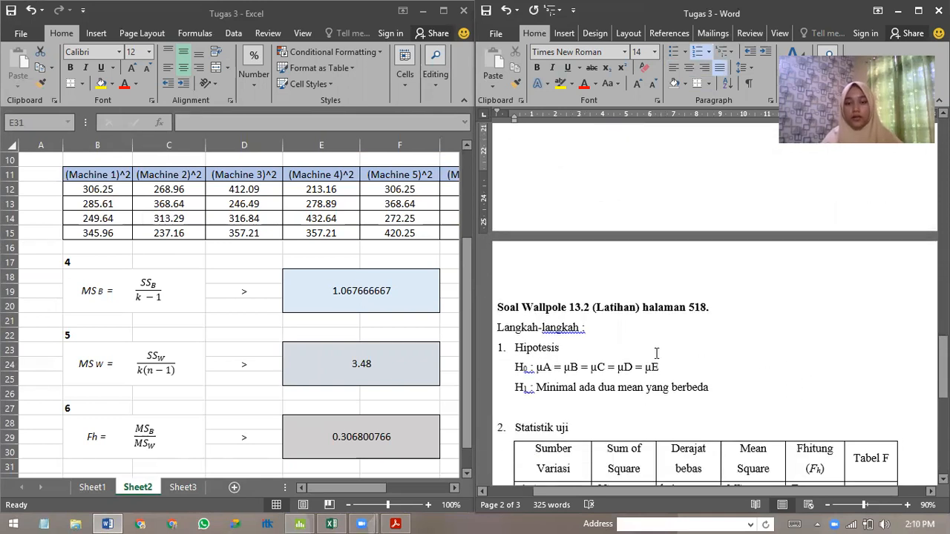
pyautogui.click(395, 524)
pyautogui.scroll(-5, 311, 312)
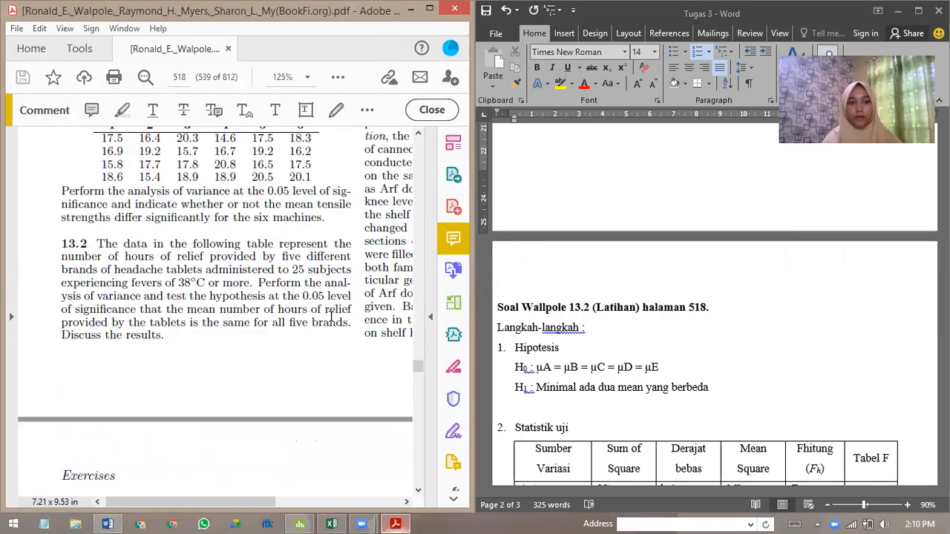
pyautogui.scroll(5, 331, 316)
pyautogui.hscroll(7, 348, 371)
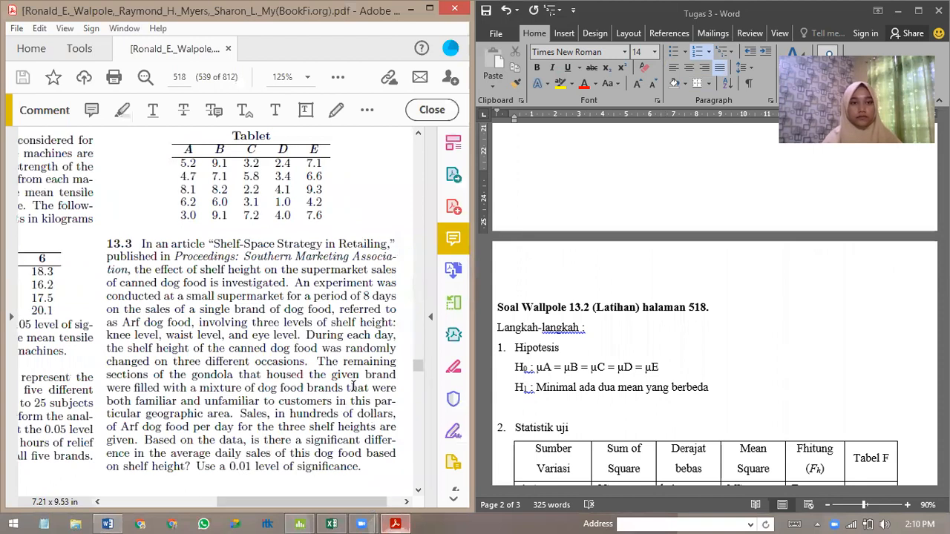
pyautogui.scroll(2, 353, 383)
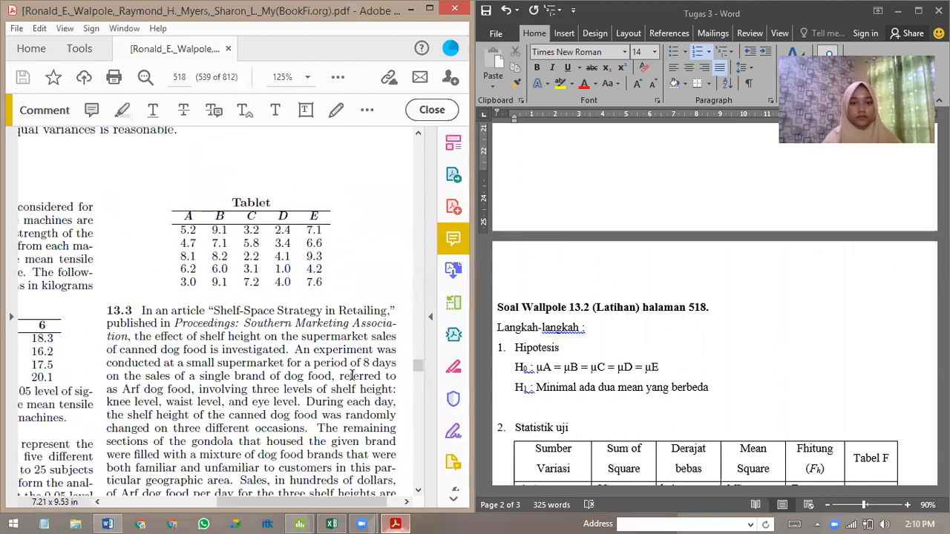
# Switch to Excel, maximize its window, open Sheet3 and compare its Tablet A–E data with the table in the PDF.
pyautogui.click(335, 521)
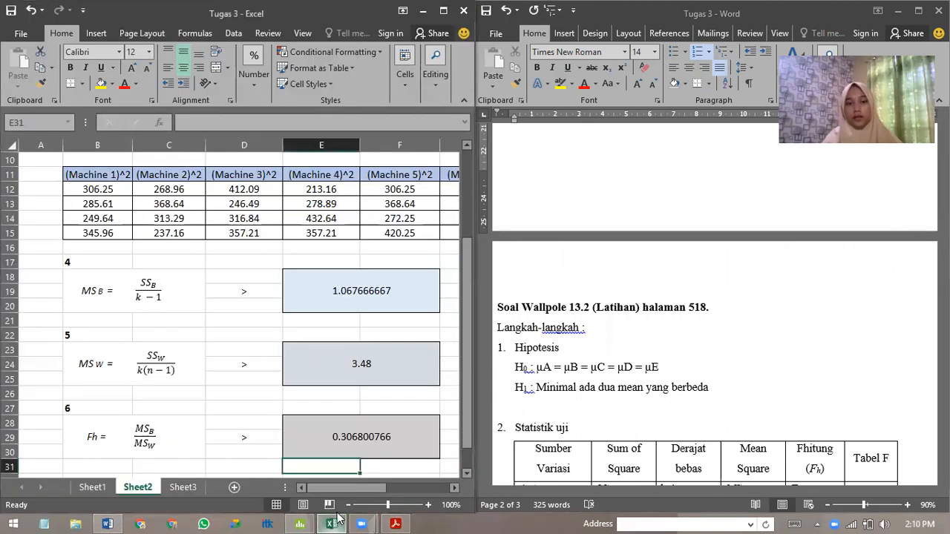
pyautogui.doubleClick(346, 22)
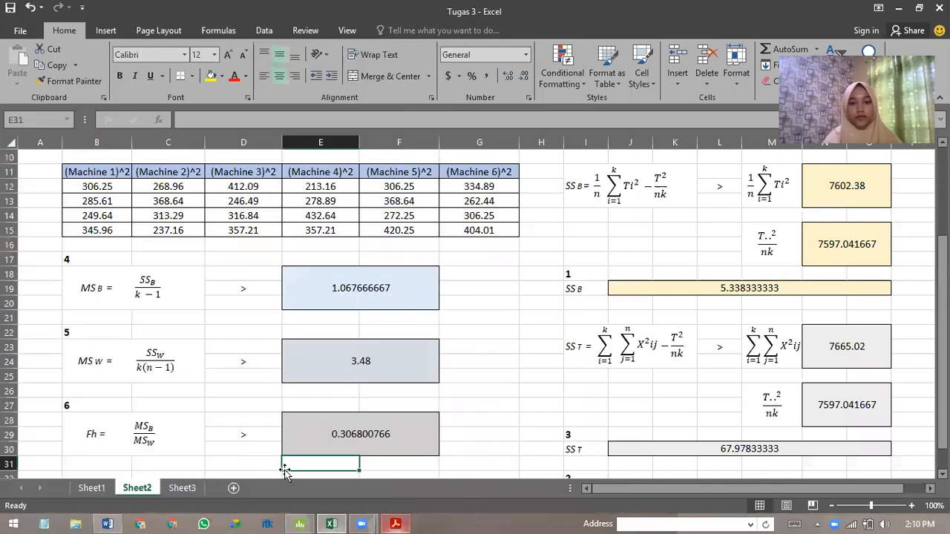
pyautogui.click(196, 487)
pyautogui.click(395, 524)
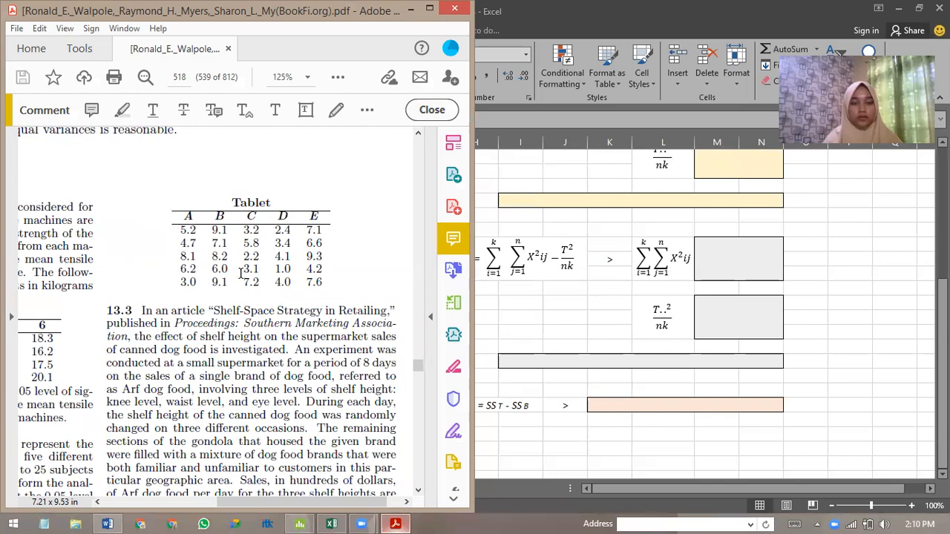
pyautogui.click(811, 349)
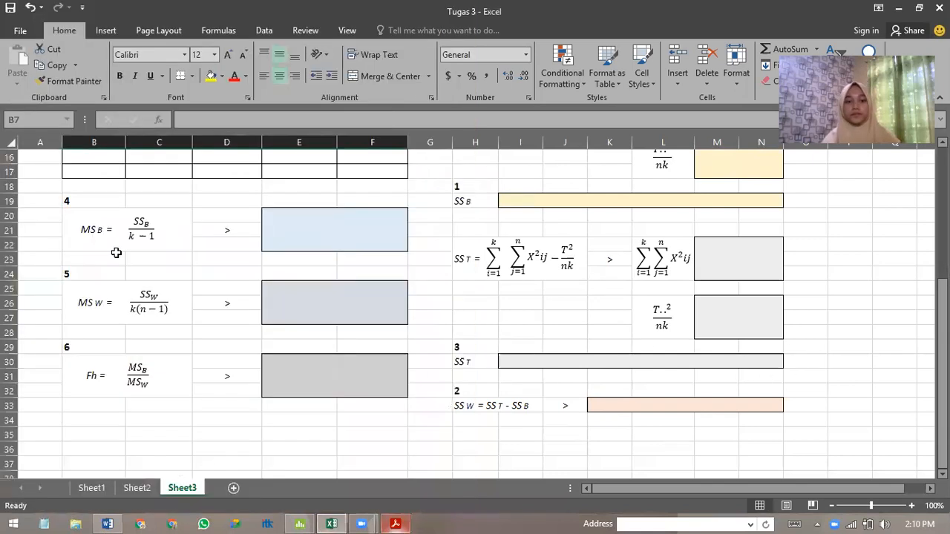
pyautogui.scroll(5, 117, 253)
pyautogui.click(100, 172)
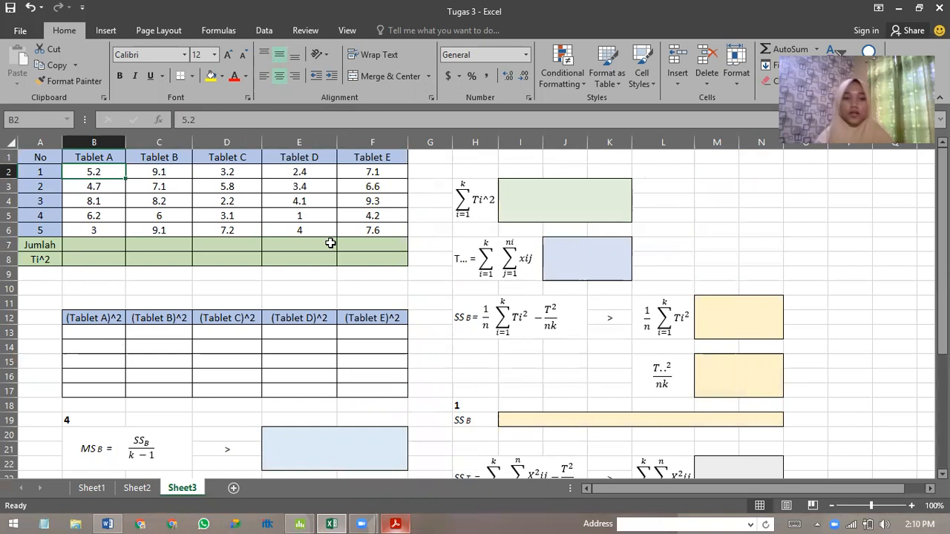
# Sum rows 2 to 6 of each tablet in the Jumlah row, using SUM in B7 filled across to F7.
pyautogui.click(95, 242)
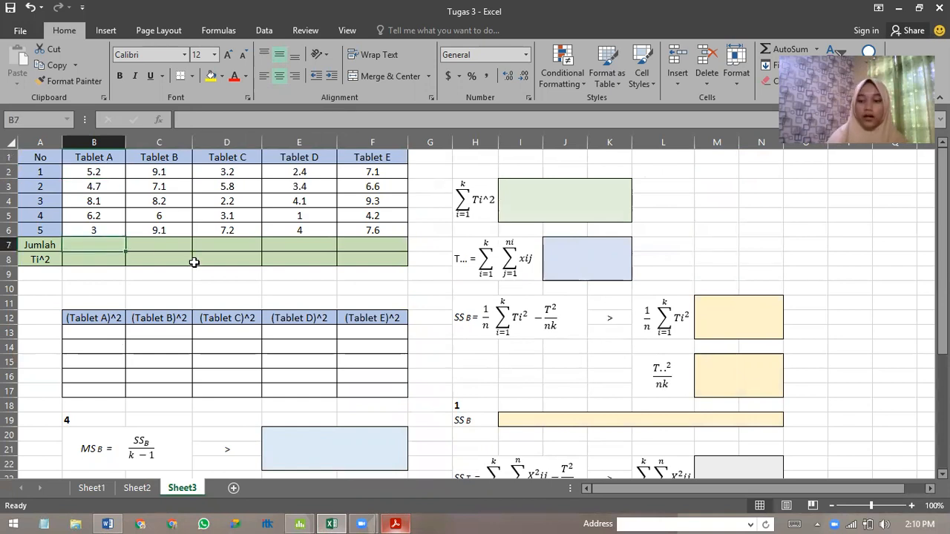
pyautogui.write('=')
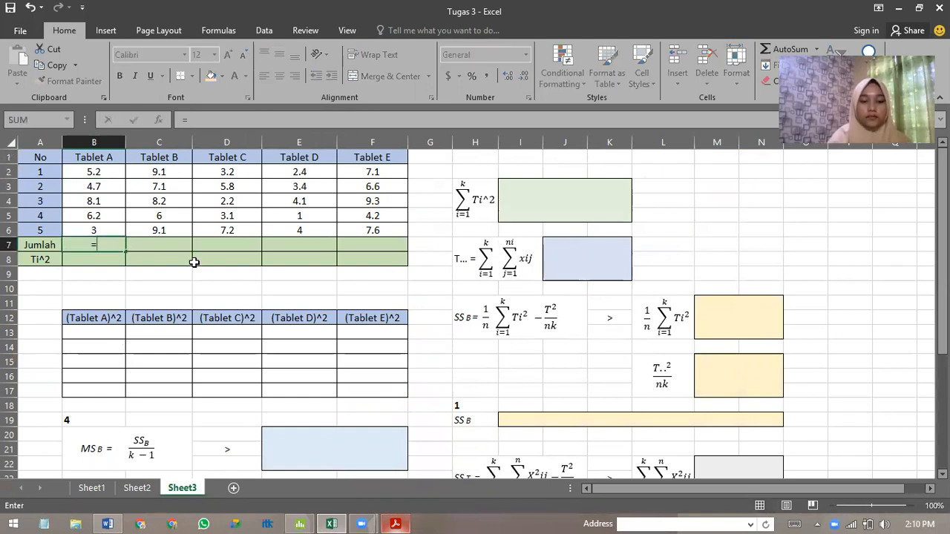
pyautogui.write('sum(')
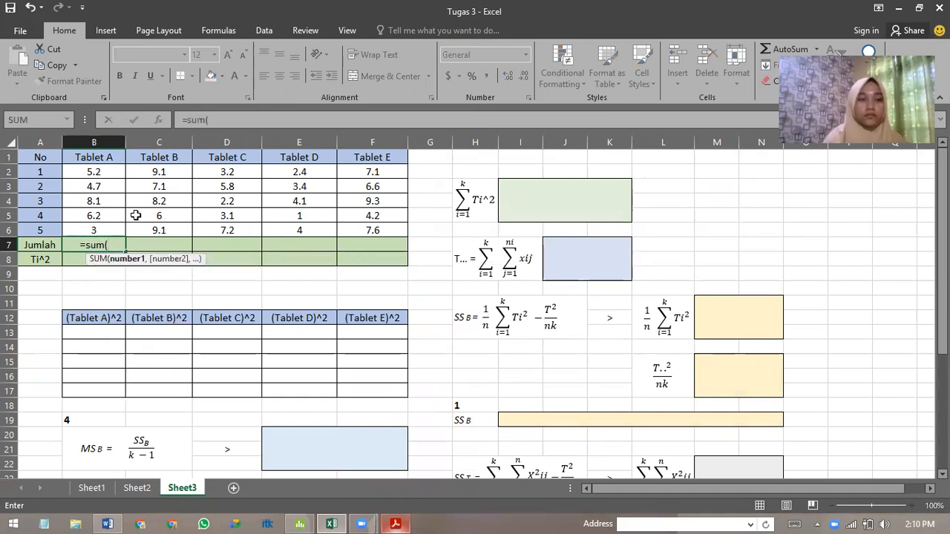
pyautogui.moveTo(111, 171); pyautogui.dragTo(108, 230)
pyautogui.press('Return')
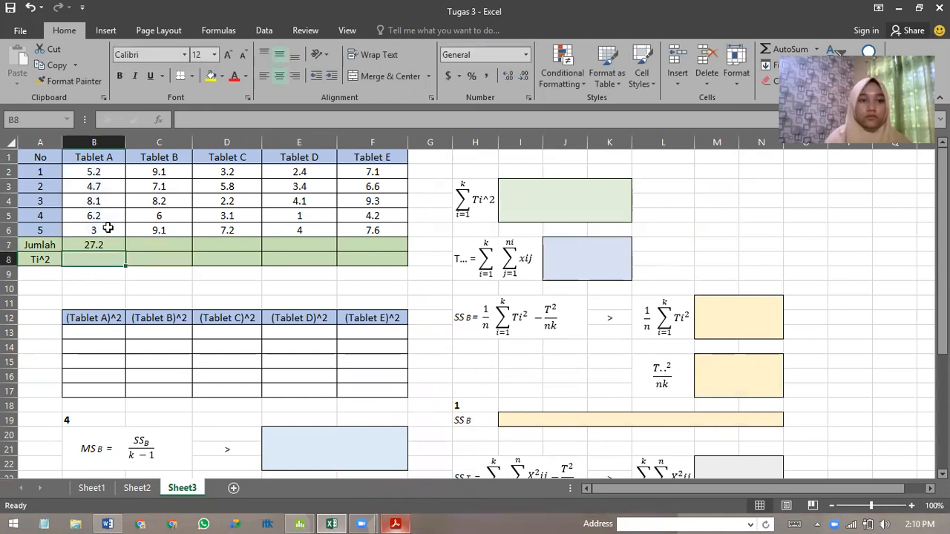
pyautogui.click(100, 246)
pyautogui.moveTo(127, 253); pyautogui.dragTo(388, 245)
# Square each tablet's total in the Ti^2 row with =B7^2 in B8, filled across to F8.
pyautogui.click(104, 258)
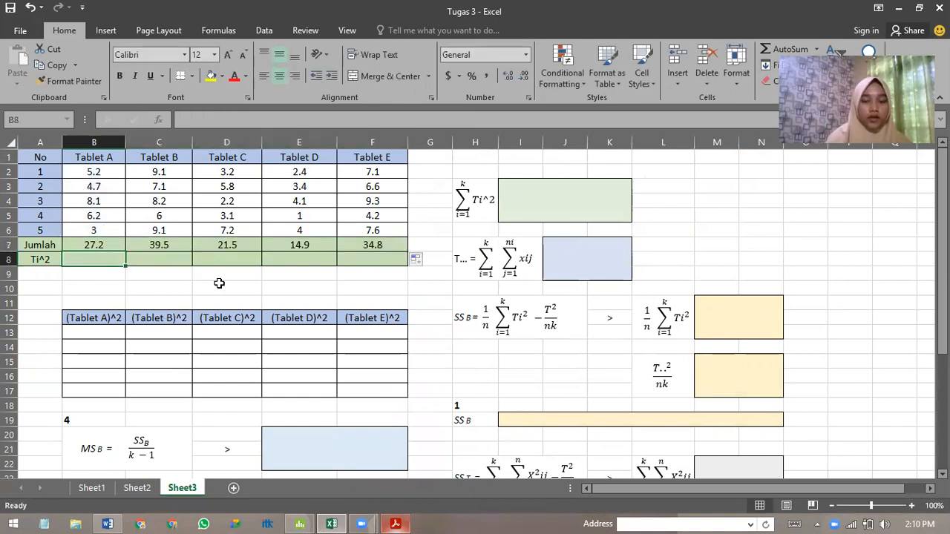
pyautogui.write('=')
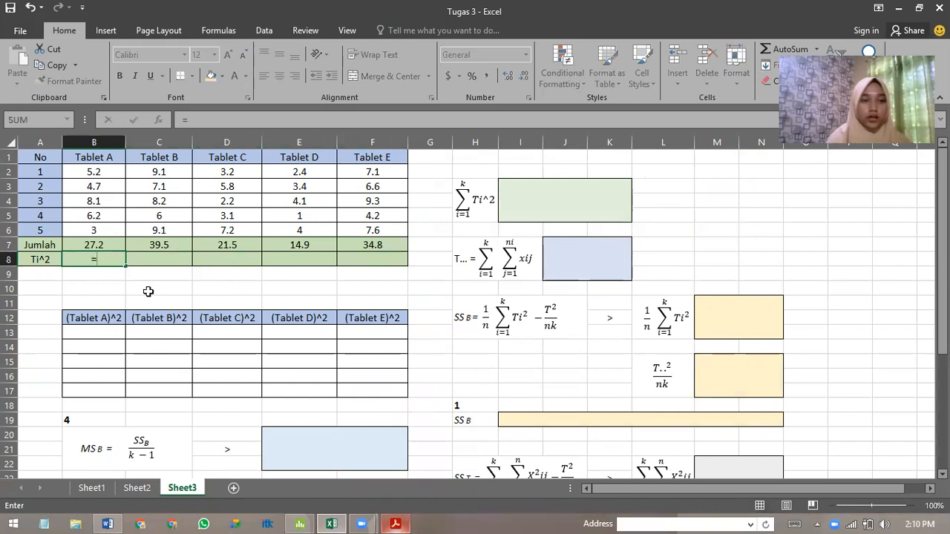
pyautogui.click(108, 246)
pyautogui.write('^2')
pyautogui.press('Return')
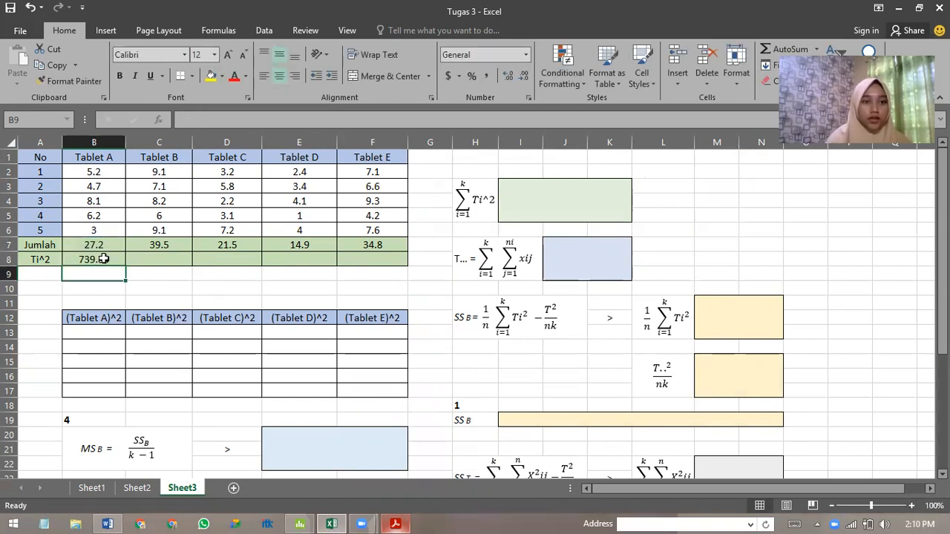
pyautogui.click(100, 261)
pyautogui.moveTo(126, 266); pyautogui.dragTo(391, 265)
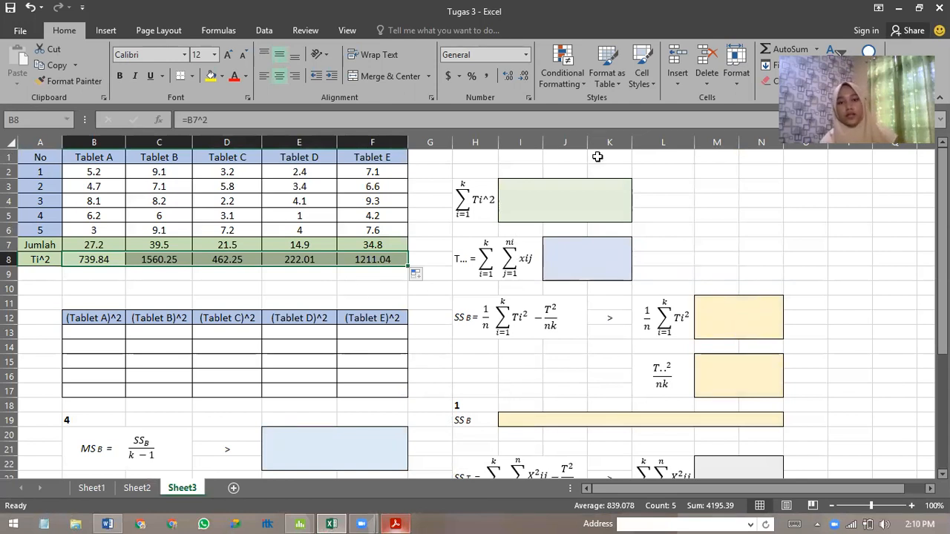
# Calculate the sum of Ti^2 in the green result cell with =SUM(B8:F8).
pyautogui.click(584, 211)
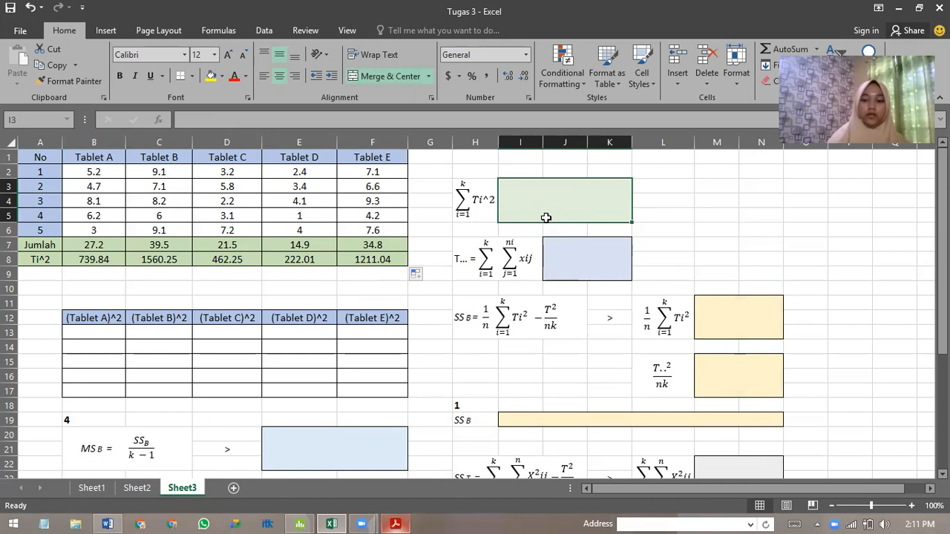
pyautogui.write('=sum')
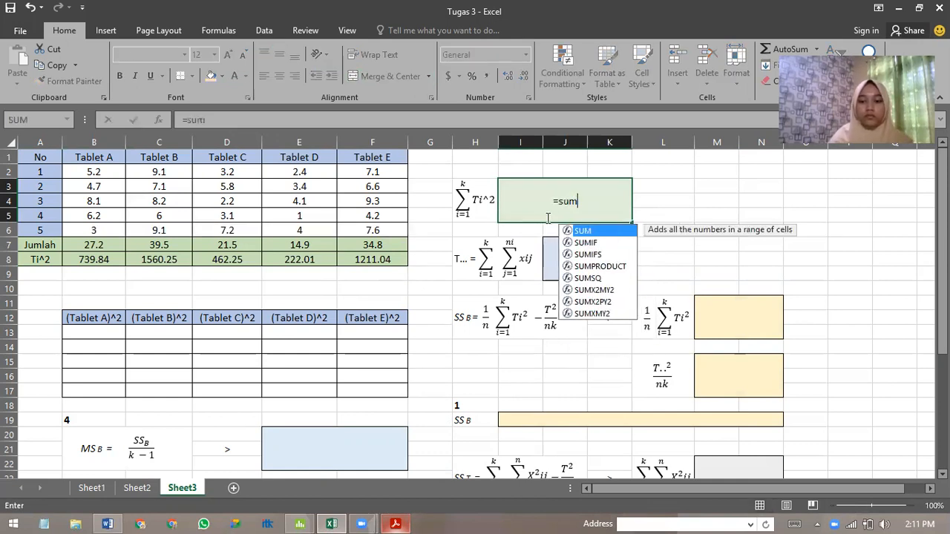
pyautogui.write('(')
pyautogui.moveTo(89, 246); pyautogui.dragTo(385, 257)
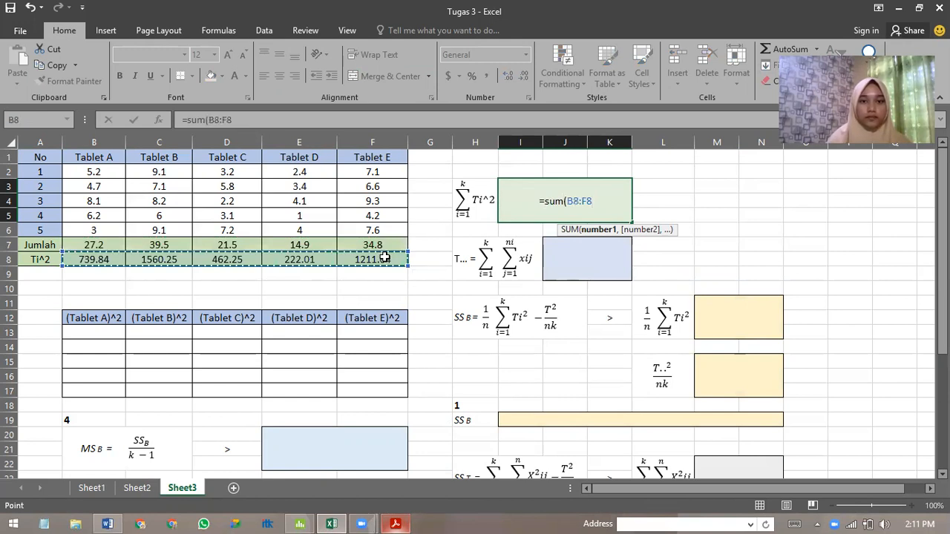
pyautogui.write(')')
pyautogui.press('Return')
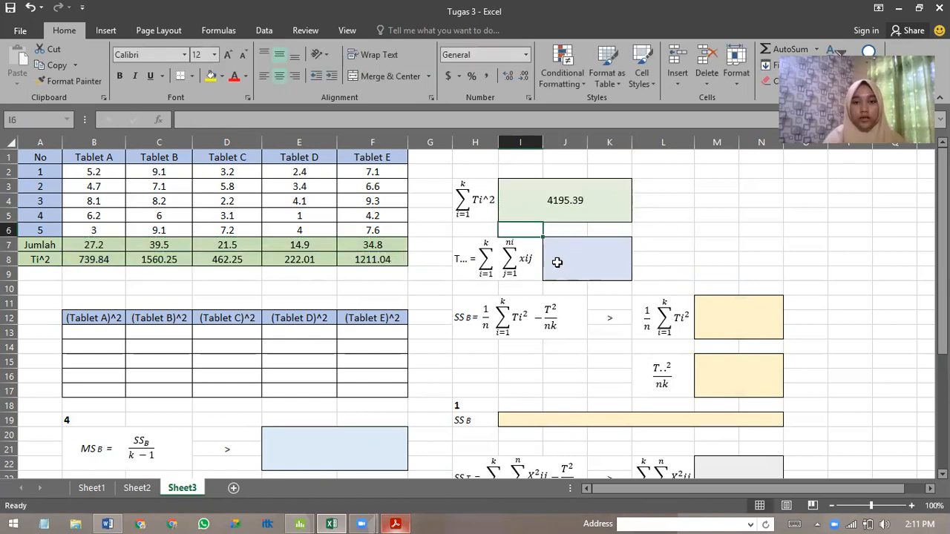
# Calculate the grand total T.. of all tablet observations in the blue result cell with =SUM(B2:F6).
pyautogui.click(597, 265)
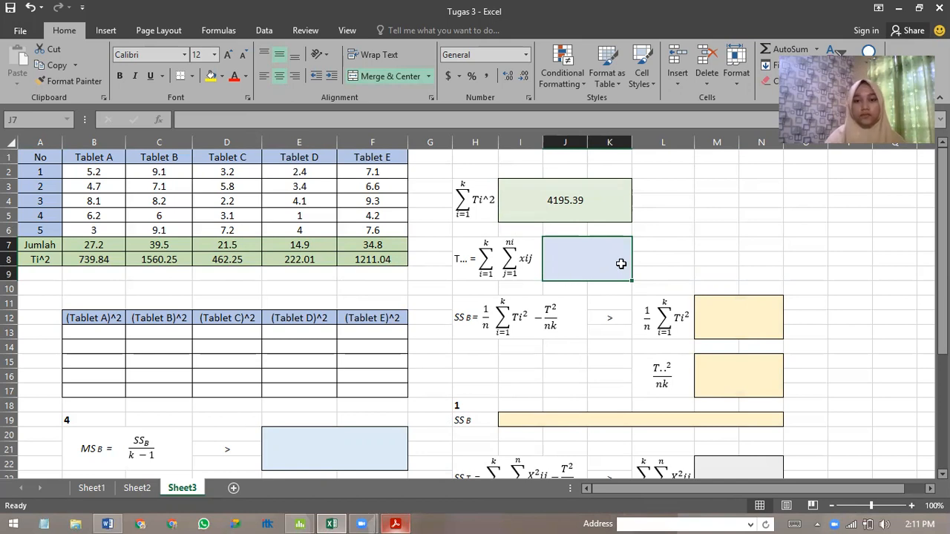
pyautogui.write('=')
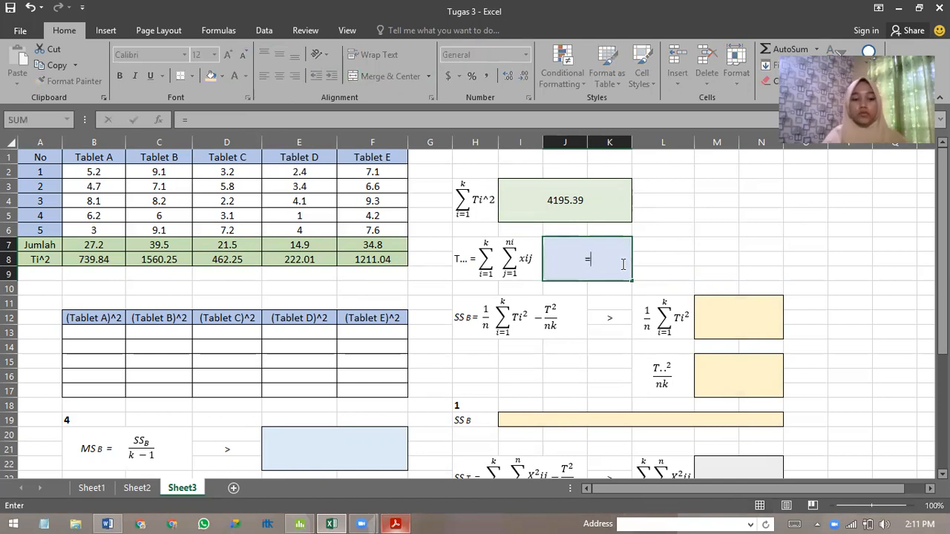
pyautogui.write('sum(')
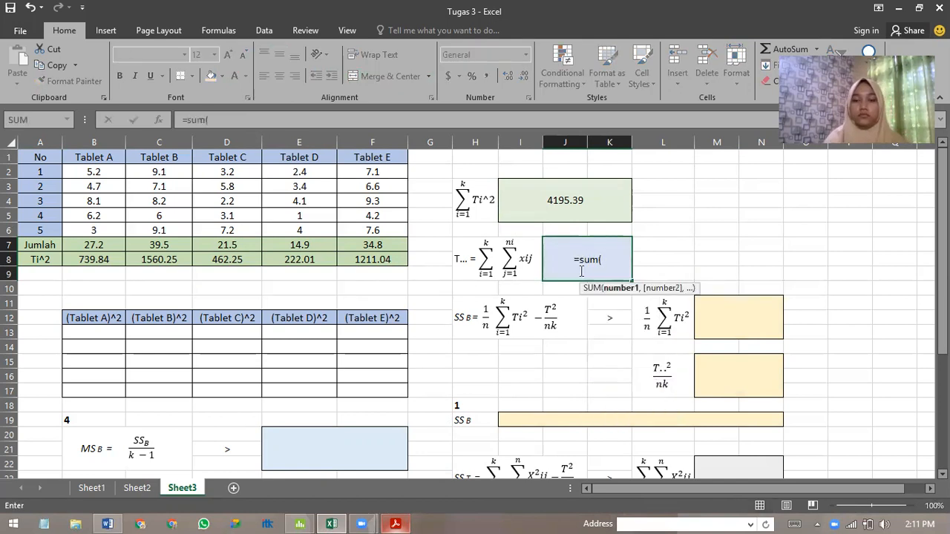
pyautogui.moveTo(97, 172); pyautogui.dragTo(400, 230)
pyautogui.write(')')
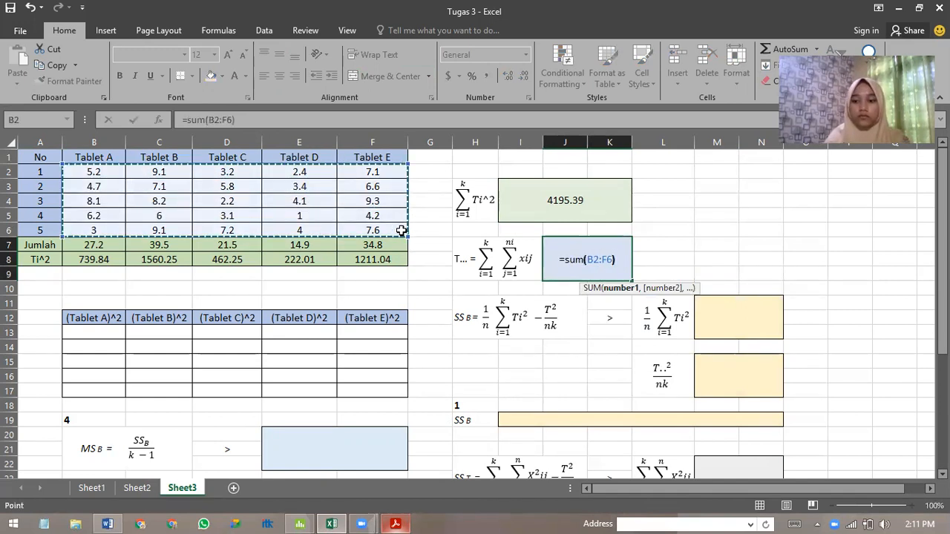
pyautogui.press('Return')
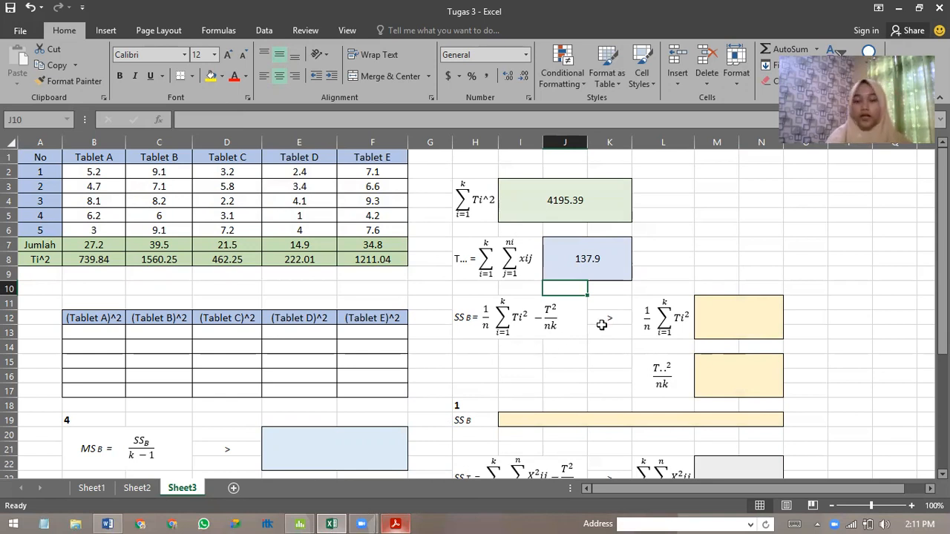
# Calculate the 1/n ΣTi^2 term for SSB in M11 with =I3/5.
pyautogui.click(724, 324)
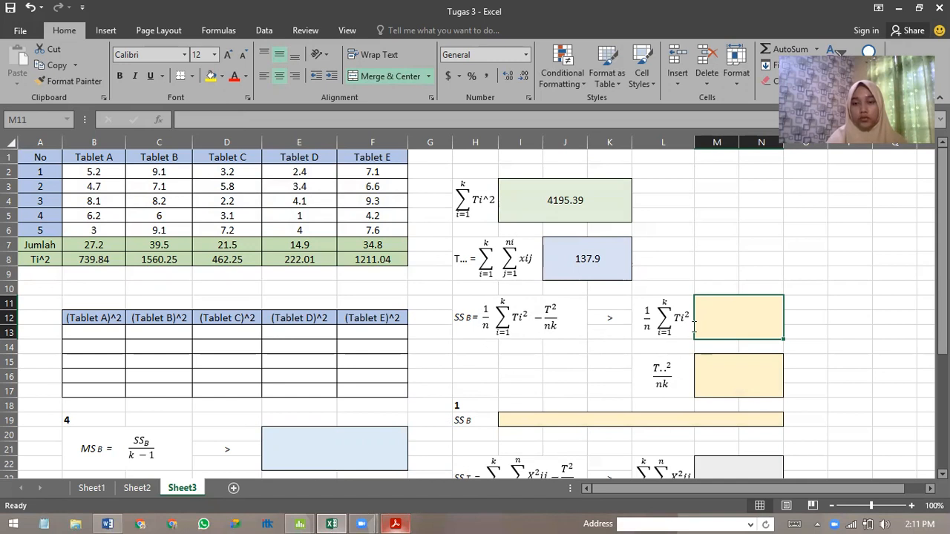
pyautogui.doubleClick(727, 315)
pyautogui.write('=')
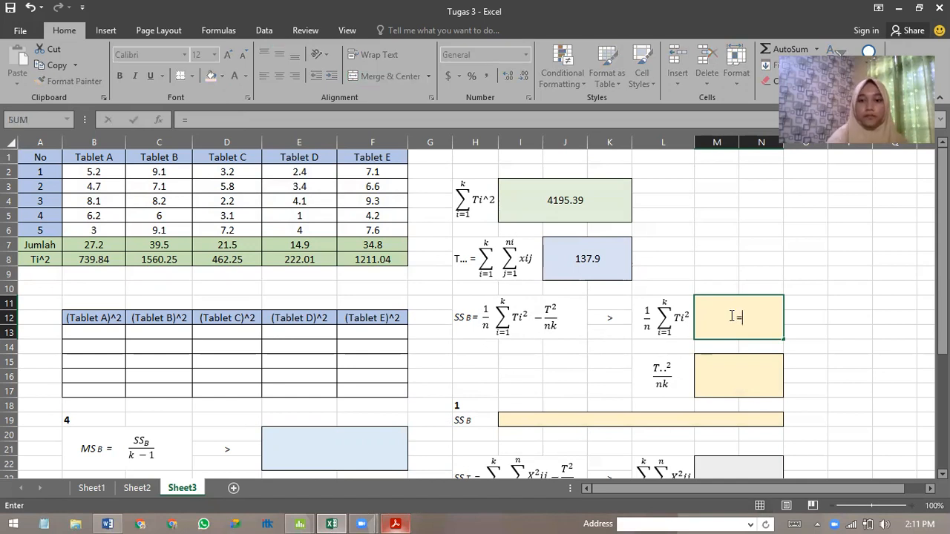
pyautogui.click(565, 200)
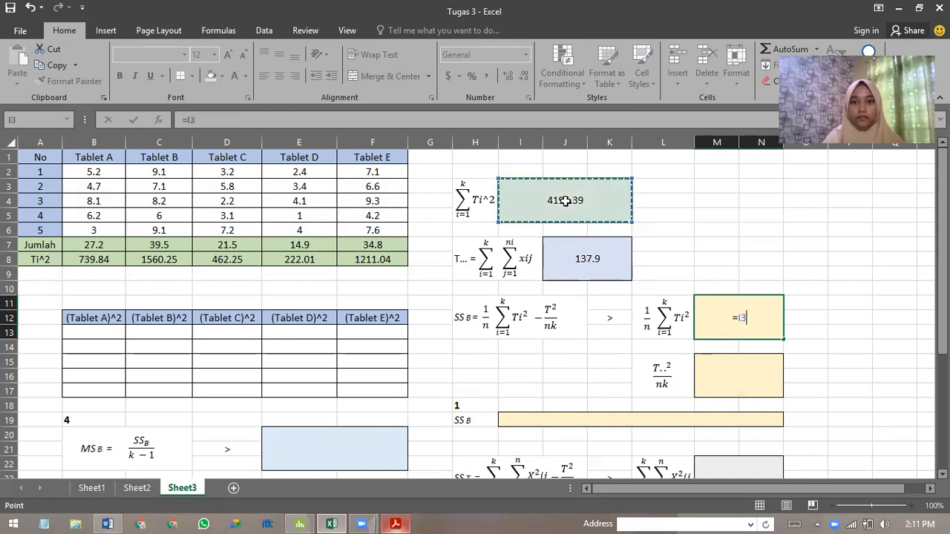
pyautogui.write('/')
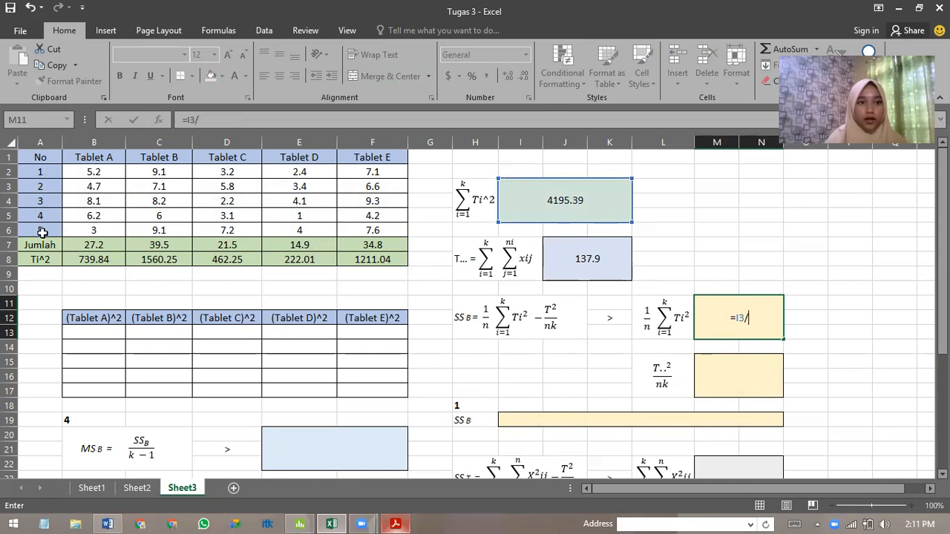
pyautogui.write('5')
pyautogui.press('Return')
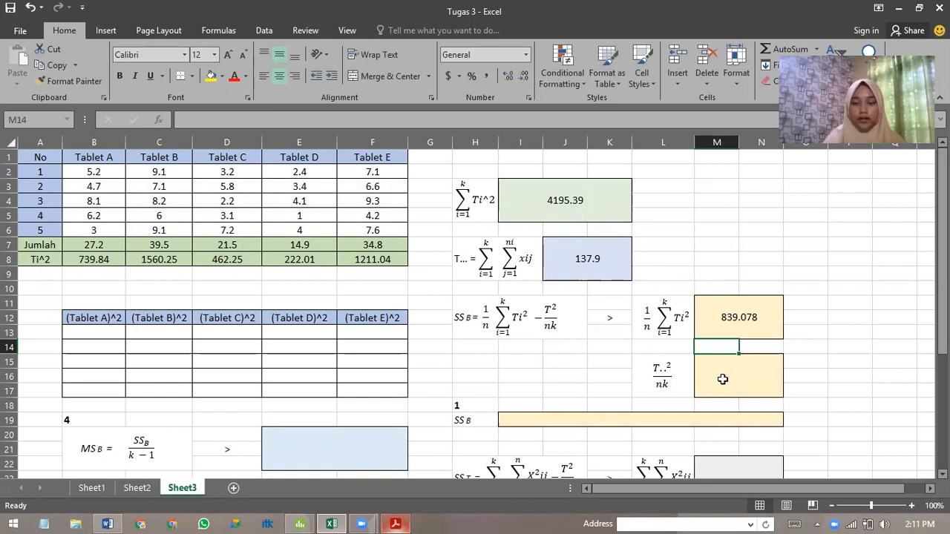
# Calculate the T..^2/nk term for SSB in M15 with =J7^2/25.
pyautogui.click(722, 379)
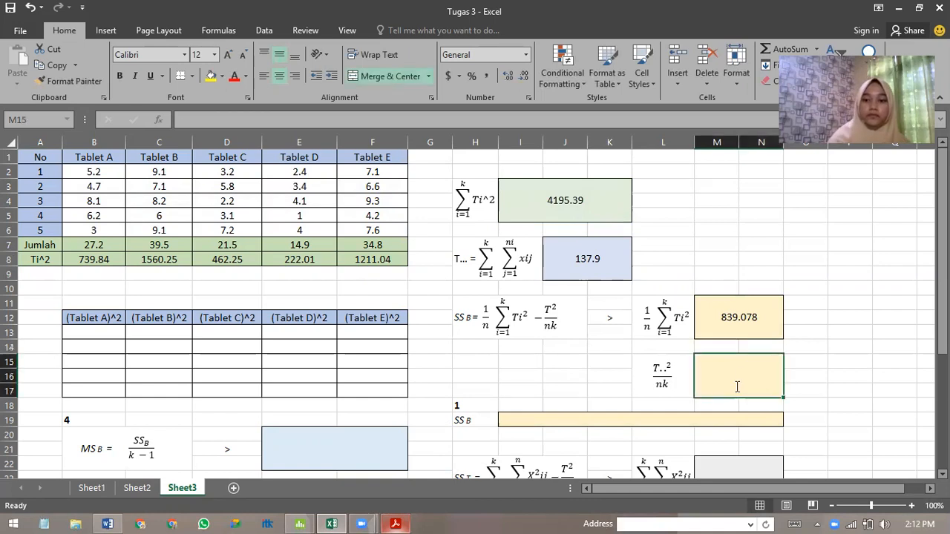
pyautogui.write('=')
pyautogui.click(621, 268)
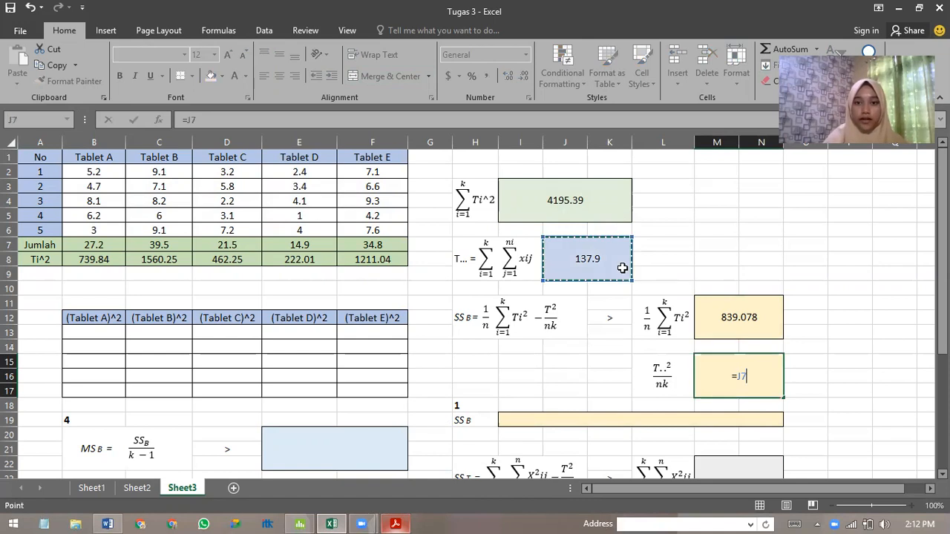
pyautogui.write('^2')
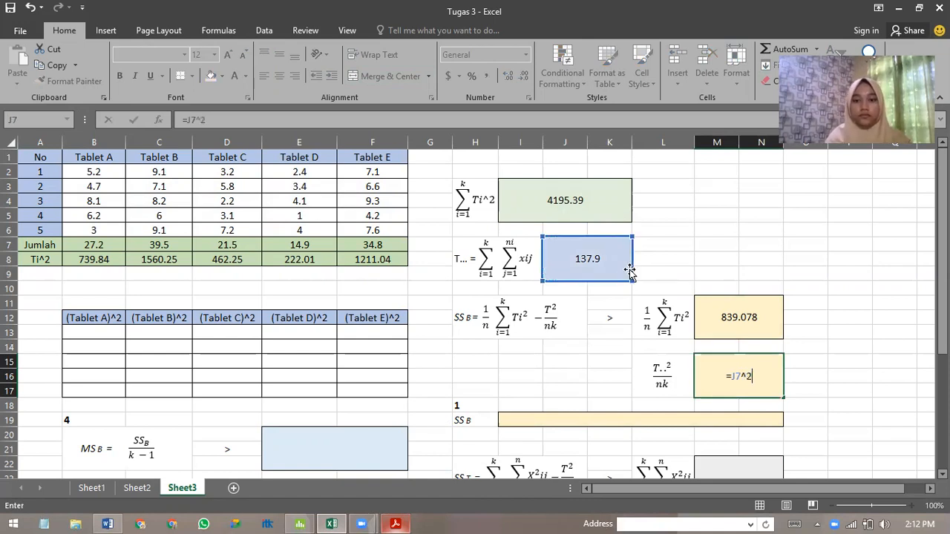
pyautogui.write('/')
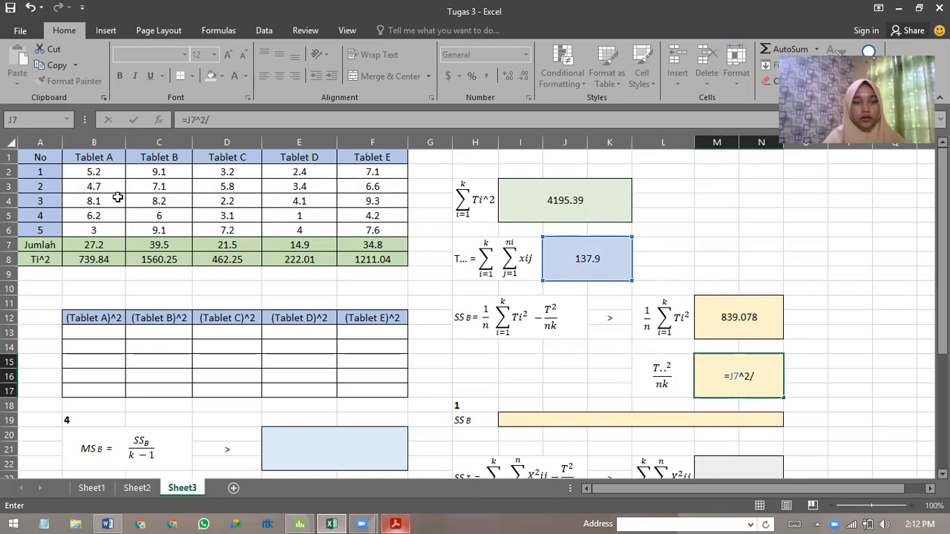
pyautogui.write('(5*5)')
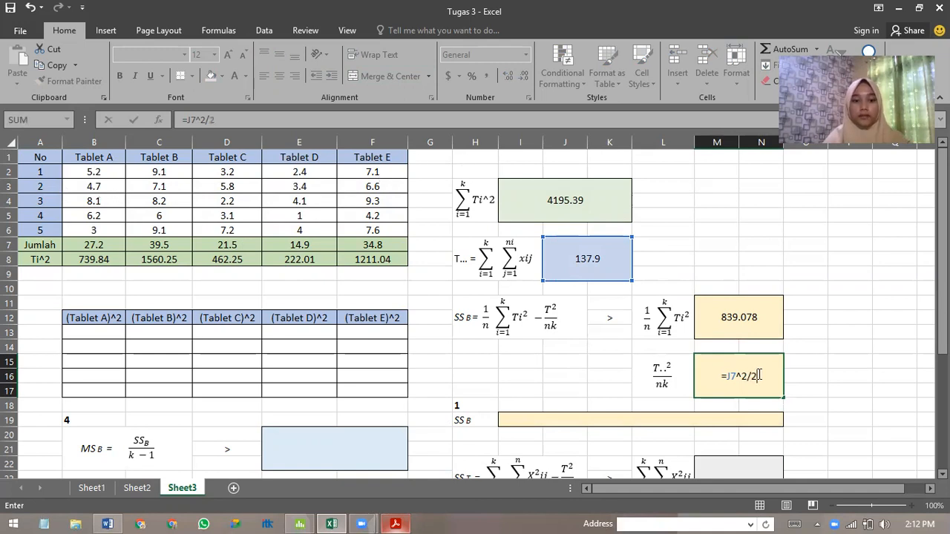
pyautogui.press('Return')
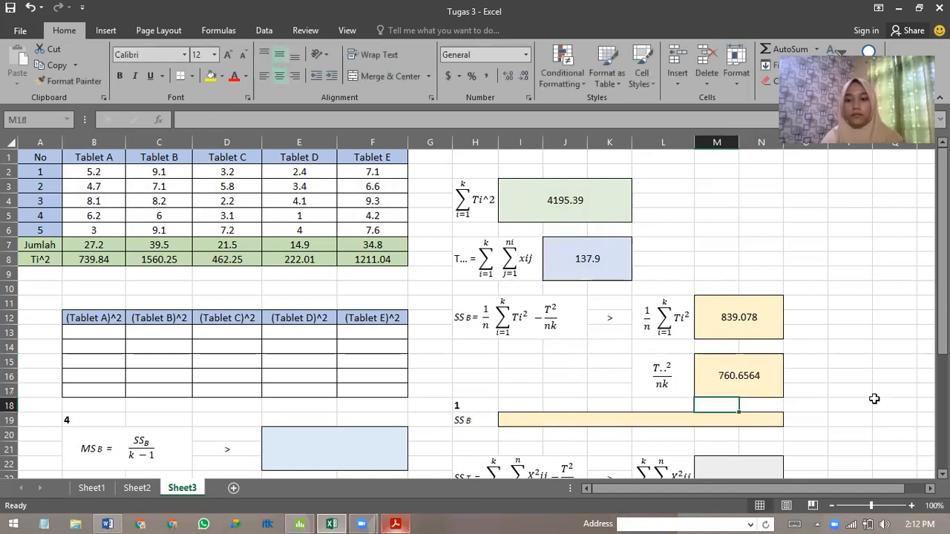
# Calculate SSB in I19 by subtracting the T..^2/nk term from the 1/n ΣTi^2 term with =M11-M15.
pyautogui.click(660, 420)
pyautogui.write('=')
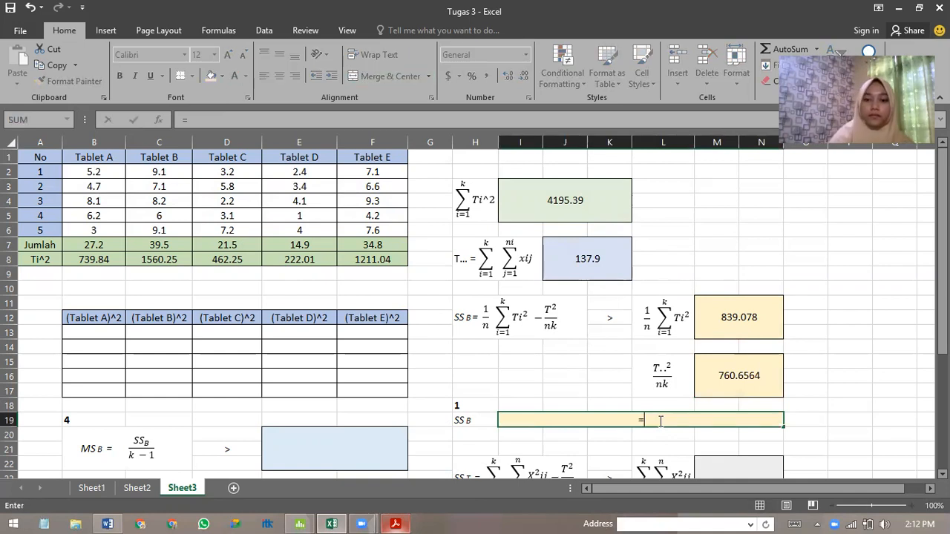
pyautogui.click(772, 333)
pyautogui.write('-')
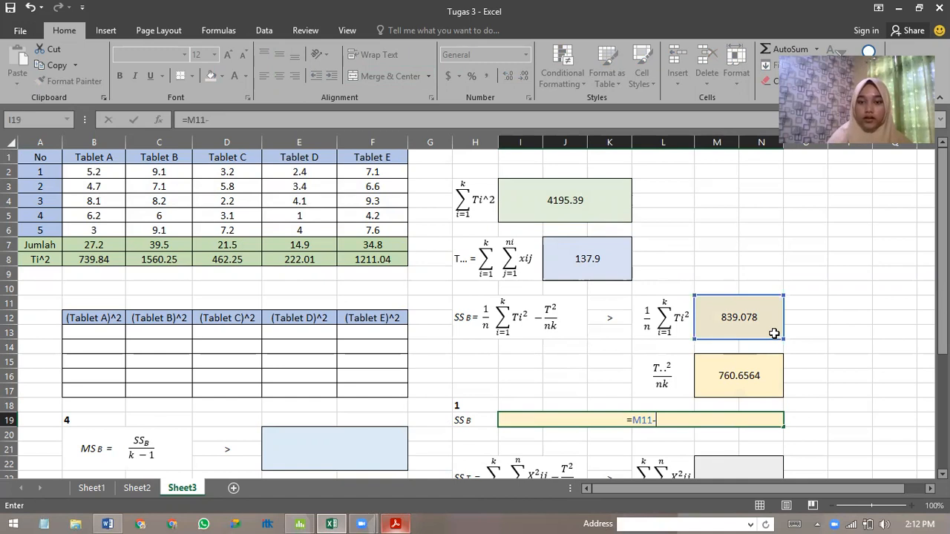
pyautogui.click(754, 381)
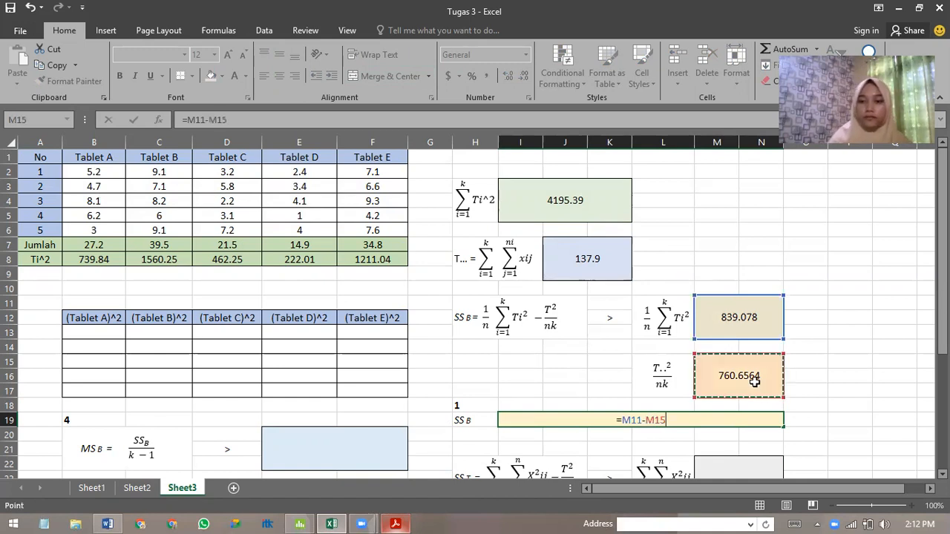
pyautogui.press('Return')
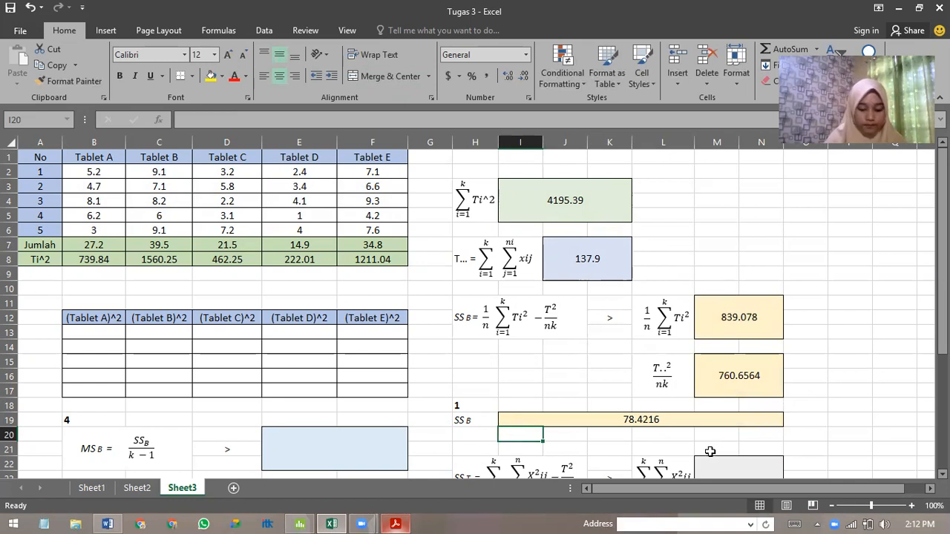
# Square the first two Tablet A observations in the (Tablet A)^2 column with =B2^2 in B13 and =B3^2 in B14.
pyautogui.scroll(-3, 710, 451)
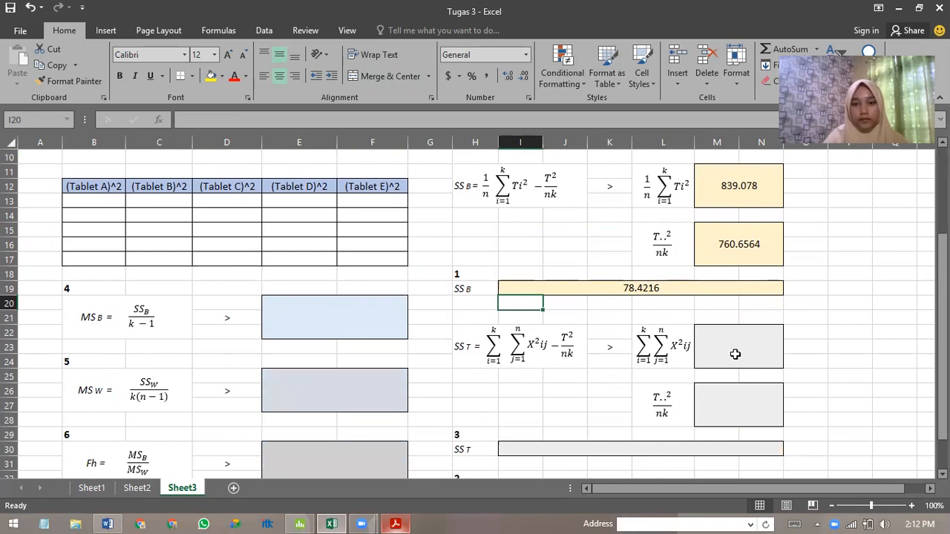
pyautogui.scroll(3, 731, 348)
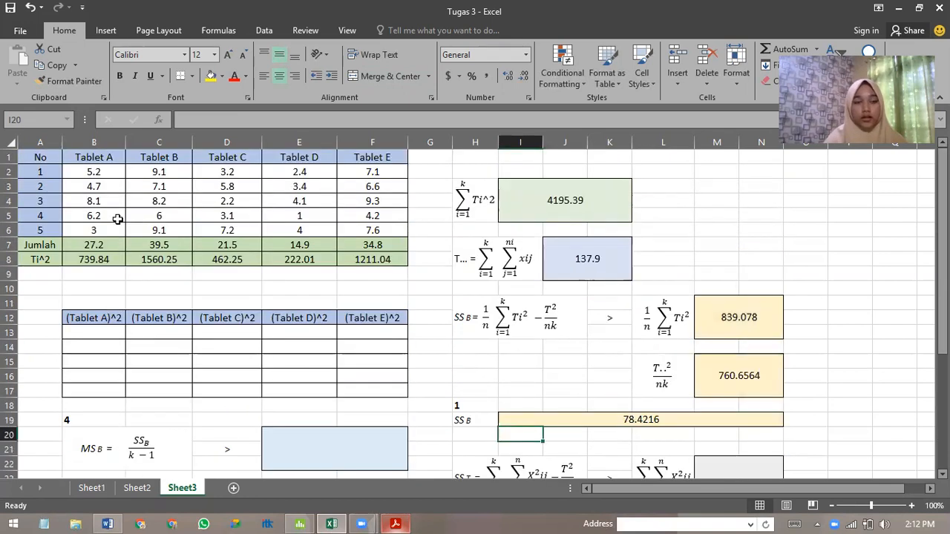
pyautogui.click(85, 328)
pyautogui.write('=')
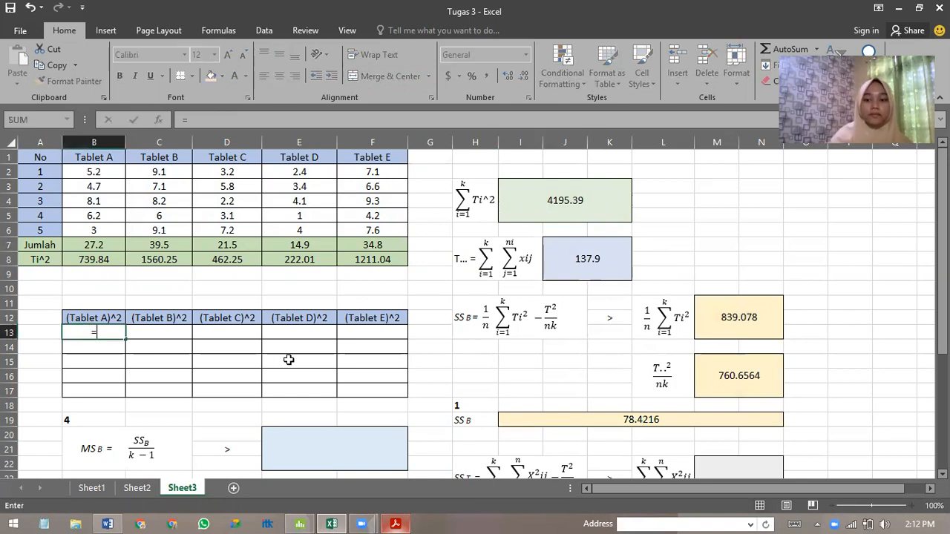
pyautogui.click(95, 171)
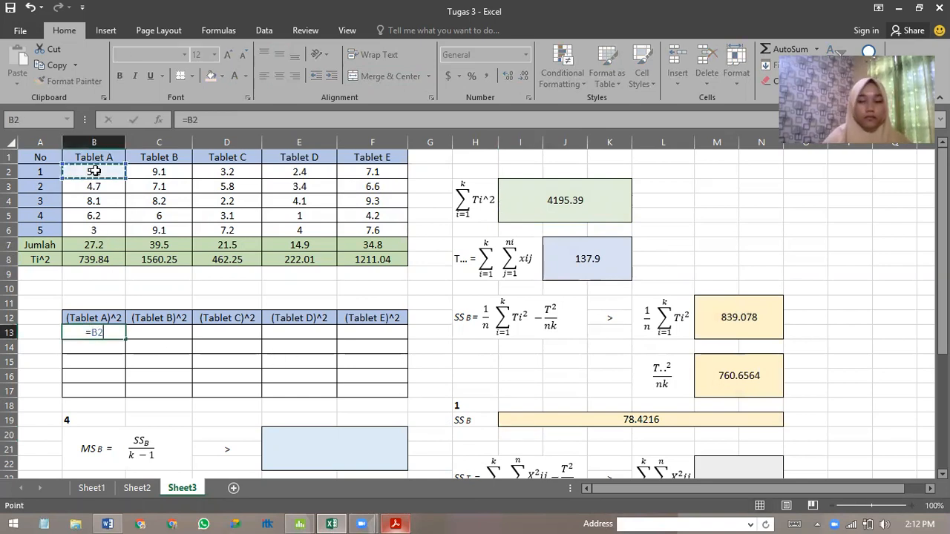
pyautogui.write('^2')
pyautogui.press('Return')
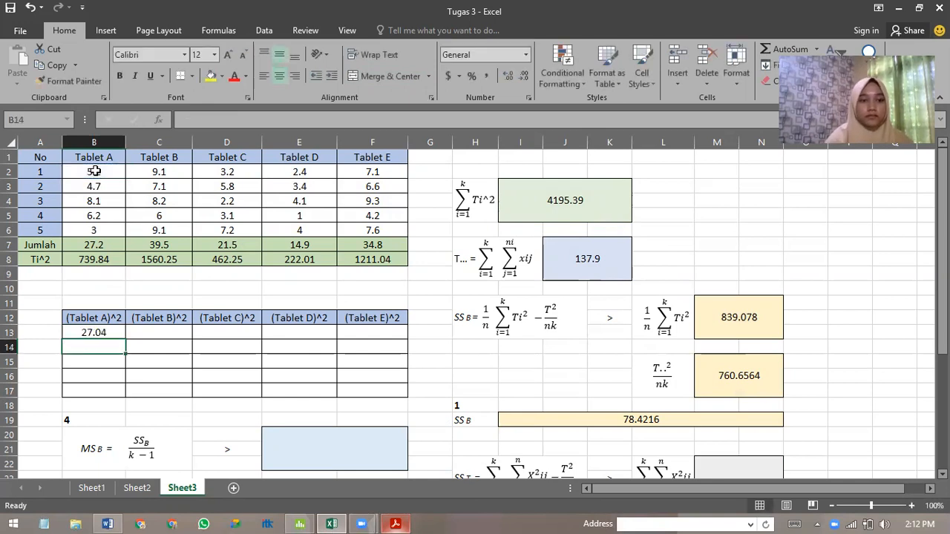
pyautogui.write('=')
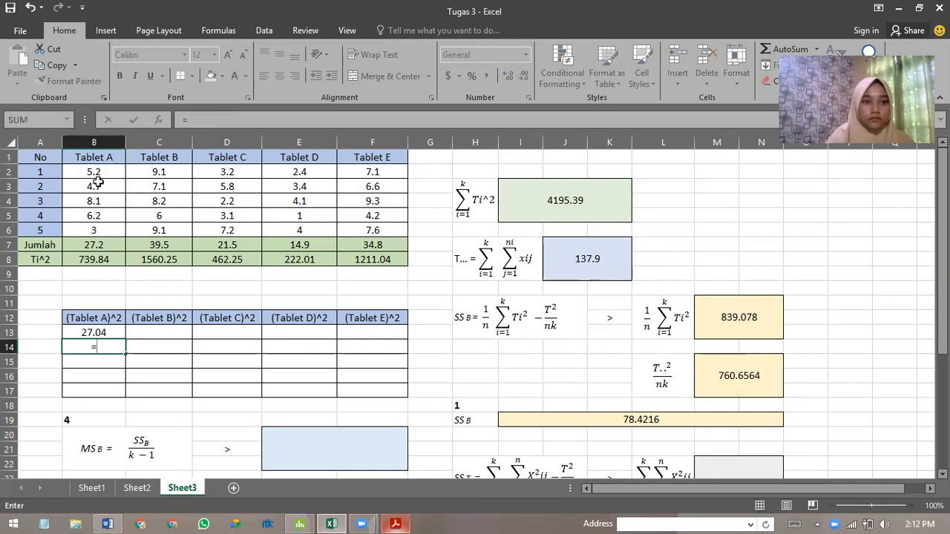
pyautogui.click(97, 186)
pyautogui.write('^2')
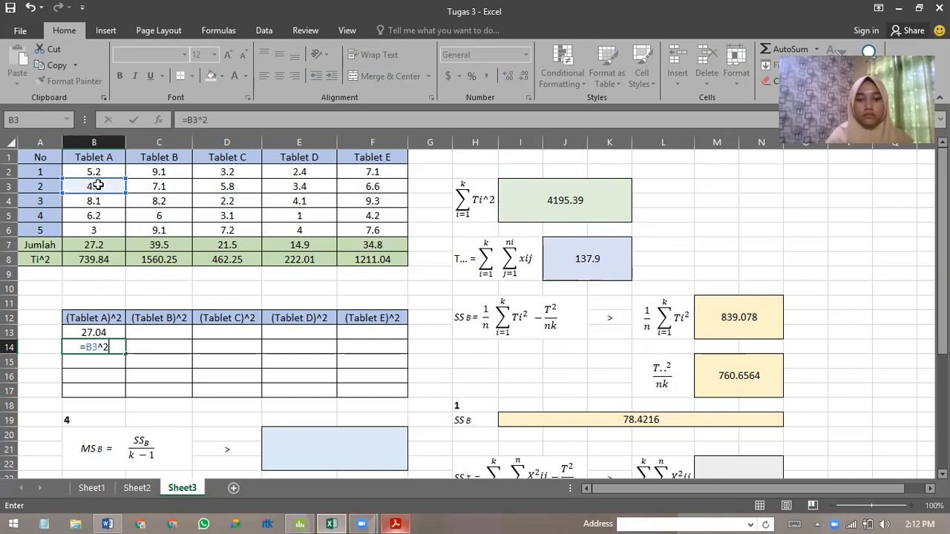
pyautogui.press('Return')
# Square the remaining three Tablet A observations with =B4^2 in B15, =B5^2 in B16 and =B6^2 in B17.
pyautogui.write('=')
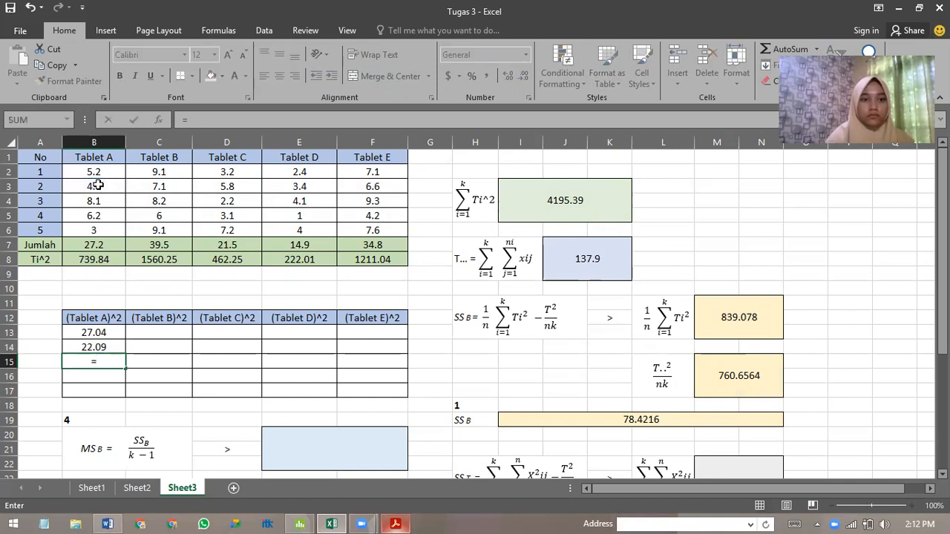
pyautogui.click(97, 205)
pyautogui.write('^2')
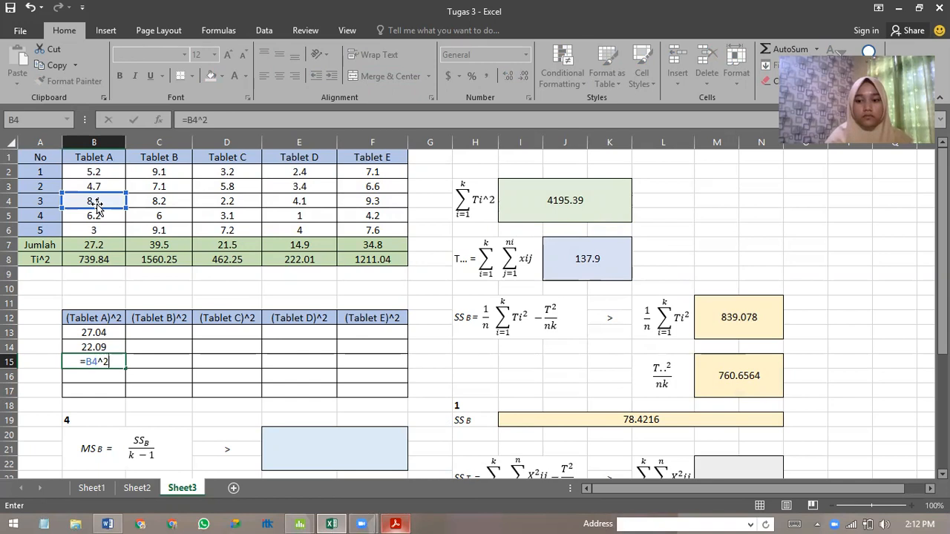
pyautogui.press('Return')
pyautogui.write('=')
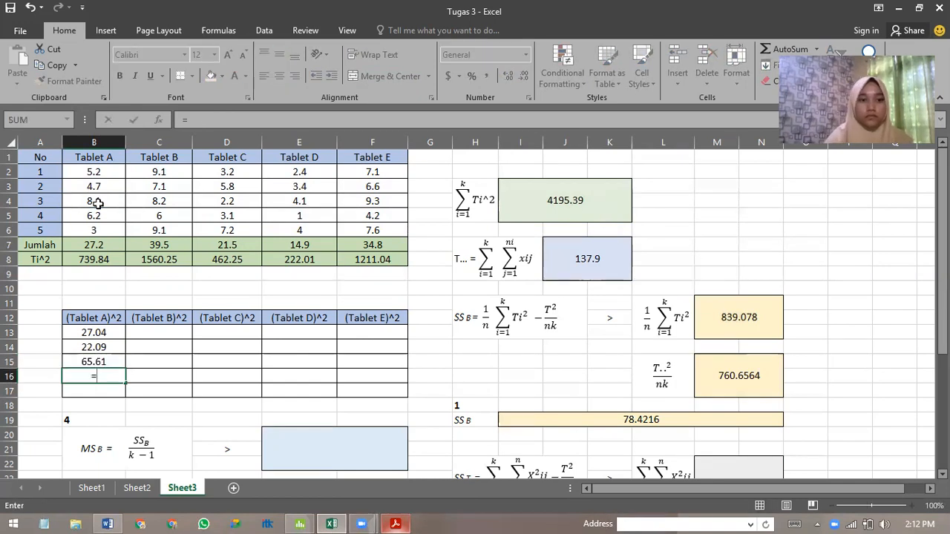
pyautogui.click(102, 219)
pyautogui.write('^2')
pyautogui.press('Return')
pyautogui.write('=')
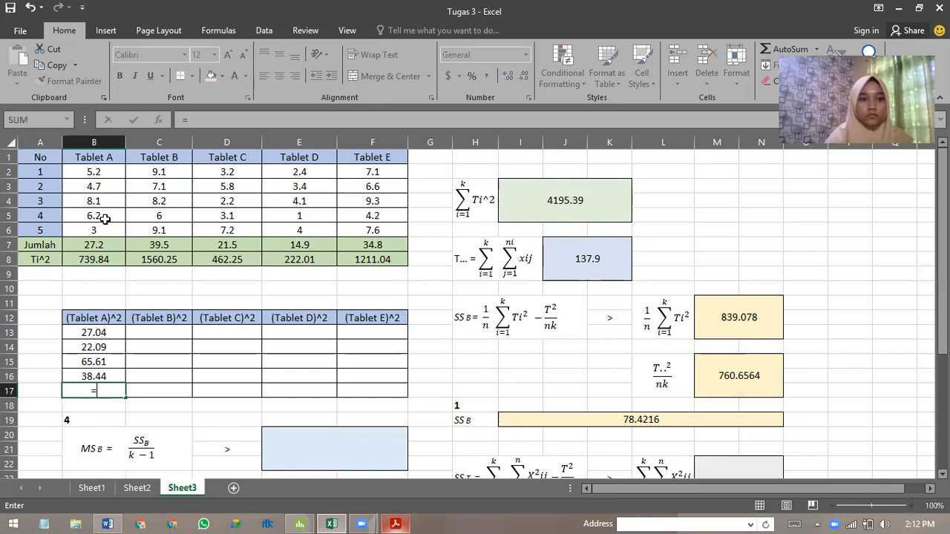
pyautogui.click(115, 228)
pyautogui.write('^2')
pyautogui.press('Return')
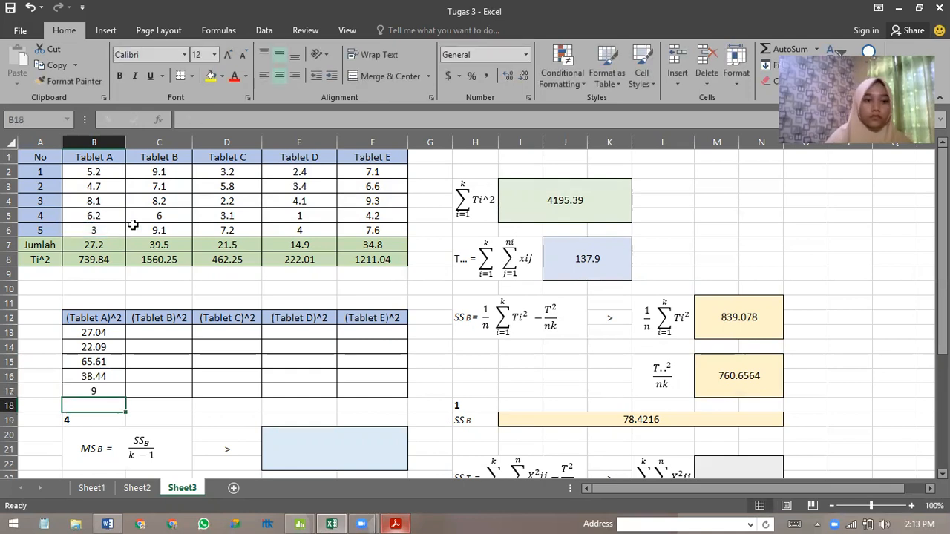
# Fill each squared Tablet A formula in B13 to B17 across to column F for Tablets B to E.
pyautogui.click(85, 337)
pyautogui.moveTo(125, 340); pyautogui.dragTo(390, 336)
pyautogui.click(96, 346)
pyautogui.moveTo(125, 354); pyautogui.dragTo(373, 354)
pyautogui.click(104, 362)
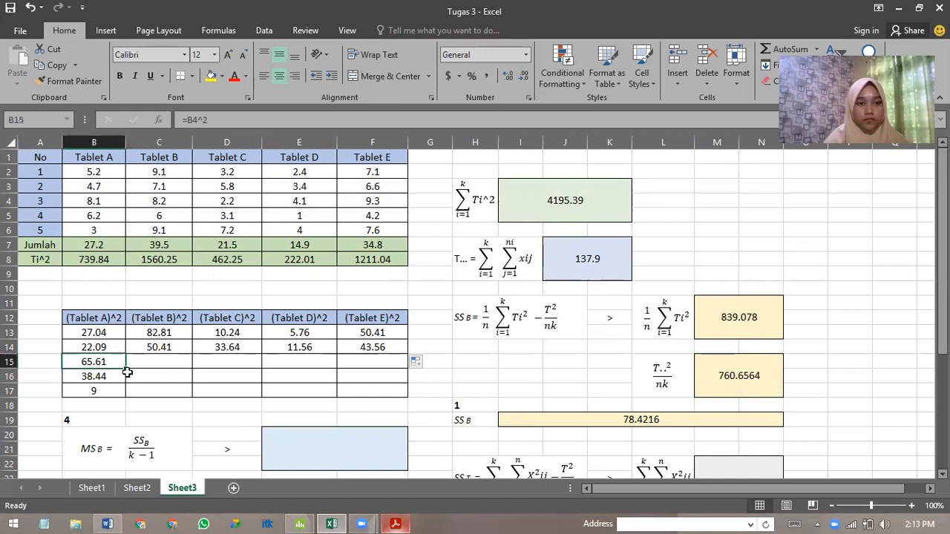
pyautogui.moveTo(140, 369); pyautogui.dragTo(390, 371)
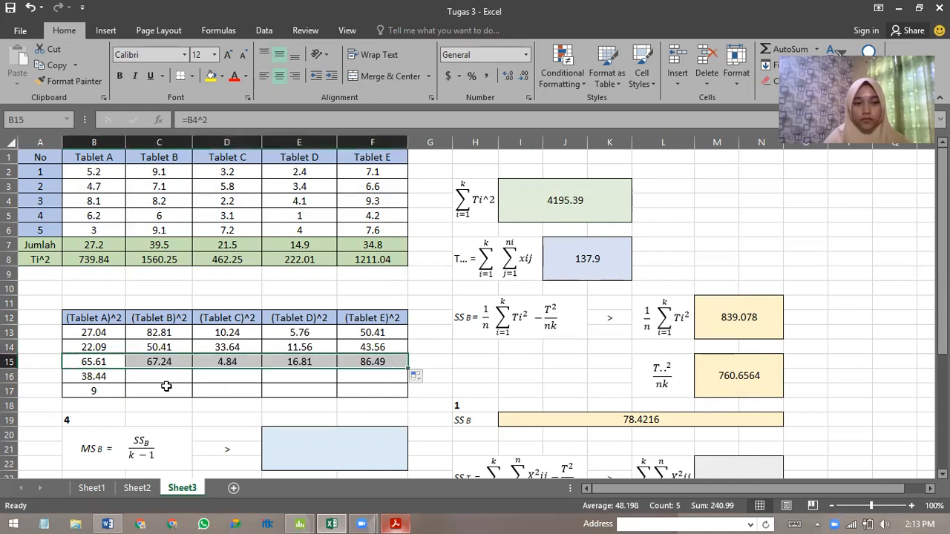
pyautogui.click(99, 377)
pyautogui.moveTo(126, 384); pyautogui.dragTo(391, 385)
pyautogui.click(117, 388)
pyautogui.moveTo(126, 397); pyautogui.dragTo(377, 391)
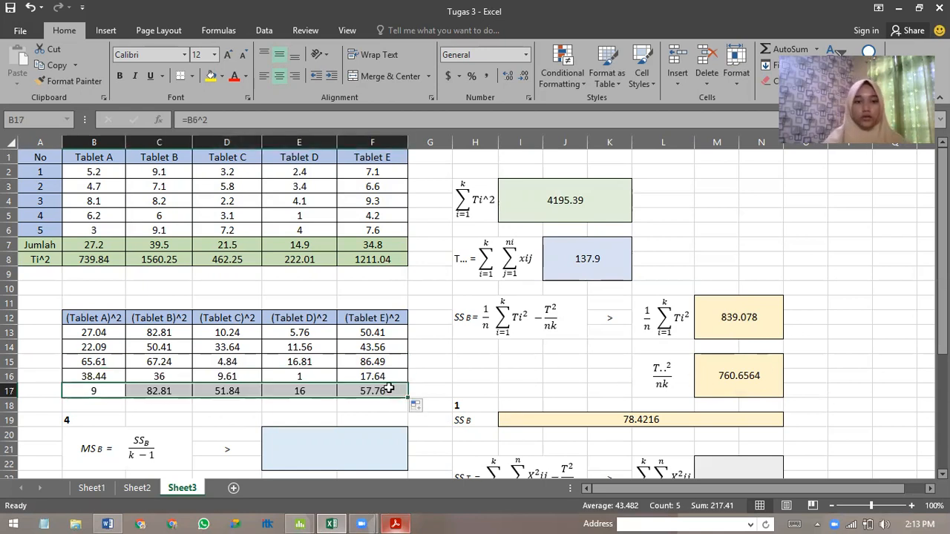
# Sum all squared tablet observations in M22 for the ΣΣX²ij term with =SUM(B13:F17).
pyautogui.scroll(-1, 389, 388)
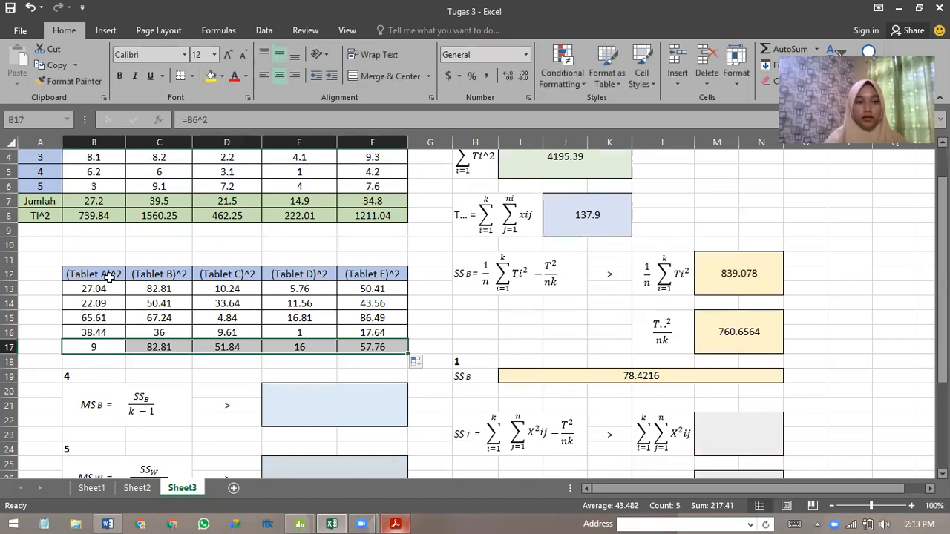
pyautogui.click(740, 431)
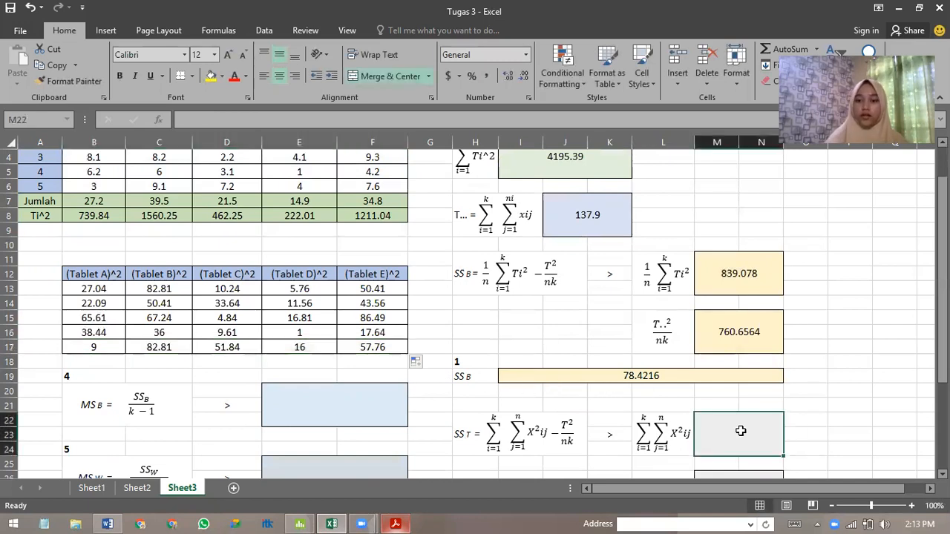
pyautogui.write('=')
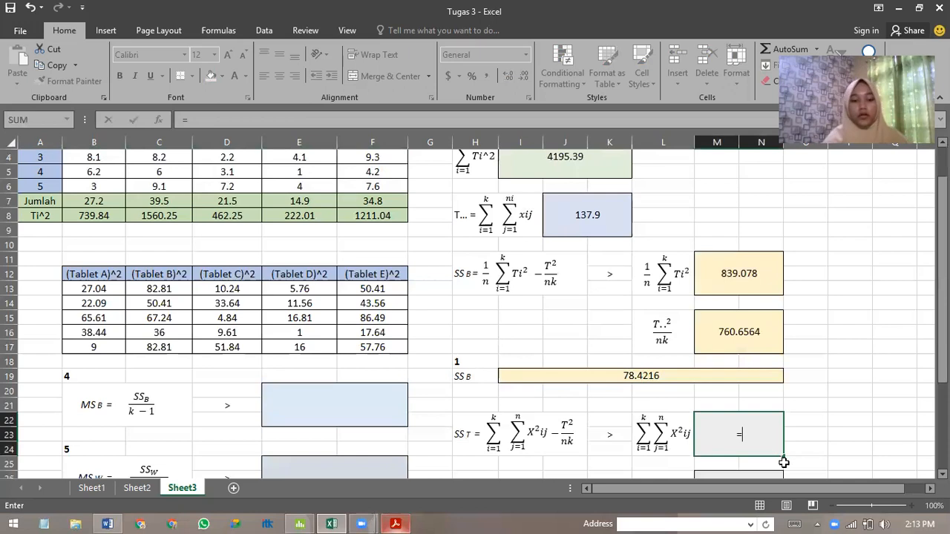
pyautogui.write('sum(')
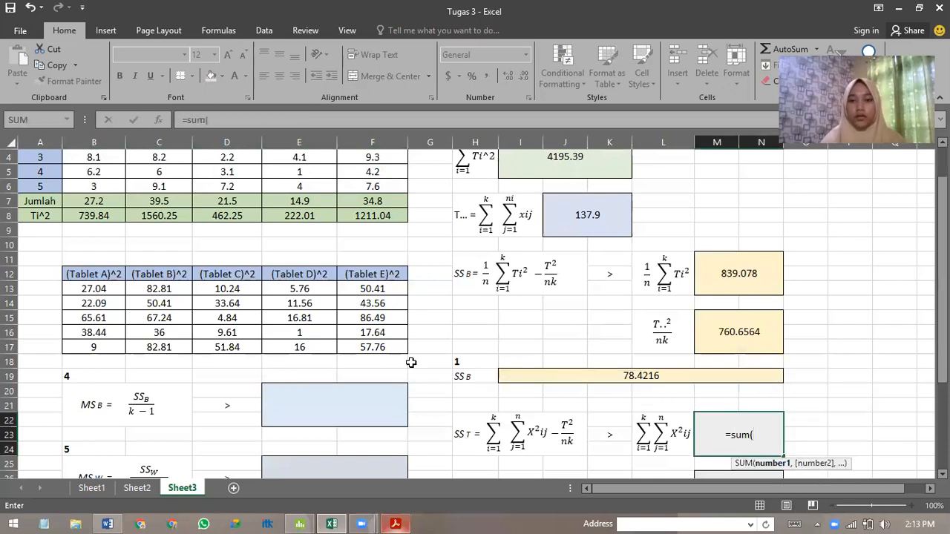
pyautogui.moveTo(77, 290); pyautogui.dragTo(384, 346)
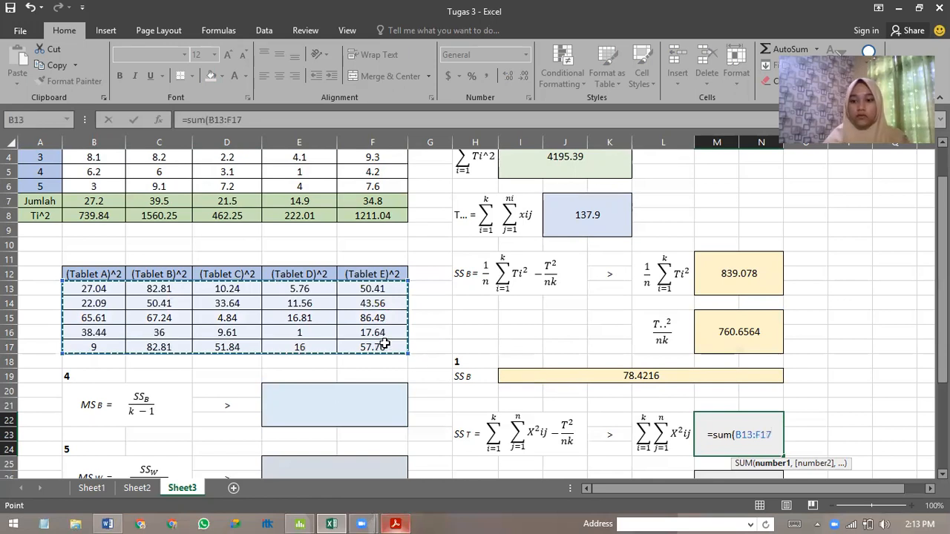
pyautogui.press('Return')
# Calculate the T..^2/nk term of SST in M26 from the grand total with =J7^2/25.
pyautogui.scroll(-2, 770, 360)
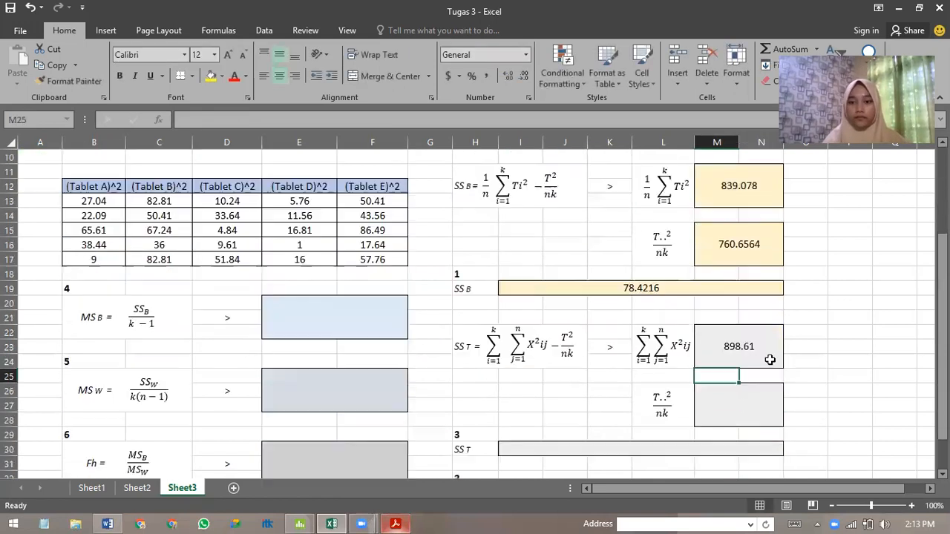
pyautogui.click(722, 412)
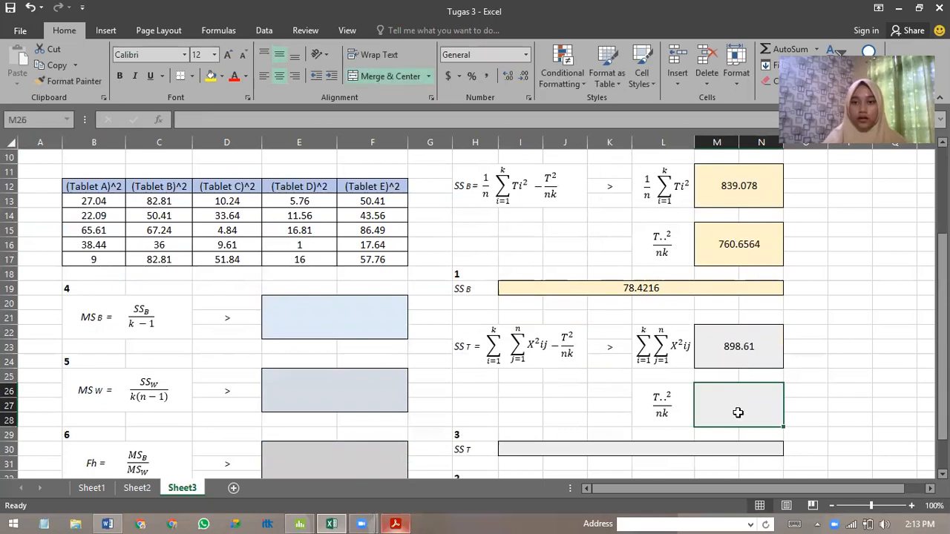
pyautogui.write('=')
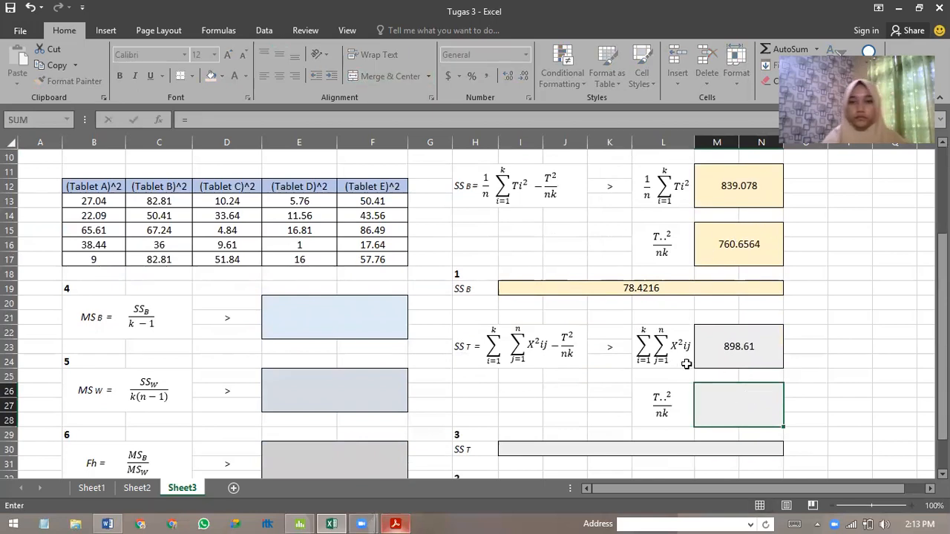
pyautogui.scroll(2, 687, 364)
pyautogui.scroll(-1, 701, 365)
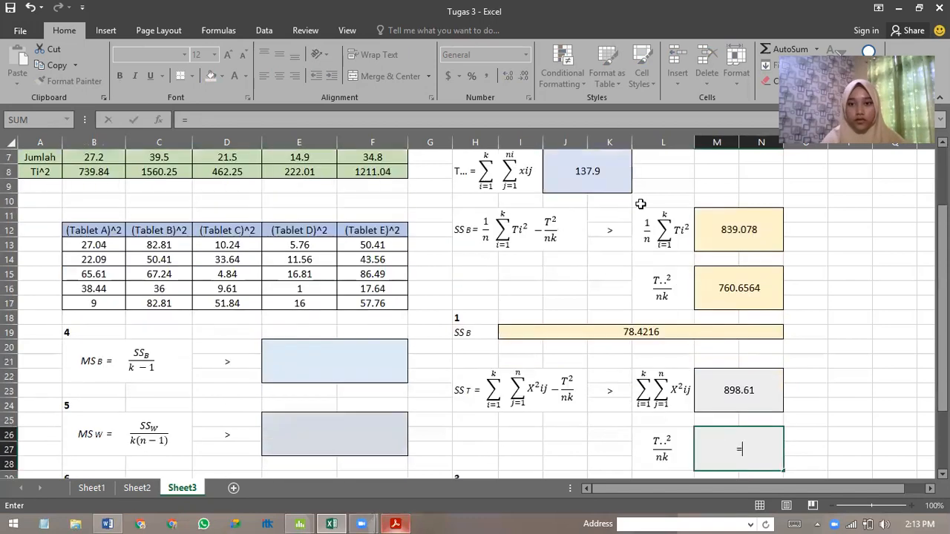
pyautogui.click(584, 171)
pyautogui.write('^')
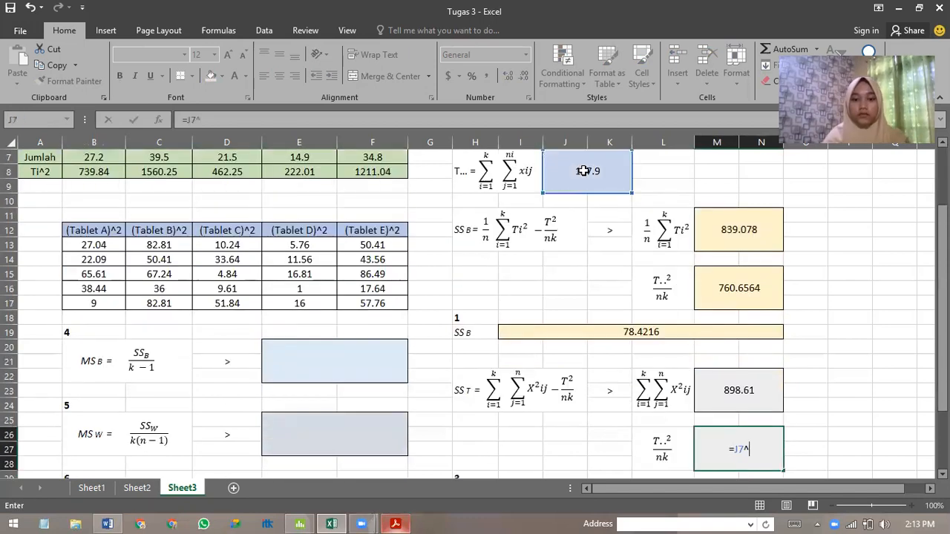
pyautogui.write('2/')
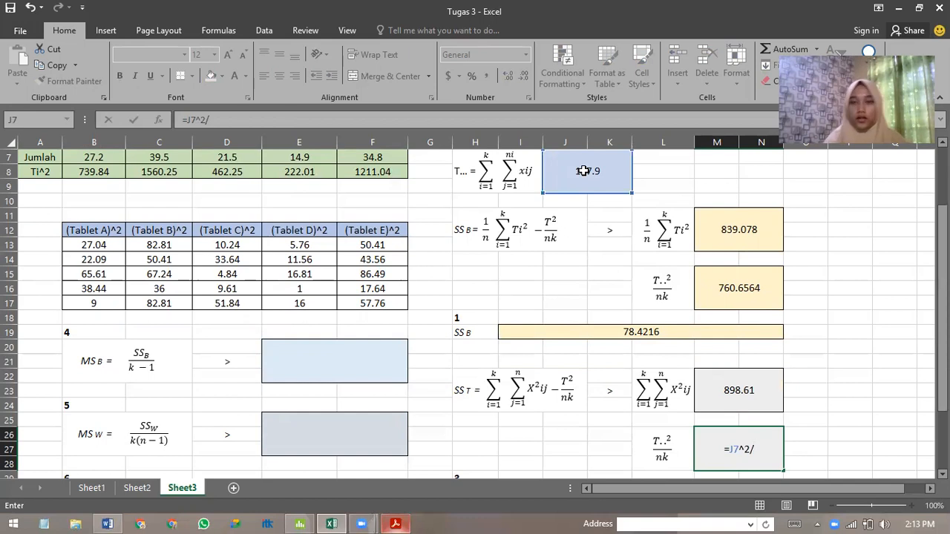
pyautogui.write('25')
pyautogui.press('Return')
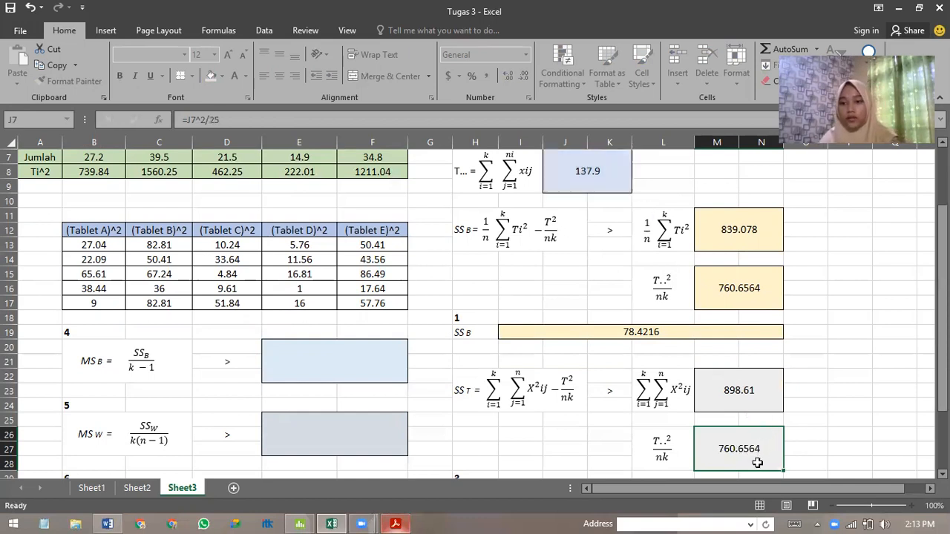
# Calculate SST in I30 by subtracting the T..^2/nk term from the ΣΣX²ij term with =M22-M26.
pyautogui.scroll(-1, 765, 453)
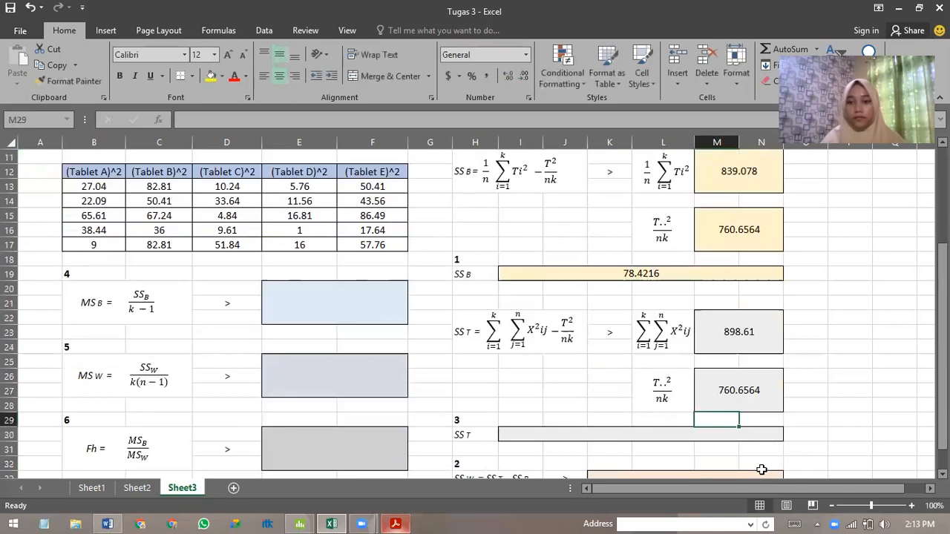
pyautogui.click(671, 436)
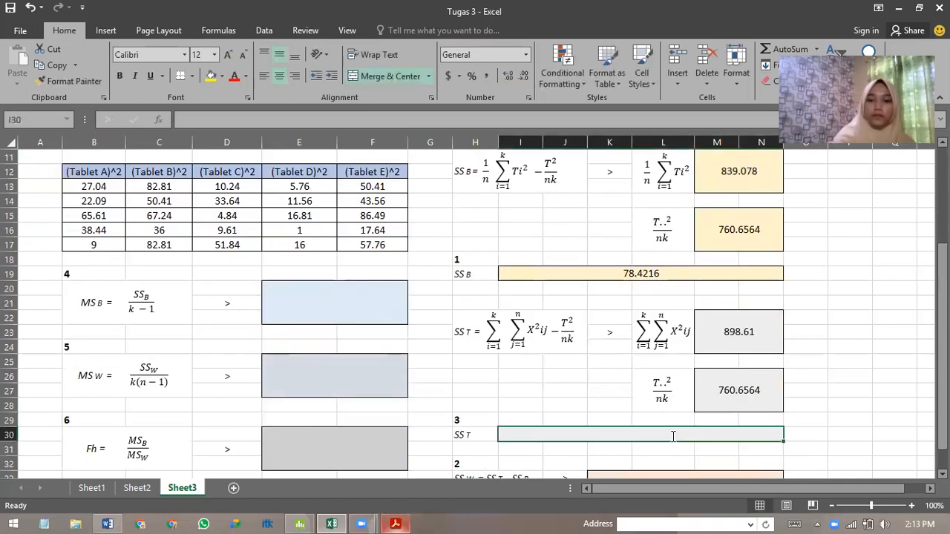
pyautogui.write('=')
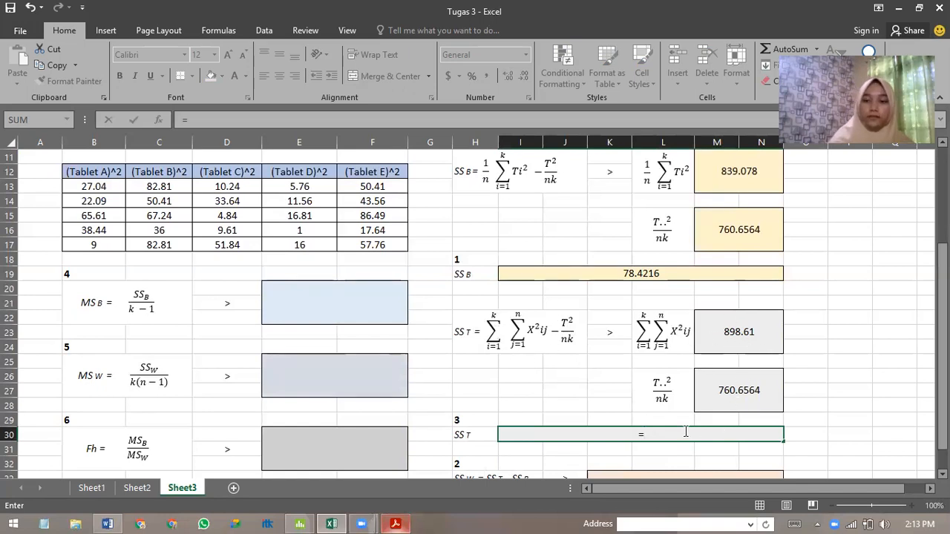
pyautogui.click(738, 325)
pyautogui.write('-')
pyautogui.click(740, 392)
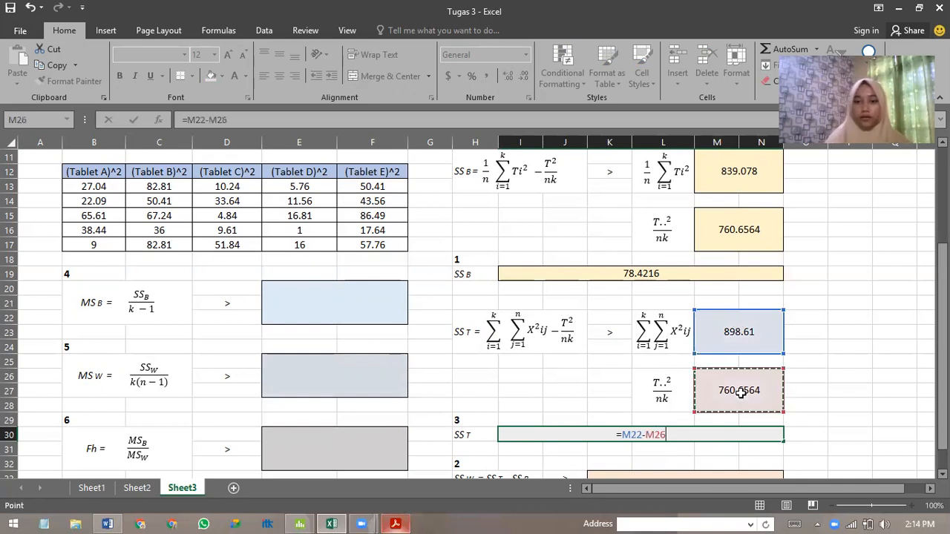
pyautogui.press('Return')
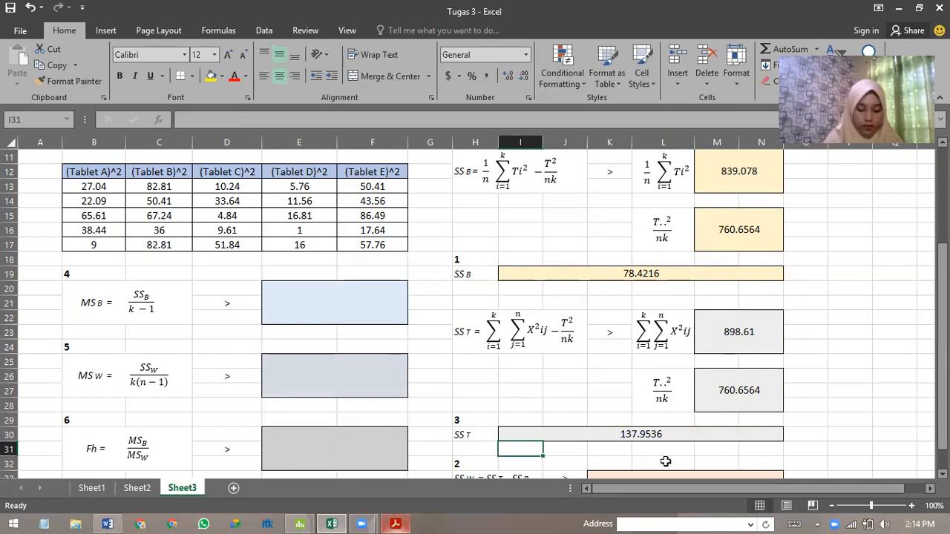
# Calculate SSW in K33 by subtracting SSB from SST with =I30-I19.
pyautogui.scroll(-1, 666, 460)
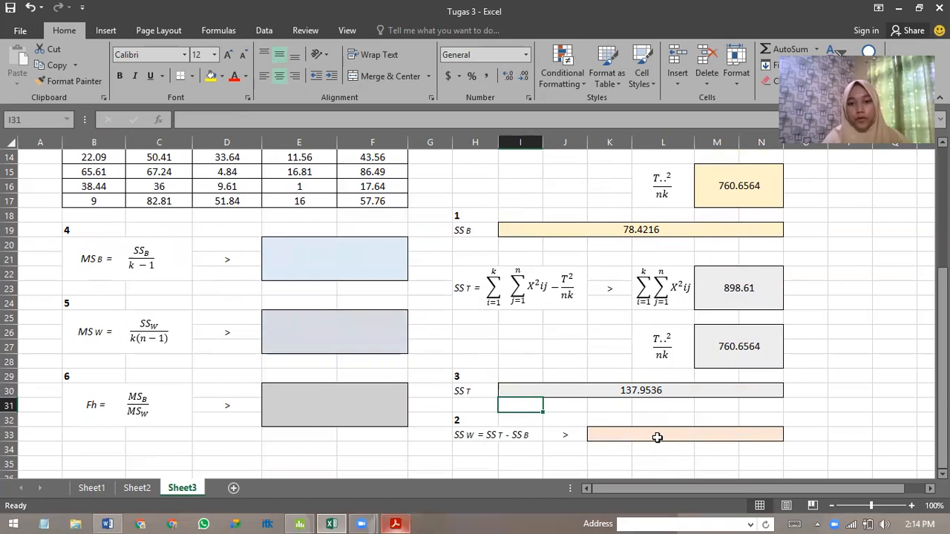
pyautogui.click(657, 434)
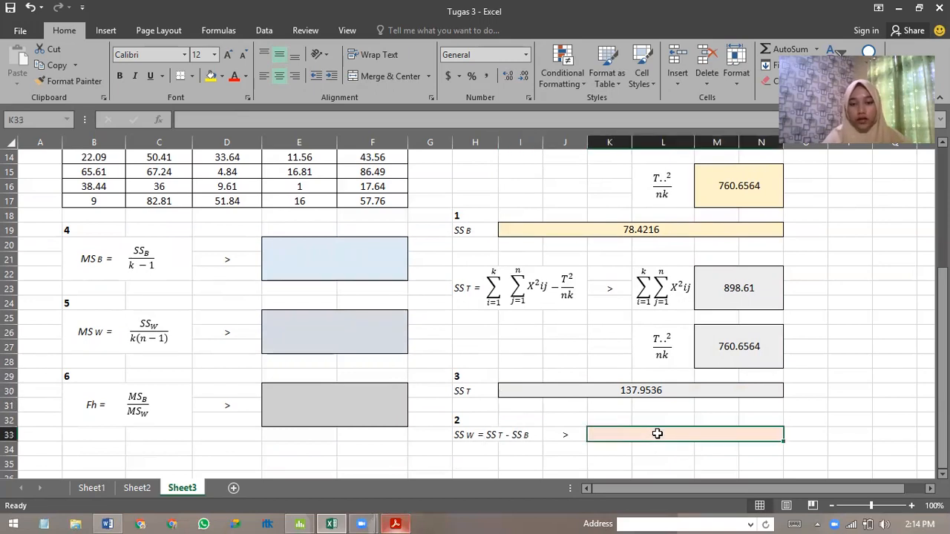
pyautogui.write('=')
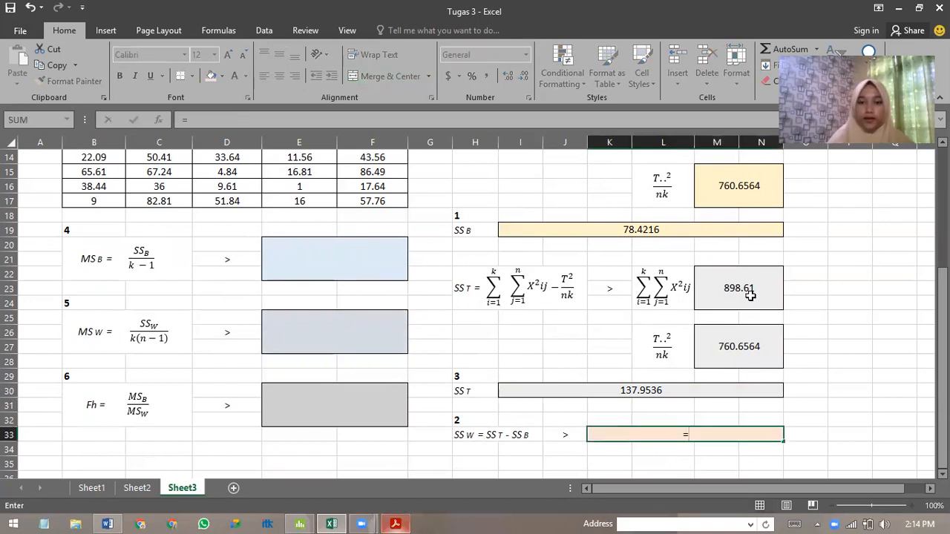
pyautogui.click(673, 389)
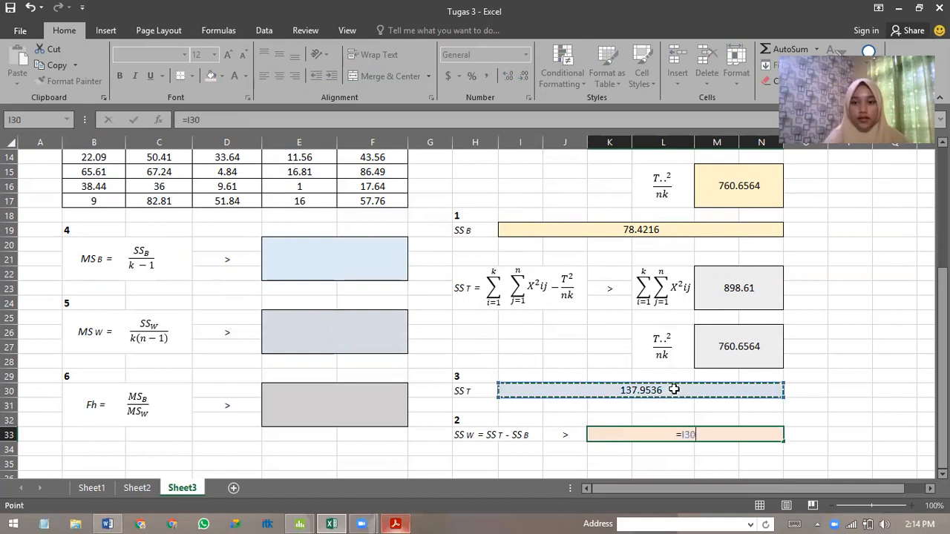
pyautogui.write('-')
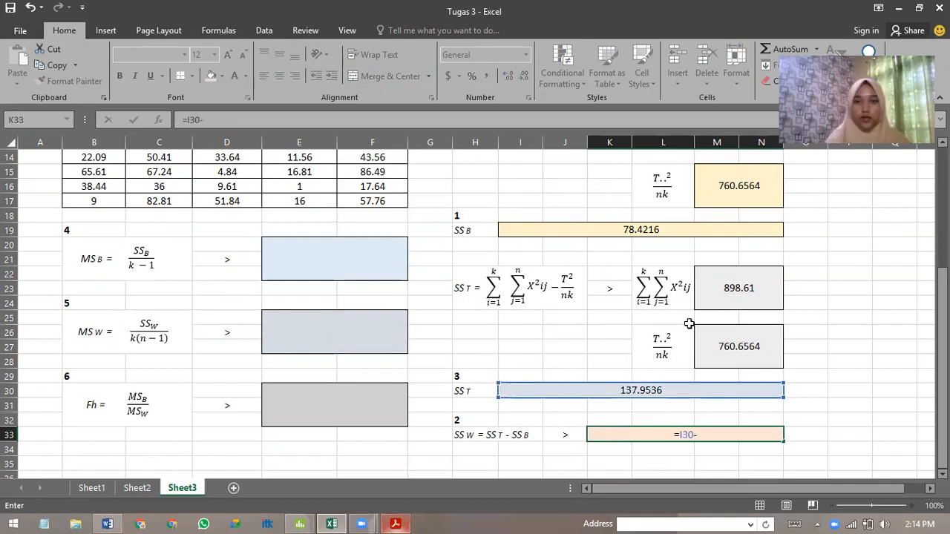
pyautogui.click(699, 230)
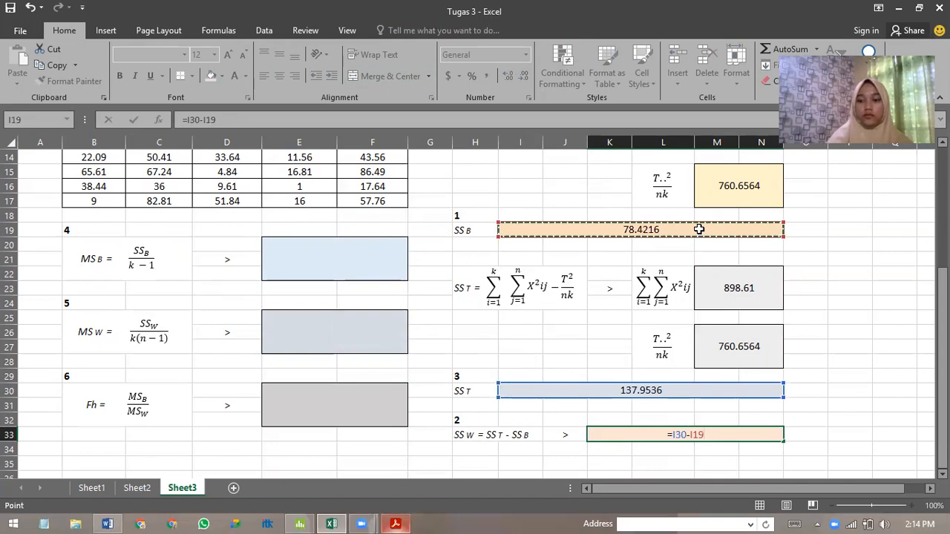
pyautogui.press('Return')
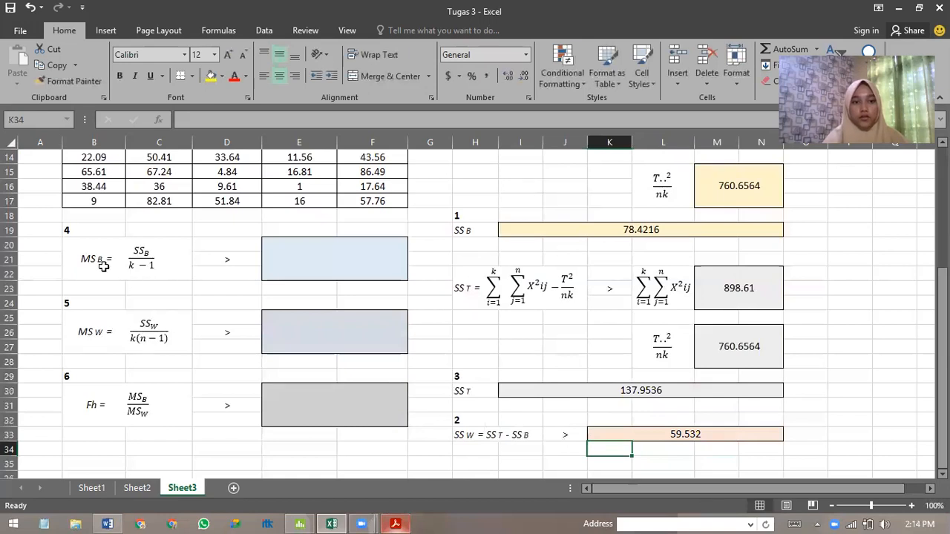
# Calculate MSB in E20 by dividing SSB by its k-1 degrees of freedom with =I19/4.
pyautogui.click(291, 265)
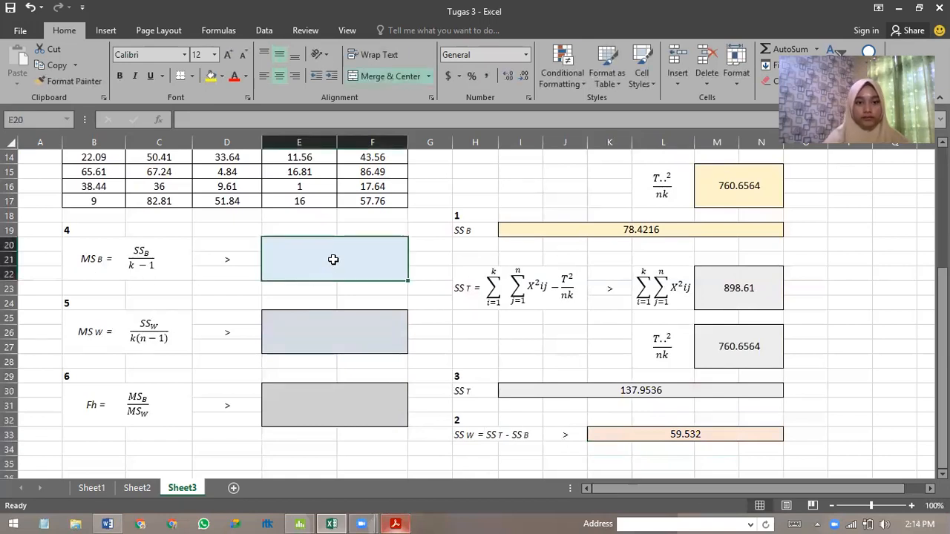
pyautogui.write('=')
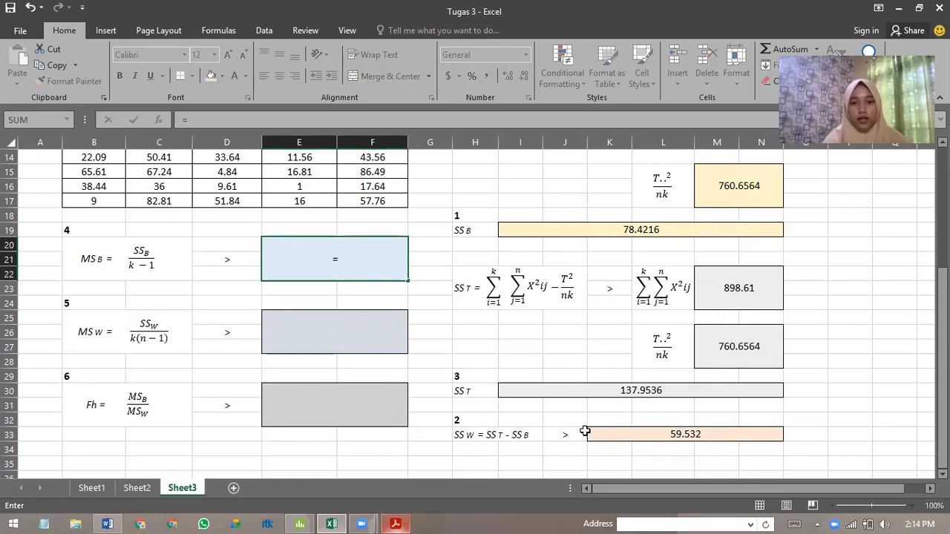
pyautogui.click(553, 230)
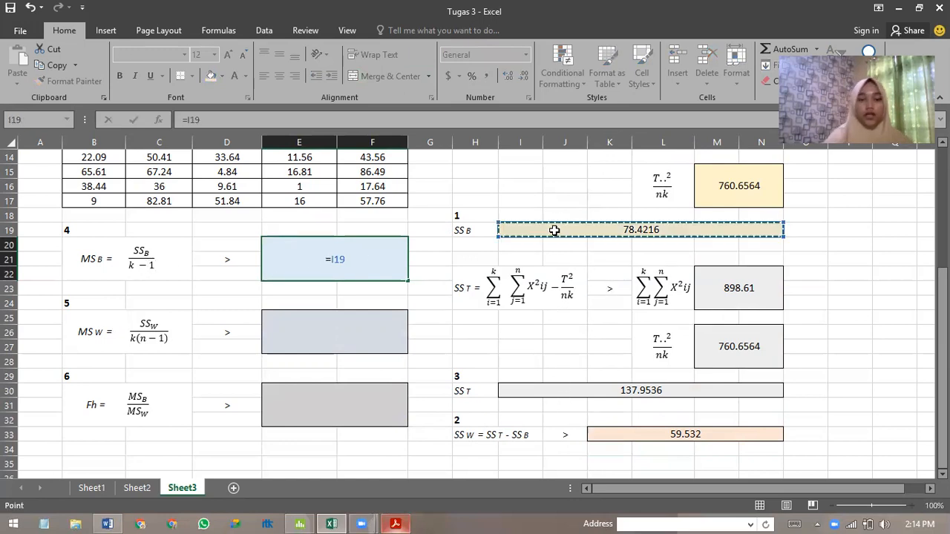
pyautogui.write('/')
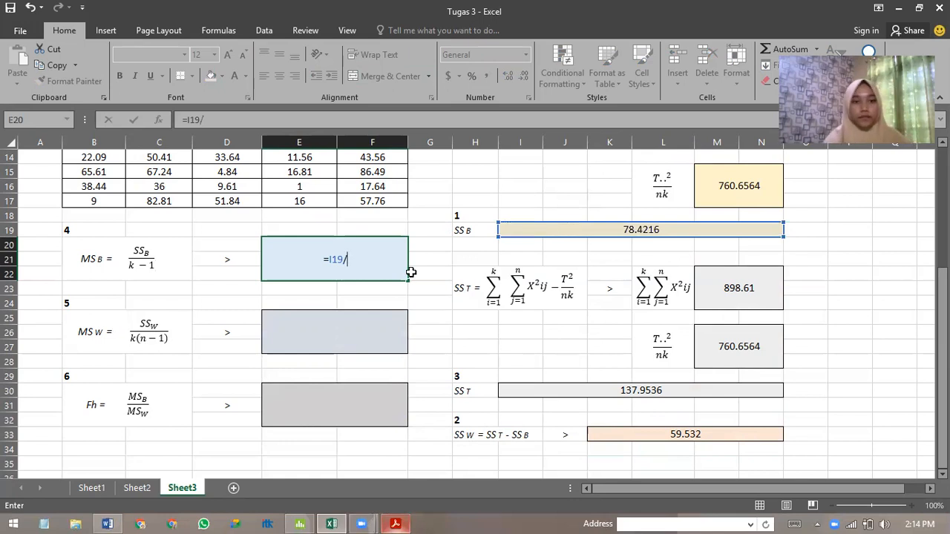
pyautogui.scroll(5, 409, 271)
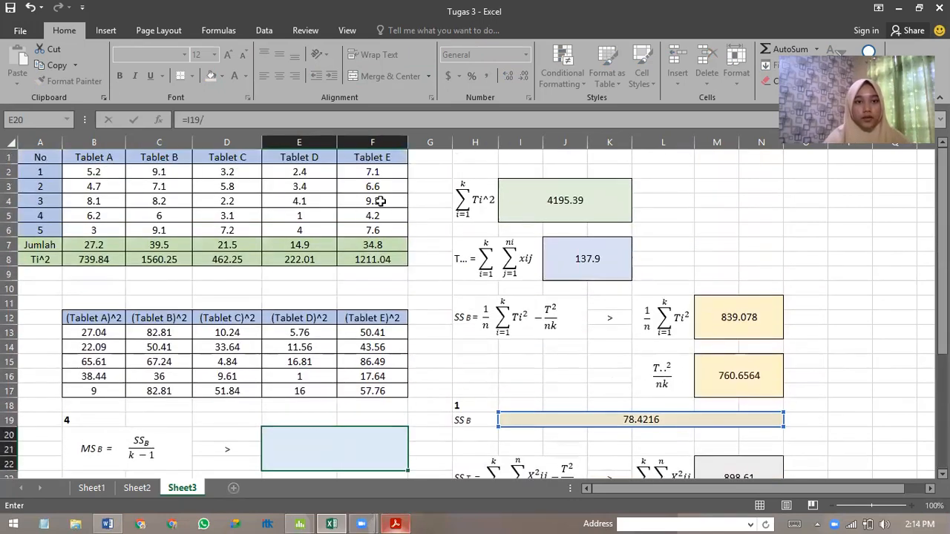
pyautogui.scroll(-2, 374, 187)
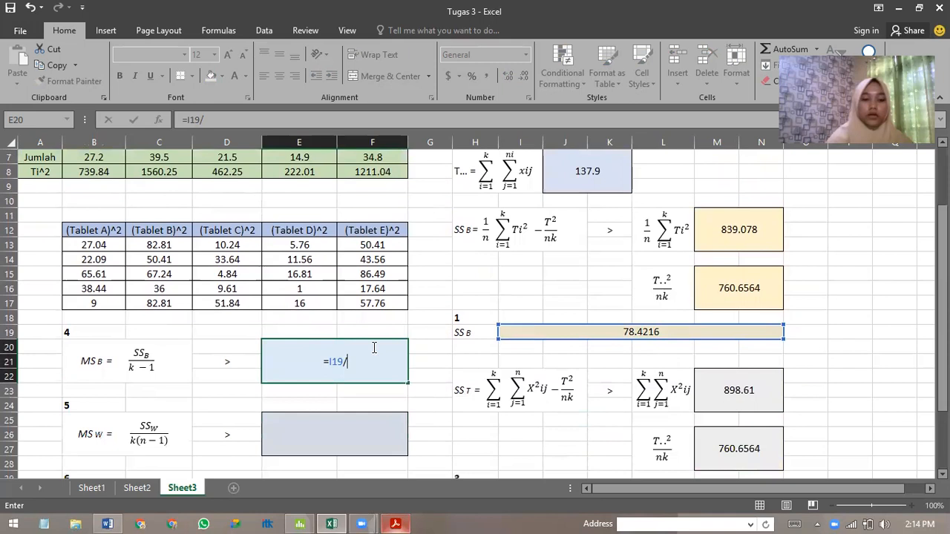
pyautogui.write('4')
pyautogui.press('Return')
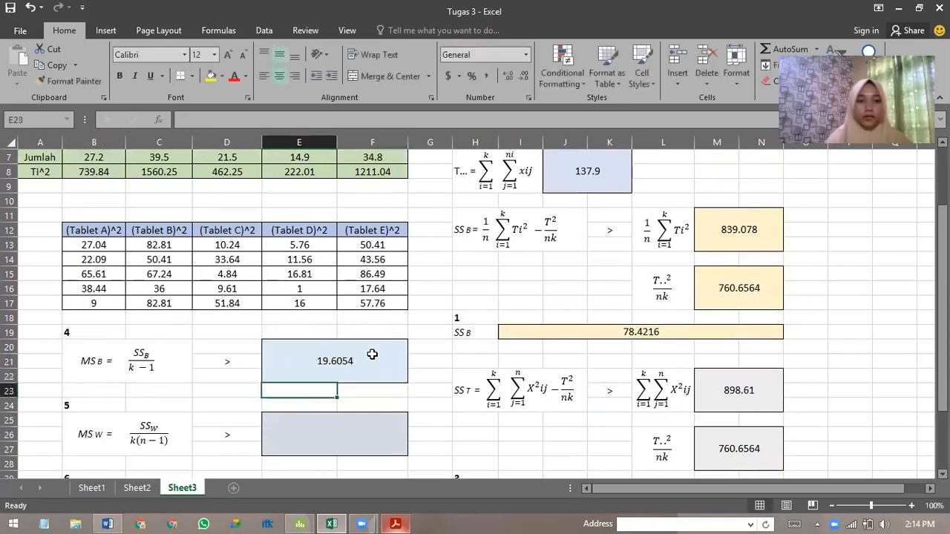
# Calculate MSW in E25 by dividing SSW by its k(n-1) degrees of freedom with =K33/20.
pyautogui.scroll(-1, 349, 383)
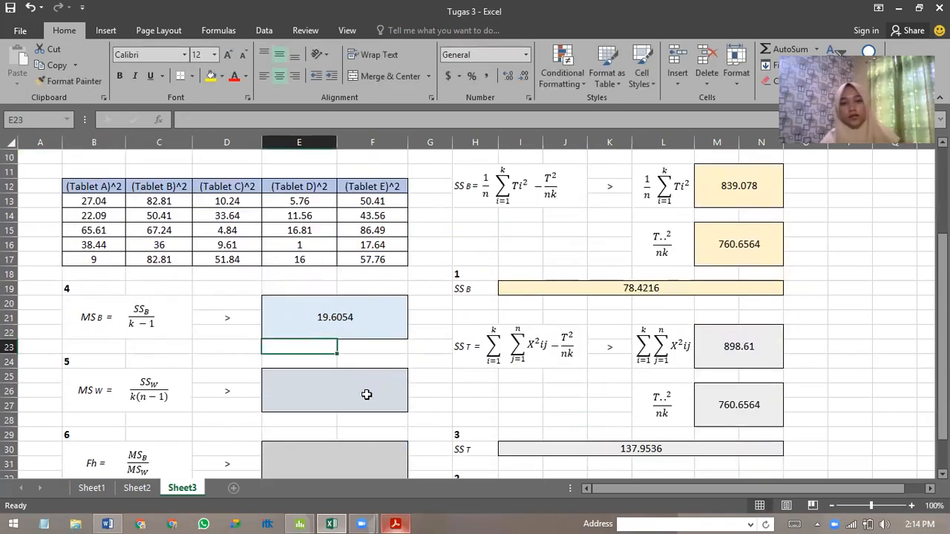
pyautogui.click(319, 399)
pyautogui.write('=')
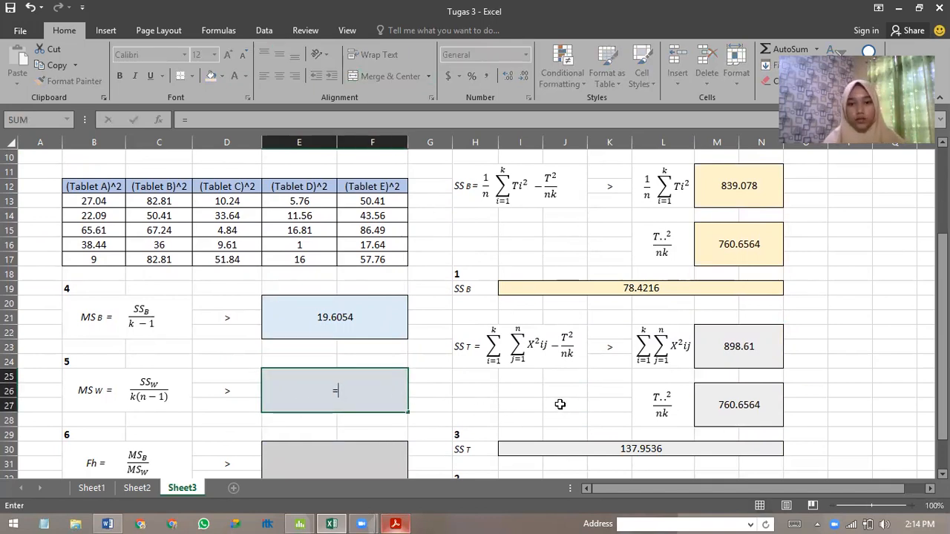
pyautogui.scroll(-1, 560, 404)
pyautogui.click(621, 453)
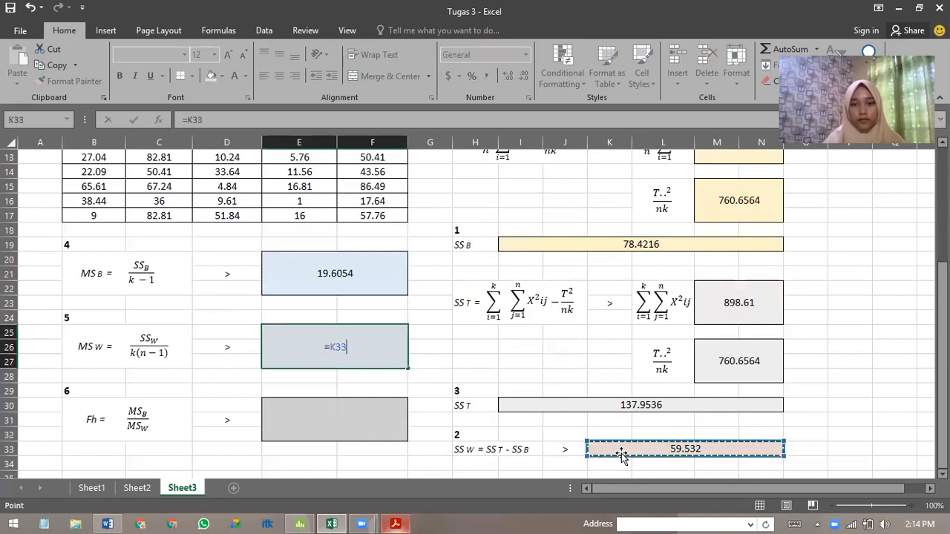
pyautogui.write('/')
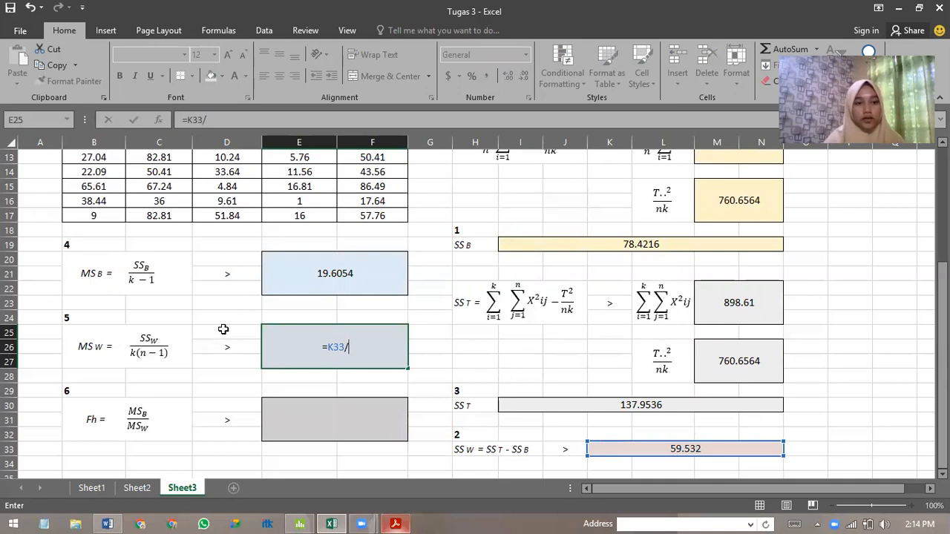
pyautogui.scroll(4, 224, 329)
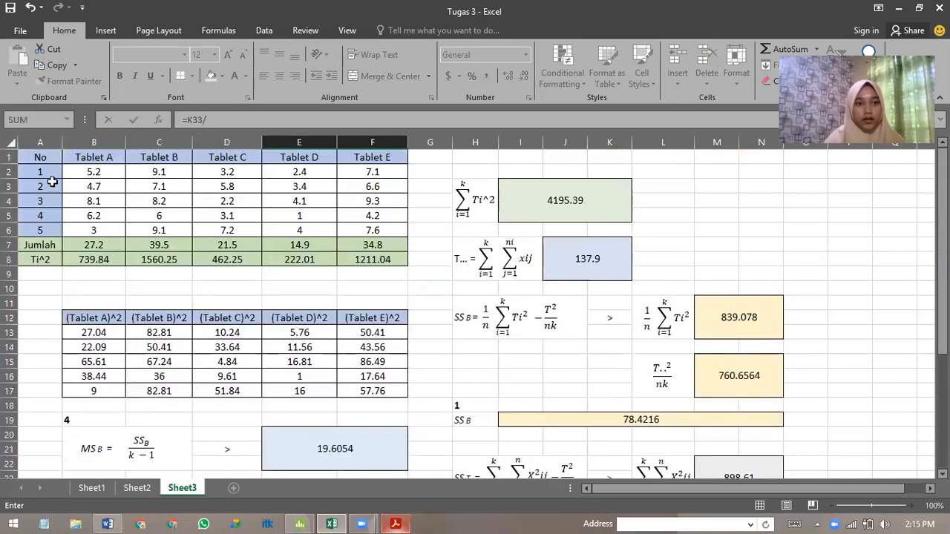
pyautogui.scroll(-3, 319, 334)
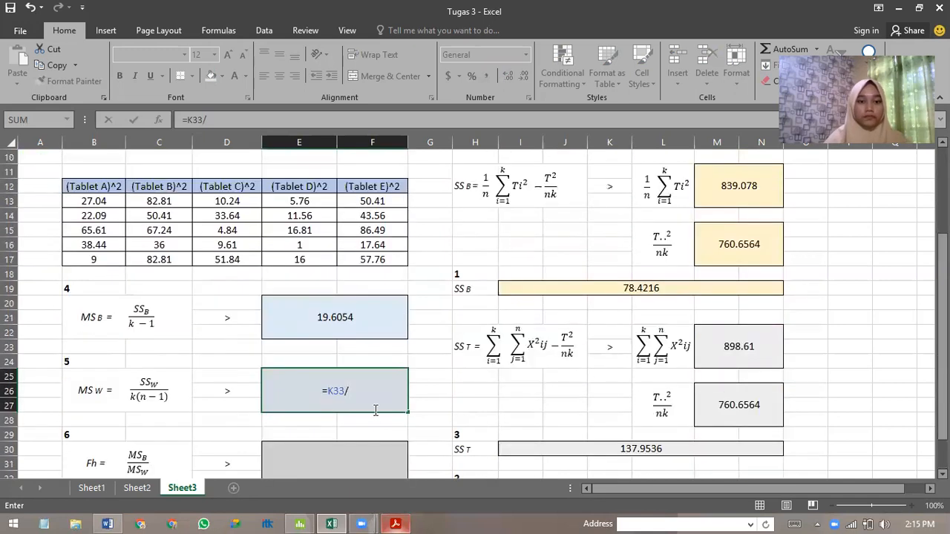
pyautogui.write('20')
pyautogui.press('Return')
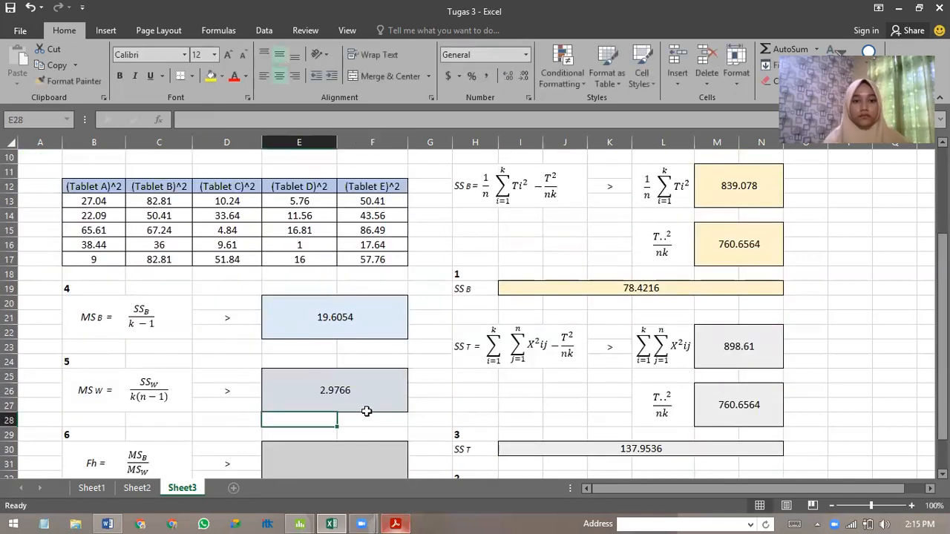
# Calculate Fh in E30 by dividing MSB by MSW with =E20/E25.
pyautogui.scroll(-1, 368, 411)
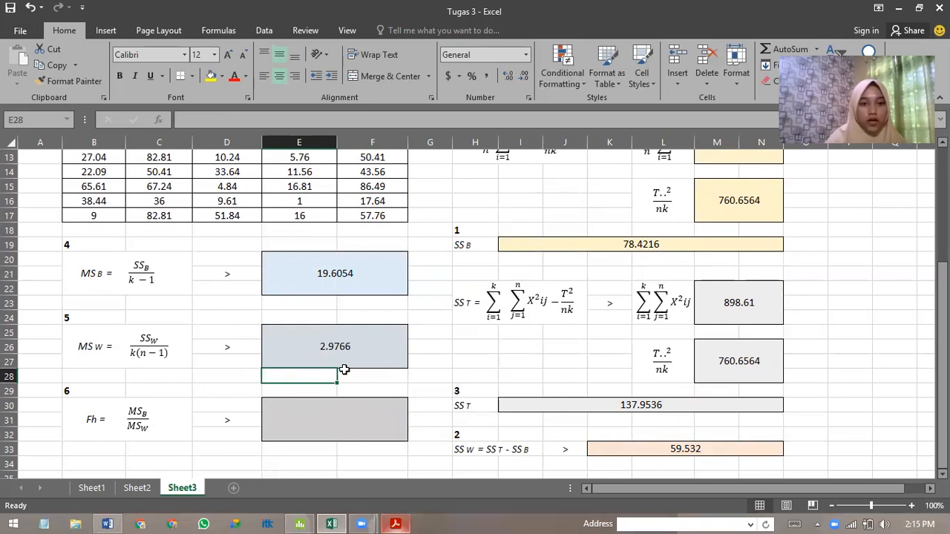
pyautogui.click(321, 417)
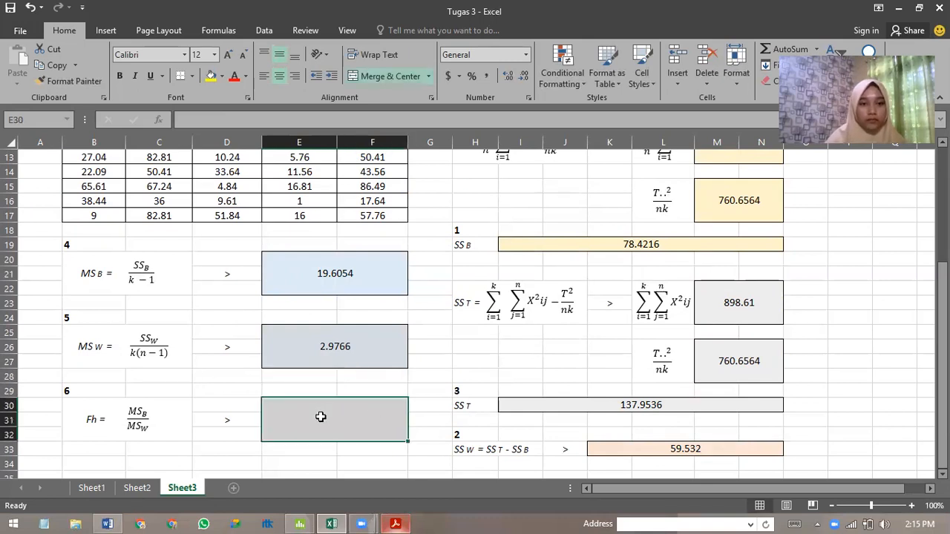
pyautogui.write('=')
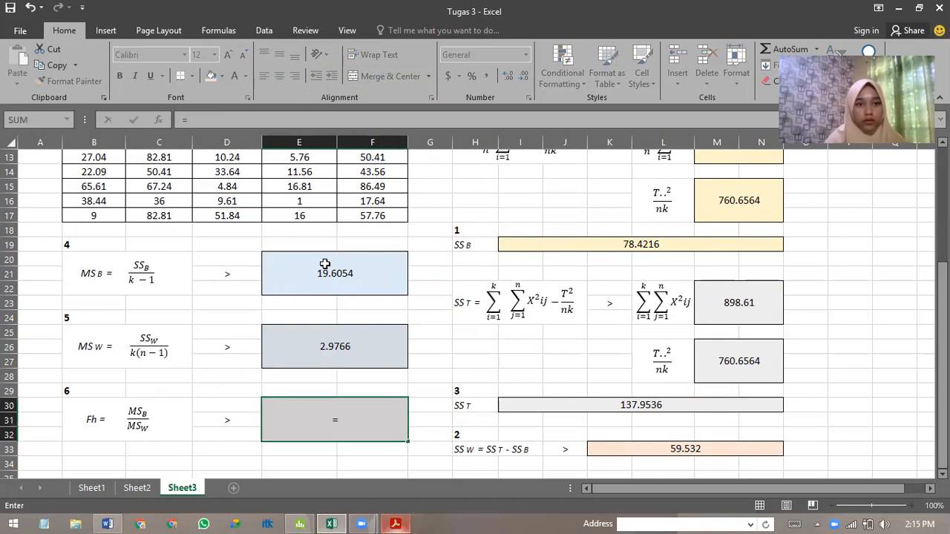
pyautogui.click(346, 285)
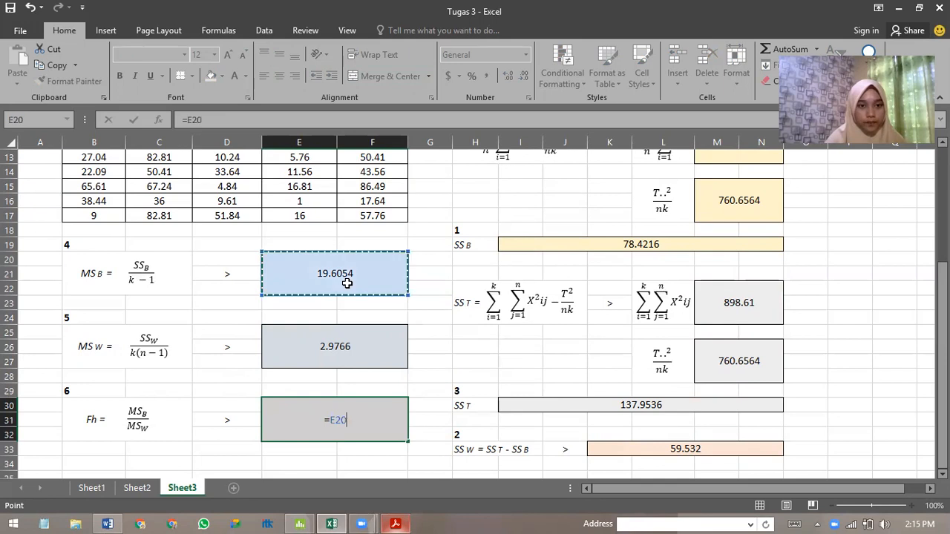
pyautogui.write('/')
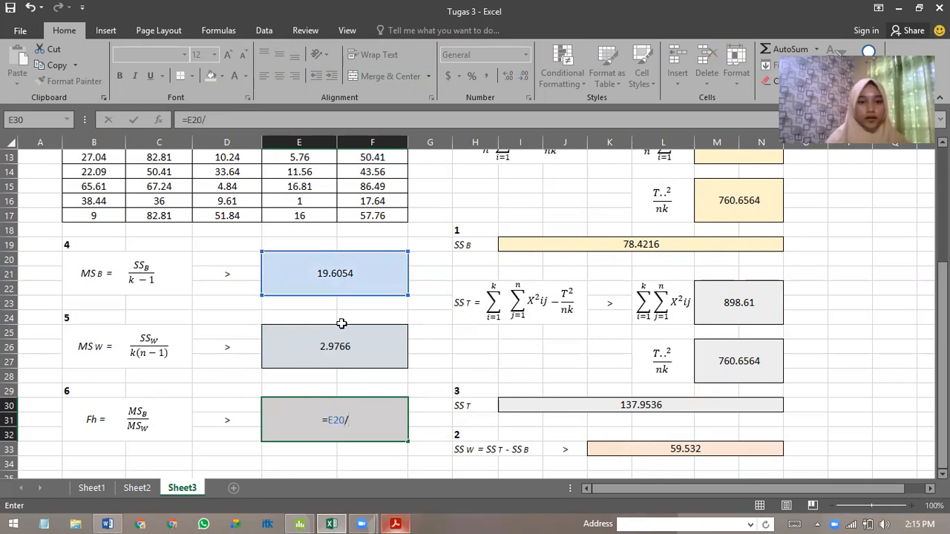
pyautogui.click(340, 347)
pyautogui.press('Return')
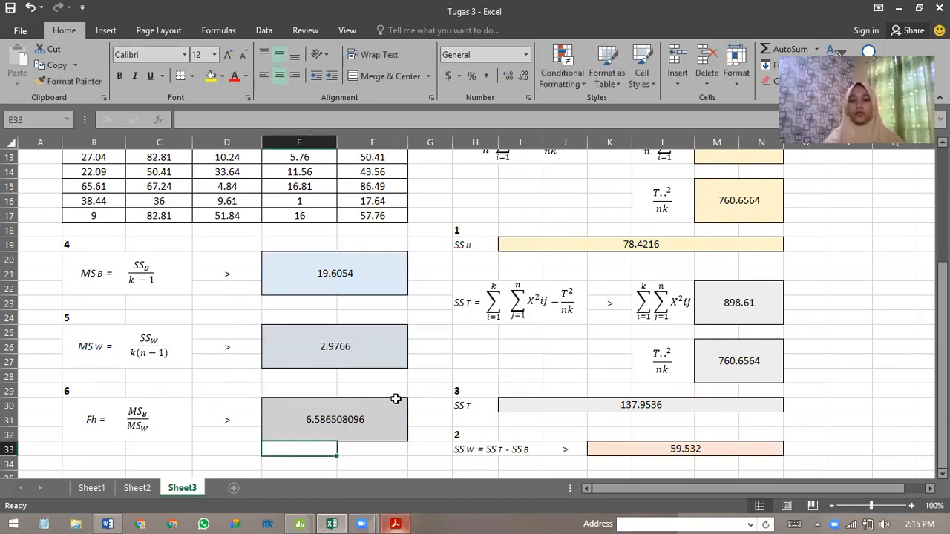
# Switch to Minitab and set up a one-way ANOVA with response data in a separate column for each factor level.
pyautogui.scroll(4, 396, 399)
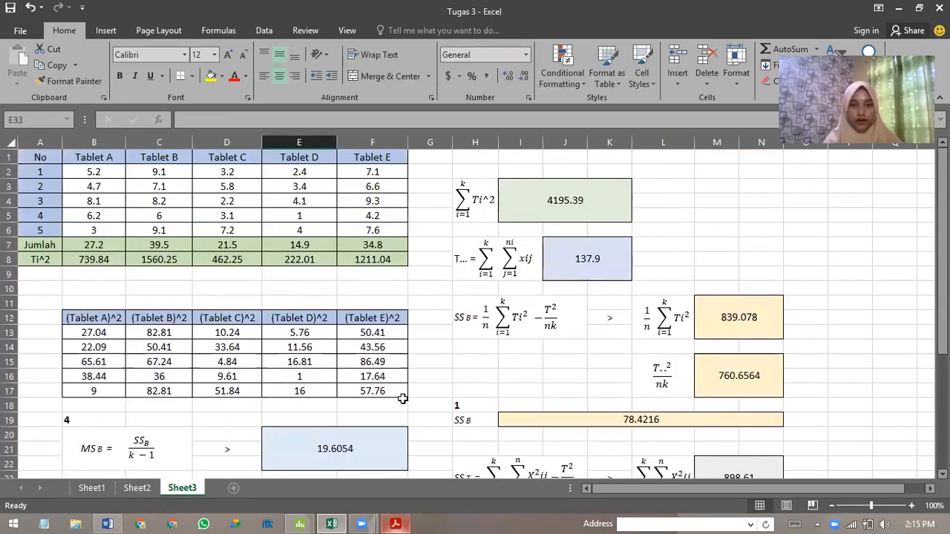
pyautogui.scroll(-1, 401, 400)
pyautogui.scroll(1, 401, 375)
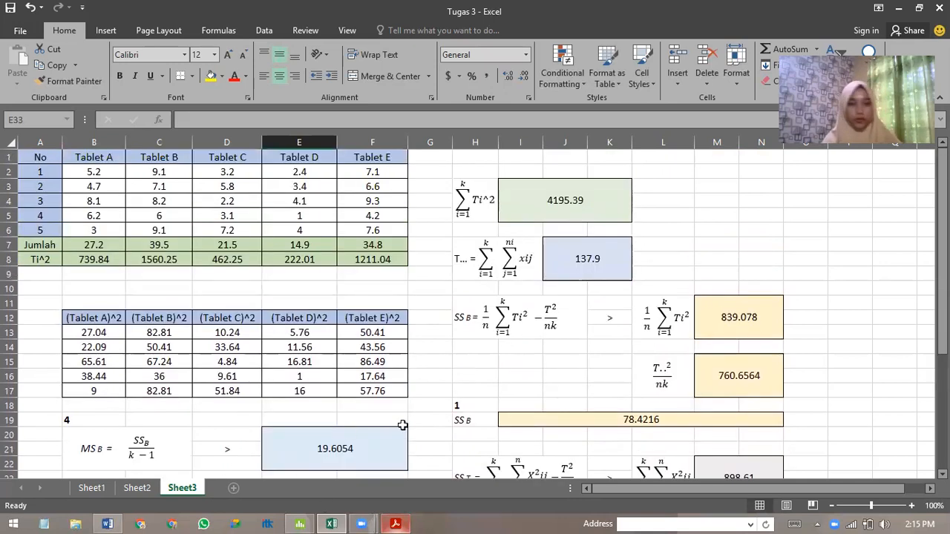
pyautogui.click(301, 524)
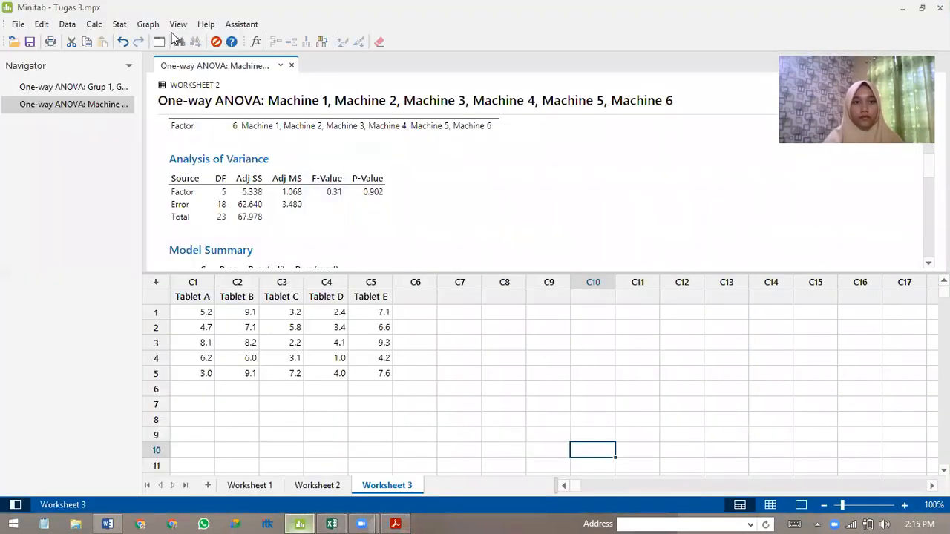
pyautogui.click(118, 26)
pyautogui.moveTo(133, 71)
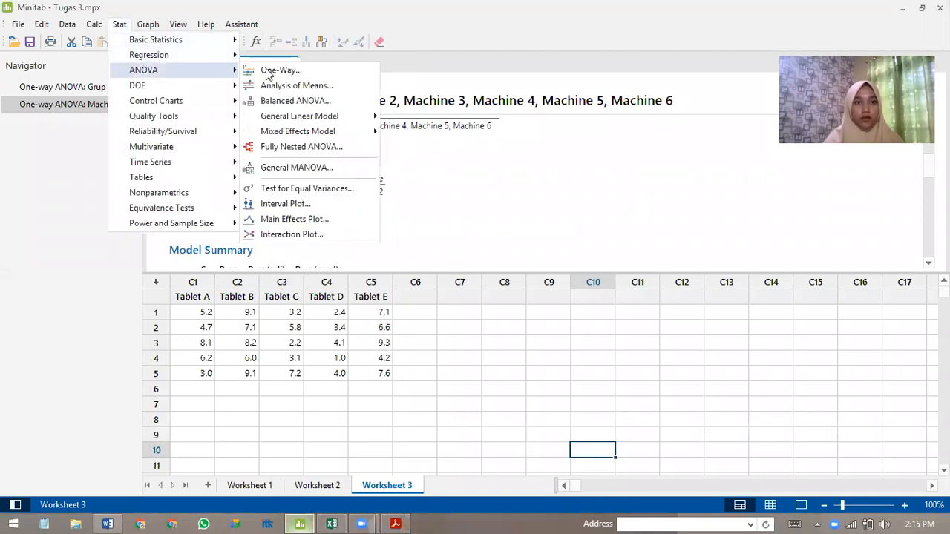
pyautogui.click(268, 72)
pyautogui.click(636, 155)
pyautogui.click(487, 175)
pyautogui.click(439, 192)
# Try to run the ANOVA with Tablet A to Tablet E inserted into the existing machine responses.
pyautogui.moveTo(342, 156); pyautogui.dragTo(344, 199)
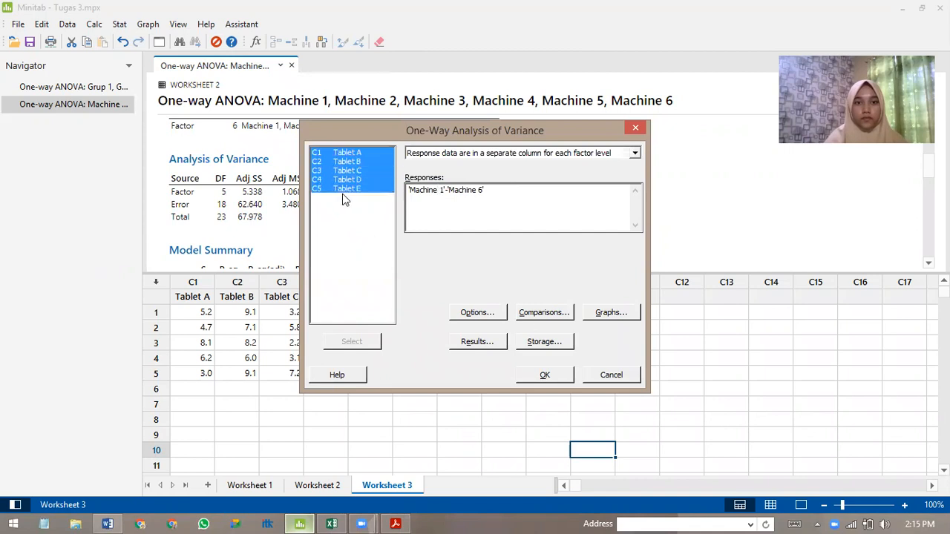
pyautogui.click(375, 342)
pyautogui.click(543, 376)
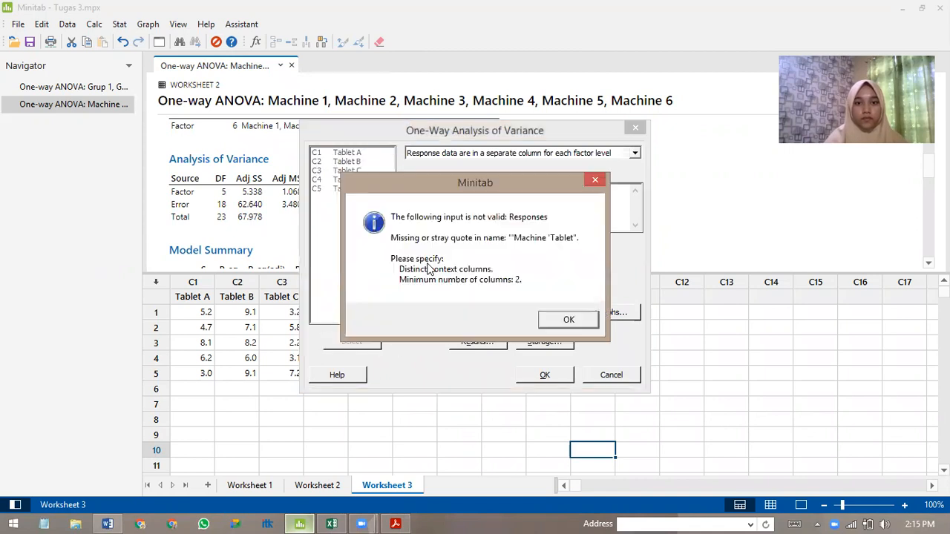
pyautogui.click(560, 319)
# Set the responses to Tablet A through Tablet E and run the one-way ANOVA.
pyautogui.moveTo(346, 153); pyautogui.dragTo(353, 195)
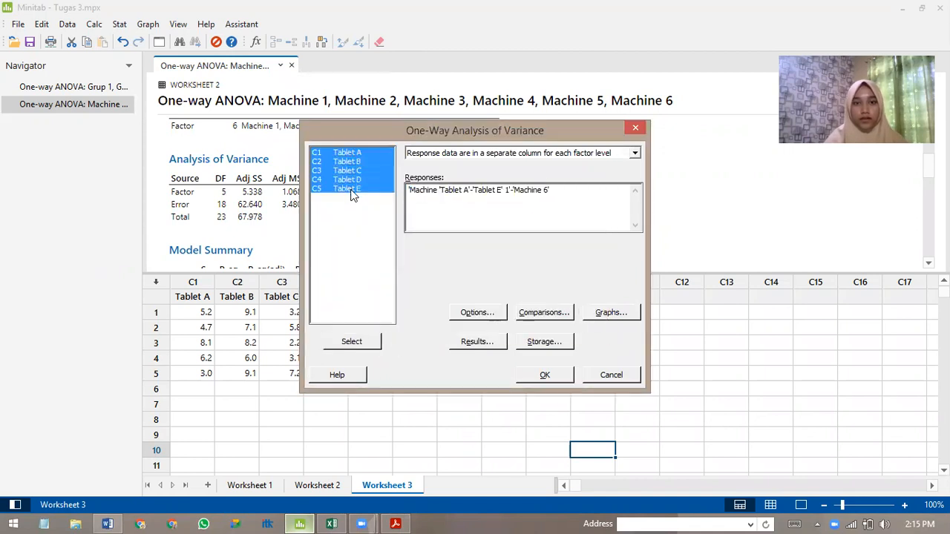
pyautogui.click(375, 342)
pyautogui.click(544, 375)
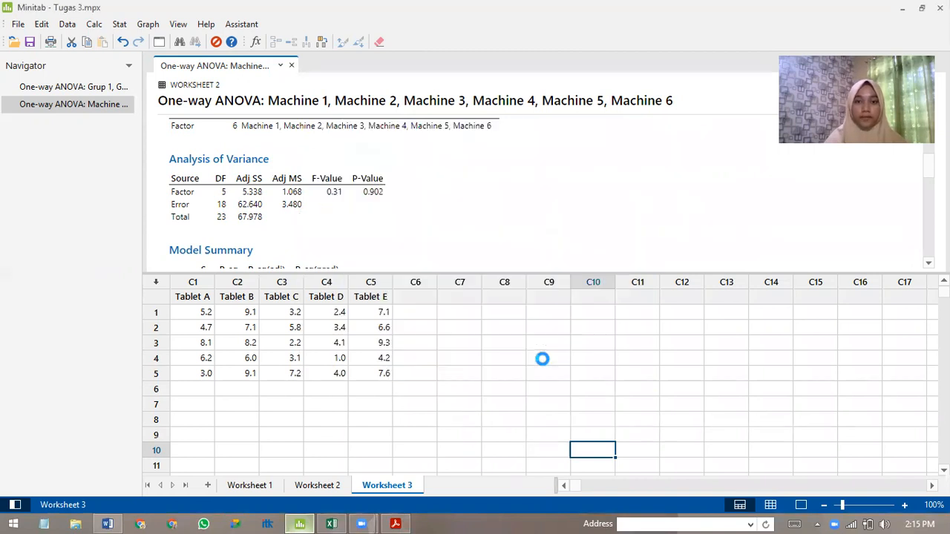
# Review the tablet one-way ANOVA output down to the Analysis of Variance and Model Summary tables.
pyautogui.scroll(-4, 345, 221)
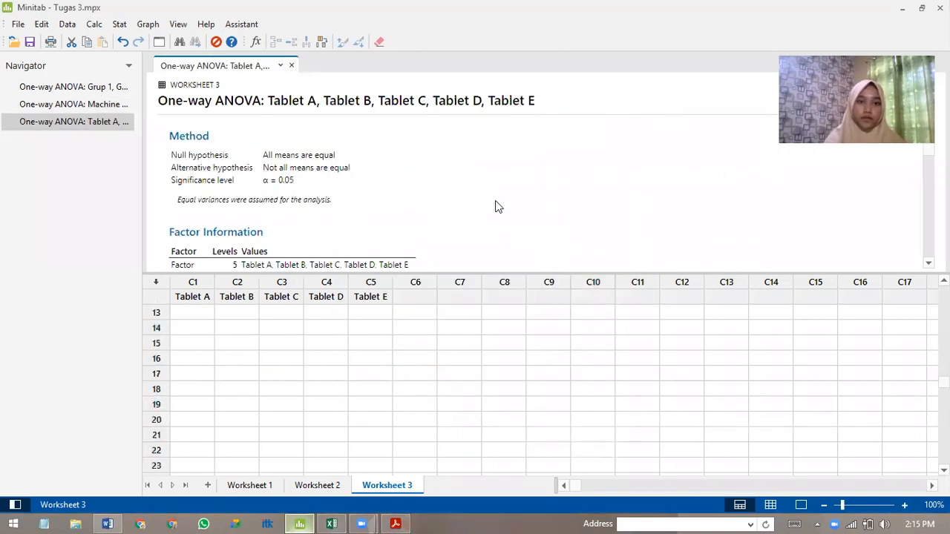
pyautogui.scroll(4, 518, 361)
pyautogui.click(509, 359)
pyautogui.click(523, 198)
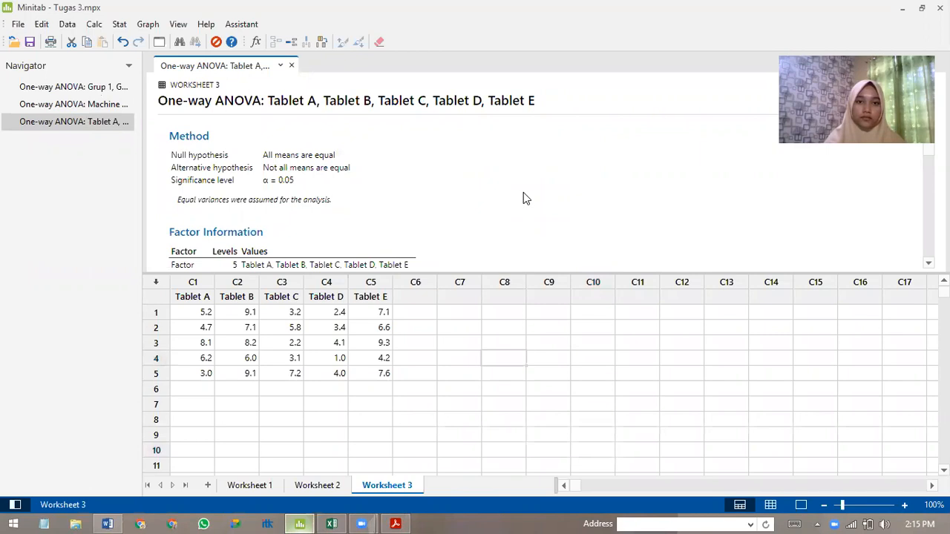
pyautogui.scroll(-6, 505, 189)
pyautogui.scroll(3, 460, 181)
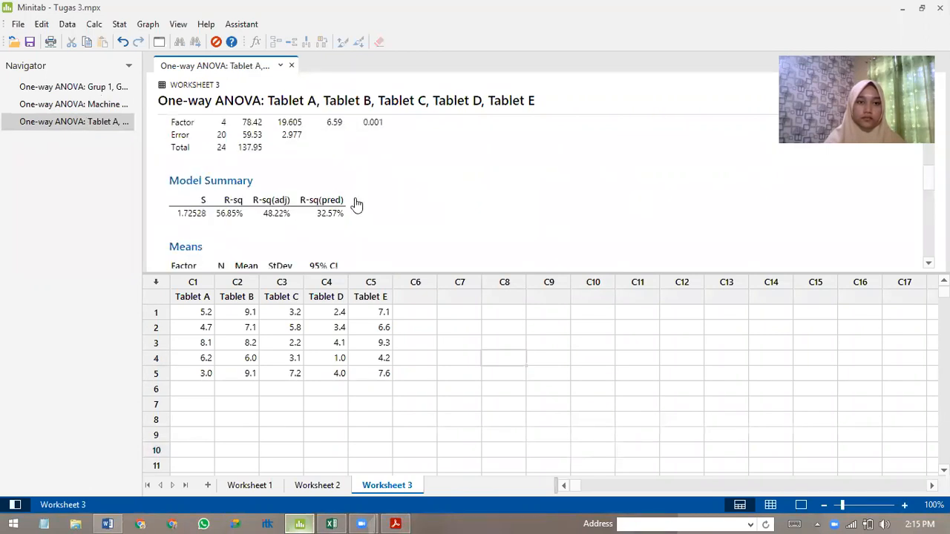
pyautogui.scroll(2, 357, 204)
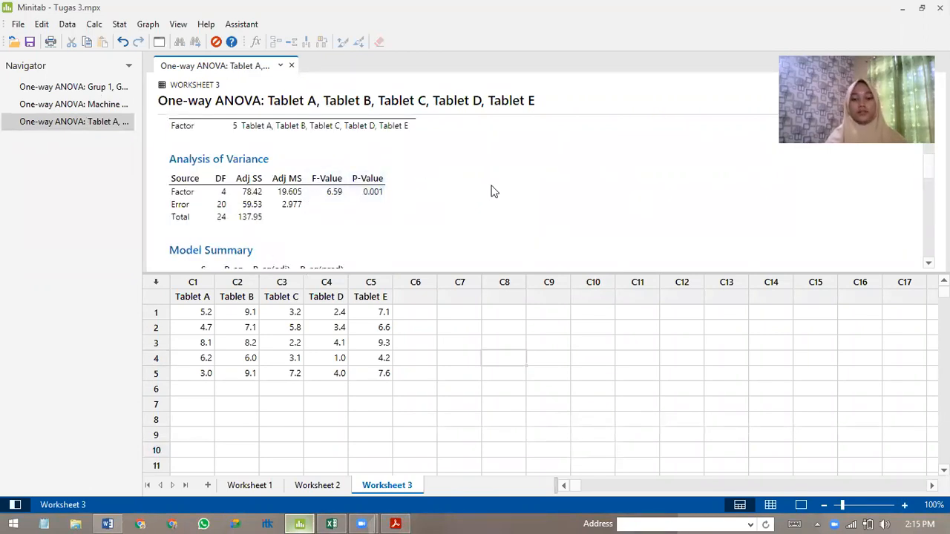
# Arrange the Tugas 3 Excel workbook and the Minitab output side by side.
pyautogui.press('super+Right')
pyautogui.click(284, 388)
pyautogui.press('super+Left')
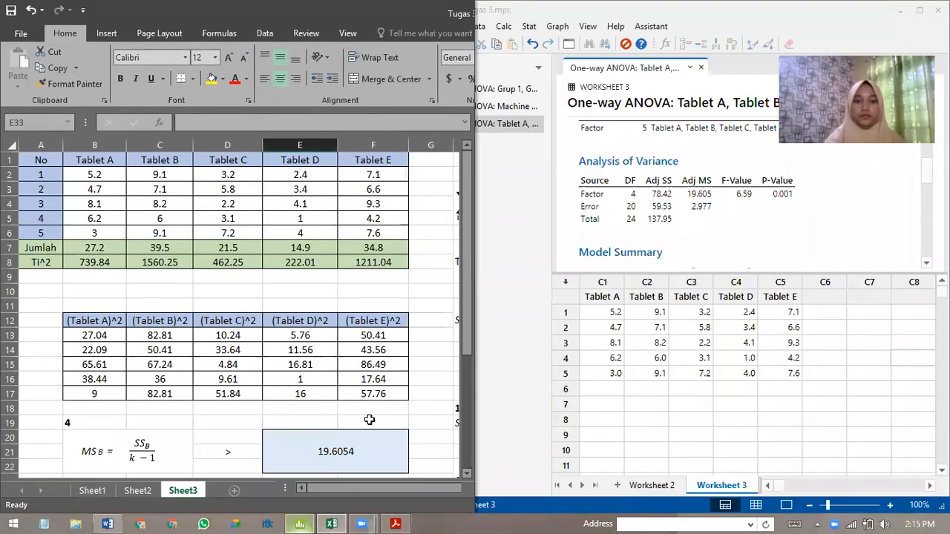
# Compare the Sheet3 sums of squares, mean squares and Fh with Minitab's Analysis of Variance table.
pyautogui.moveTo(330, 488); pyautogui.dragTo(430, 489)
pyautogui.scroll(-2, 95, 314)
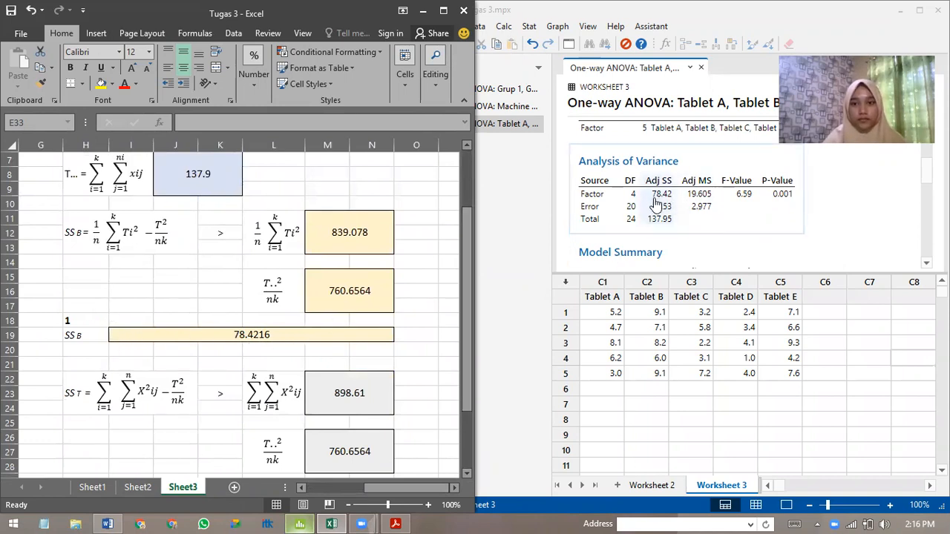
pyautogui.click(293, 297)
pyautogui.scroll(-3, 293, 300)
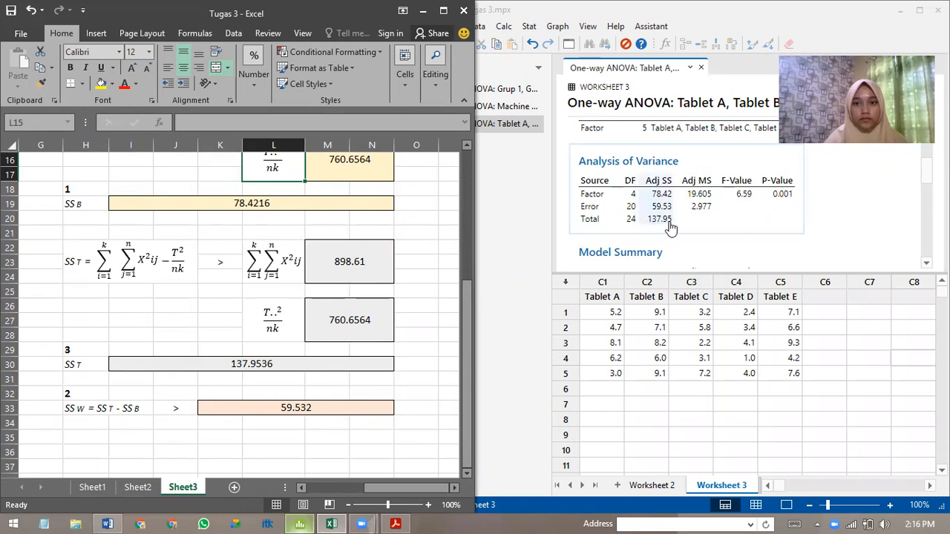
pyautogui.moveTo(380, 491); pyautogui.dragTo(316, 491)
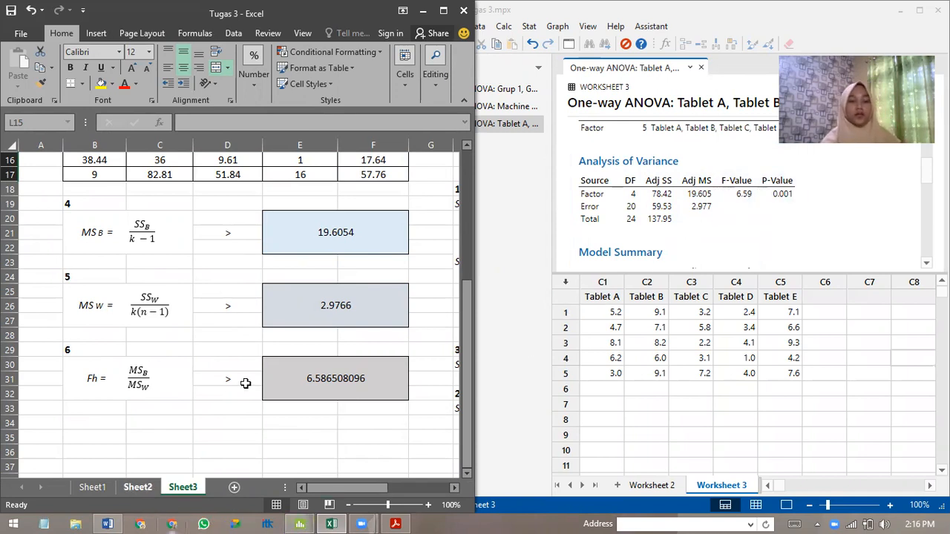
# Switch to Word and enter 78,42 for SSB in the Statistik uji table of Soal Wallpole 13.2.
pyautogui.click(108, 519)
pyautogui.scroll(-3, 729, 314)
pyautogui.scroll(-2, 724, 343)
pyautogui.click(626, 328)
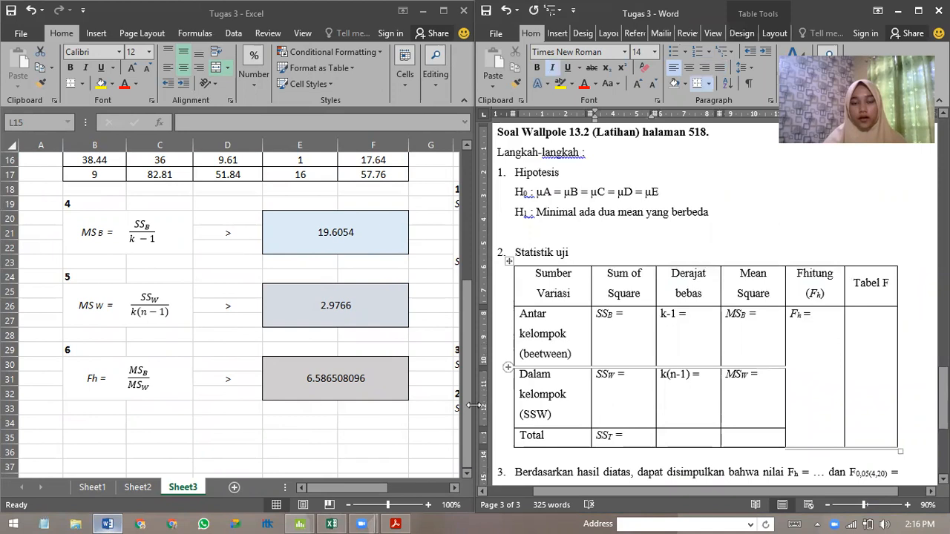
pyautogui.click(388, 488)
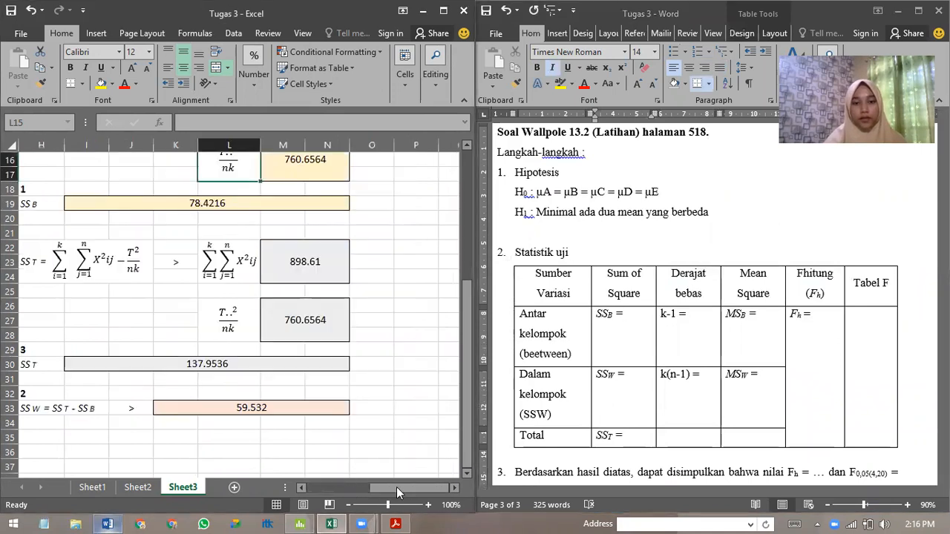
pyautogui.scroll(2, 319, 356)
pyautogui.moveTo(388, 488); pyautogui.dragTo(380, 489)
pyautogui.click(642, 317)
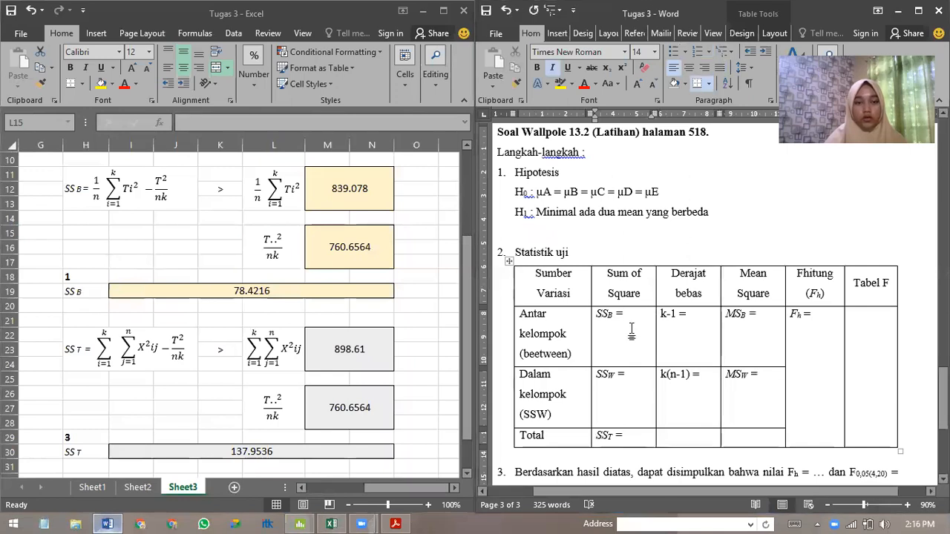
pyautogui.press('Return')
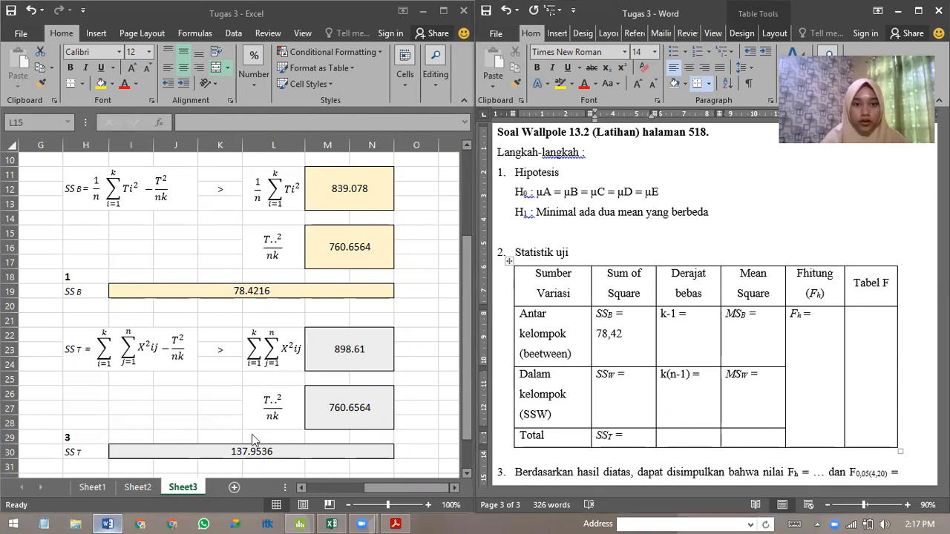
# Enter 59,53 for SSW and 137,95 for SST in the Statistik uji table of Soal Wallpole 13.2.
pyautogui.click(621, 407)
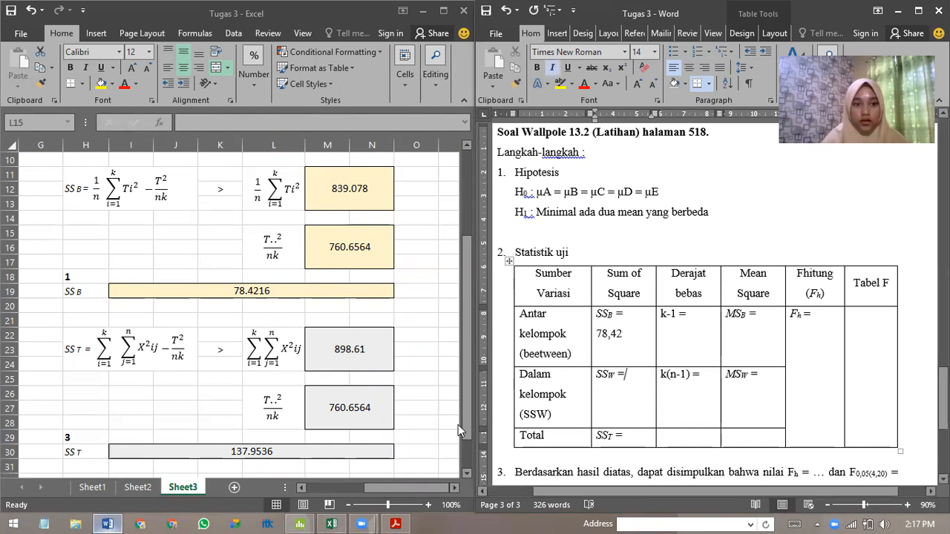
pyautogui.click(254, 384)
pyautogui.scroll(-3, 254, 383)
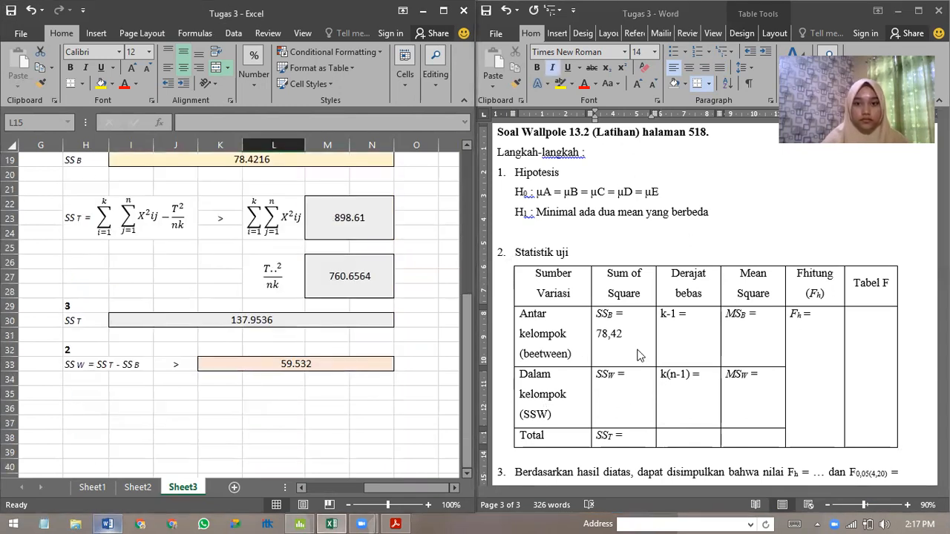
pyautogui.click(631, 392)
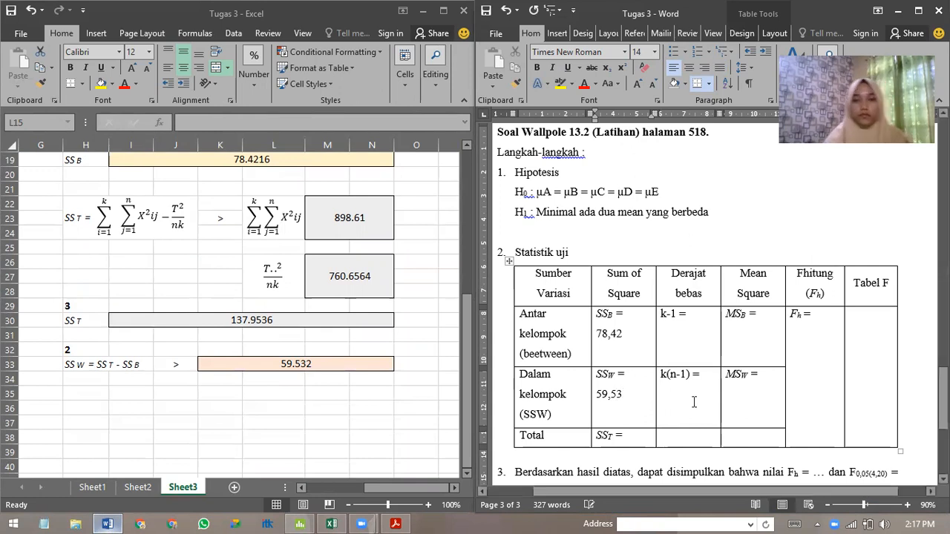
pyautogui.click(632, 435)
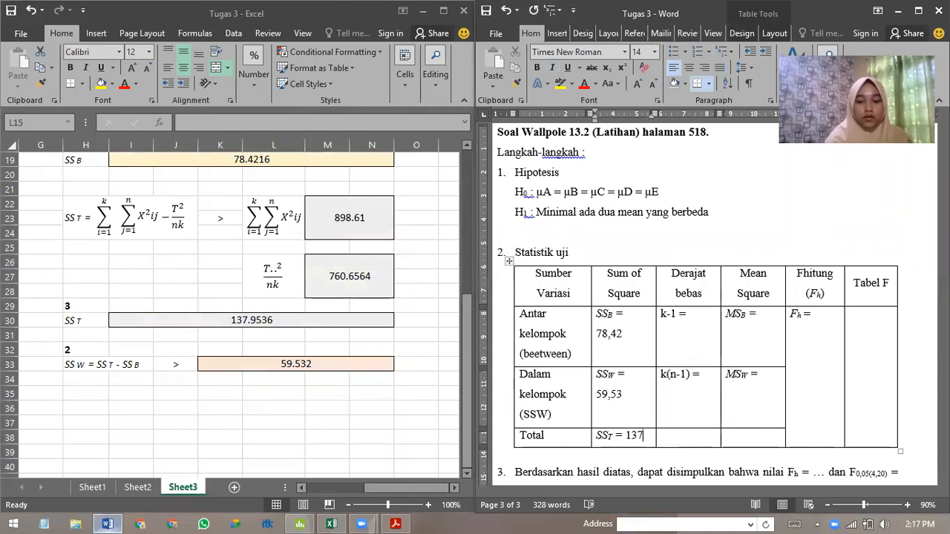
pyautogui.write('137,95')
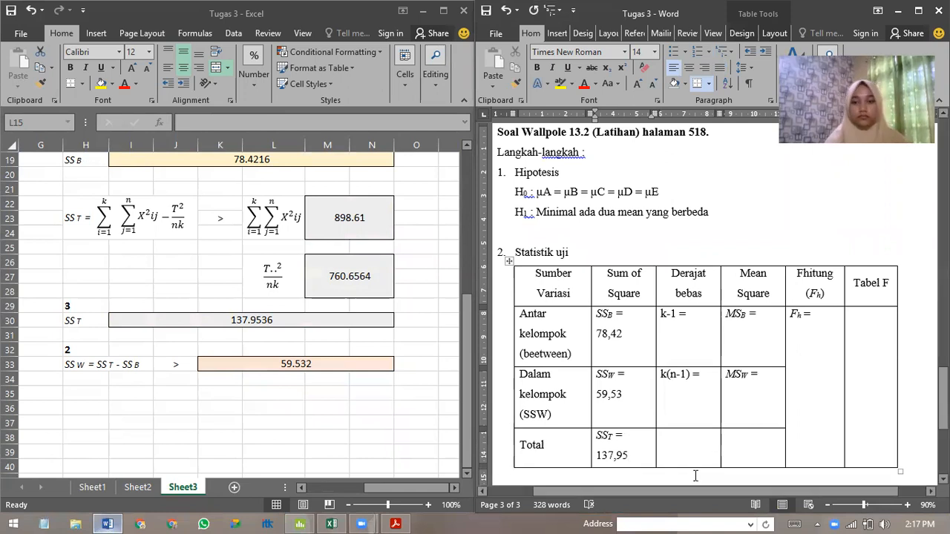
# Check the tablet data in Sheet3 and fill in the degrees of freedom as k-1 = 4 and k(n-1) = 20.
pyautogui.moveTo(406, 488); pyautogui.dragTo(314, 491)
pyautogui.scroll(1, 311, 440)
pyautogui.scroll(1, 276, 374)
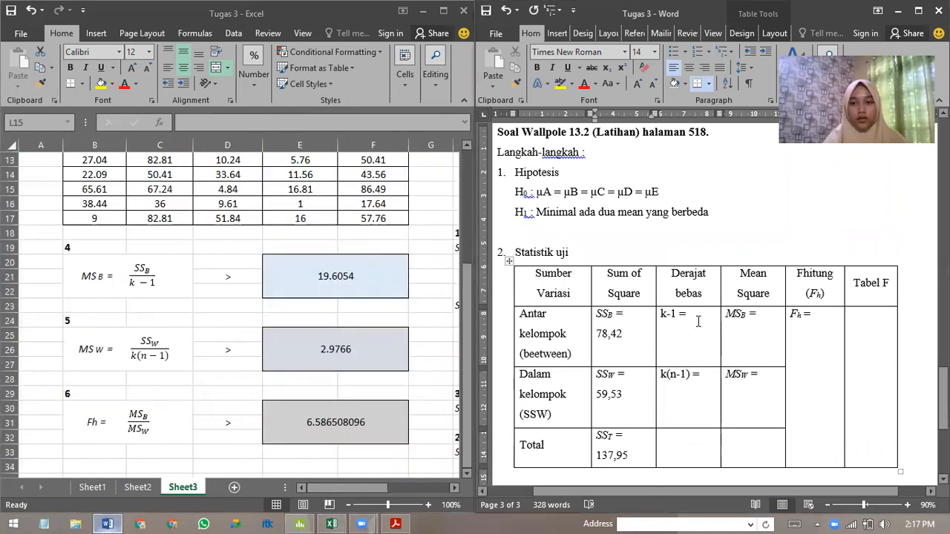
pyautogui.moveTo(463, 366); pyautogui.dragTo(464, 252)
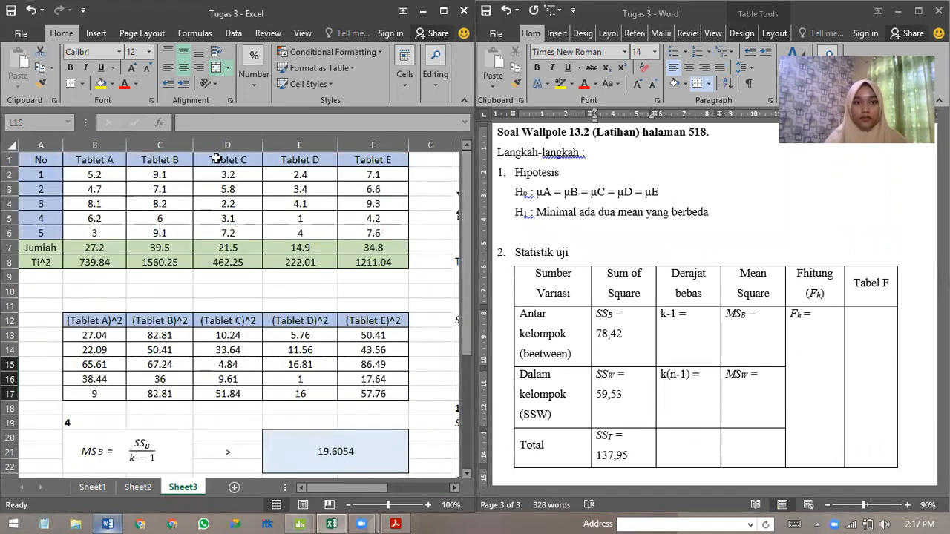
pyautogui.click(700, 315)
pyautogui.write('4')
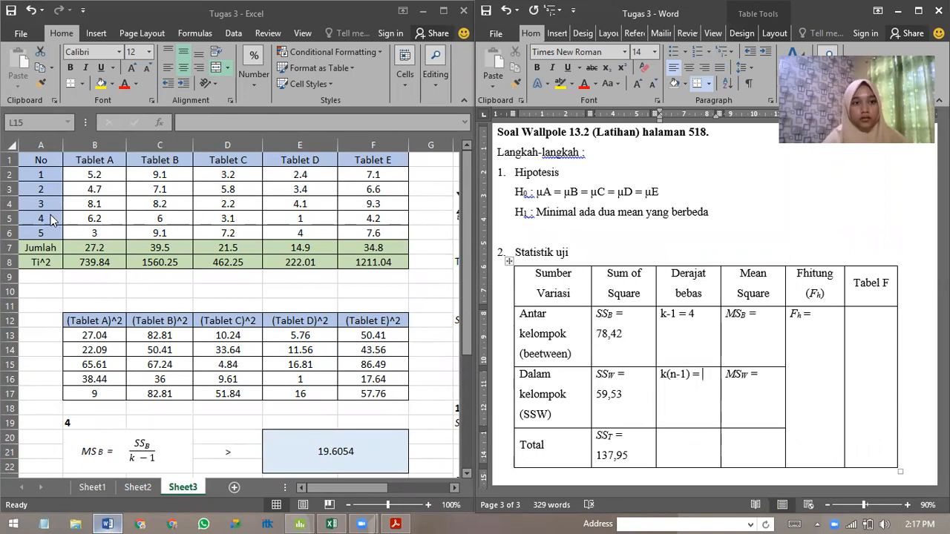
pyautogui.write('20')
# Enter the Sheet3 mean squares in the Statistik uji table as 19,605 for MSB and 2,977 for MSW.
pyautogui.scroll(-1, 698, 334)
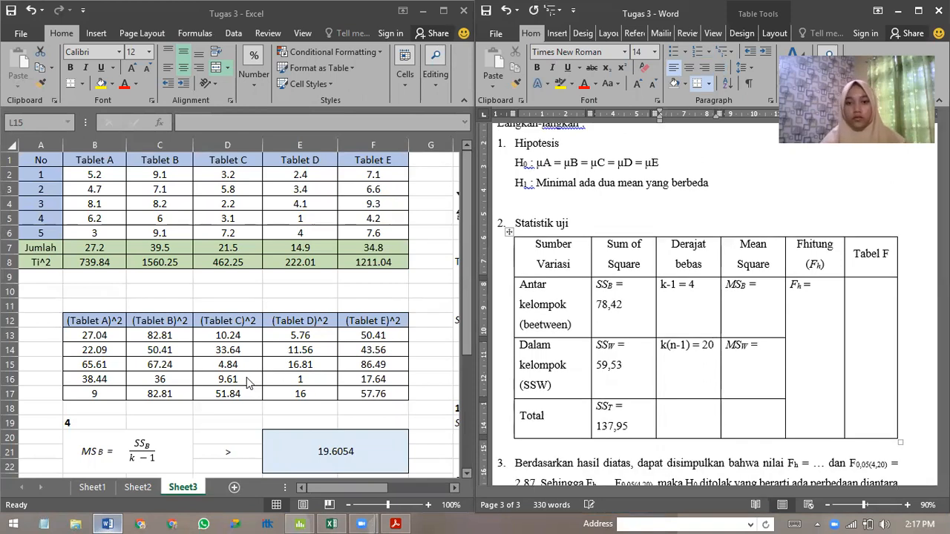
pyautogui.scroll(-3, 307, 377)
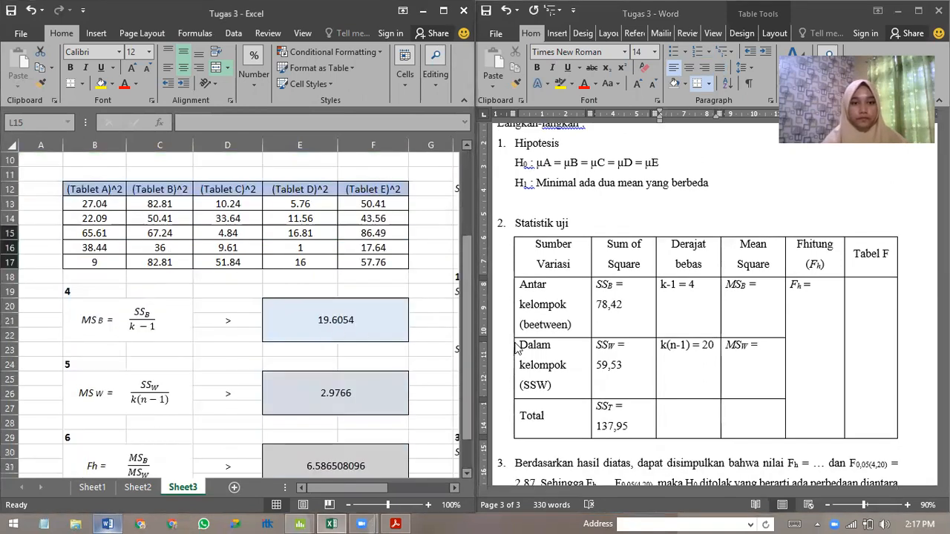
pyautogui.click(773, 290)
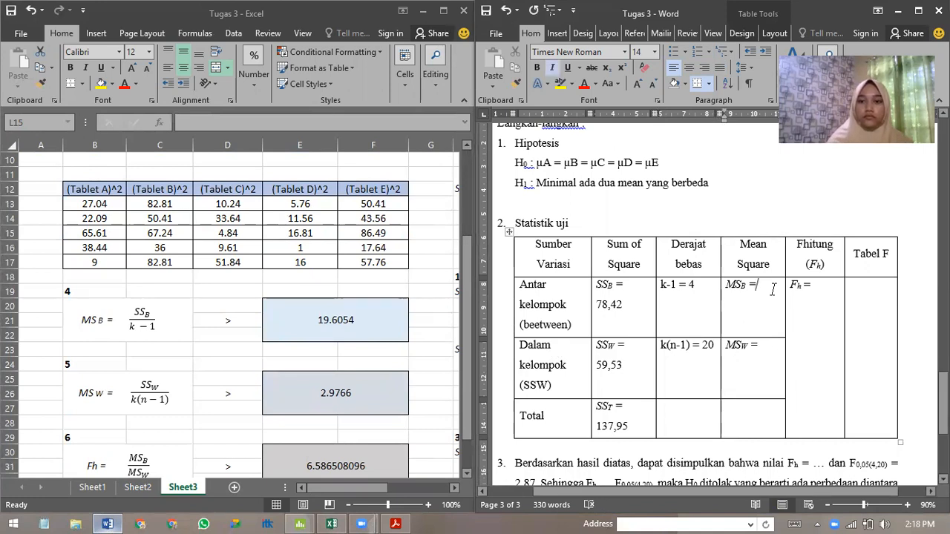
pyautogui.press('Return')
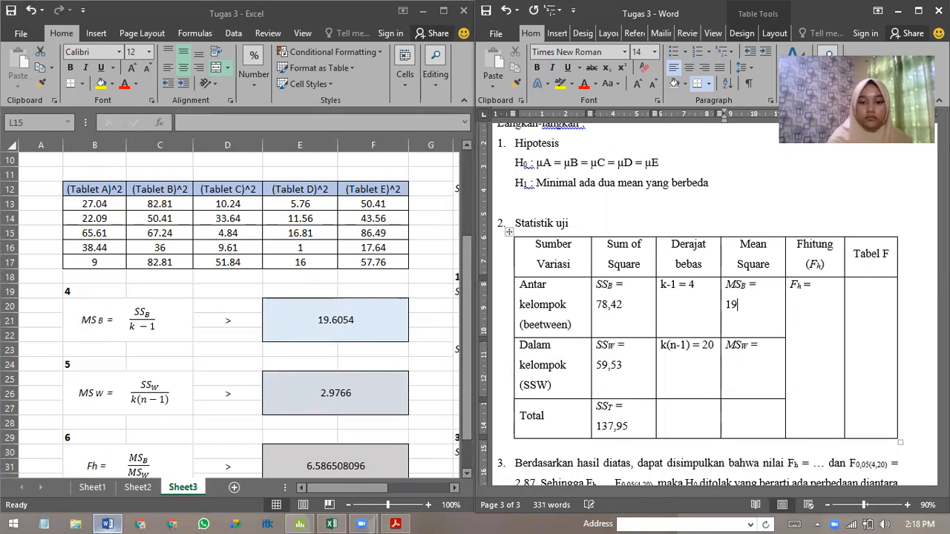
pyautogui.write('19,65')
pyautogui.press('BackSpace')
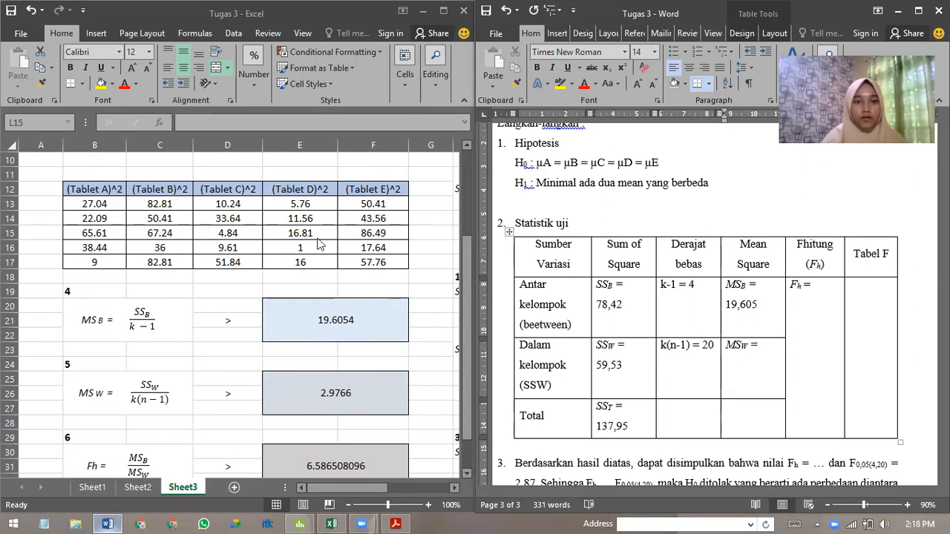
pyautogui.scroll(-3, 341, 334)
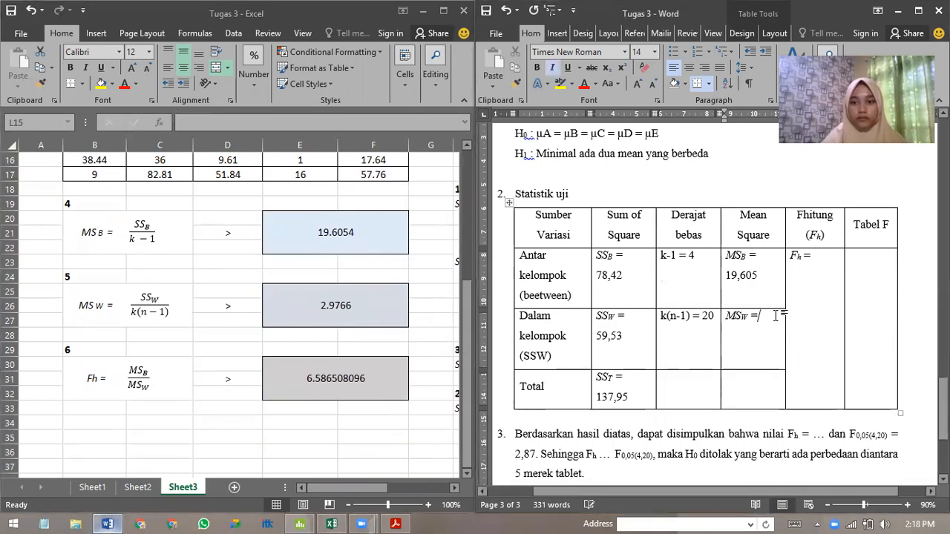
pyautogui.press('Return')
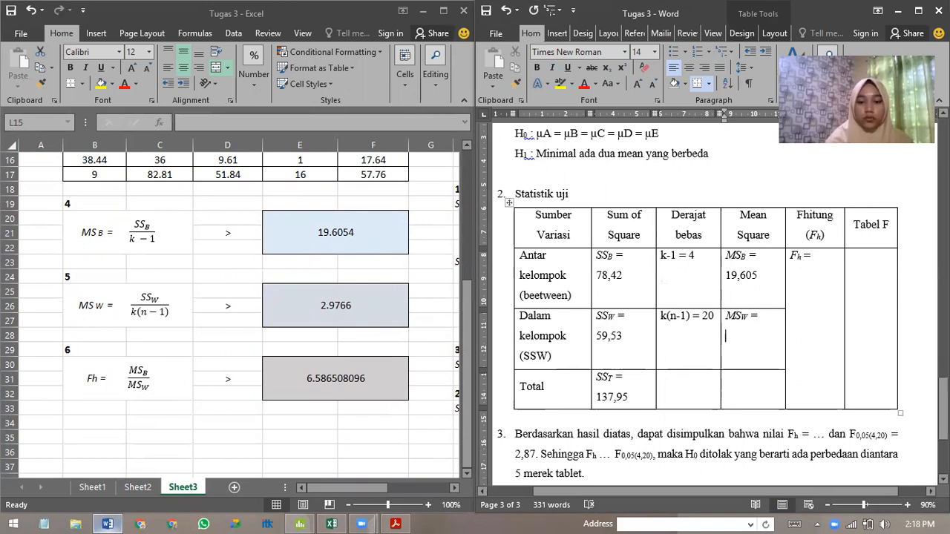
pyautogui.write('2,9')
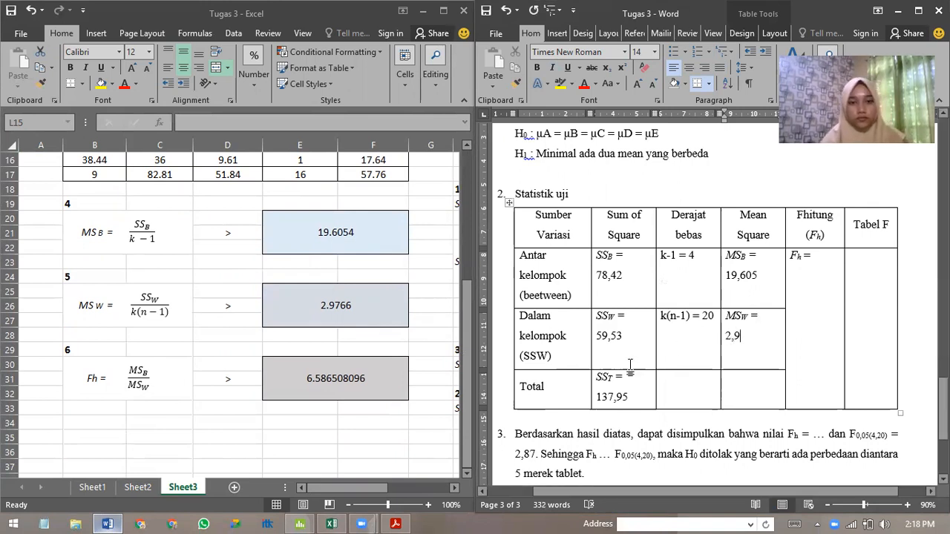
pyautogui.write('77')
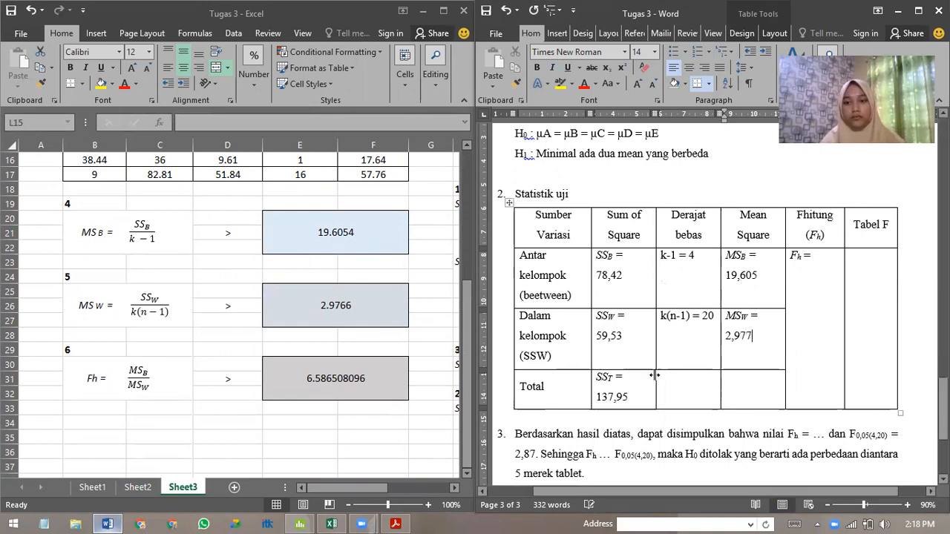
# Enter 6,59 for Fh in the Fhitung column and check it against Minitab's F-Value.
pyautogui.click(825, 266)
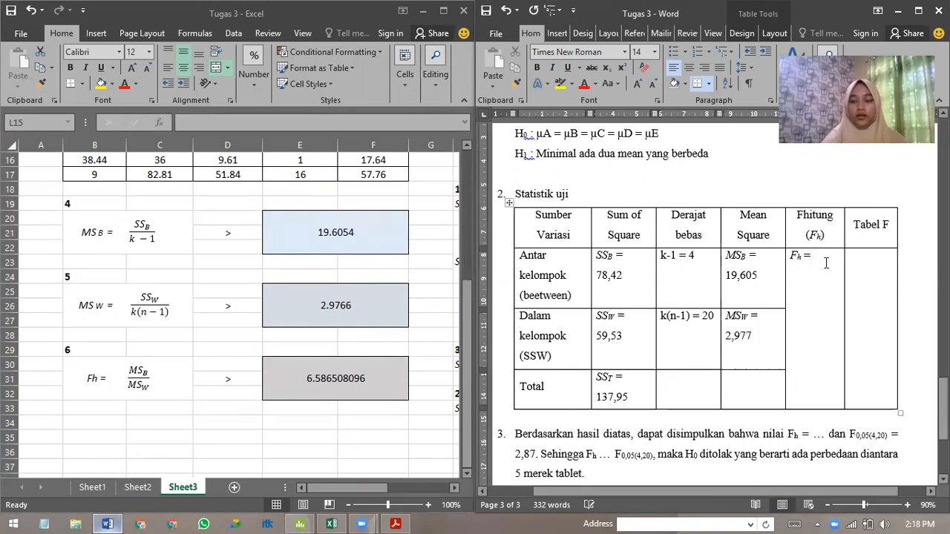
pyautogui.press('Return')
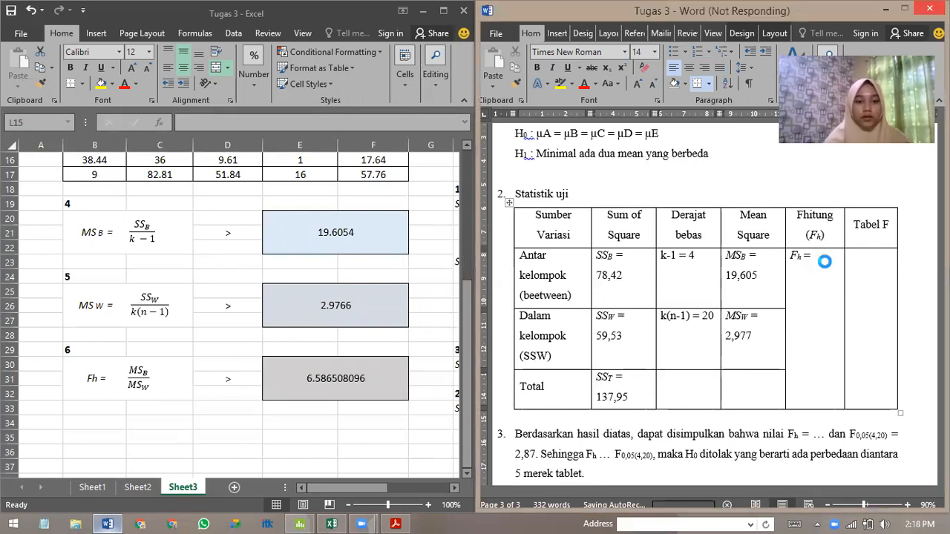
pyautogui.write('6')
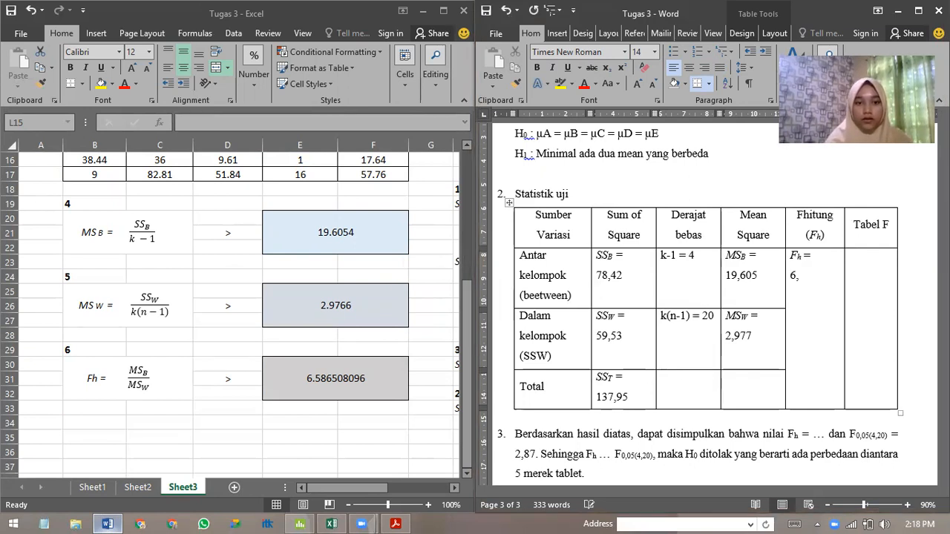
pyautogui.write(',59')
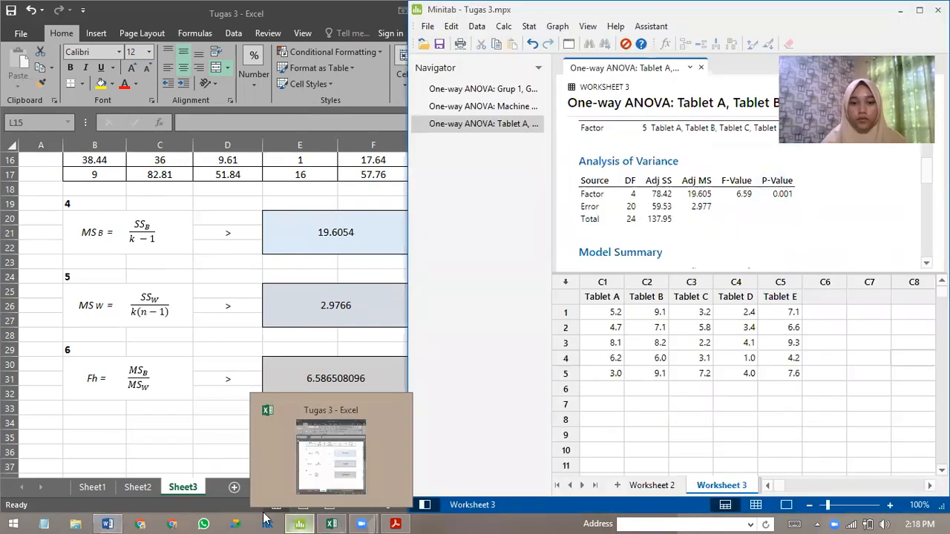
pyautogui.click(106, 522)
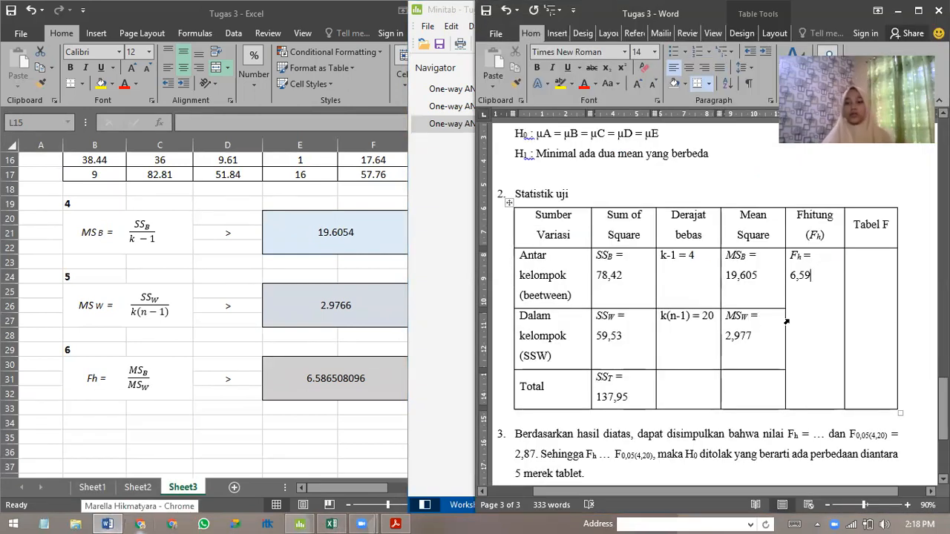
# Complete the conclusion in point 3 by replacing its placeholders with Fh = 6,59 and the comparison Fh > F0,05(4,20).
pyautogui.scroll(-1, 787, 329)
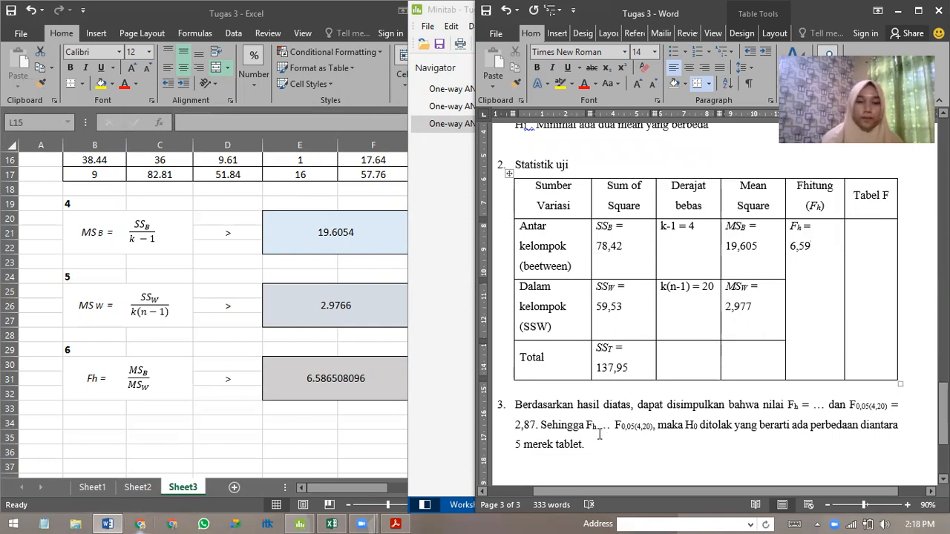
pyautogui.scroll(-1, 581, 431)
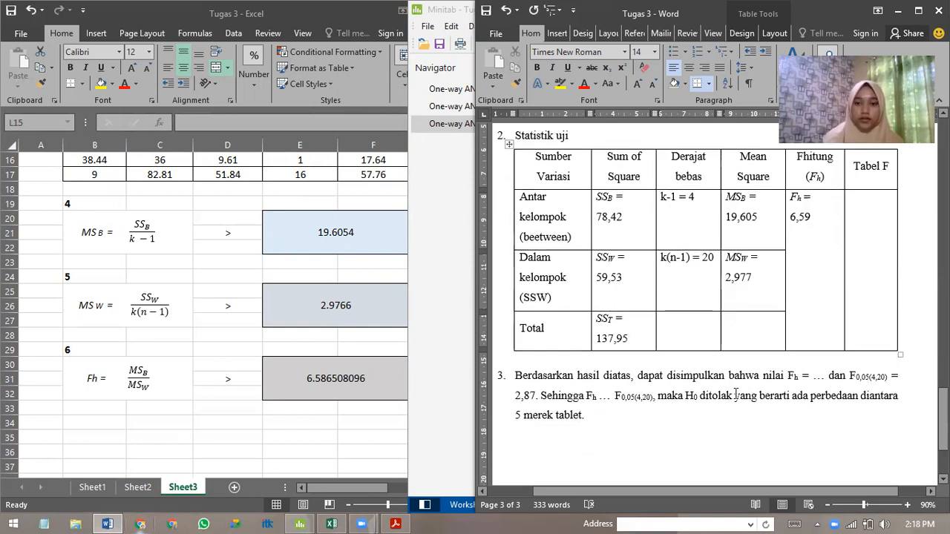
pyautogui.click(824, 375)
pyautogui.press('BackSpace')
pyautogui.write('6,59')
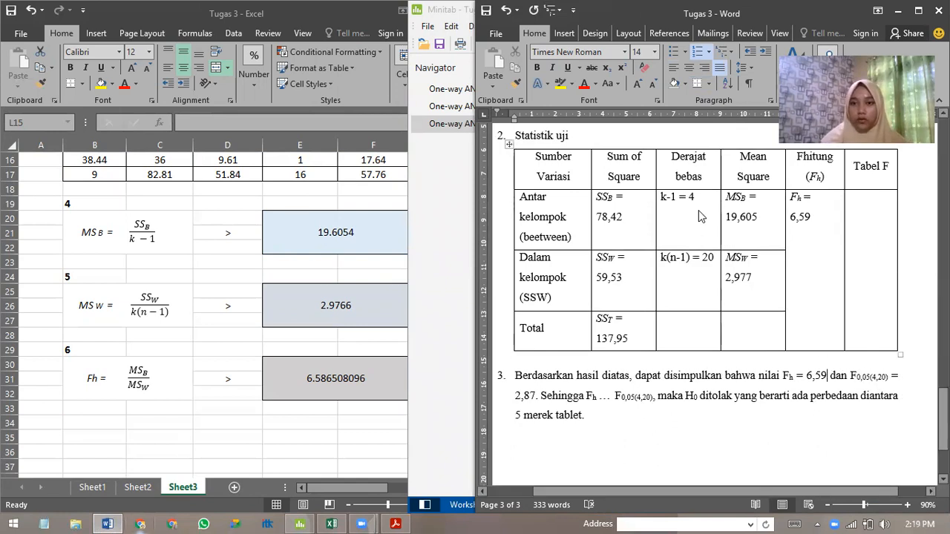
pyautogui.click(713, 257)
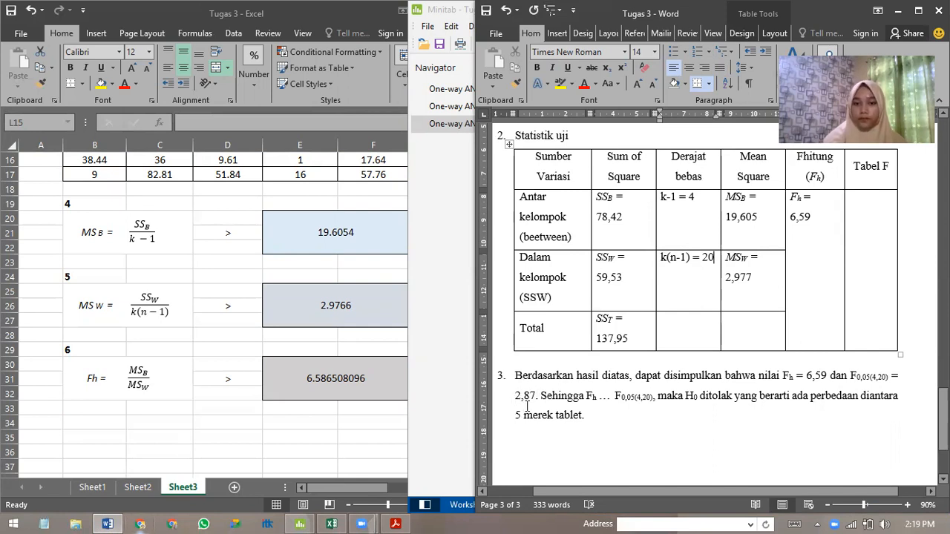
pyautogui.click(613, 396)
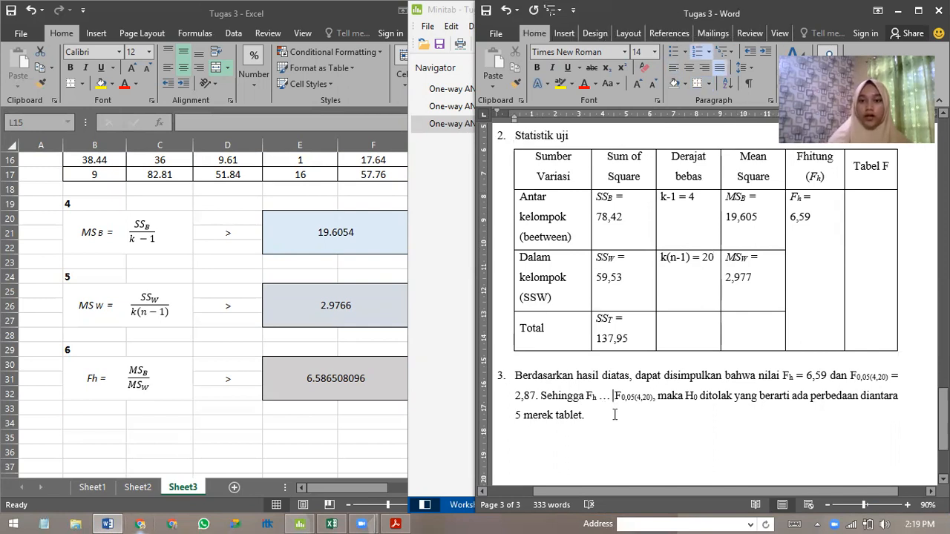
pyautogui.press('BackSpace')
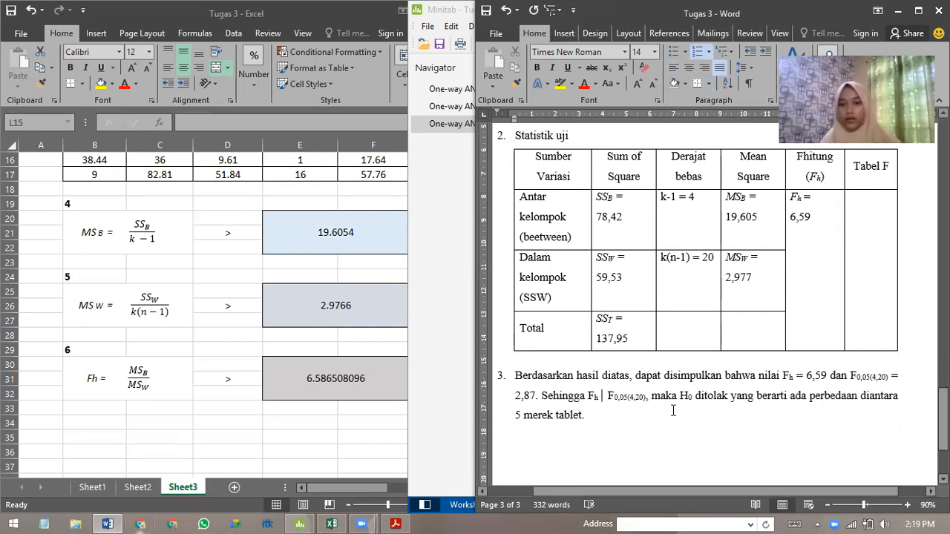
pyautogui.write('>')
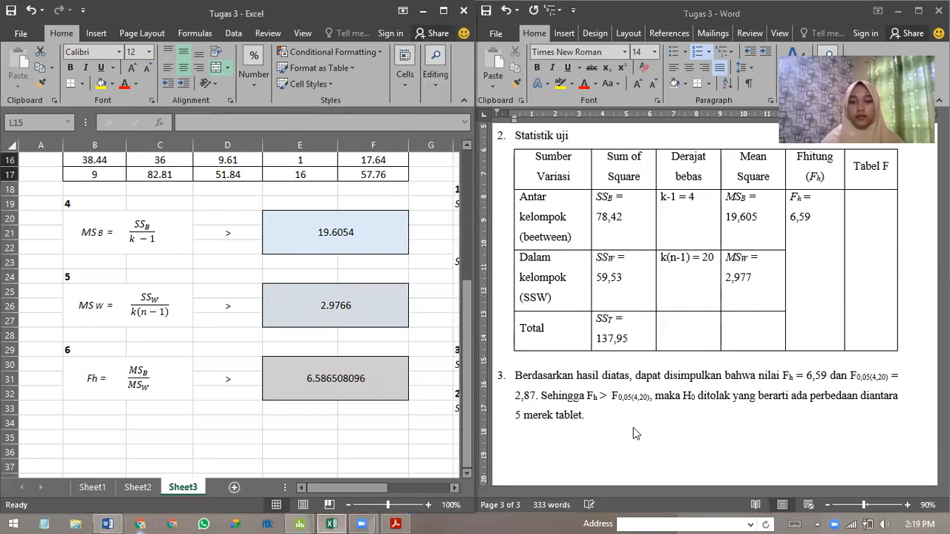
# Review the report at 80% zoom from the tablet conclusion back to the Soal Wallpole 13.1 hypotheses.
pyautogui.scroll(-1, 635, 432)
pyautogui.scroll(-3, 635, 433)
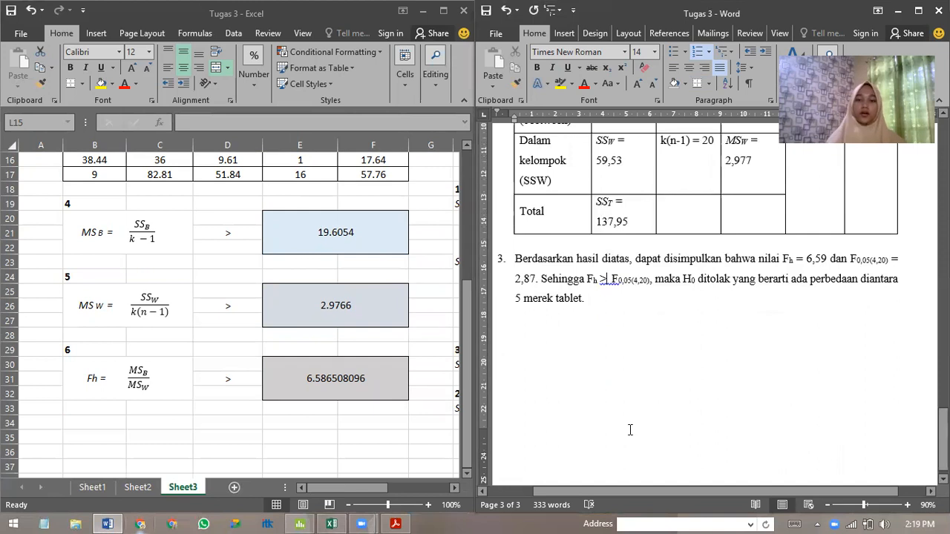
pyautogui.scroll(-1, 709, 386)
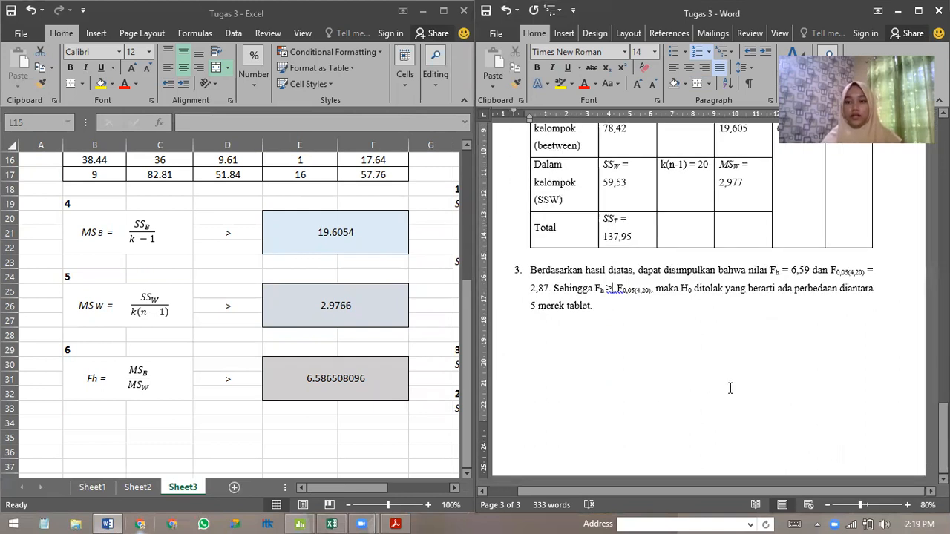
pyautogui.moveTo(943, 439); pyautogui.dragTo(943, 152)
pyautogui.click(633, 274)
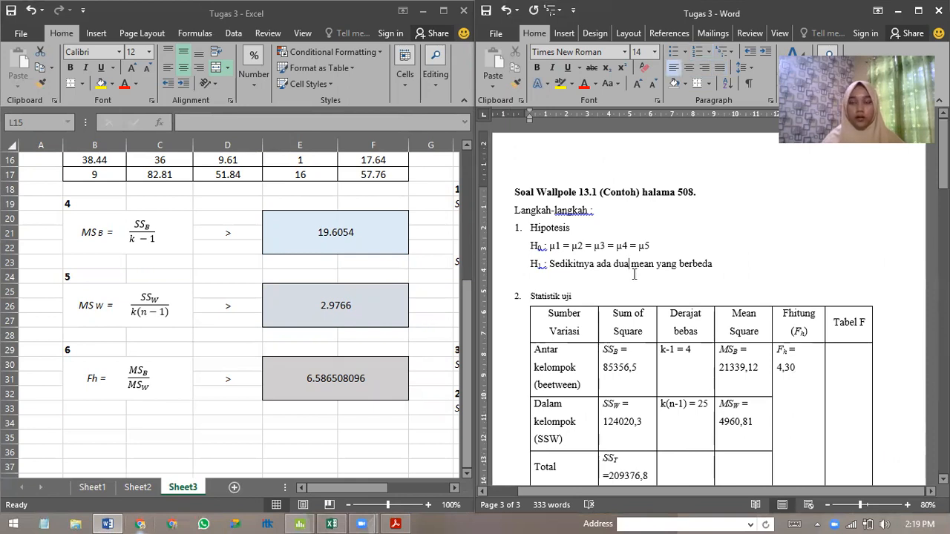